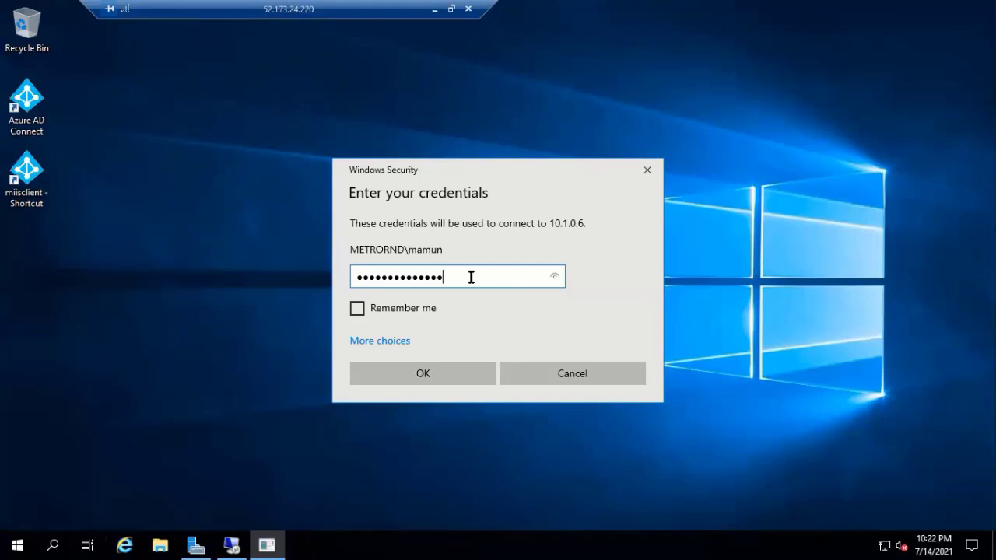
- Submit the account password and accept the certificate warning to connect to 10.1.0.6
key(Return)
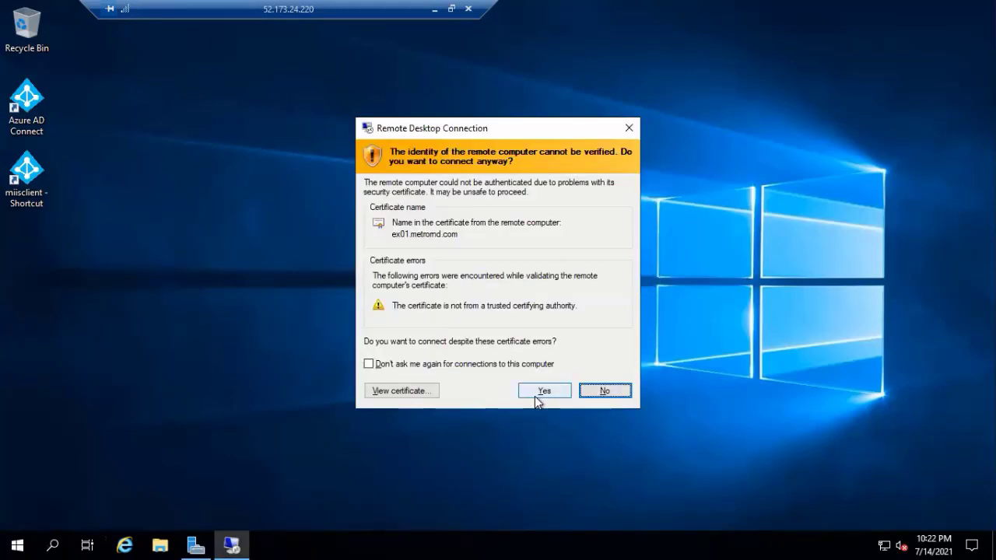
click(537, 393)
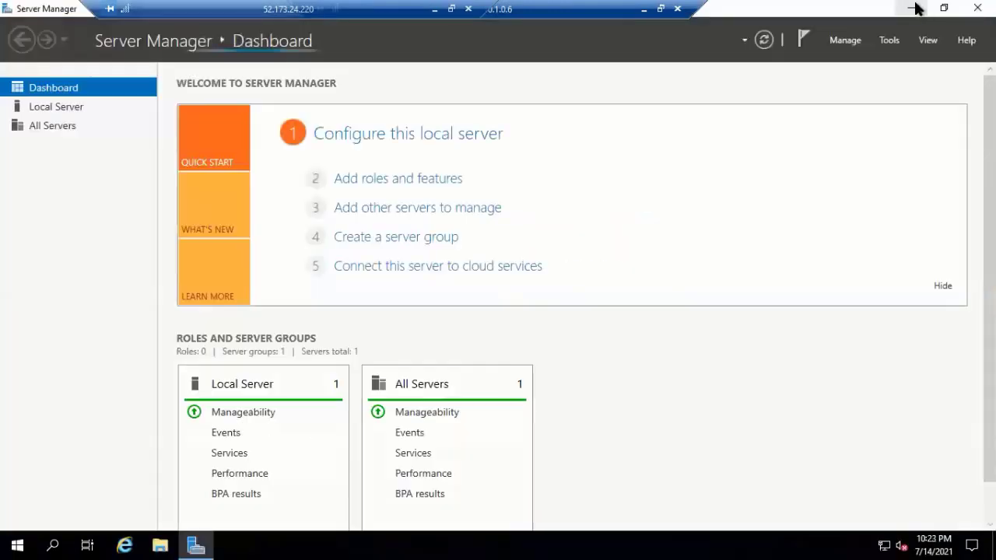
- Open C:\iso in File Explorer and mount the Exchange 2019 disc image
click(914, 8)
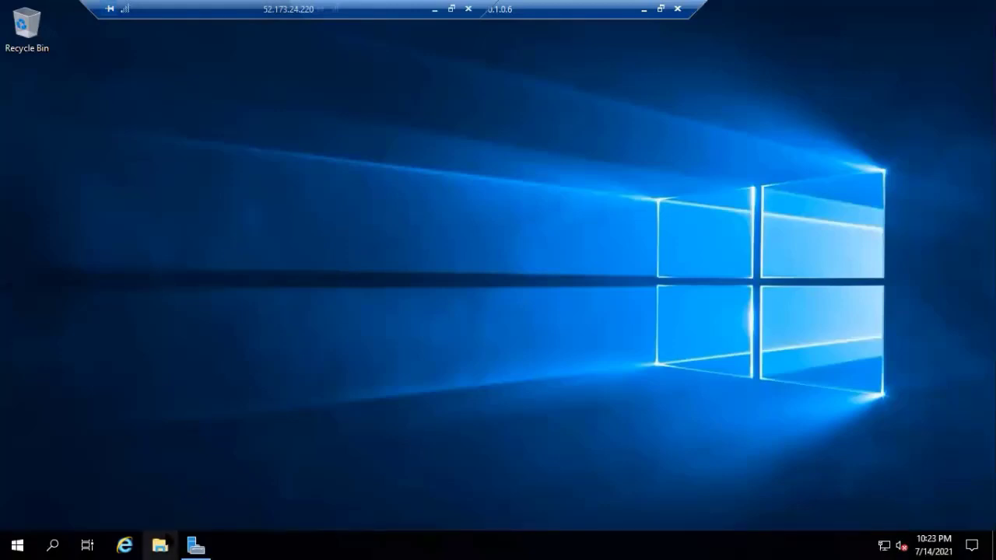
click(160, 545)
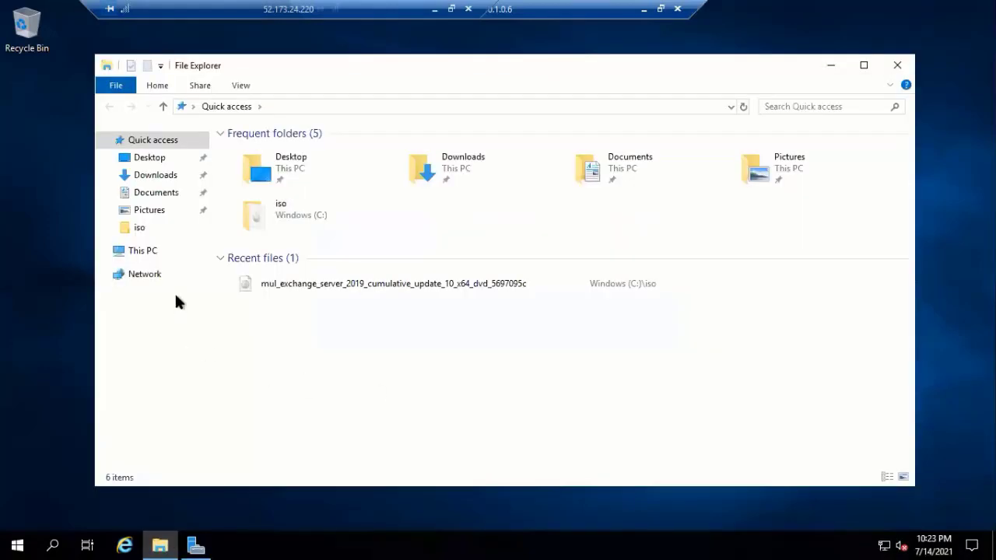
click(153, 254)
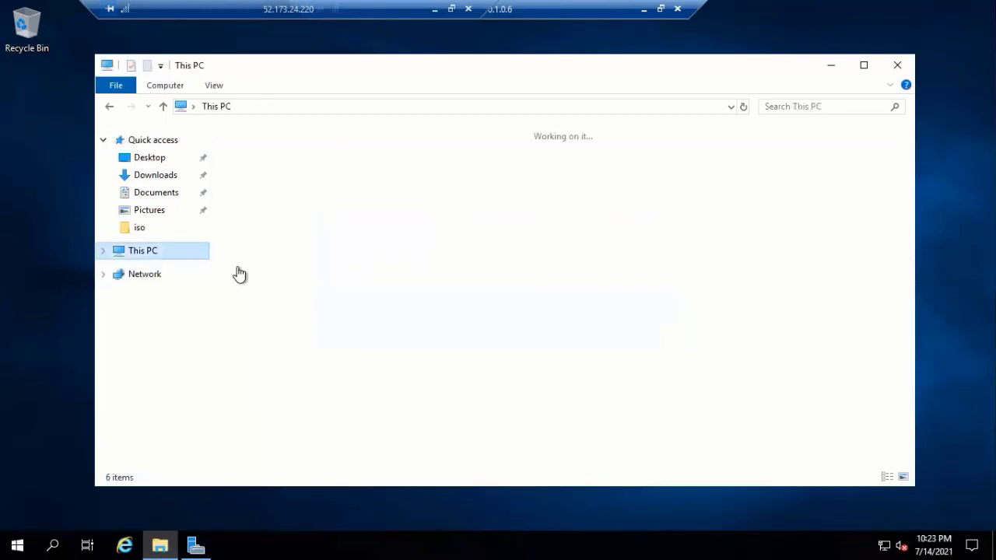
double_click(303, 305)
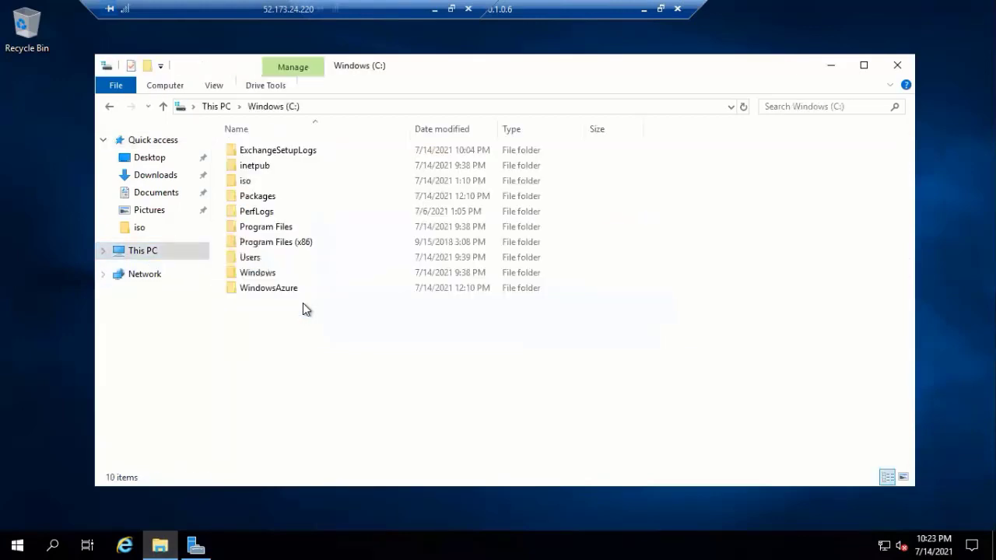
double_click(248, 180)
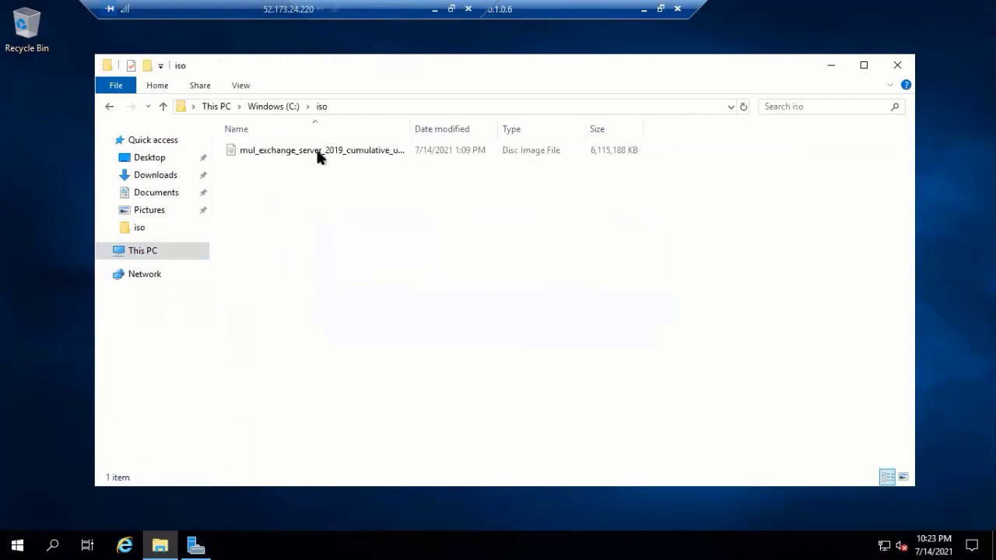
right_click(319, 154)
click(349, 165)
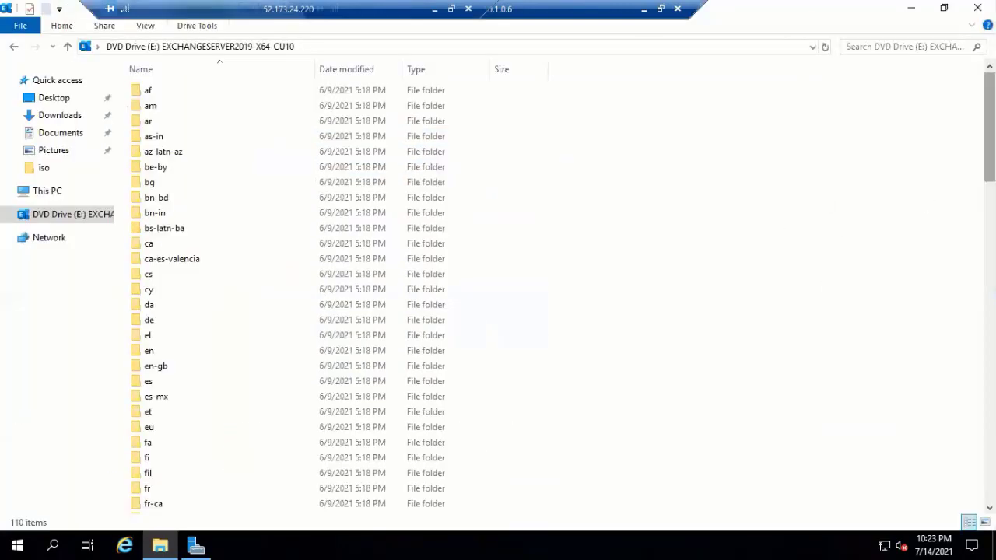
- Launch Setup from the mounted EXCHANGESERVER2019-X64-CU10 drive E:
text(gl)
scroll(285, 402, down, 20)
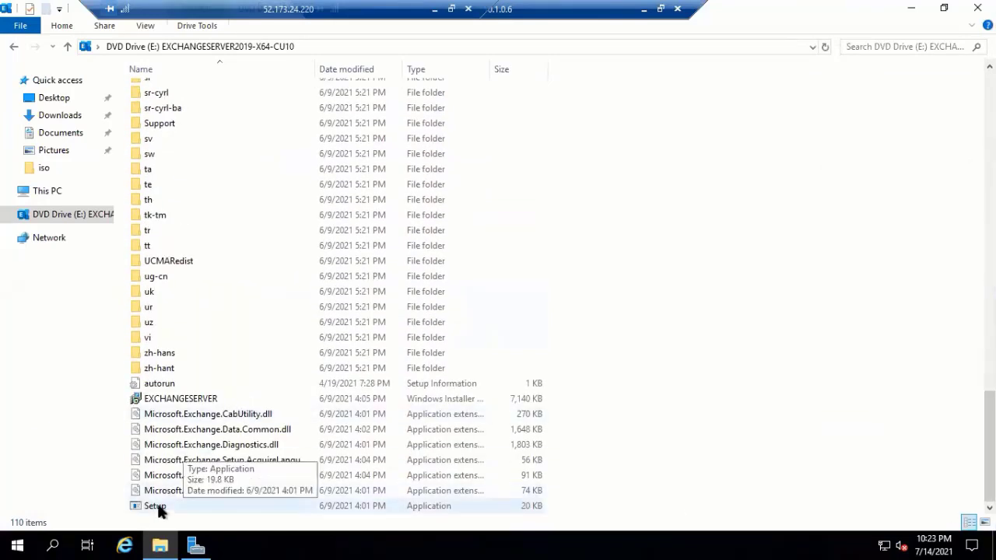
double_click(156, 506)
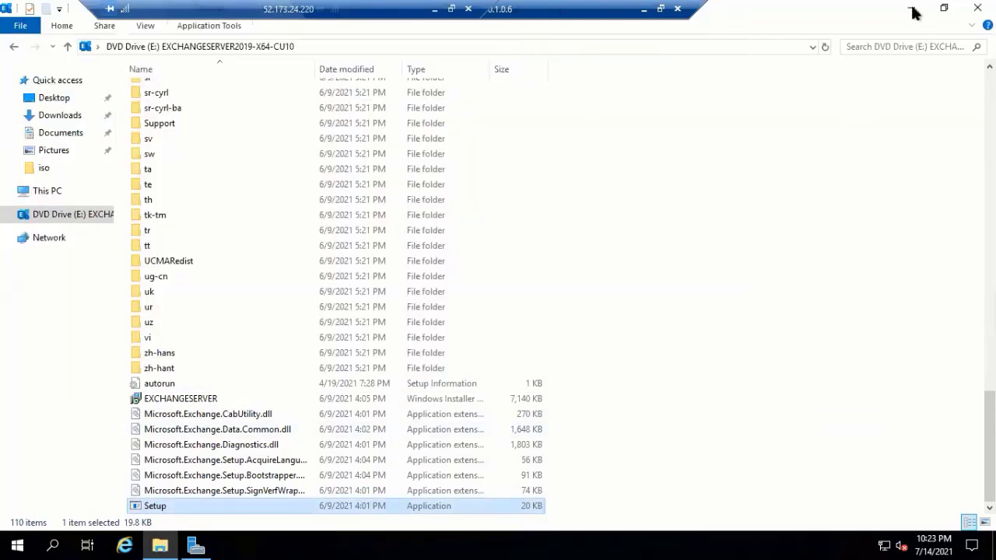
click(910, 9)
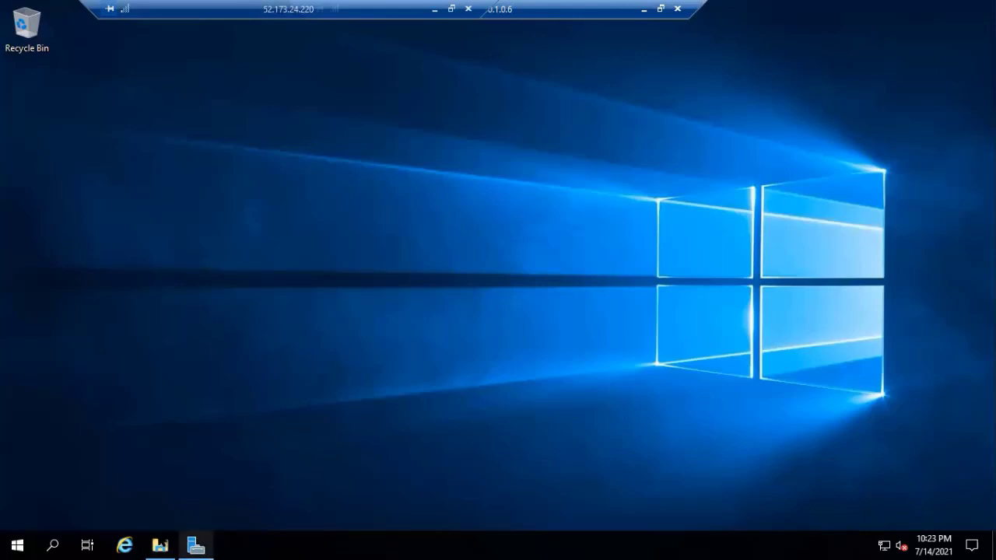
click(160, 544)
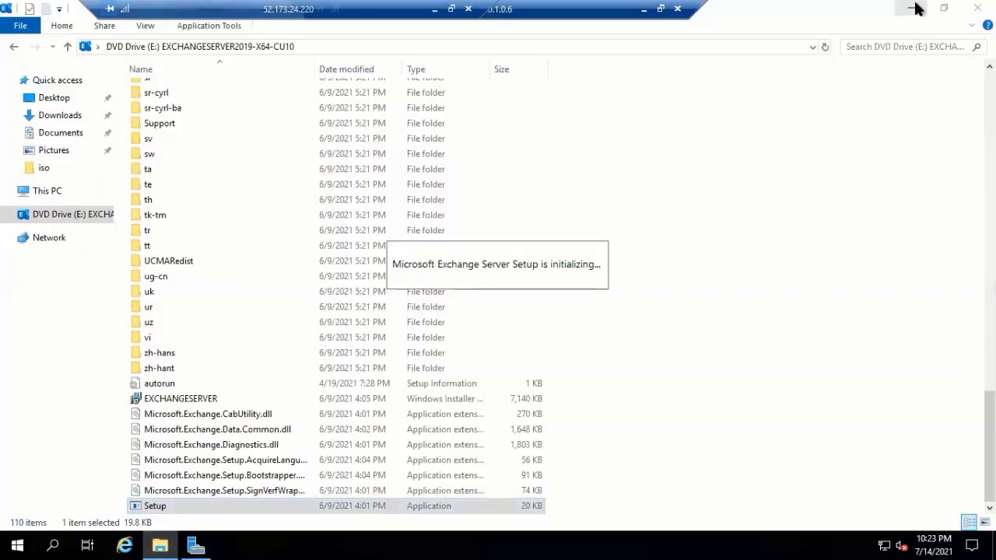
- Check online for Exchange updates, then continue past 'No updates found' to copying files
click(911, 9)
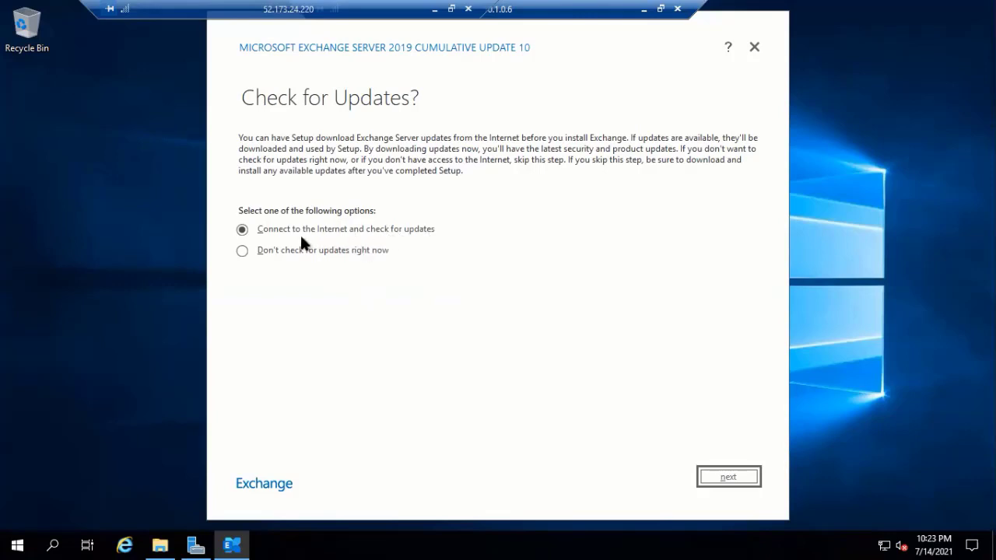
click(734, 479)
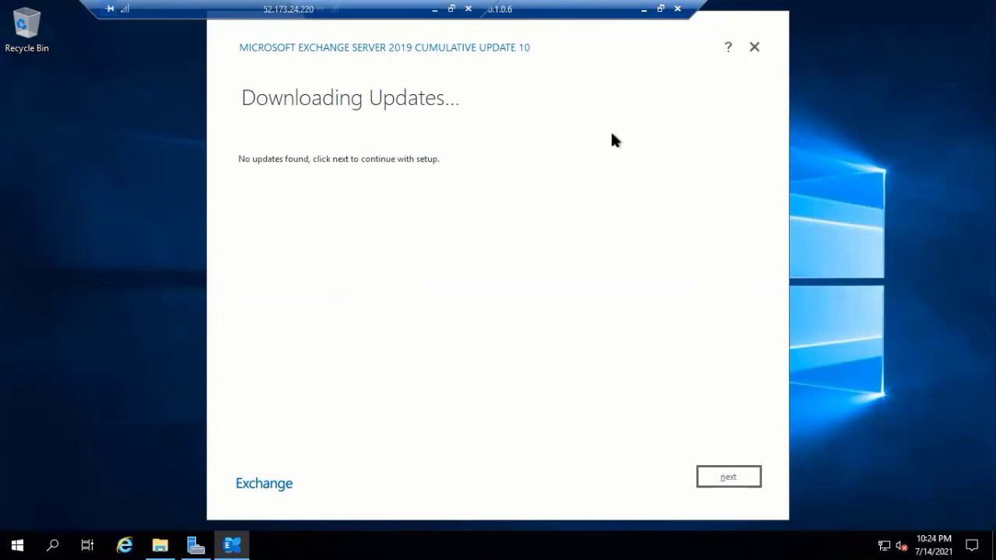
click(726, 480)
click(731, 479)
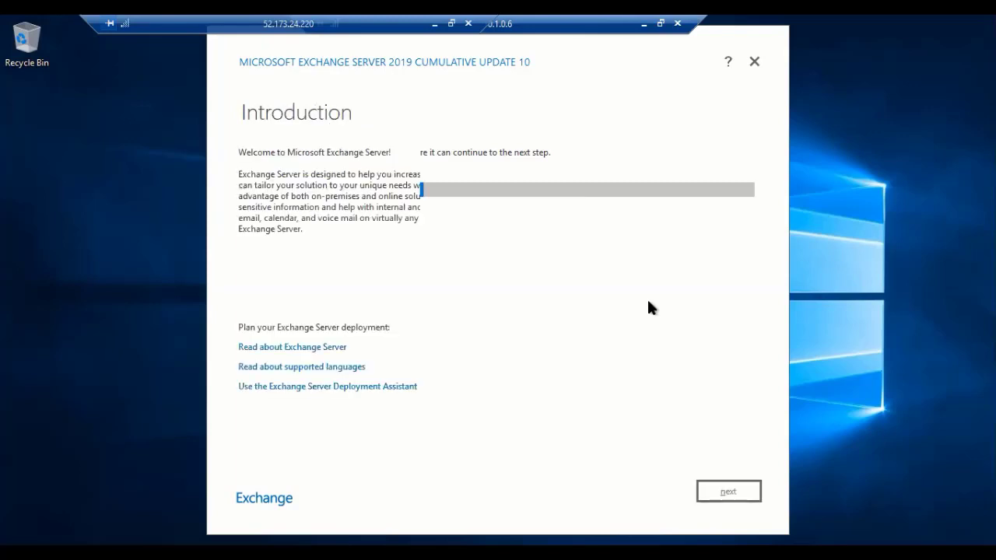
- Accept the Exchange license terms and keep the recommended settings
click(745, 498)
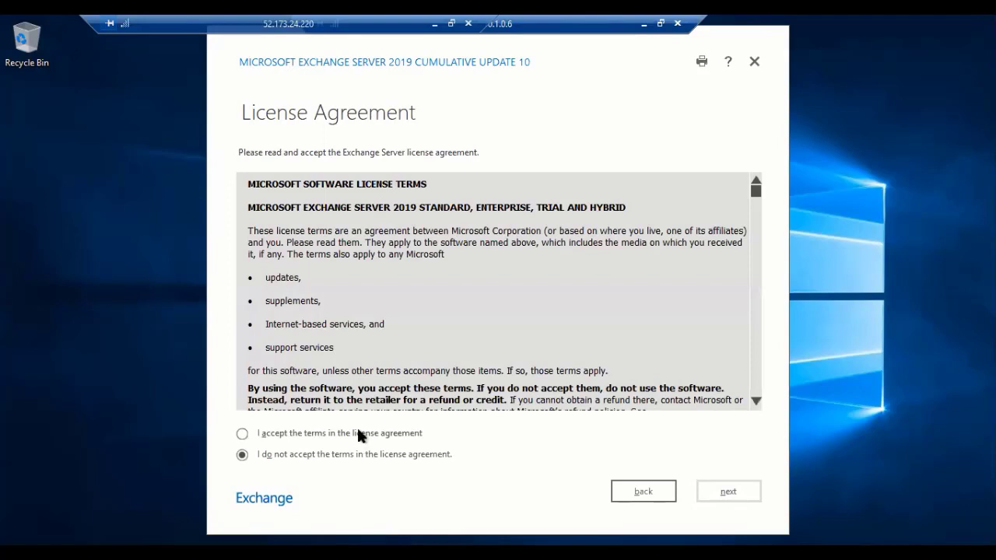
click(360, 435)
click(737, 494)
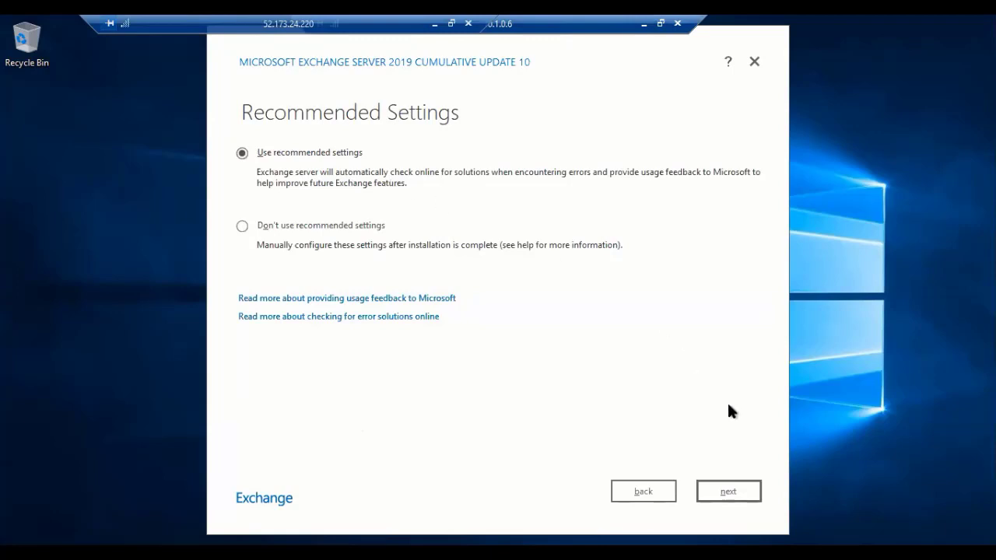
click(736, 490)
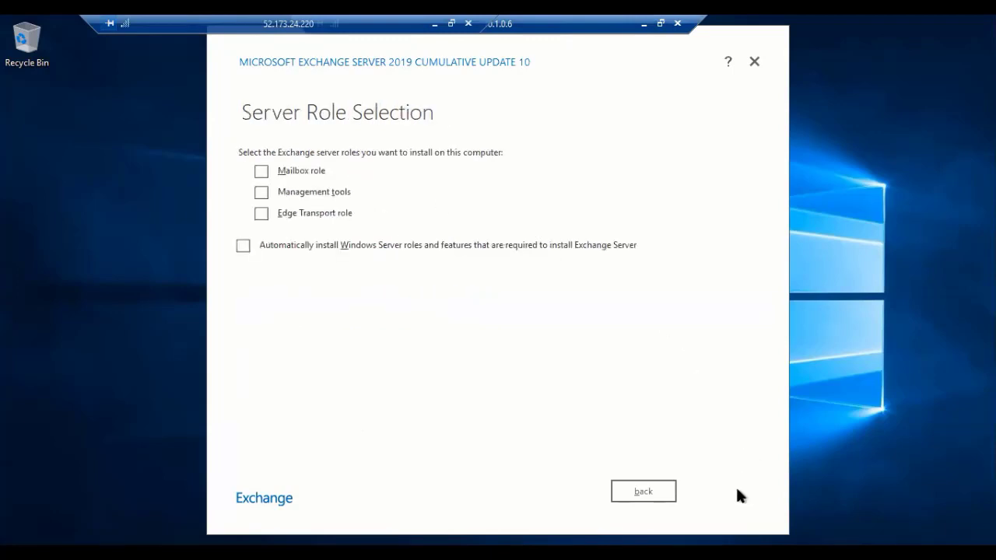
- Select the Mailbox role with automatic installation of required Windows Server features
click(262, 172)
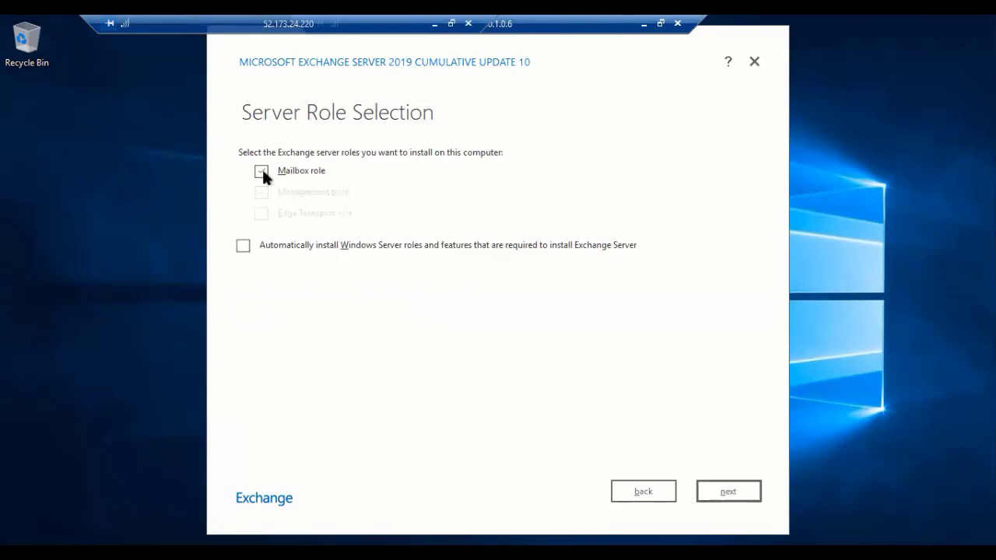
click(243, 247)
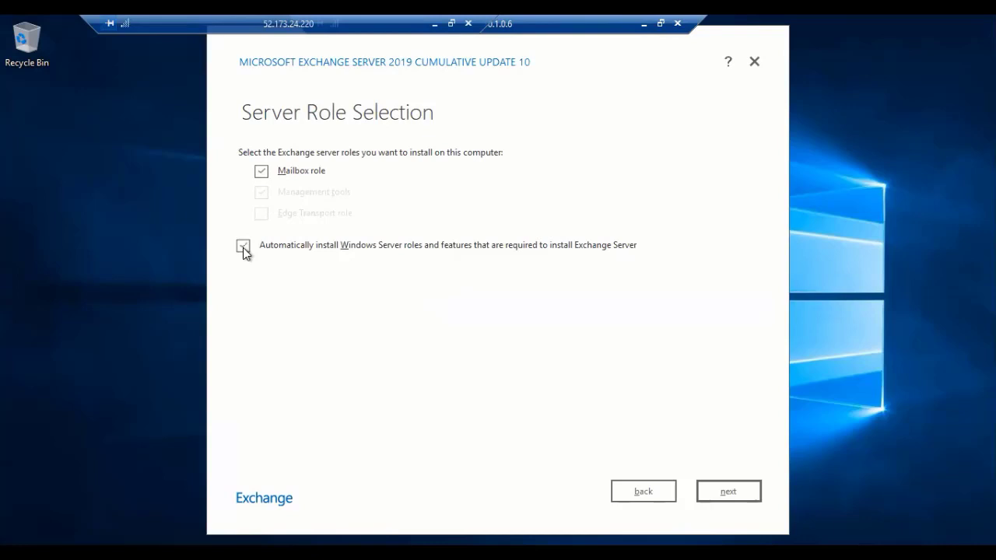
click(739, 493)
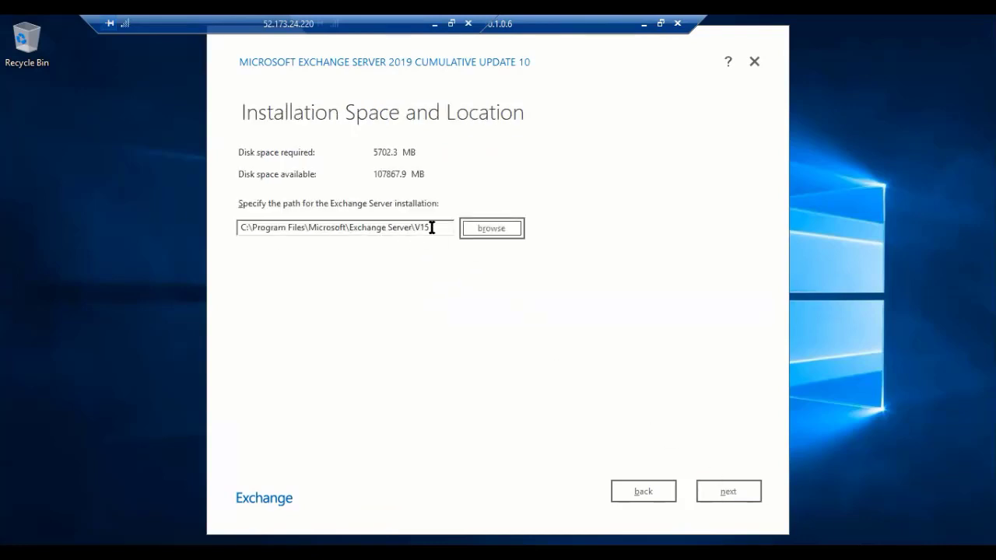
- Keep the default install path, 'First Organization' name and malware setting, then run readiness checks
click(737, 494)
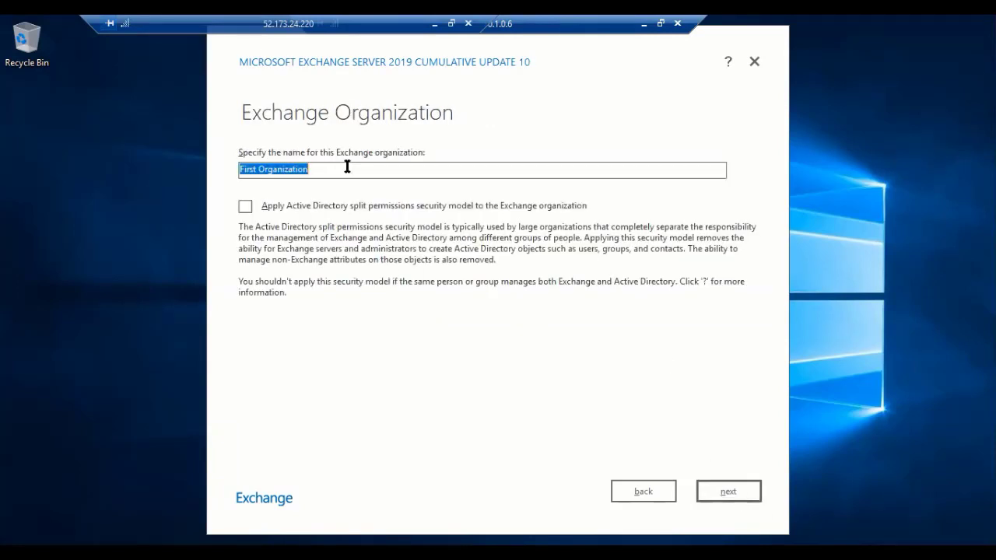
click(347, 168)
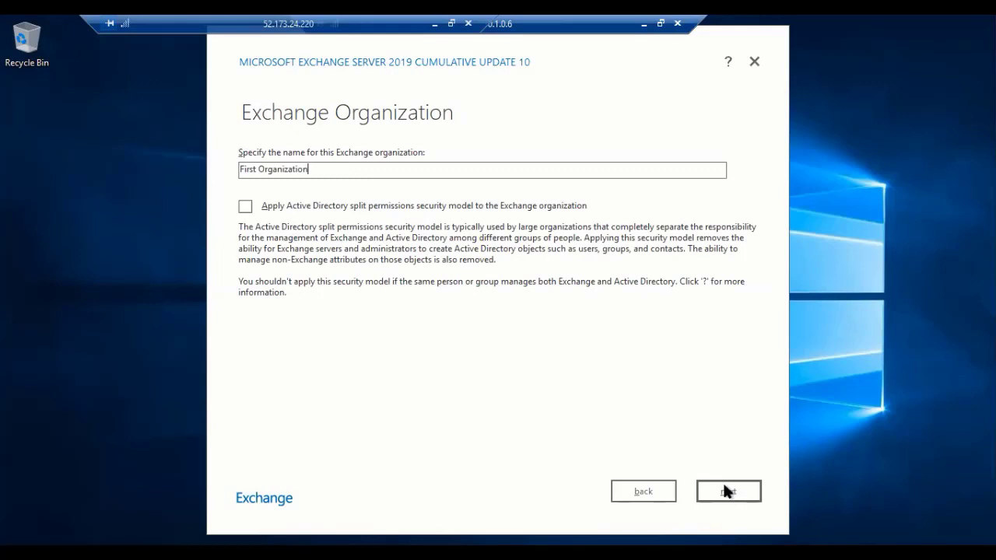
click(727, 491)
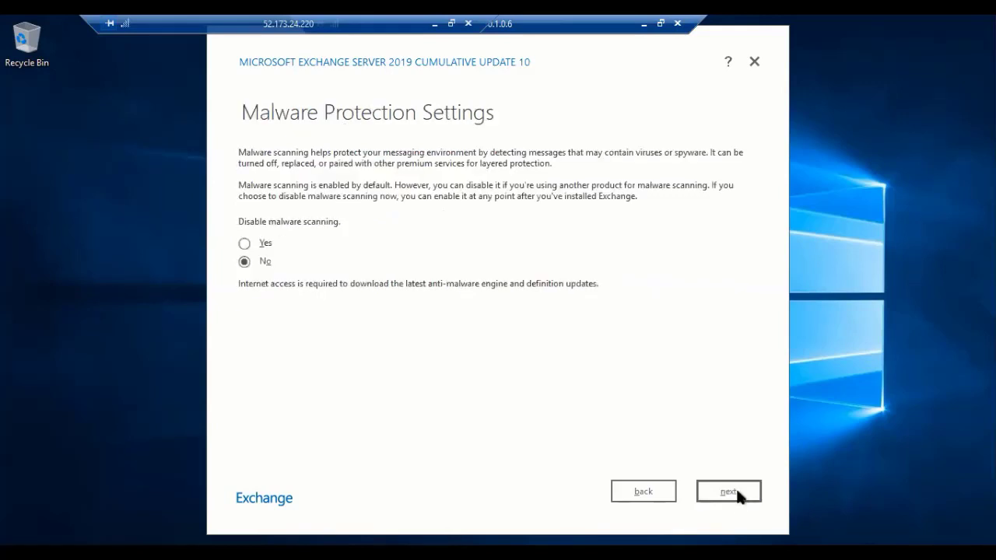
click(736, 495)
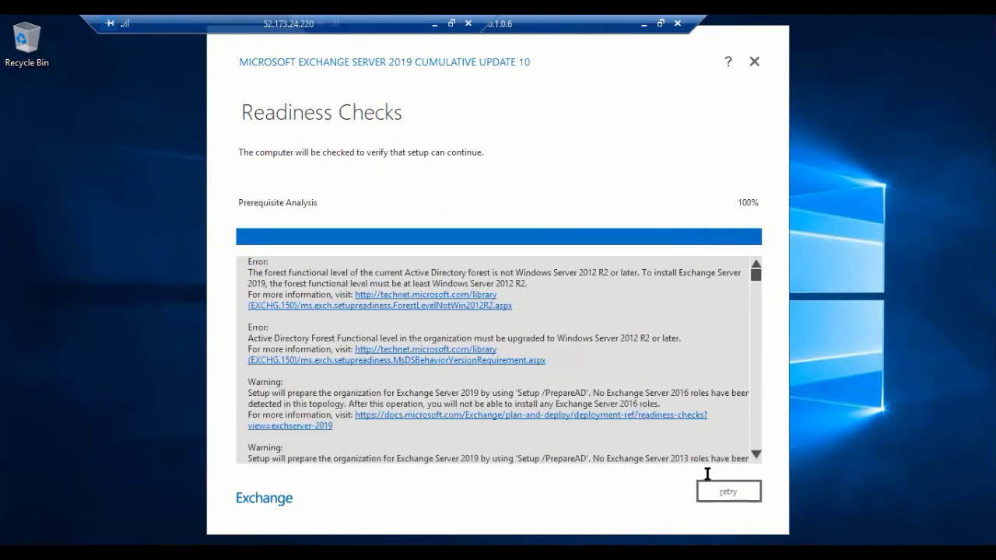
- Retry the readiness checks and review the forest functional level error and PrepareAD warnings
click(726, 493)
scroll(768, 350, down, 2)
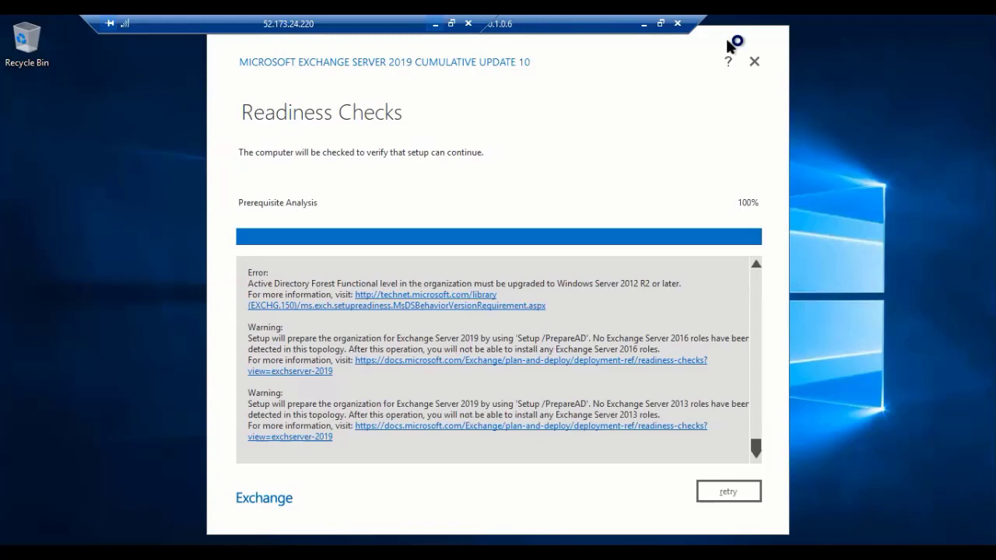
- Cancel Exchange Setup and open Command Prompt as administrator
click(754, 62)
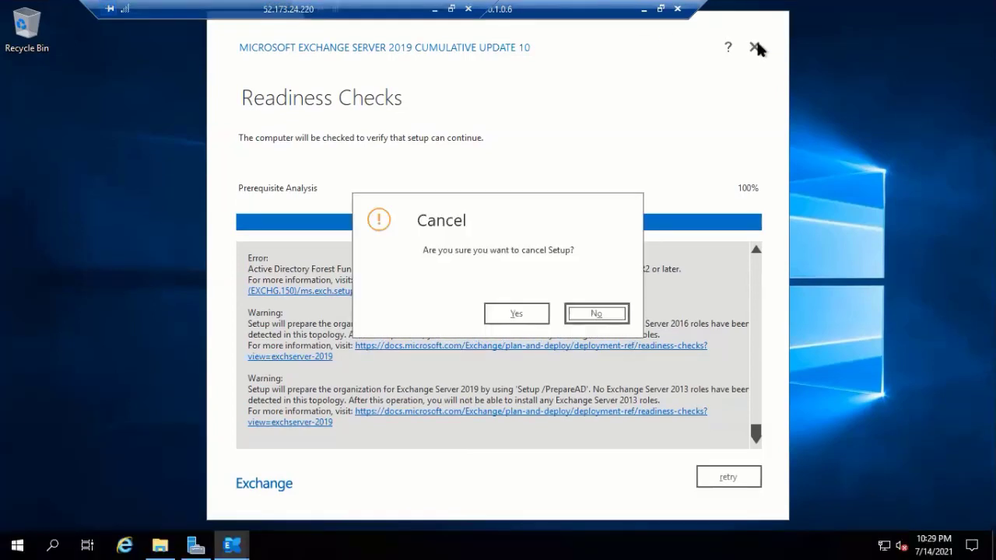
click(521, 314)
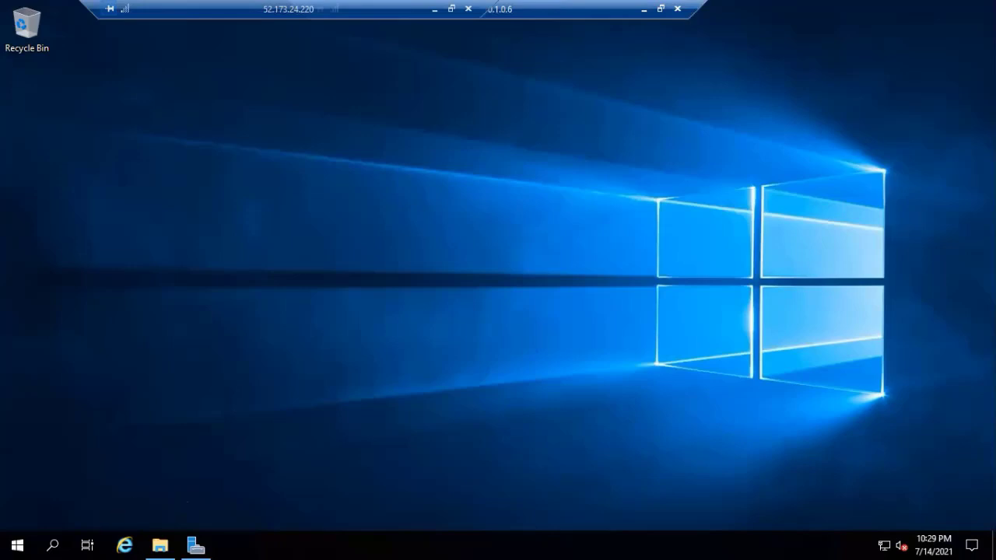
click(52, 545)
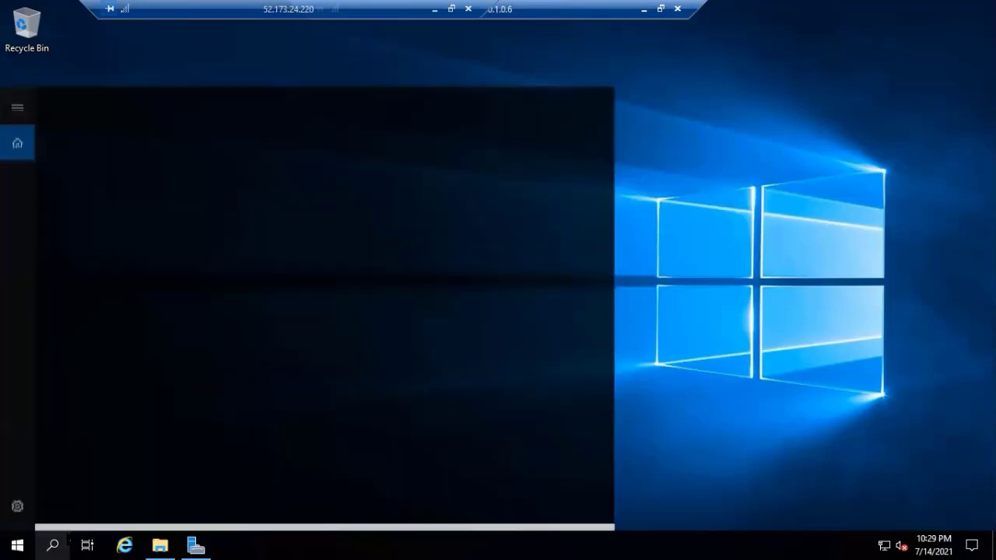
text(c)
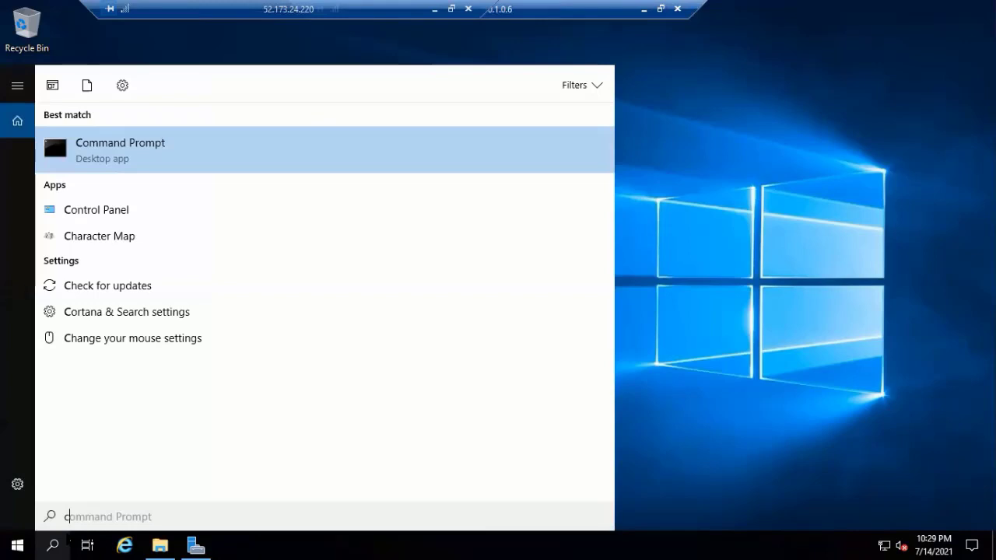
key(BackSpace)
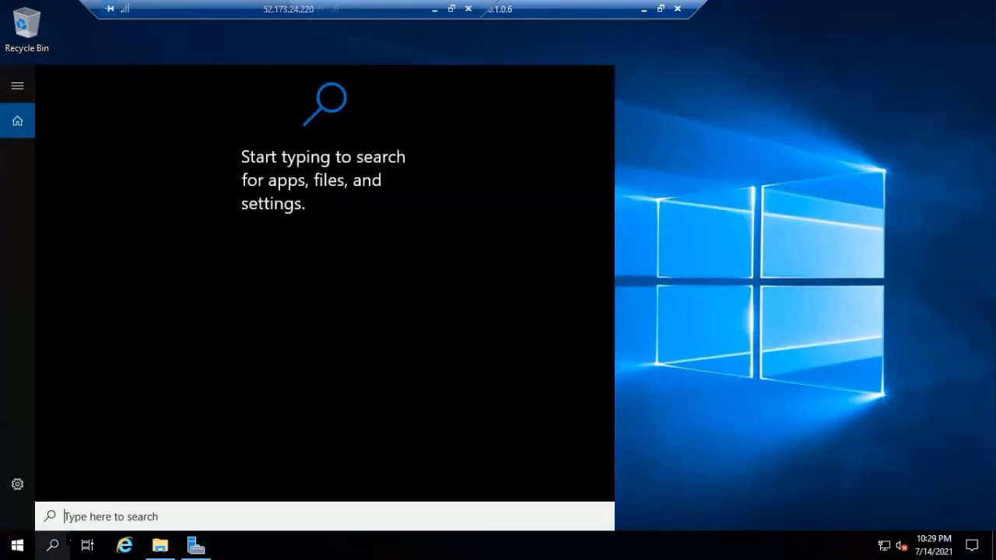
text(cmd)
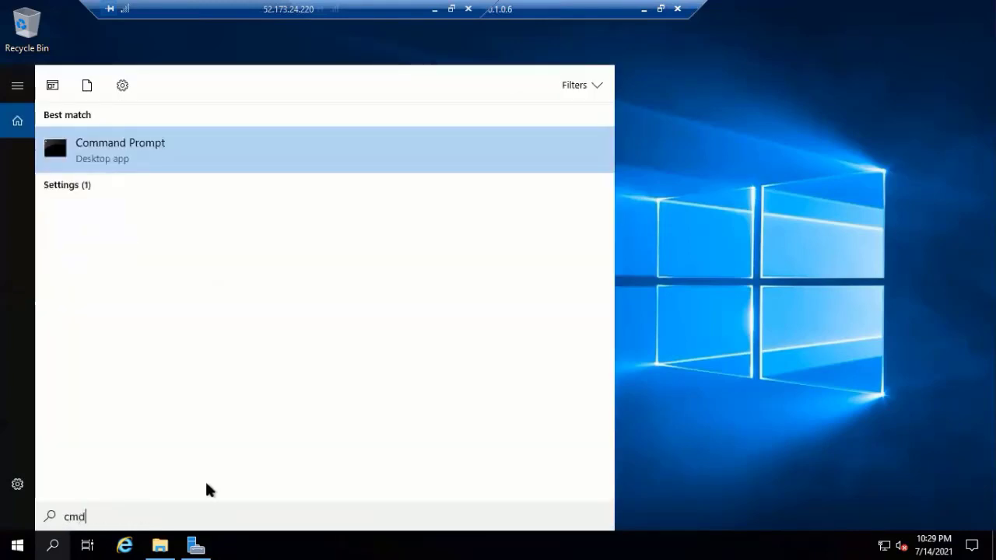
right_click(140, 147)
click(207, 165)
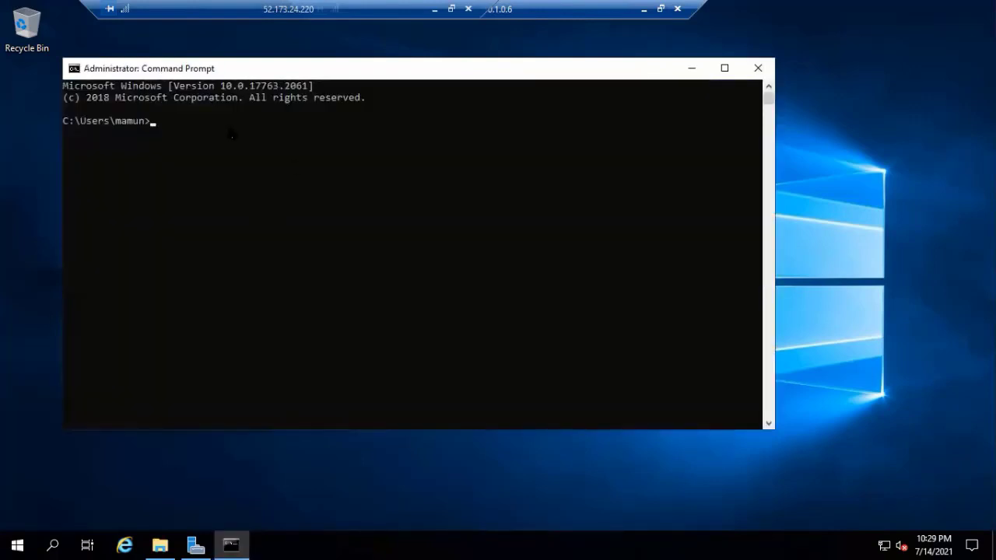
- Run the Setup.exe /PrepareAD command from drive E:, which demands an organization name
right_click(230, 130)
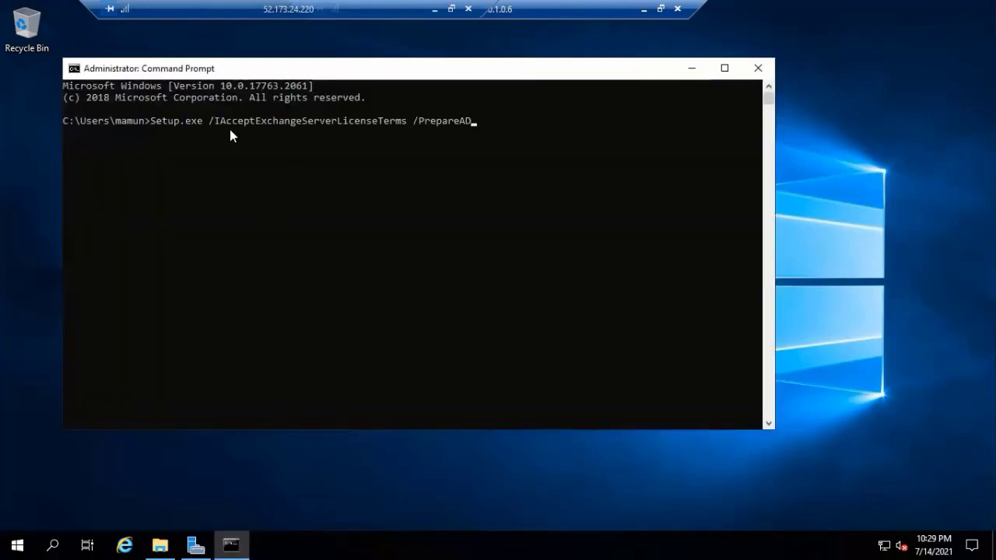
key(Return)
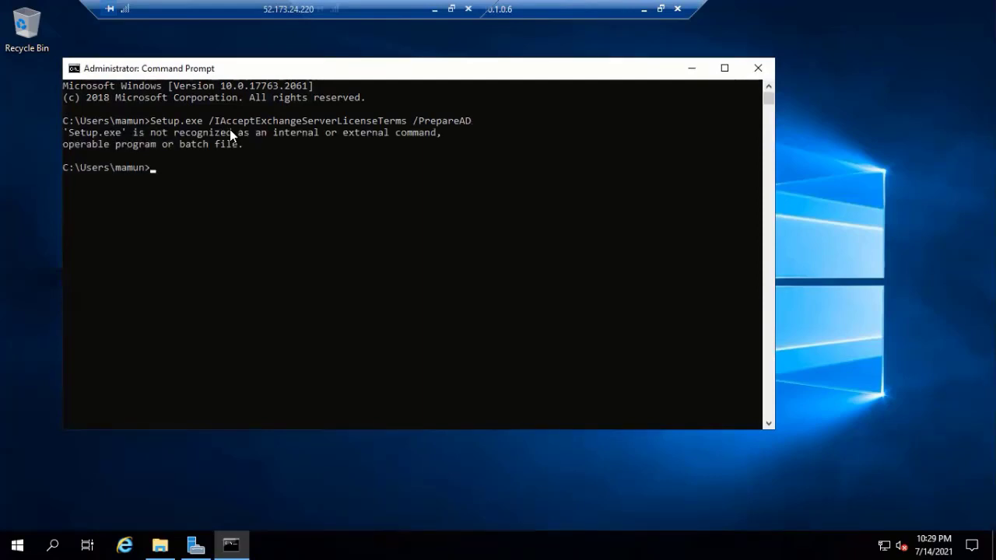
text(e:)
key(Return)
key(Up)
key(Up)
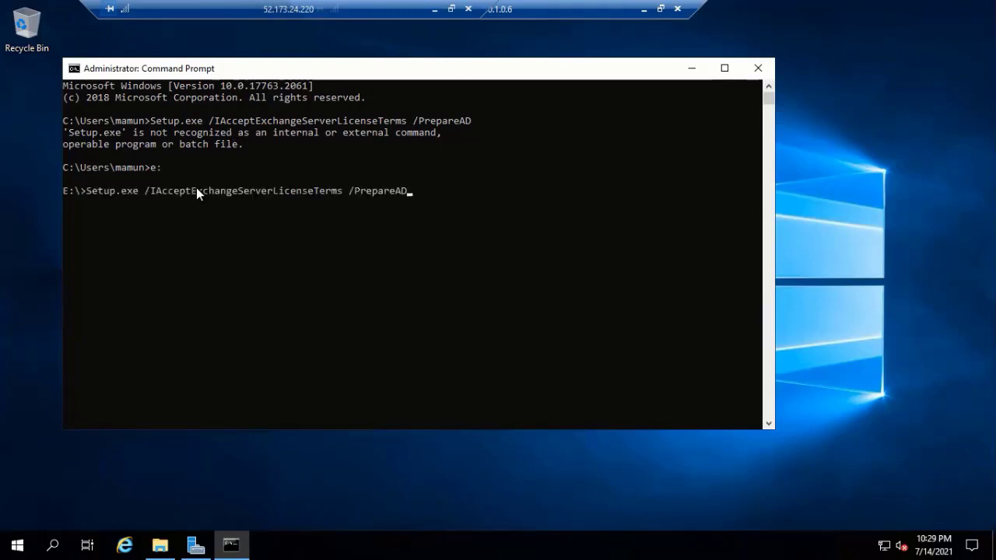
key(Return)
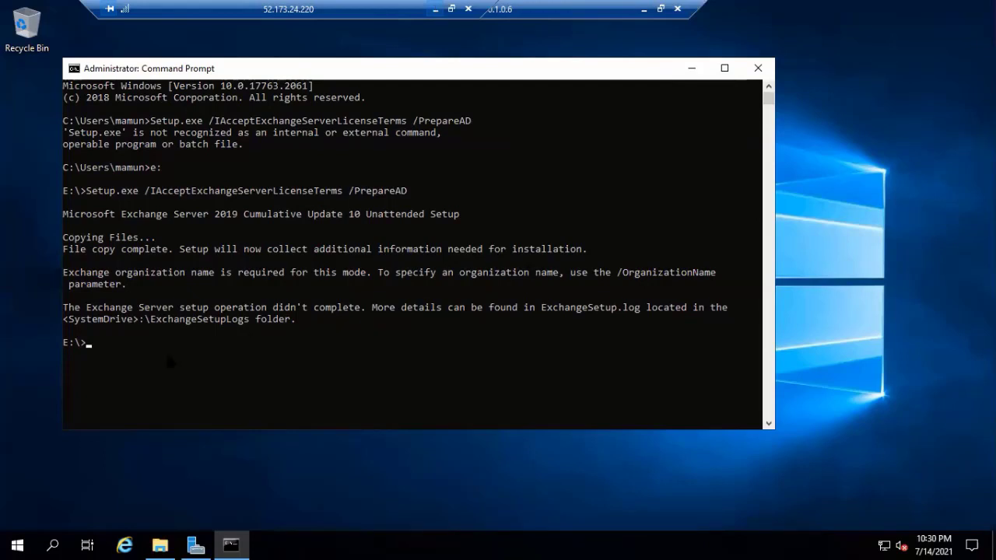
- Run Setup.exe /IAcceptExchangeServerLicenseTerms /PrepareAD /OrganizationName:"RND" from E:\ and read the forest-level errors
right_click(141, 350)
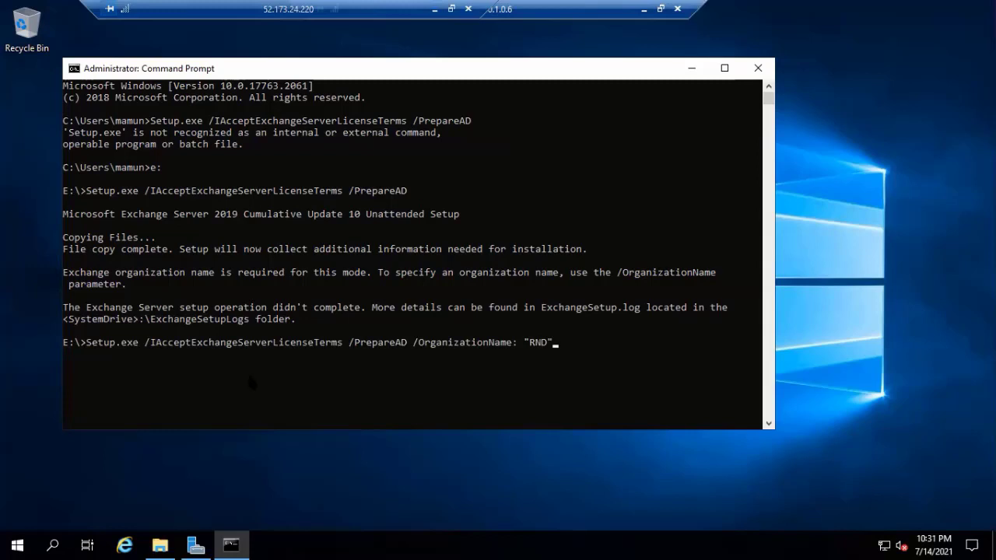
key(Return)
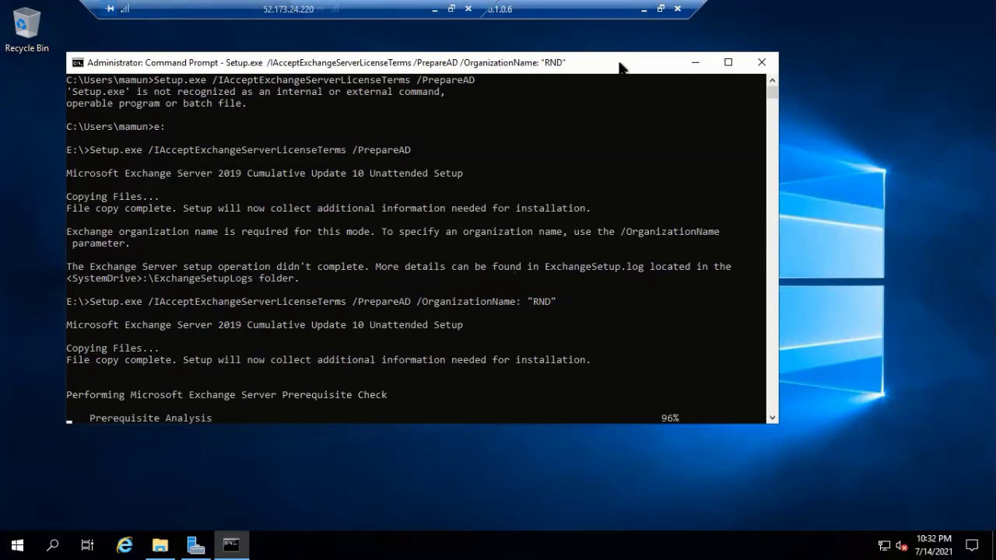
drag(623, 55, 631, 50)
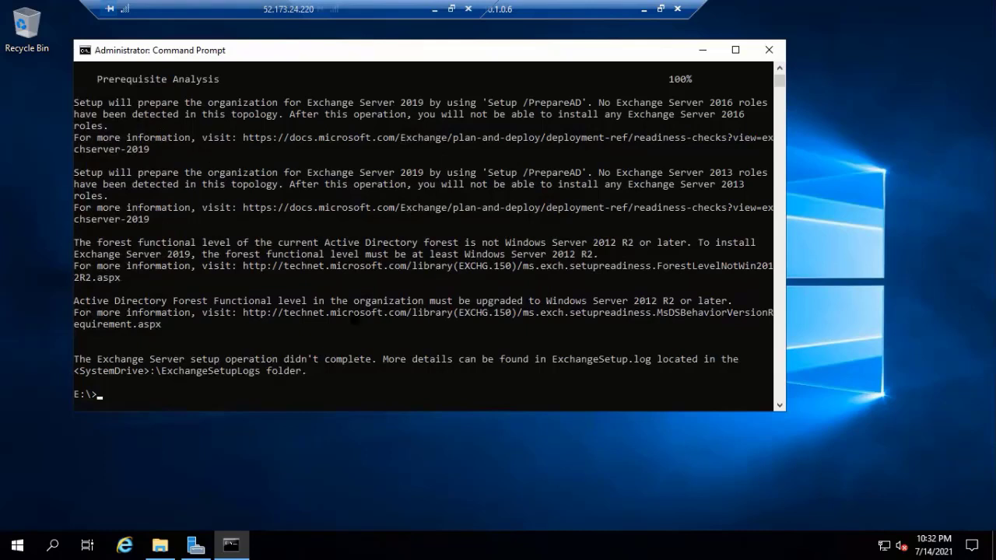
- Close Command Prompt and return the 10.1.0.6 session to full screen
click(766, 59)
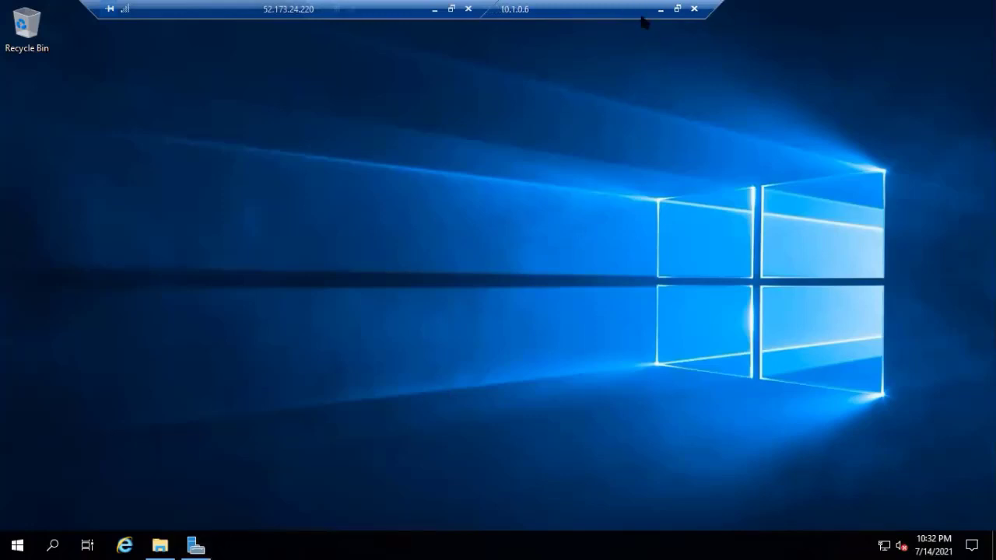
click(677, 8)
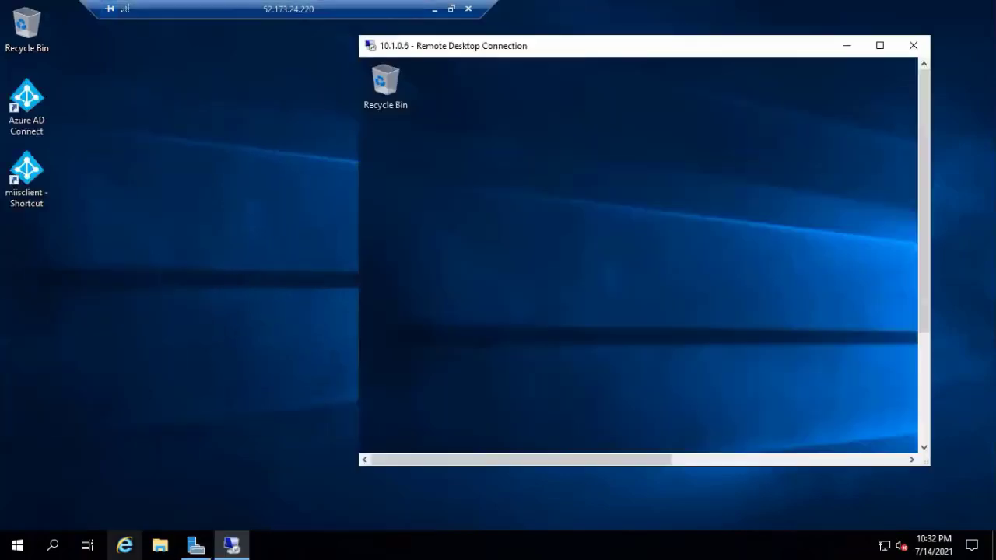
click(882, 48)
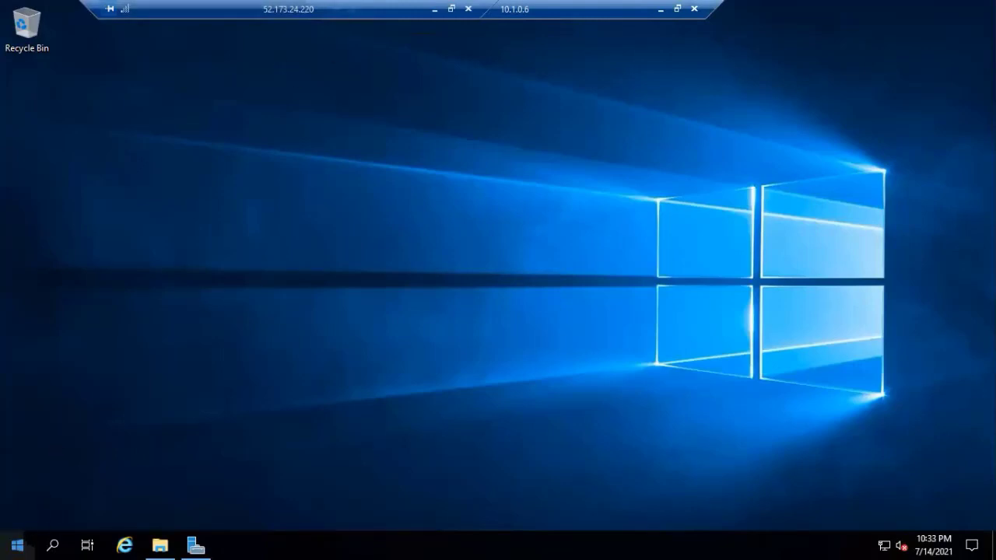
- Restart the 10.1.0.6 server with an unplanned reason
key(super+x)
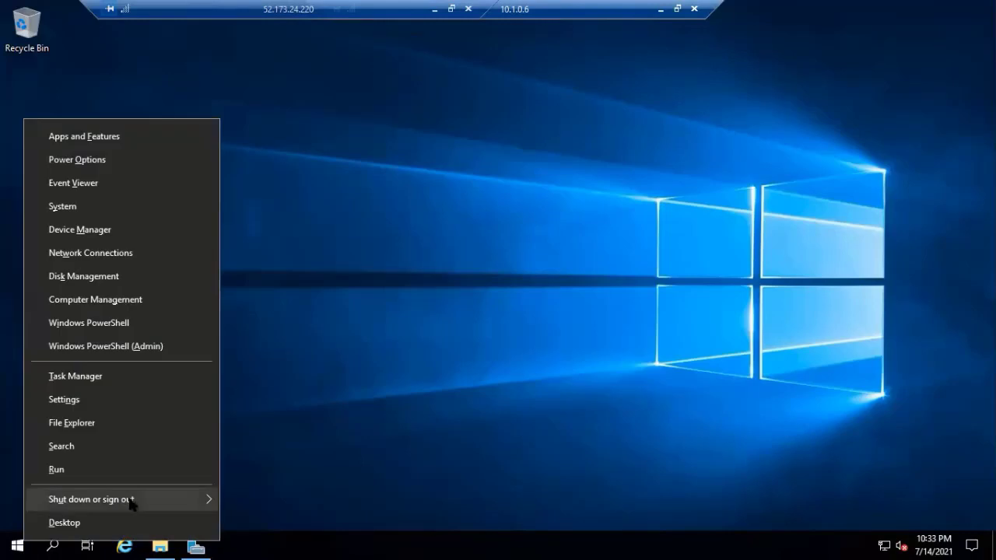
mouse_move(164, 501)
click(276, 496)
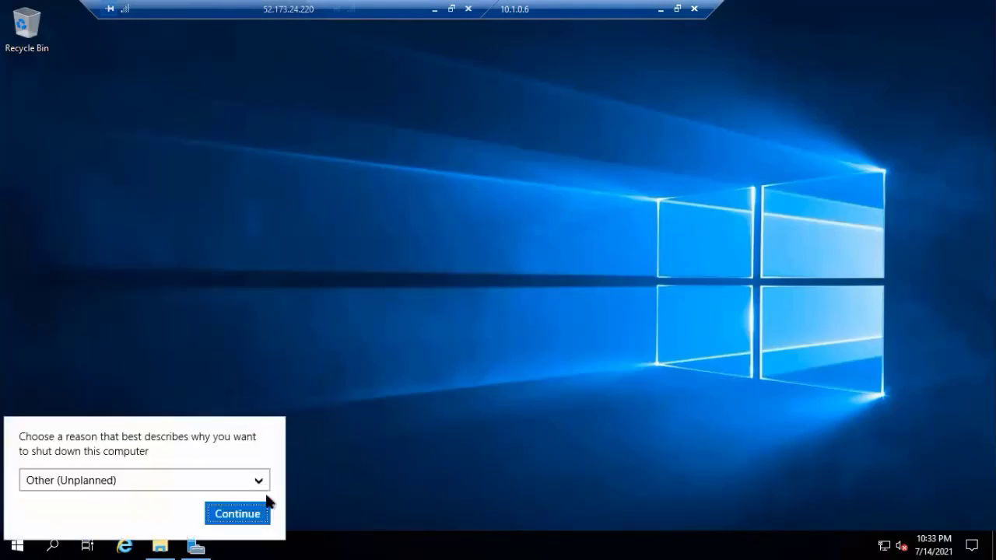
click(256, 510)
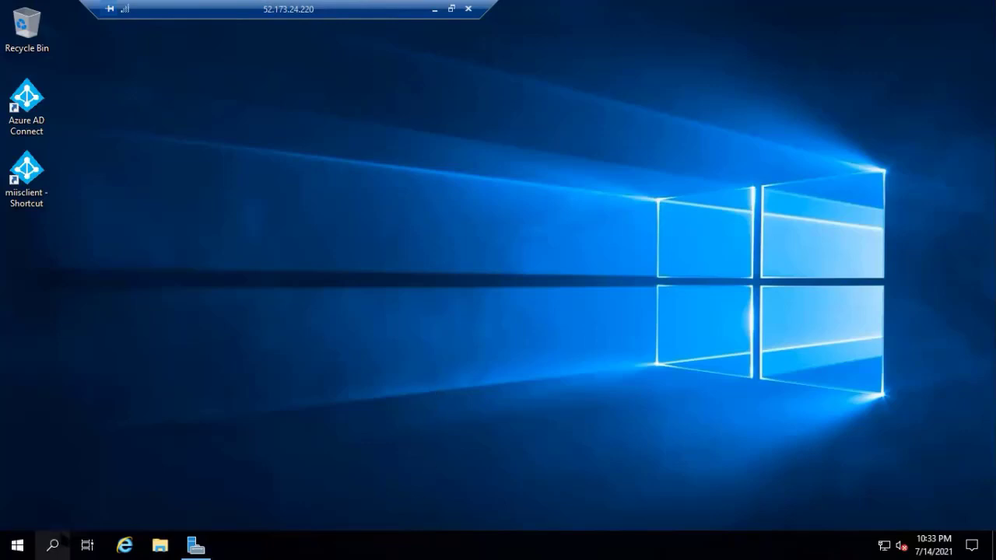
- Reconnect to 10.1.0.6 from the recent Remote Desktop list, entering the password and accepting the certificate
click(53, 545)
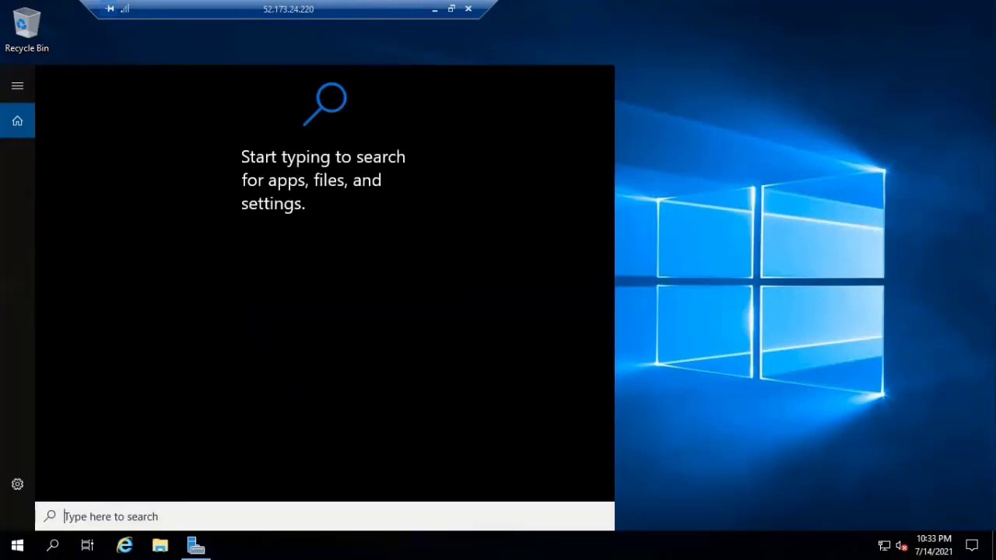
text(re)
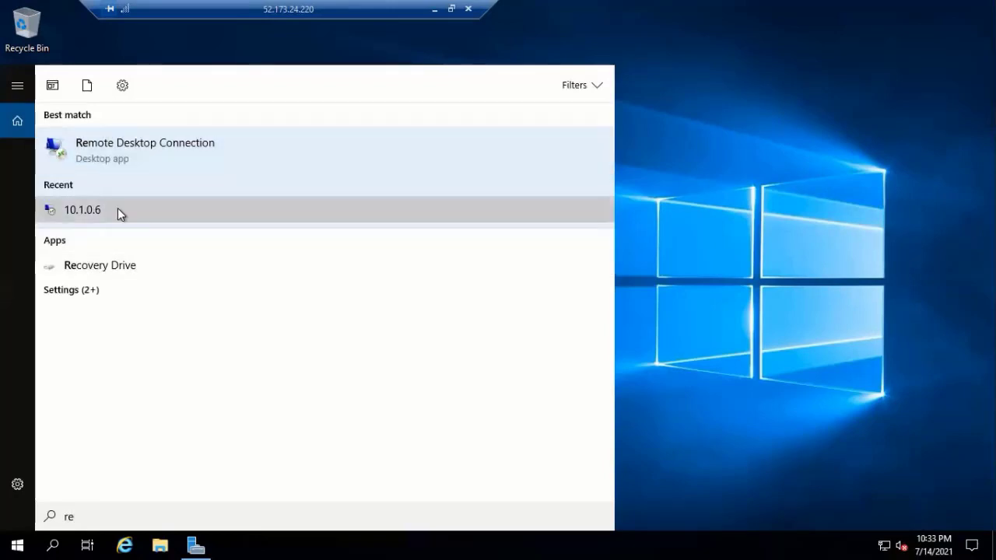
click(117, 209)
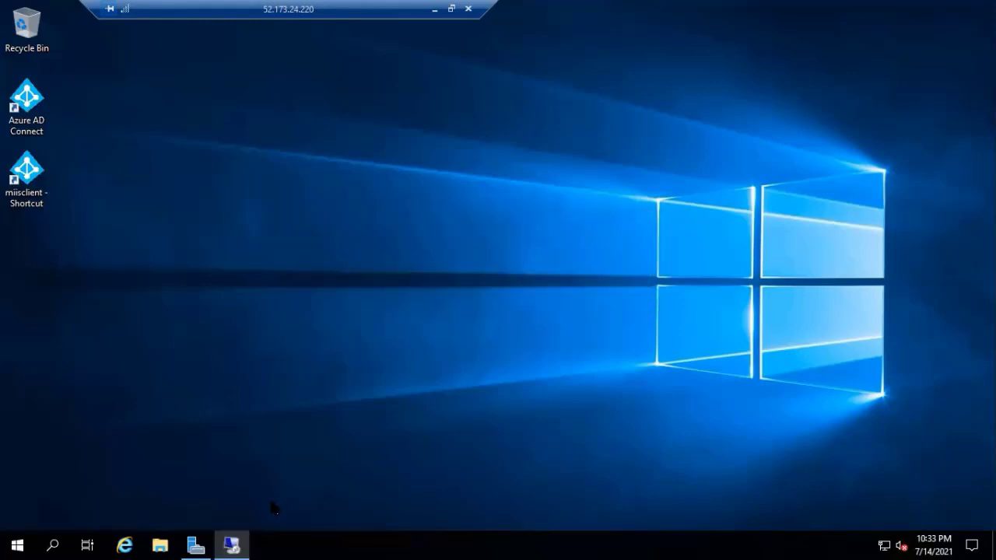
mouse_move(231, 544)
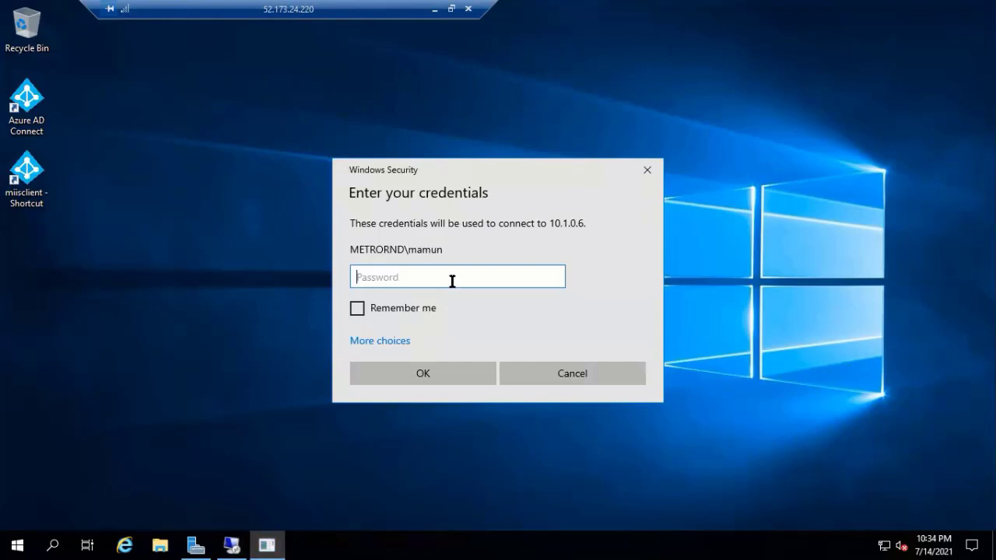
text(•••••••••••••••••)
key(Return)
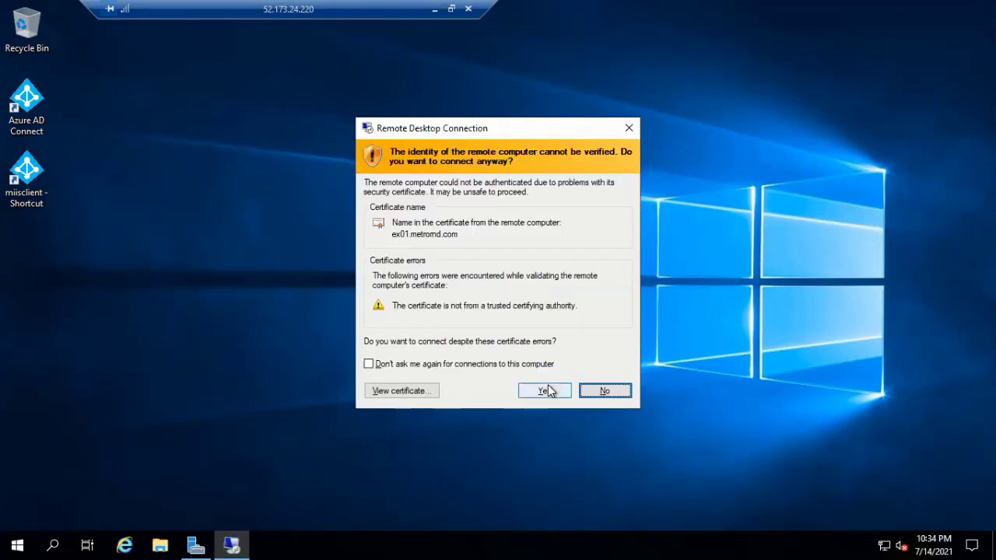
click(547, 389)
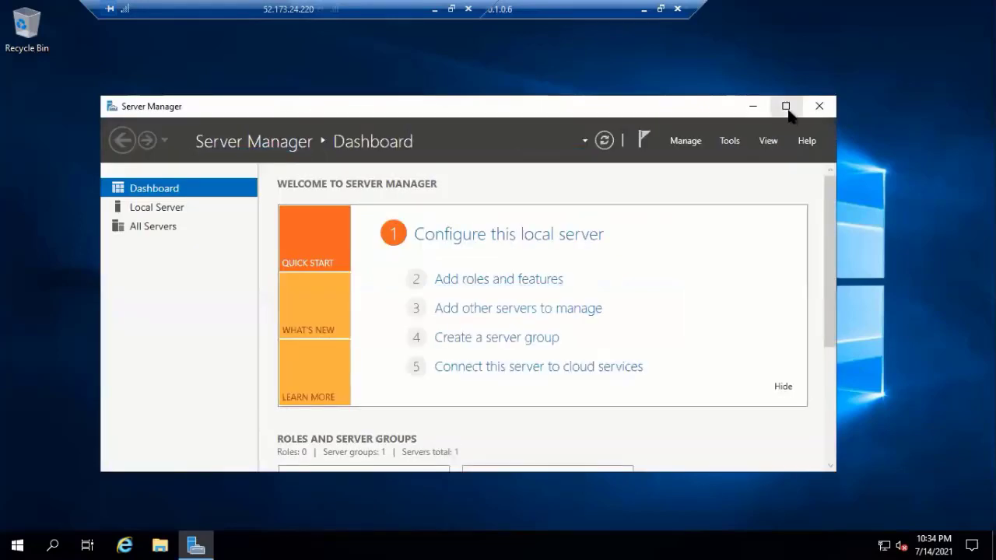
- Open the C:\iso folder in File Explorer
click(787, 109)
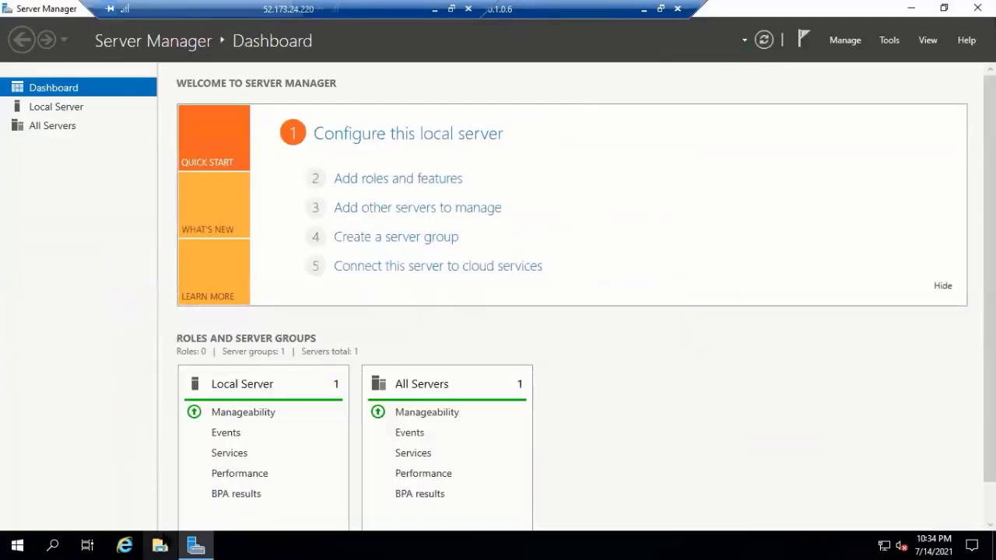
click(161, 542)
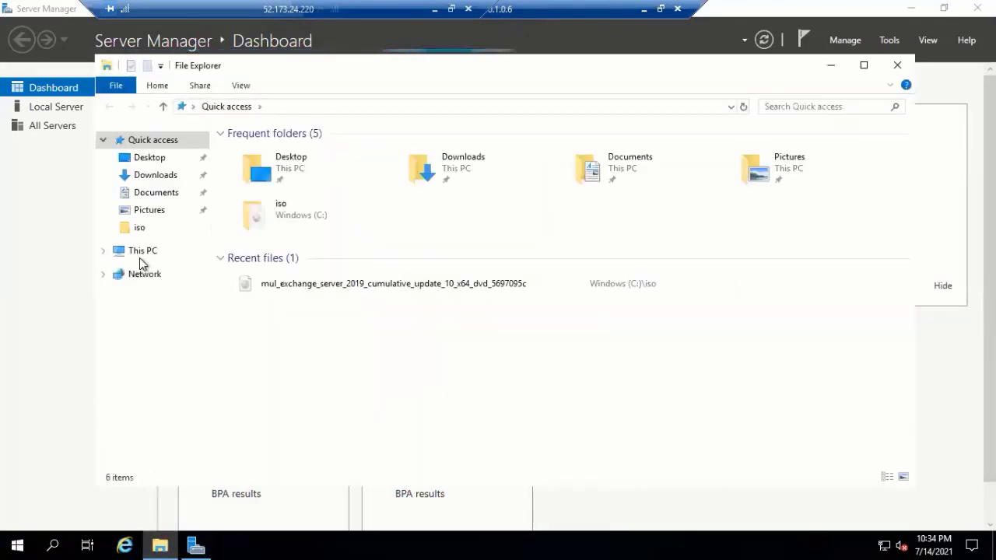
click(141, 262)
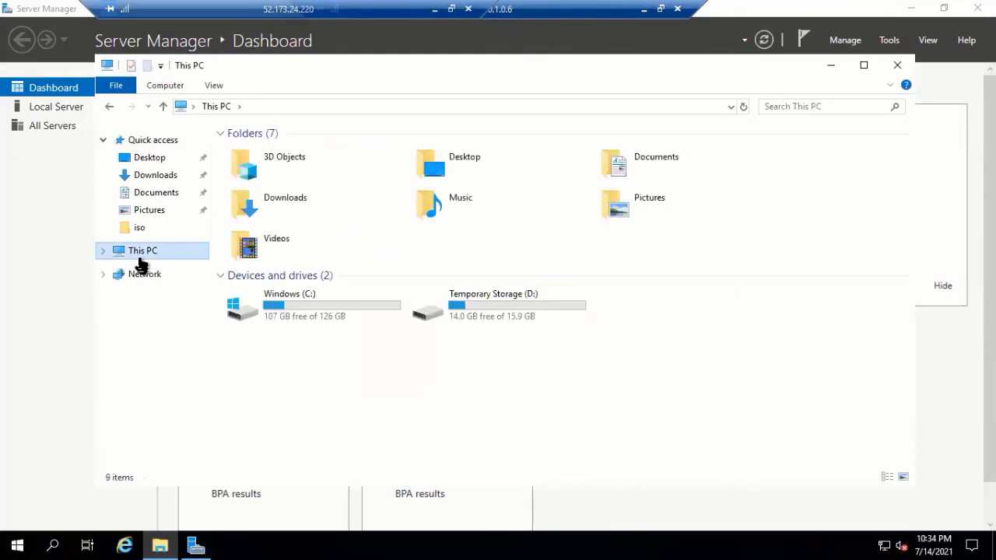
click(363, 308)
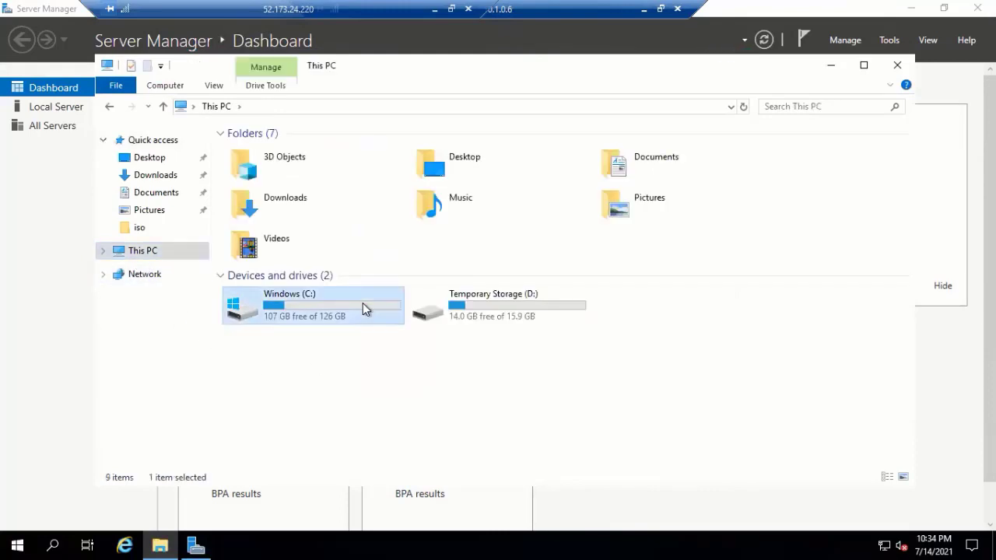
double_click(363, 308)
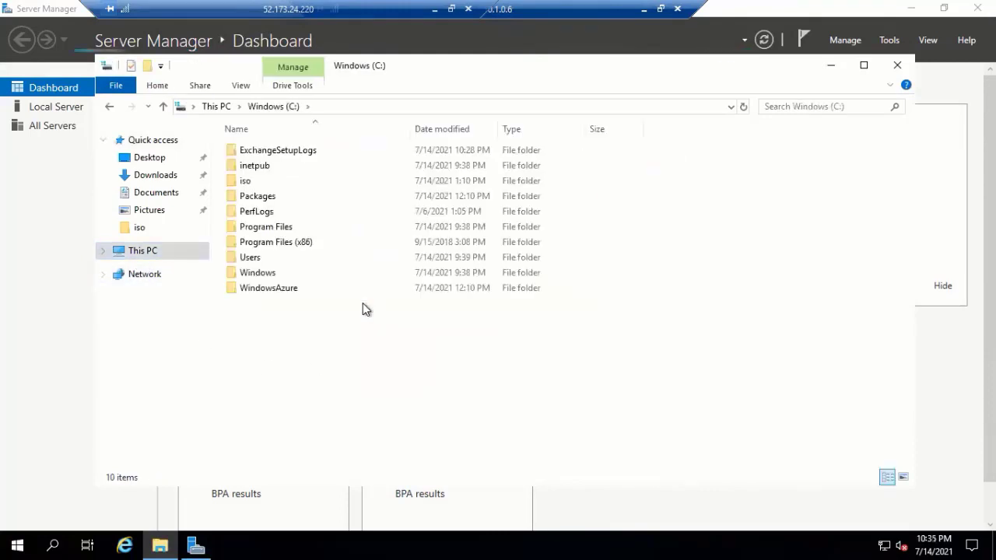
double_click(248, 183)
- Mount the Exchange Server 2019 disc image as drive E: and close Explorer
click(305, 152)
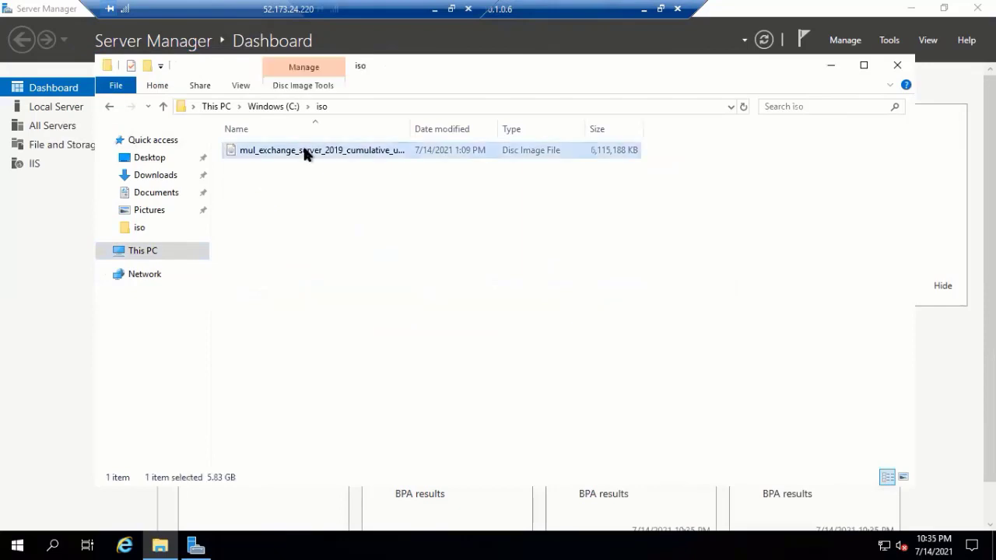
right_click(304, 153)
click(337, 163)
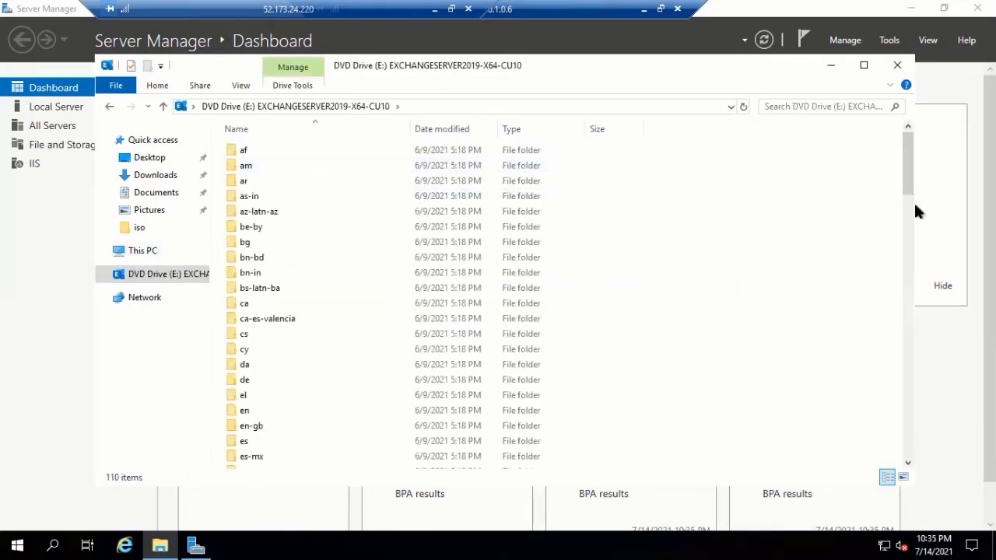
scroll(913, 461, down, 20)
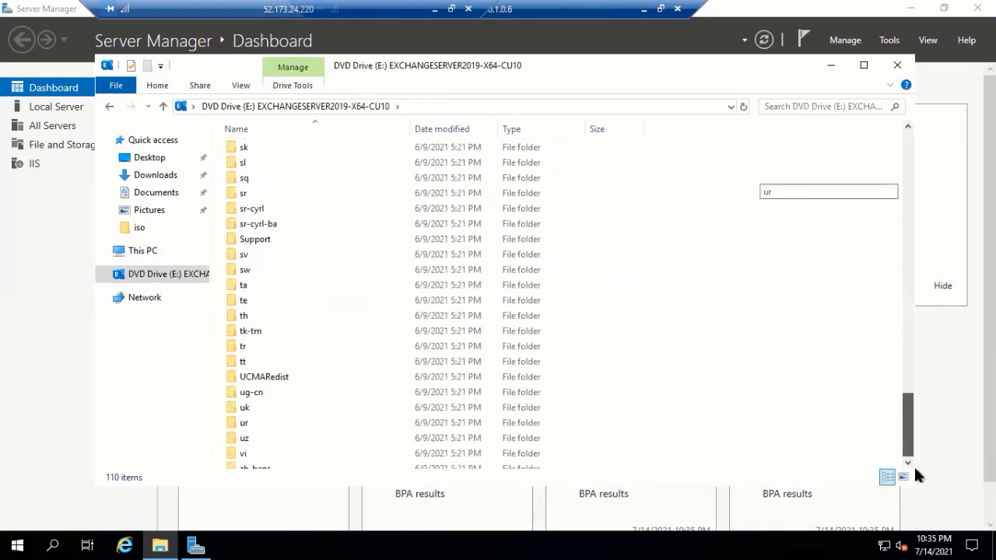
click(896, 67)
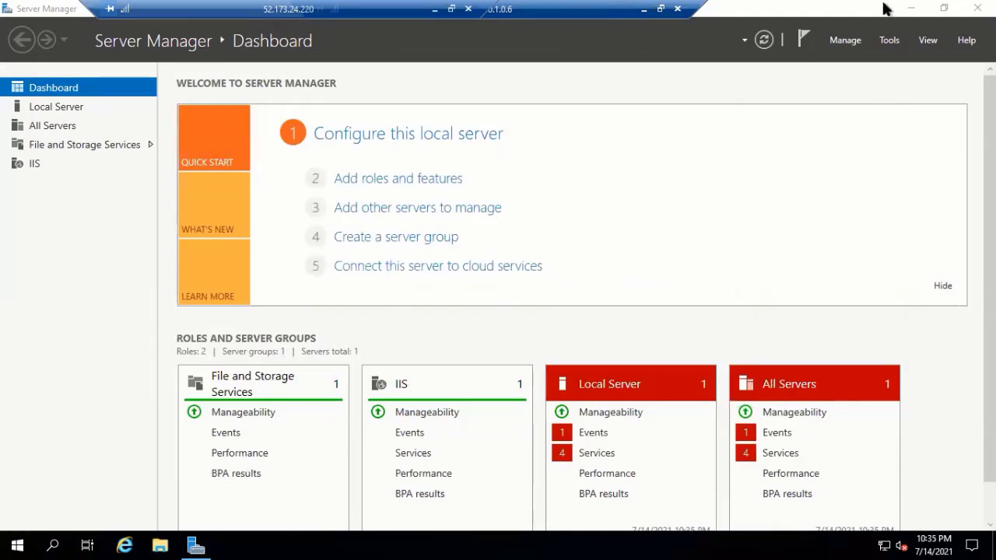
- Launch Command Prompt by searching for cmd
click(910, 9)
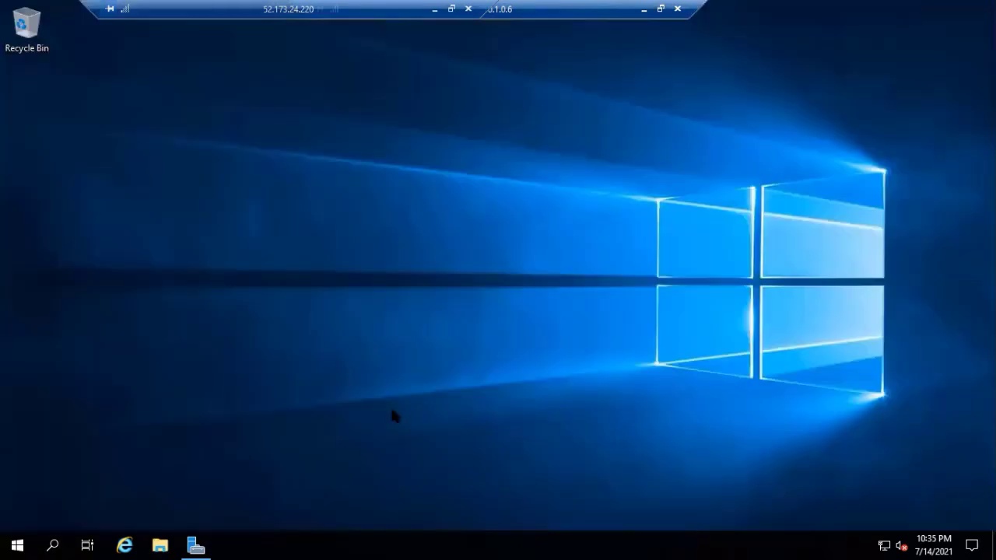
click(52, 544)
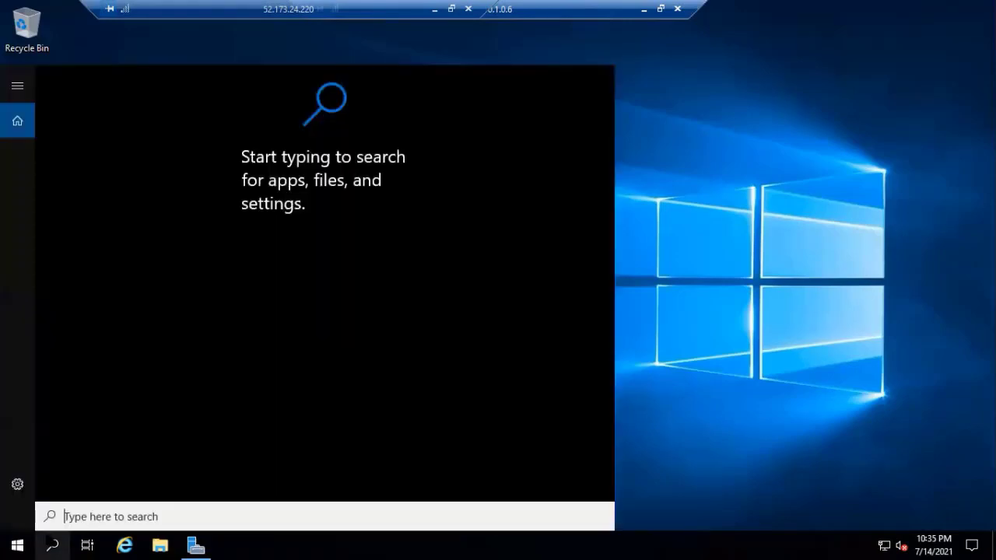
text(cmd)
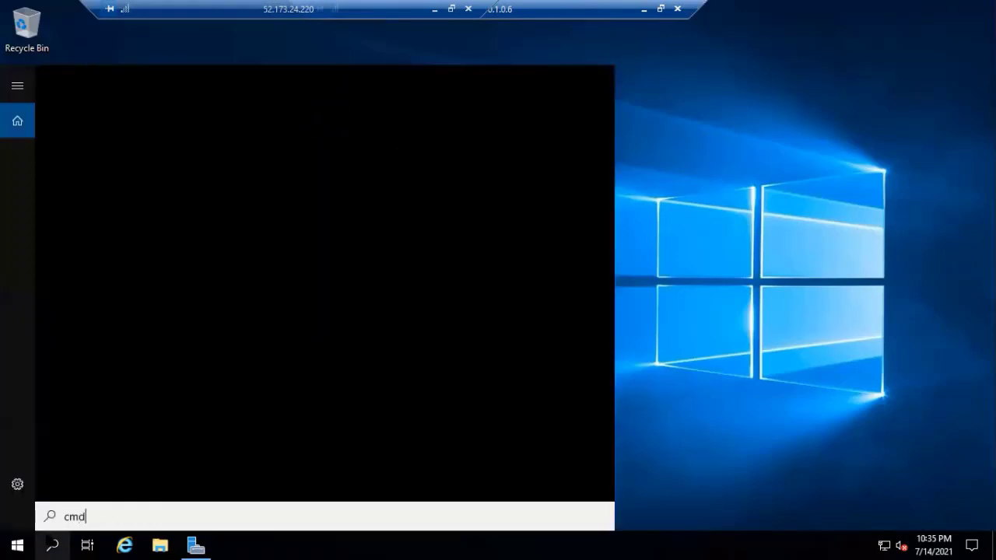
key(Return)
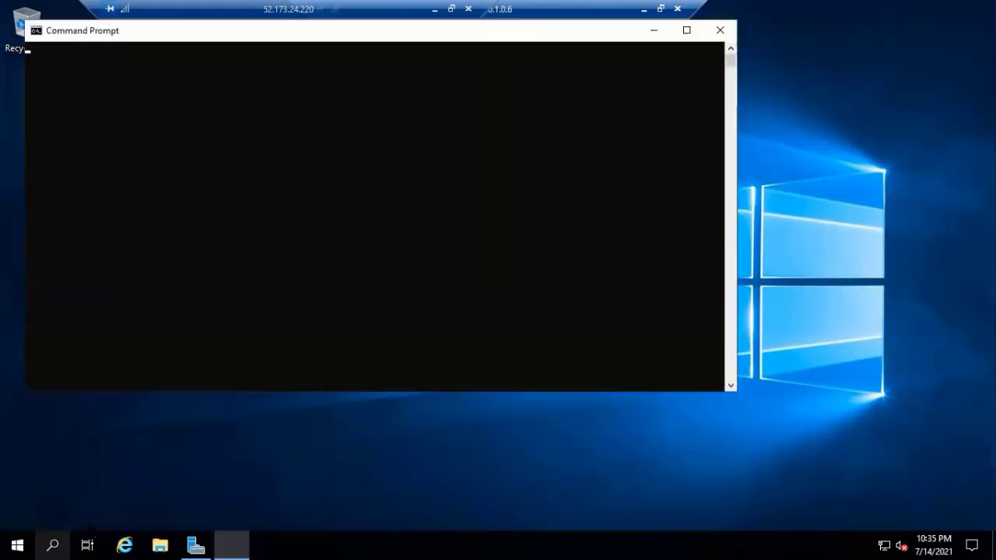
- Start Command Prompt as administrator from its taskbar jump list
click(226, 538)
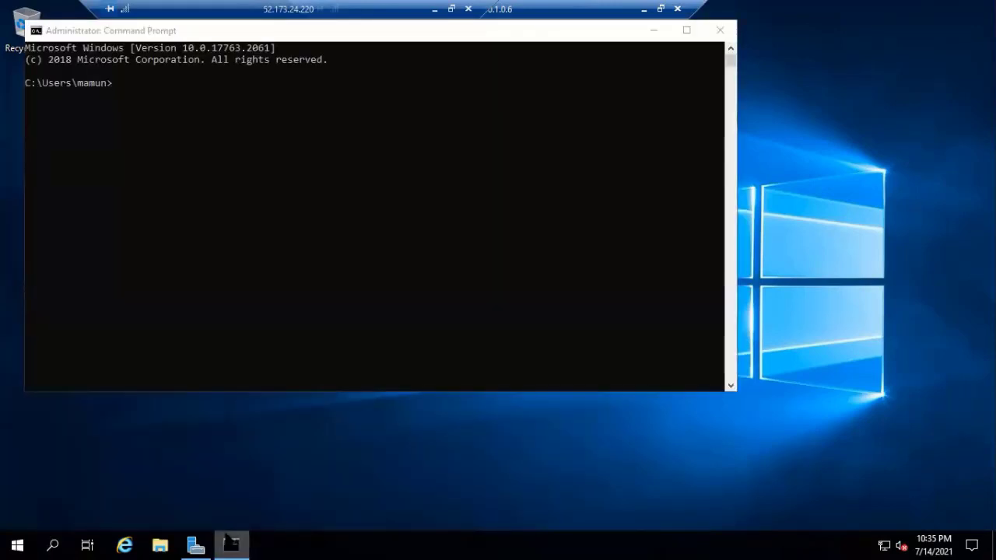
right_click(227, 539)
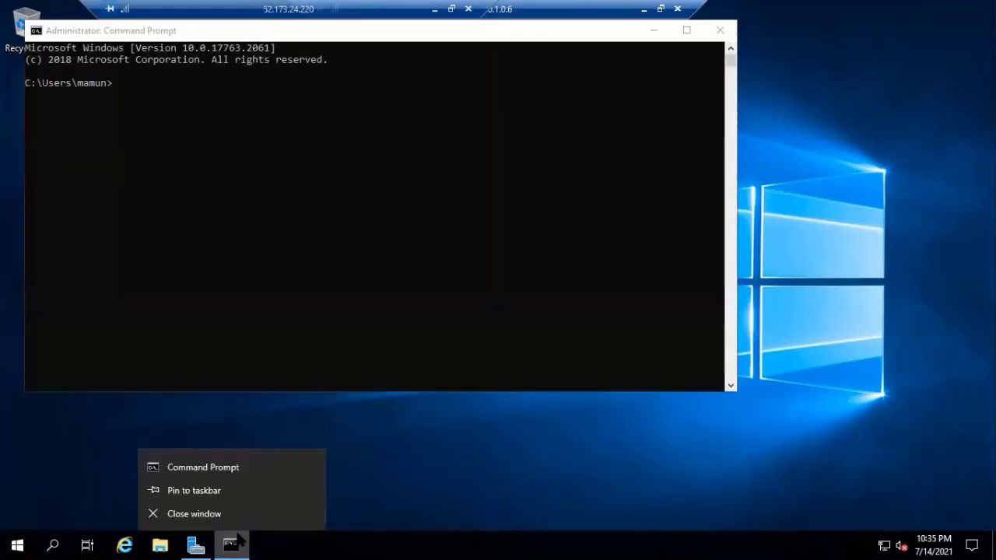
right_click(227, 469)
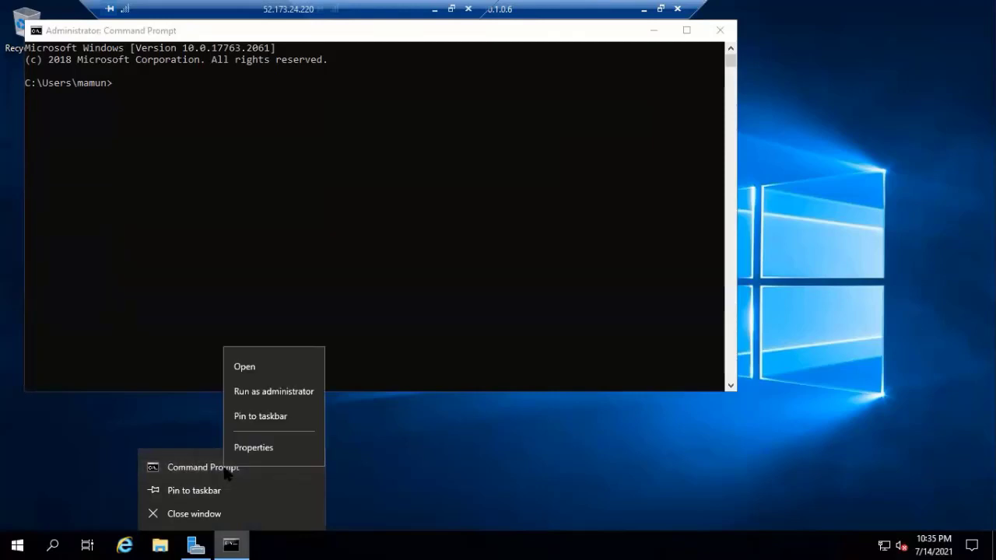
click(273, 391)
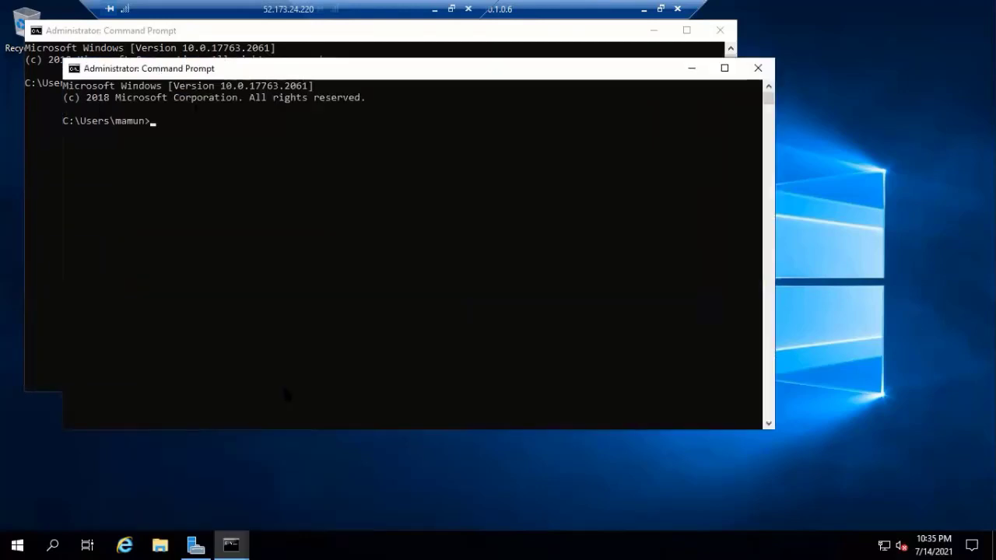
click(691, 70)
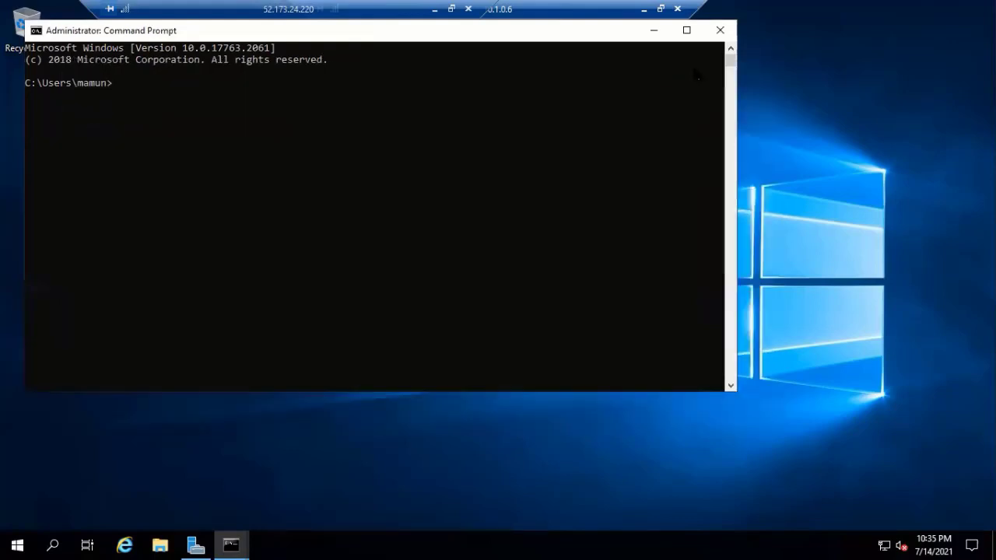
- Open another administrator Command Prompt and close the older extra window
right_click(237, 538)
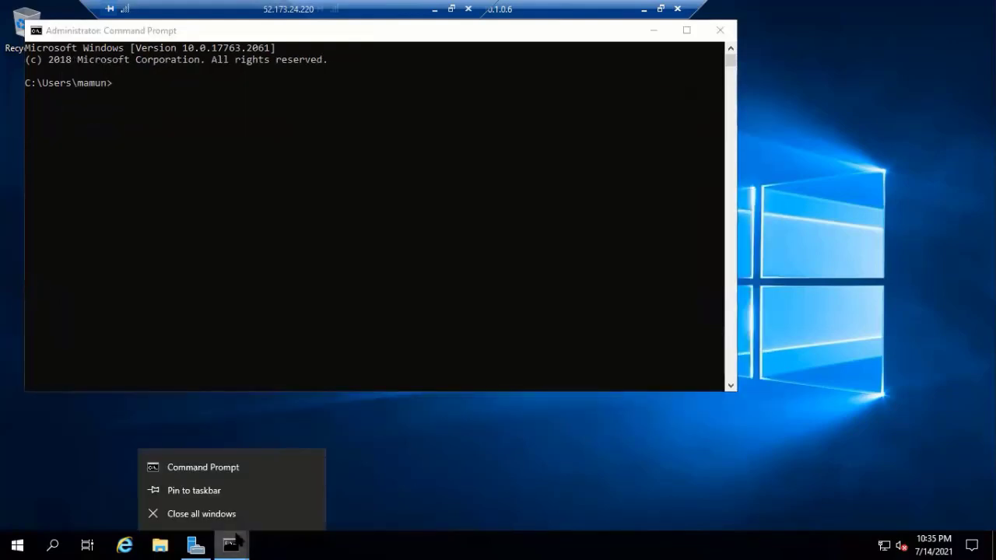
right_click(199, 467)
click(249, 393)
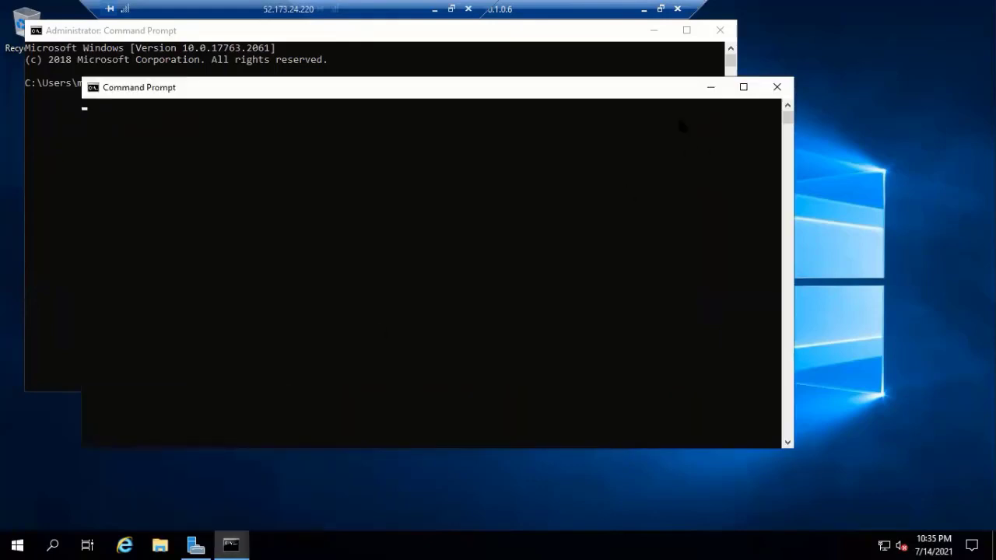
click(720, 31)
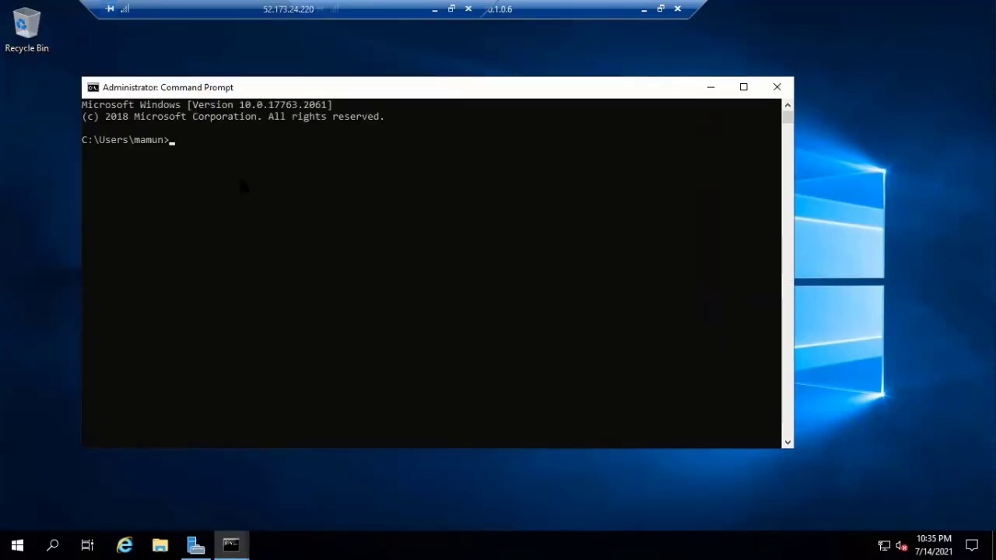
- Change to drive E: and run Setup.EXE to start the Exchange Server 2019 CU10 wizard
text(E)
text(:)
key(Return)
text(se)
key(Tab)
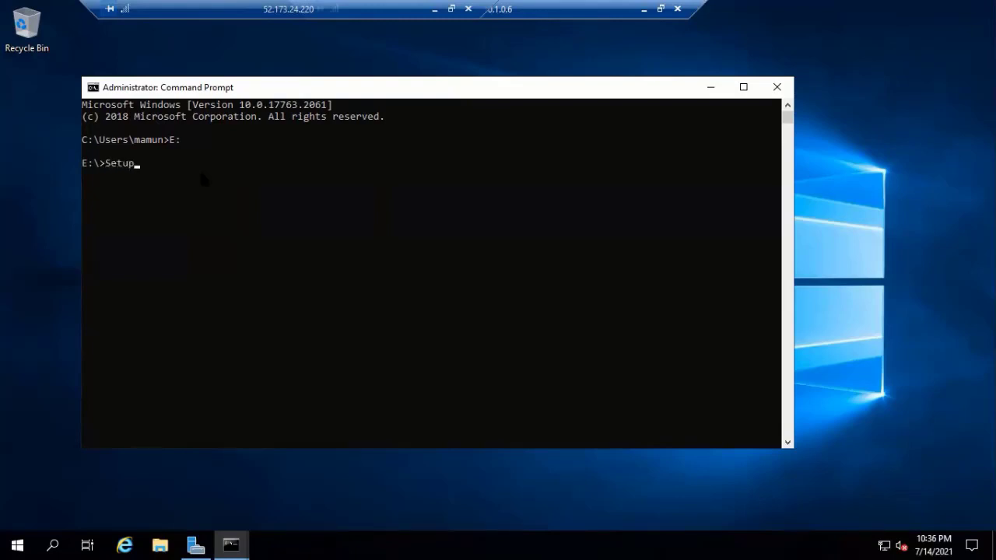
key(Tab)
key(Return)
- Choose 'Don't check for updates right now' and continue so setup copies its files
click(716, 84)
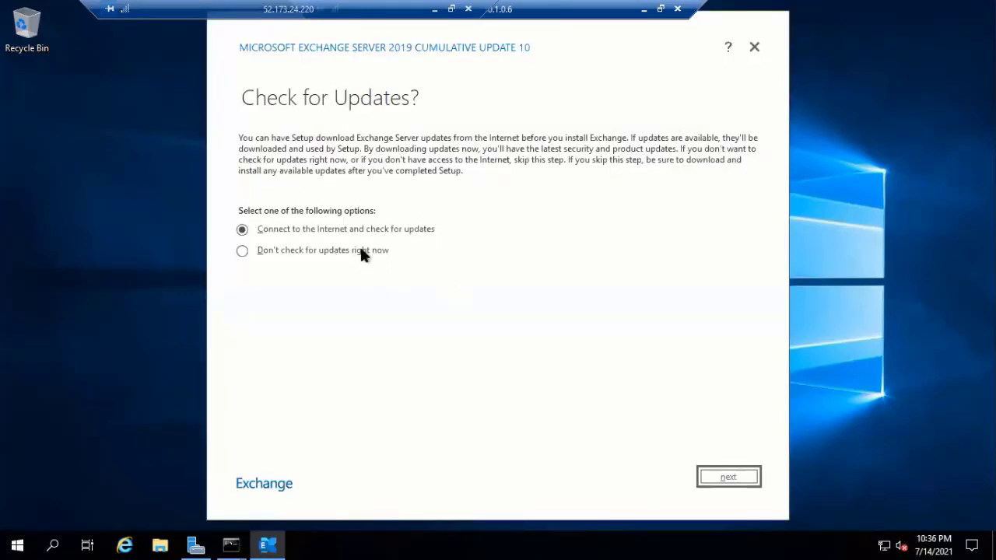
click(340, 249)
click(736, 478)
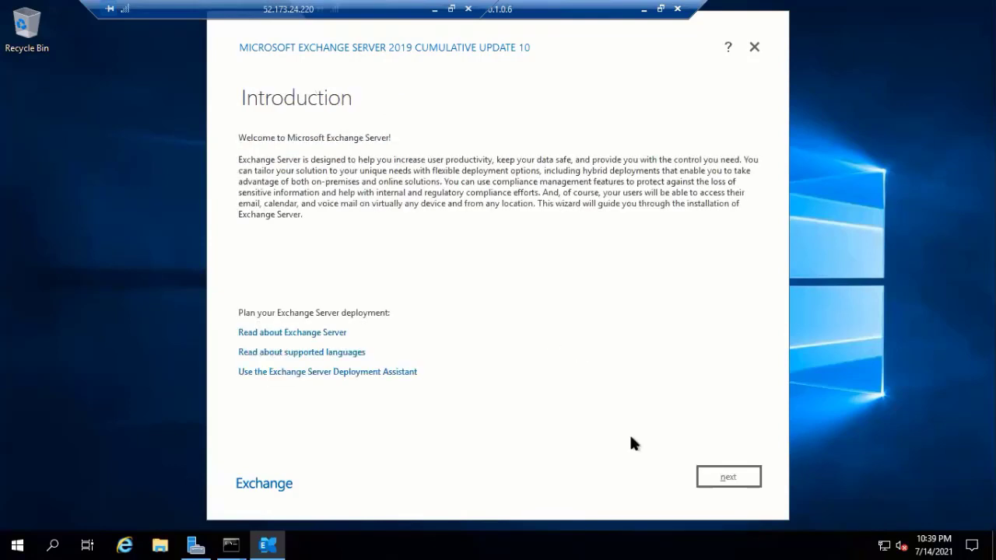
- Accept the licence agreement and keep the recommended settings
click(731, 477)
click(340, 419)
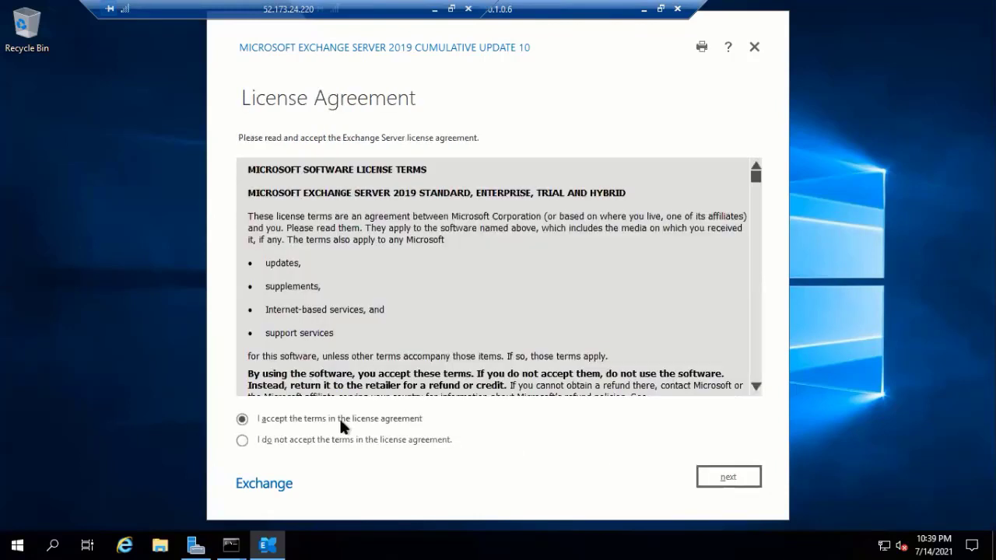
click(738, 480)
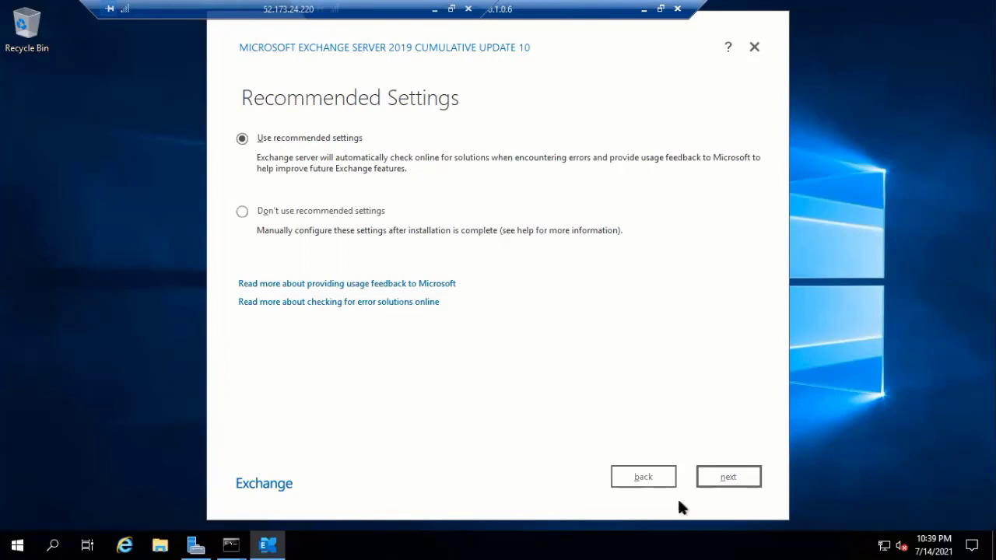
click(723, 477)
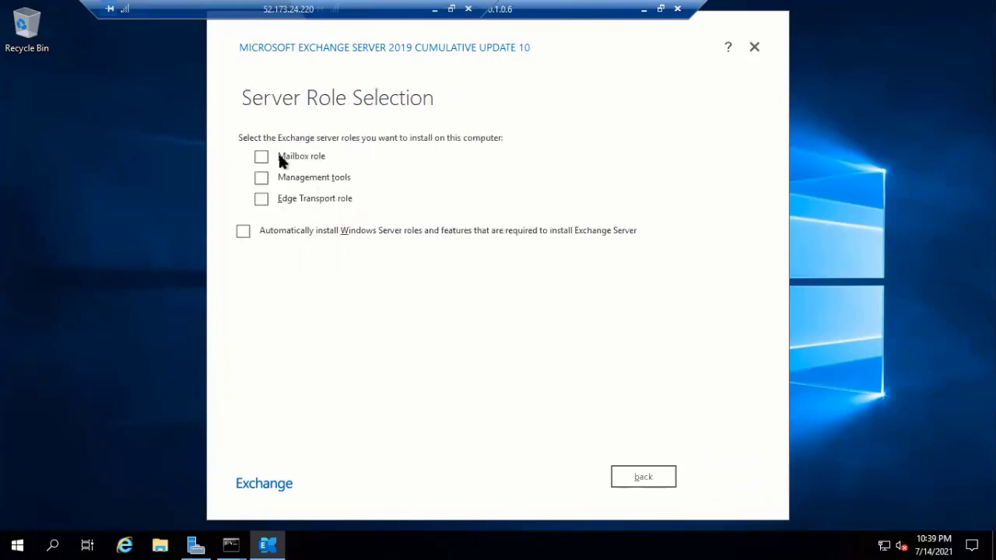
- Select the Mailbox role with automatic install of required Windows features, keeping the default path
click(280, 158)
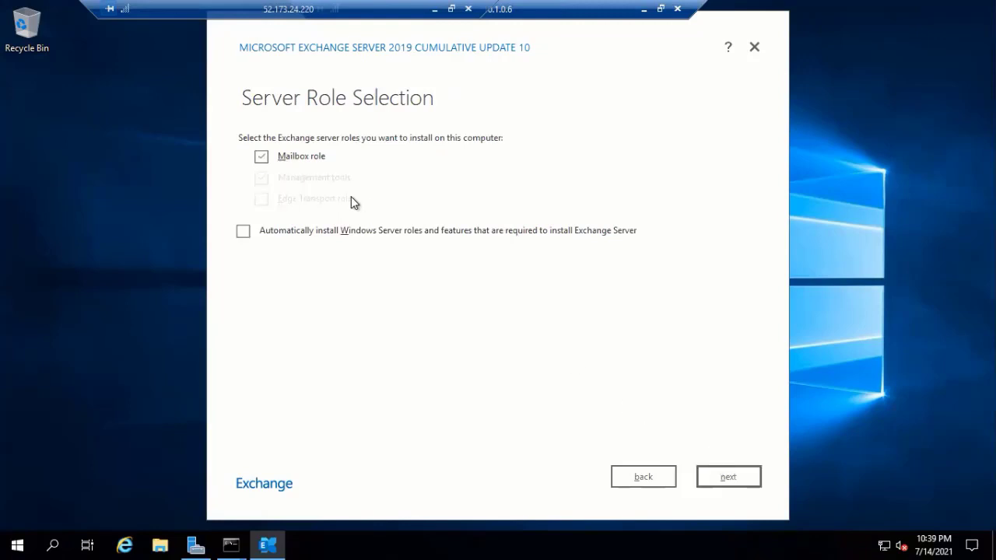
click(298, 233)
click(724, 477)
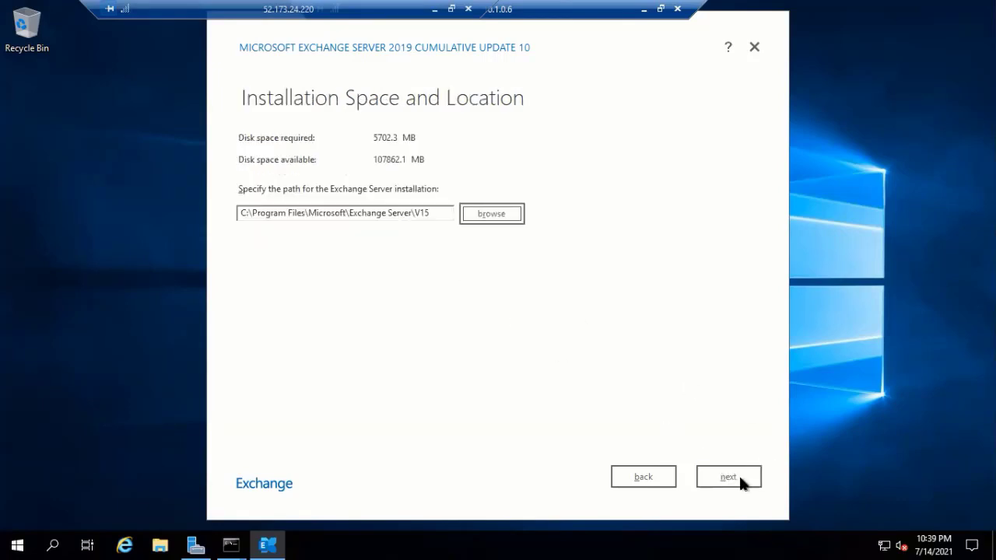
click(739, 478)
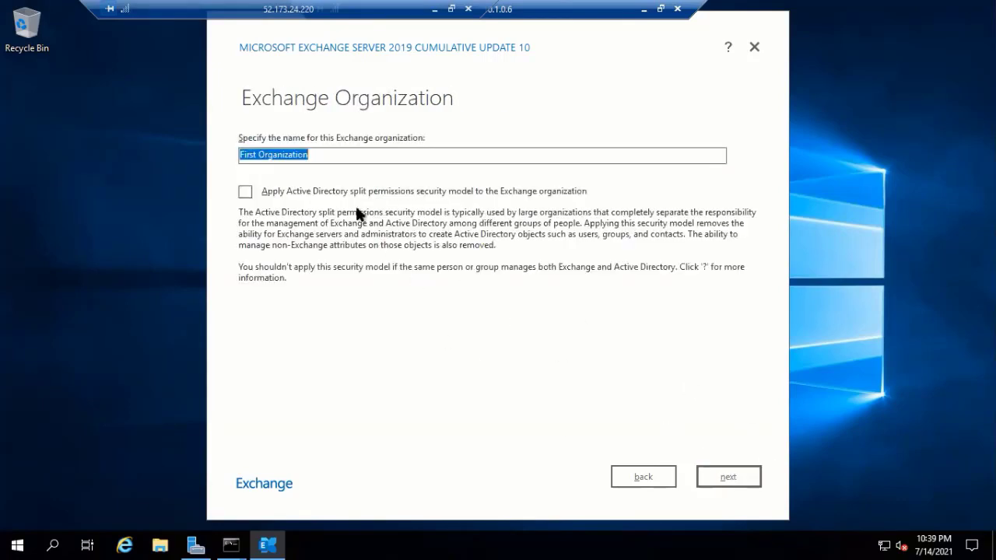
- Name the organization 'RND', keep malware scanning on, and proceed to readiness checks
key(BackSpace)
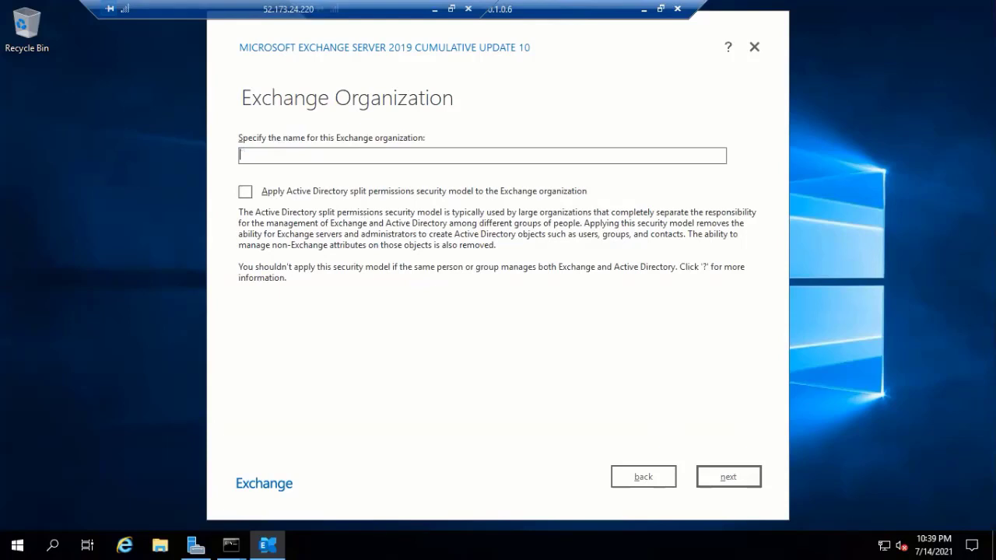
text(RND)
click(726, 478)
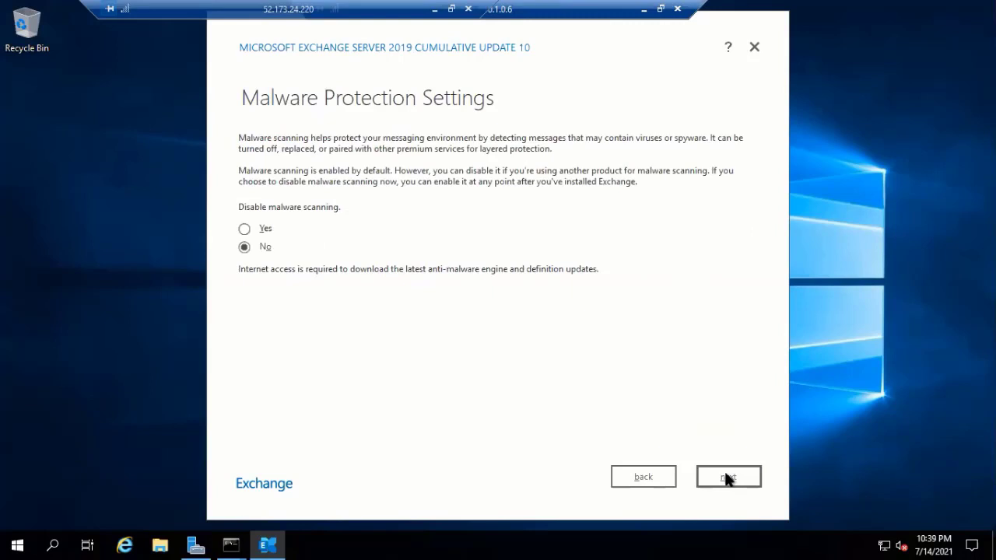
click(727, 478)
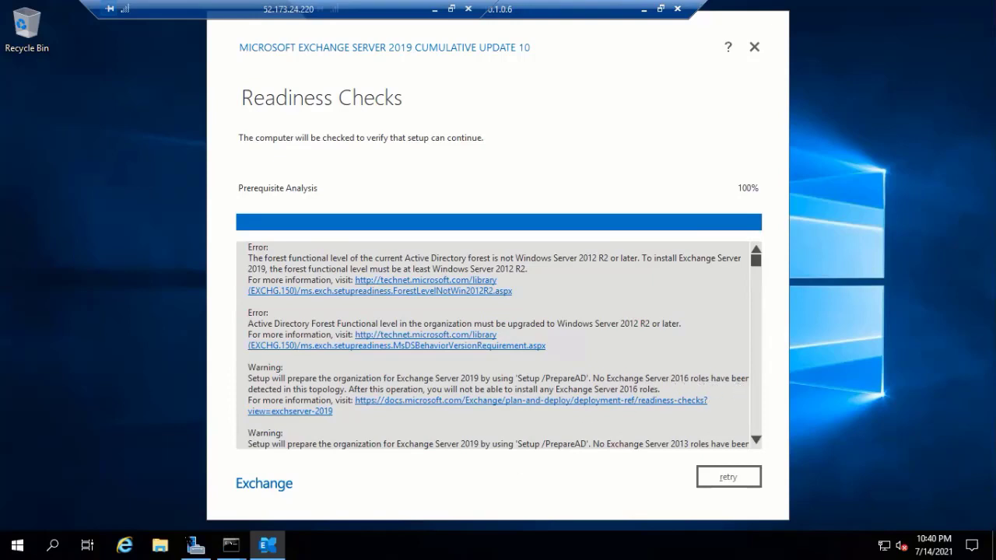
- Bring the Server Manager dashboard in front of the failing readiness checks
click(195, 545)
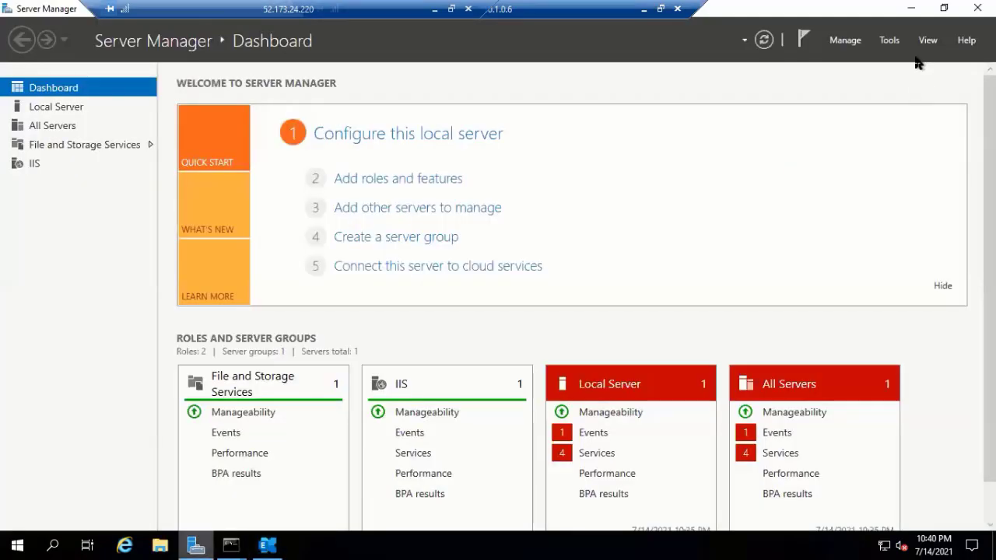
click(889, 39)
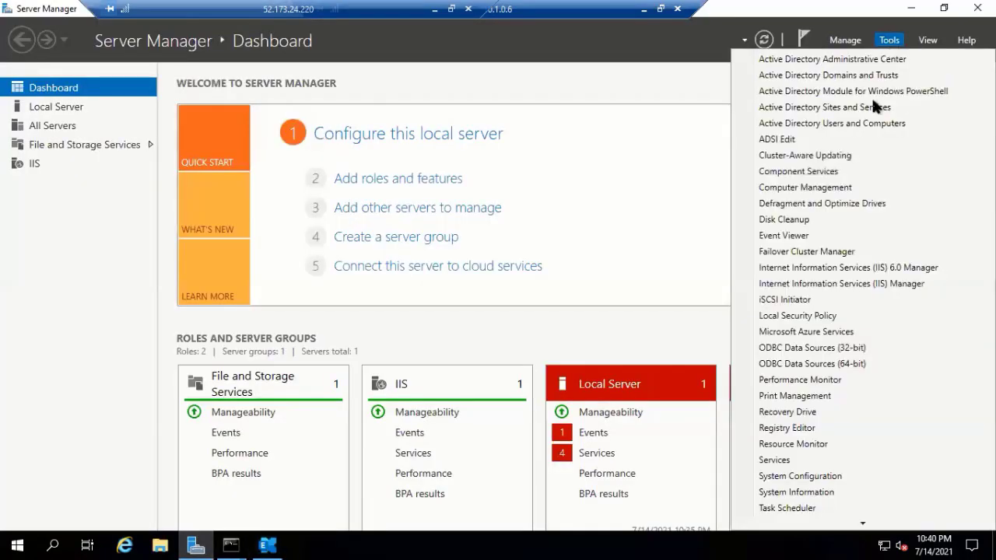
click(866, 124)
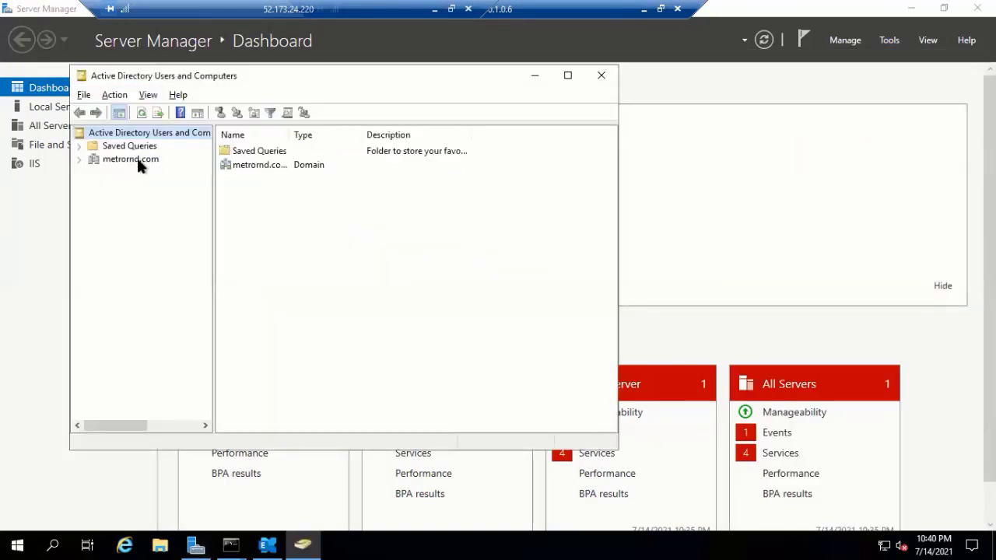
click(137, 161)
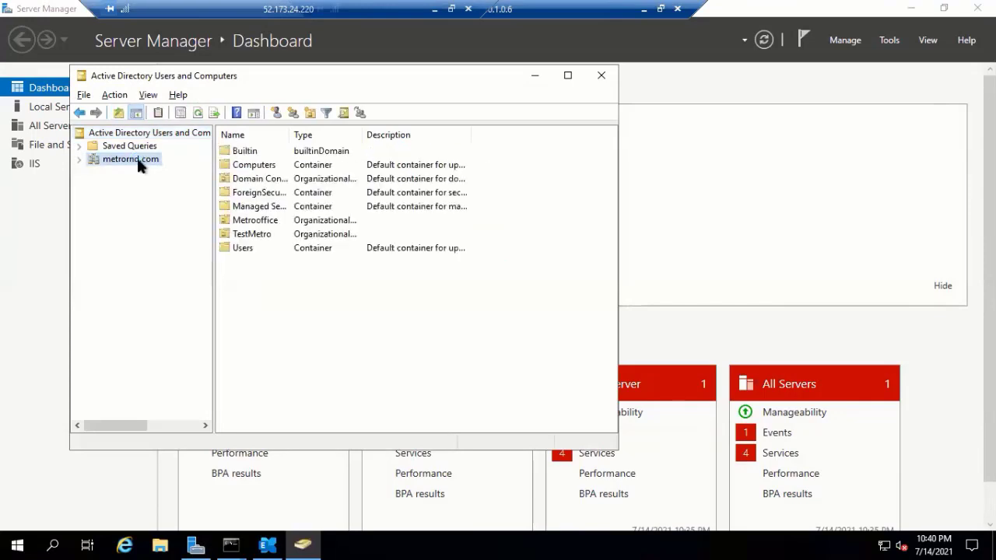
right_click(139, 162)
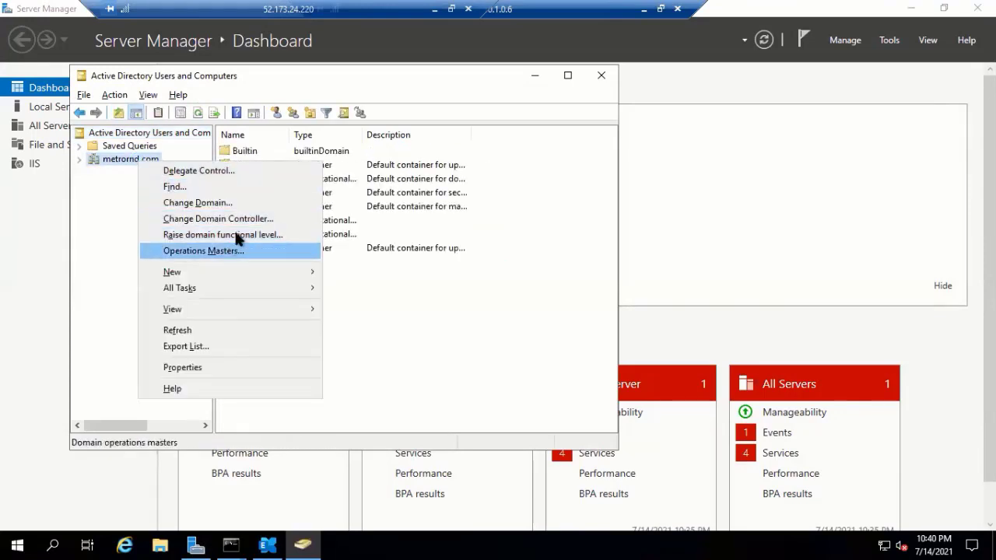
click(236, 232)
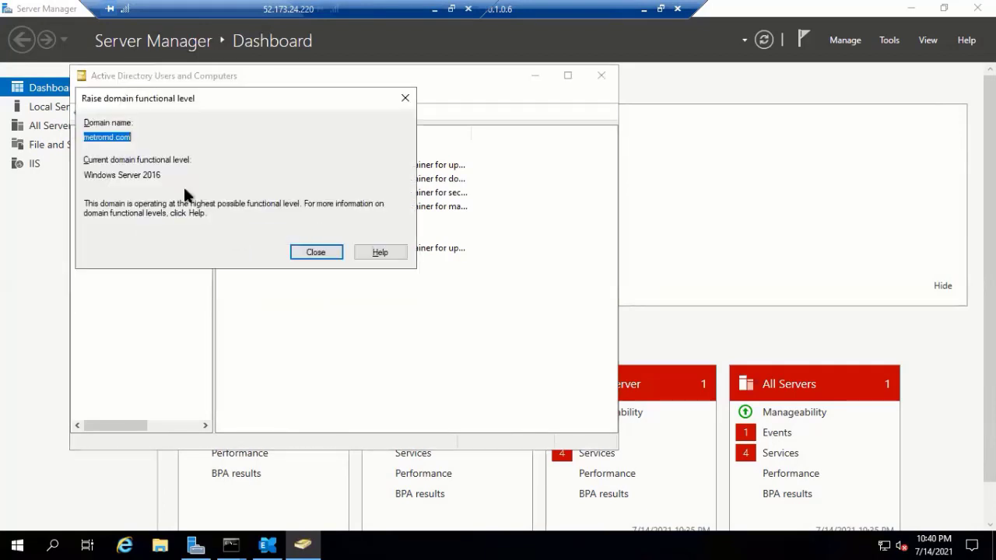
drag(98, 177, 162, 178)
click(315, 253)
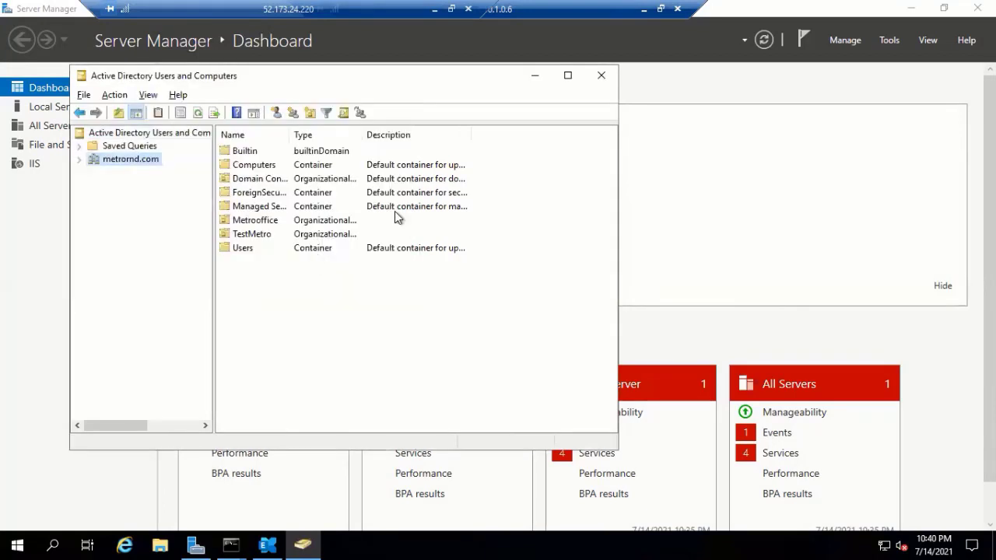
click(601, 78)
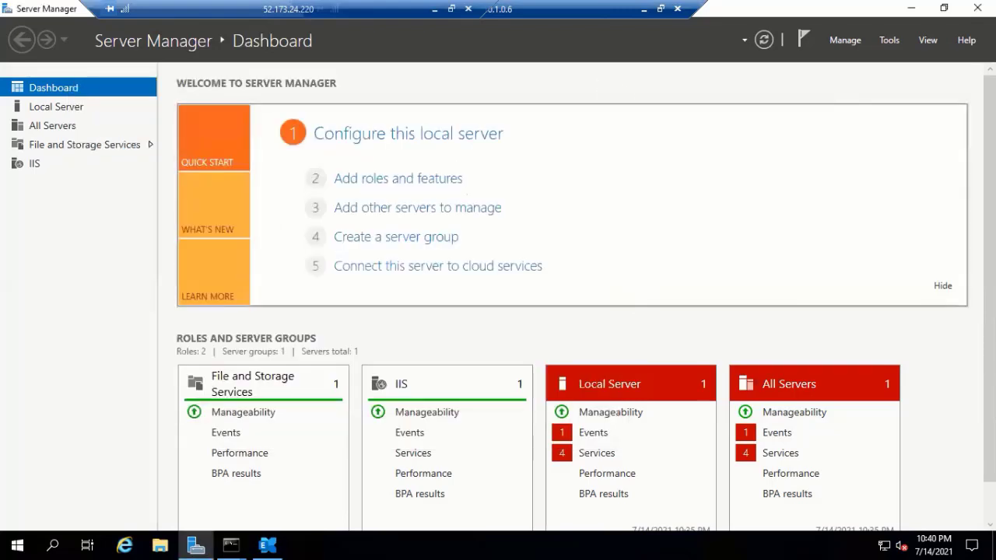
- Check the metrornd.com domain functional level in Active Directory Domains and Trusts, then close it
click(895, 45)
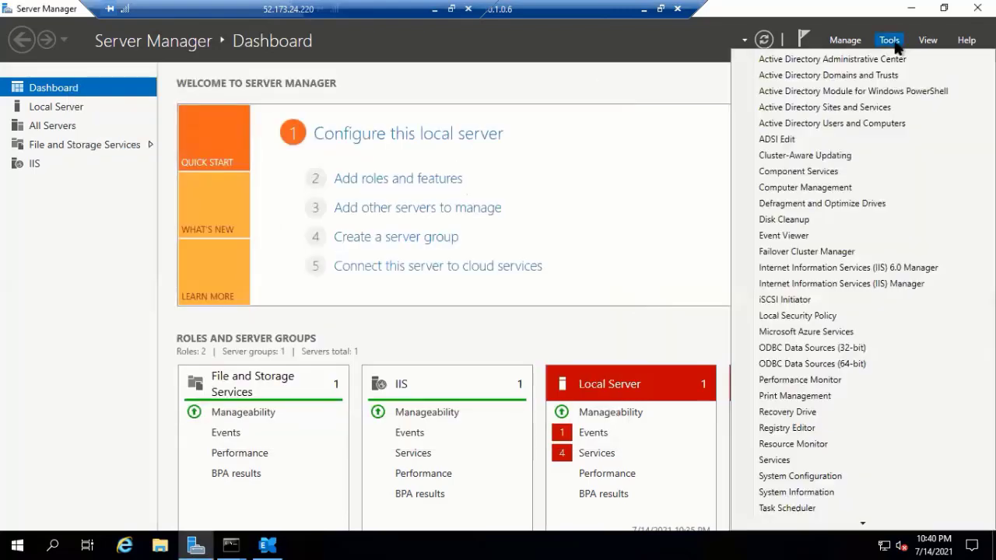
click(842, 76)
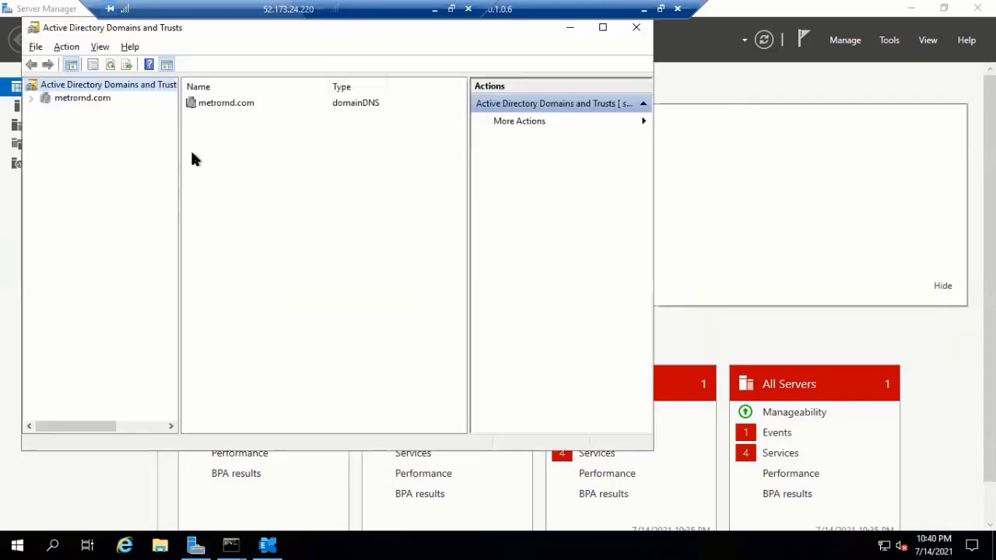
click(98, 101)
right_click(98, 101)
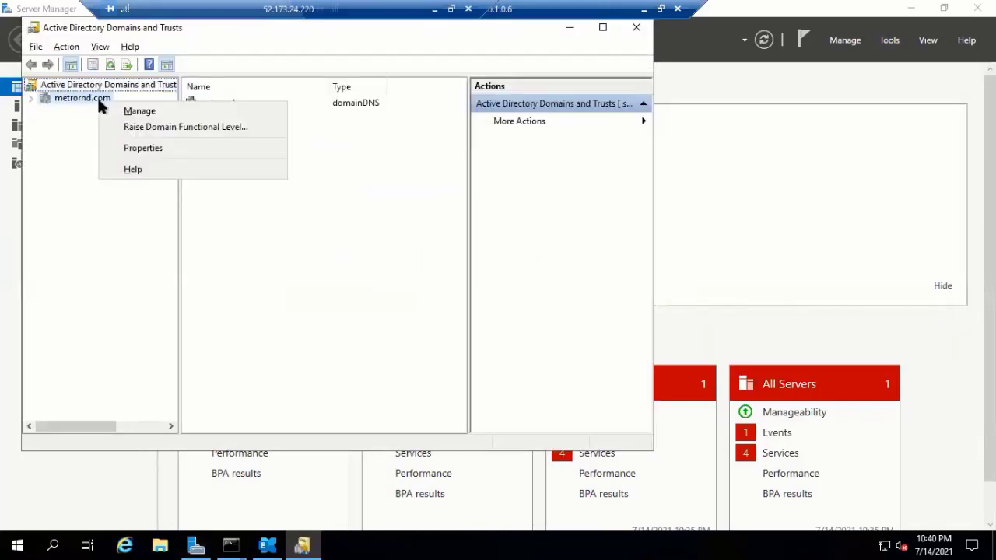
click(185, 128)
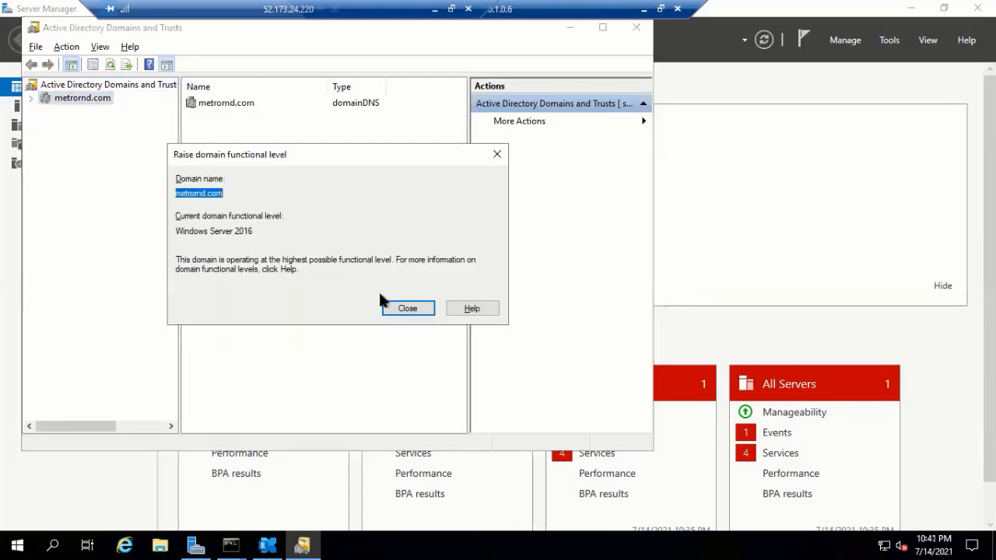
click(402, 310)
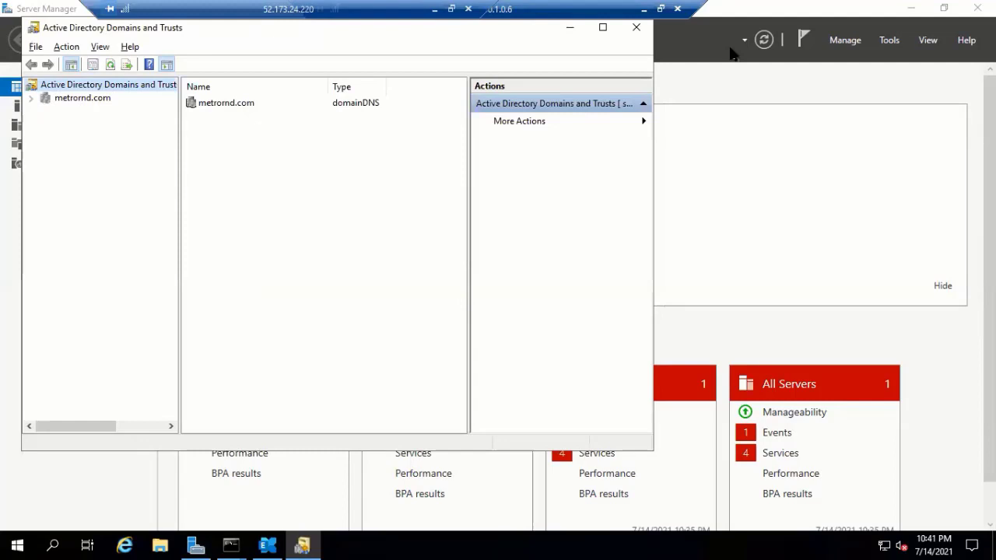
click(637, 30)
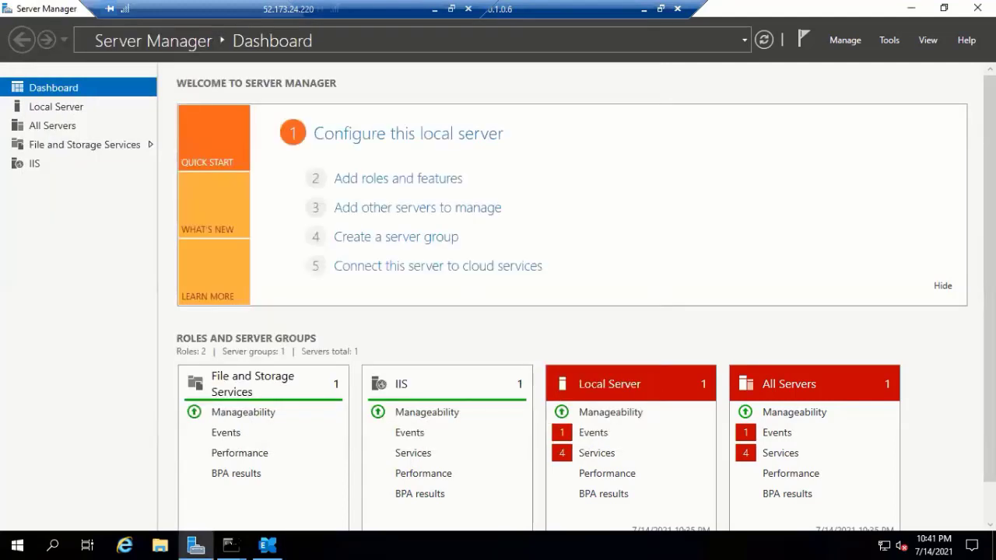
mouse_move(233, 543)
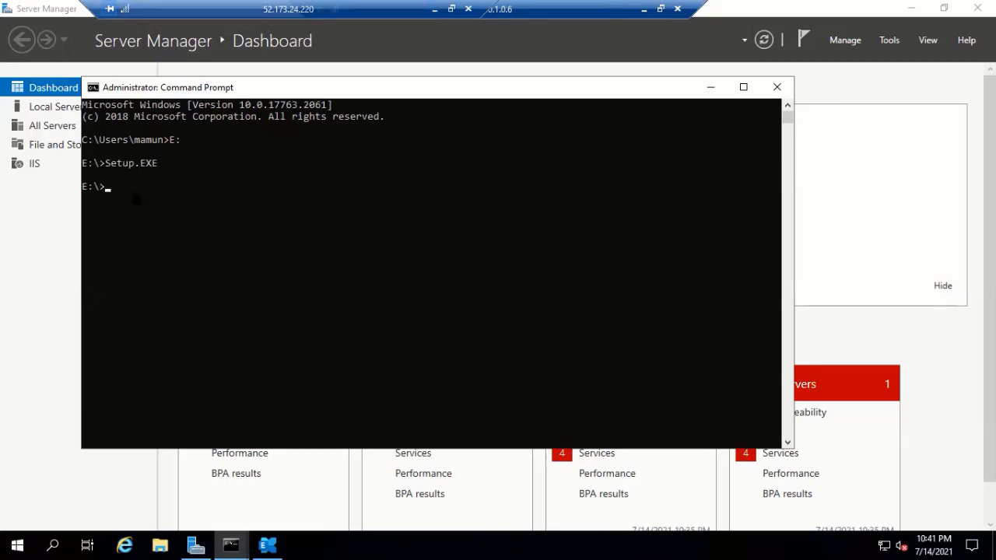
- Run Setup.exe /PrepareSchema /IAcceptExchangeServerLicenseTerms after trimming the duplicated pasted text
key(ctrl+v)
key(ctrl+v)
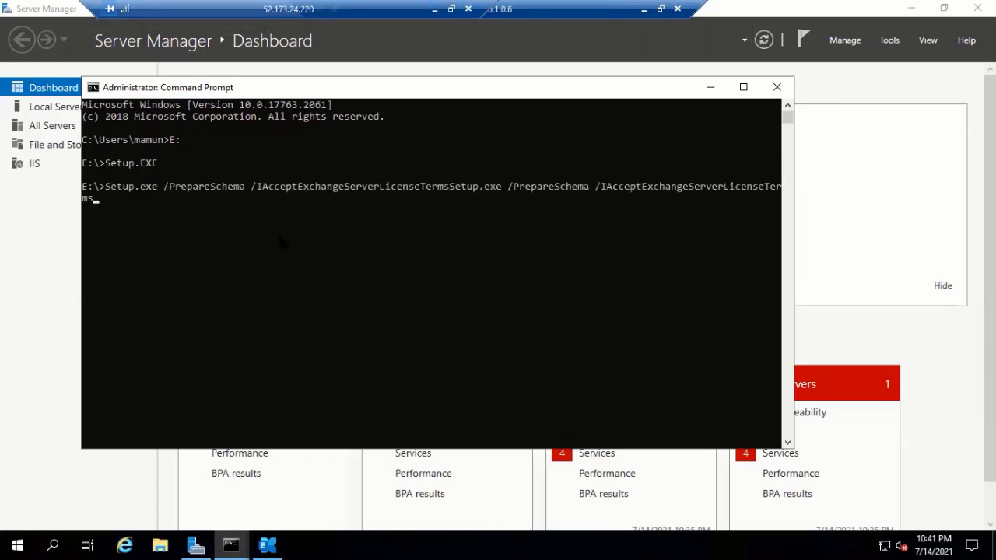
key(BackSpace)
key(BackSpace)
key(BackSpace)
key(BackSpace)
key(BackSpace)
key(BackSpace)
key(BackSpace)
key(BackSpace)
key(BackSpace)
key(BackSpace)
key(BackSpace)
key(BackSpace)
key(BackSpace)
key(BackSpace)
key(BackSpace)
key(BackSpace)
key(BackSpace)
key(BackSpace)
key(BackSpace)
key(BackSpace)
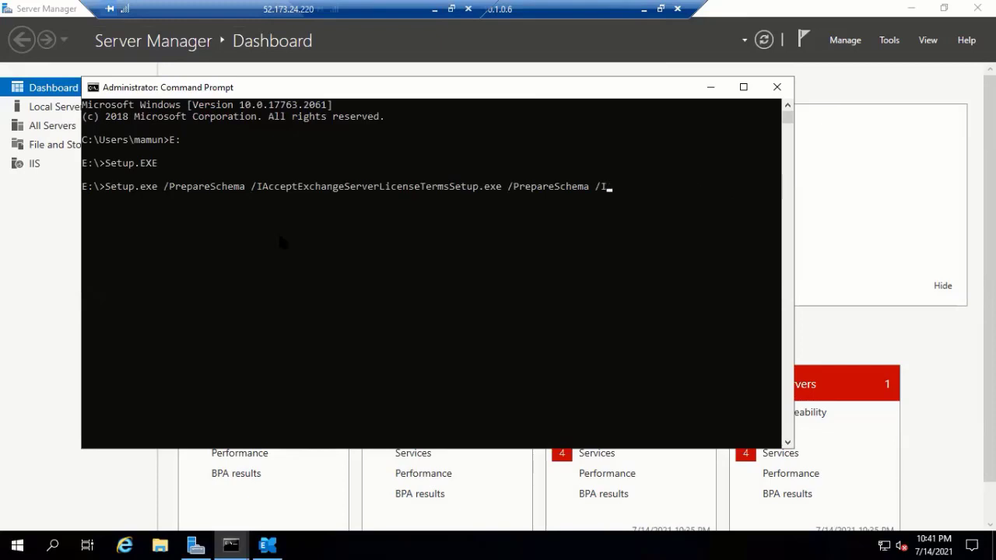
key(BackSpace)
key(BackSpace)
key(BackSpace)
key(BackSpace)
key(BackSpace)
key(BackSpace)
key(BackSpace)
key(BackSpace)
key(BackSpace)
key(BackSpace)
key(BackSpace)
key(BackSpace)
key(BackSpace)
key(BackSpace)
key(BackSpace)
key(BackSpace)
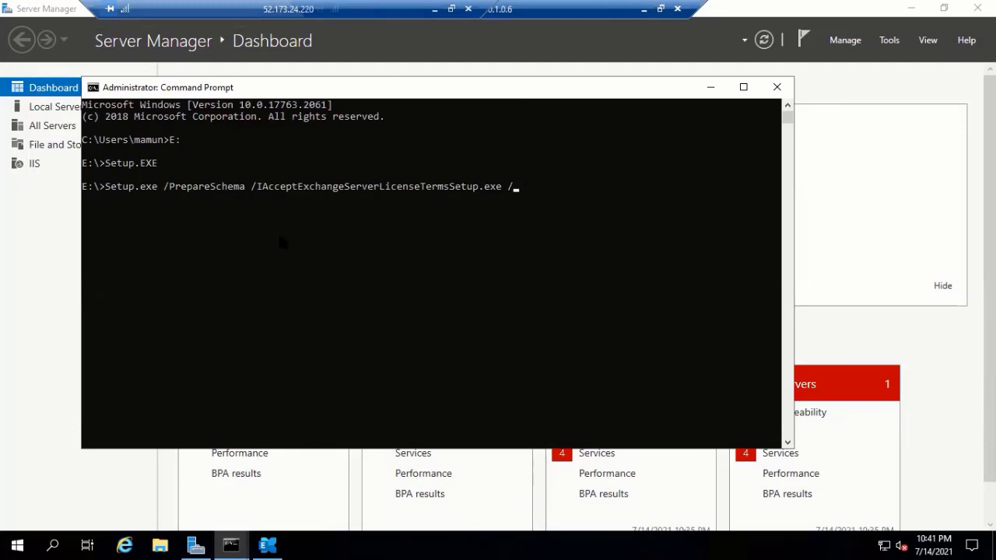
key(BackSpace)
key(BackSpace)
key(Return)
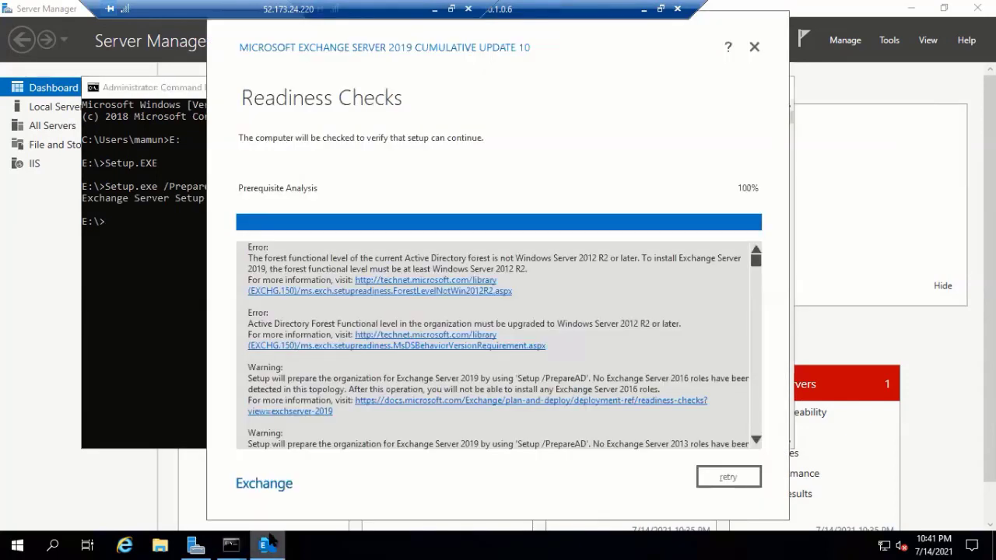
- Cancel the Exchange setup wizard and rerun the PrepareSchema command
click(753, 47)
click(529, 310)
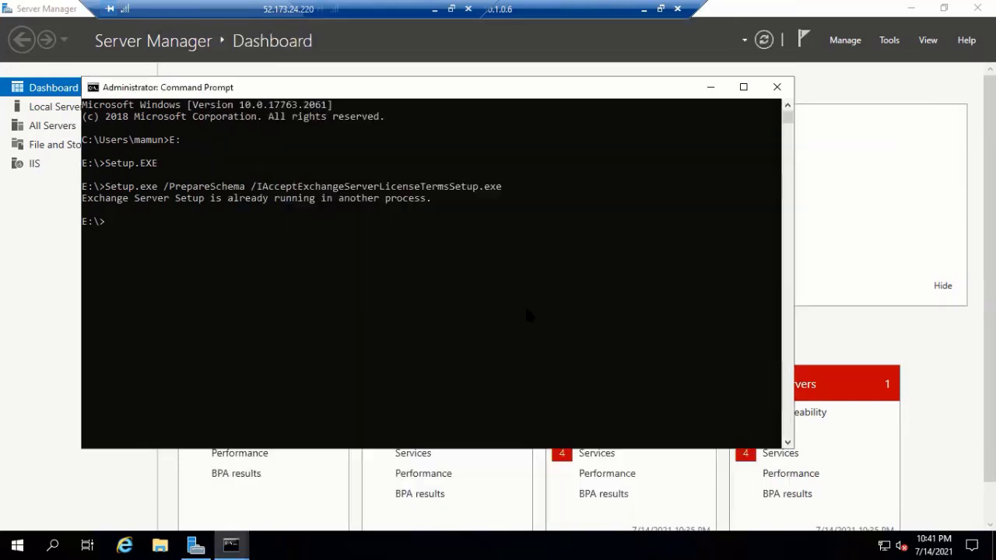
key(Up)
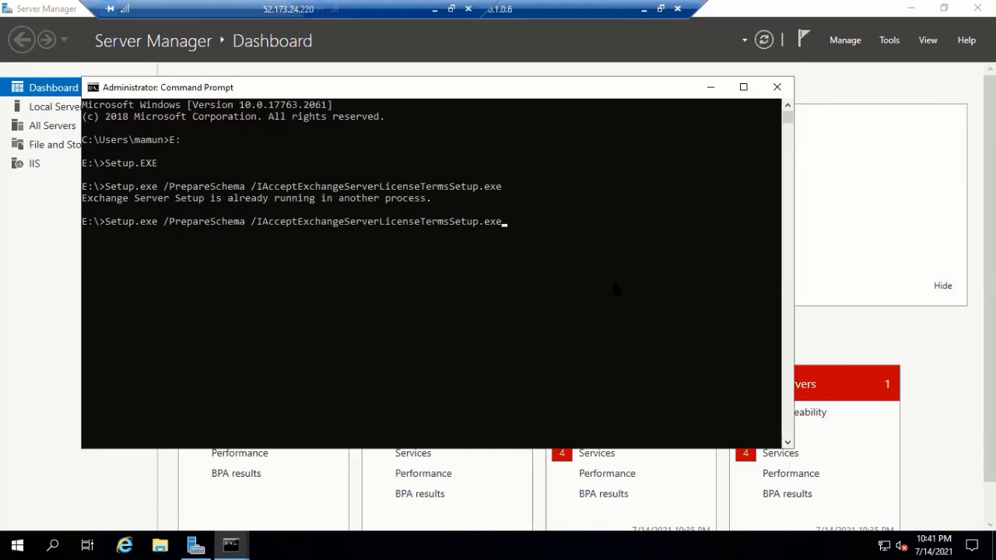
key(Return)
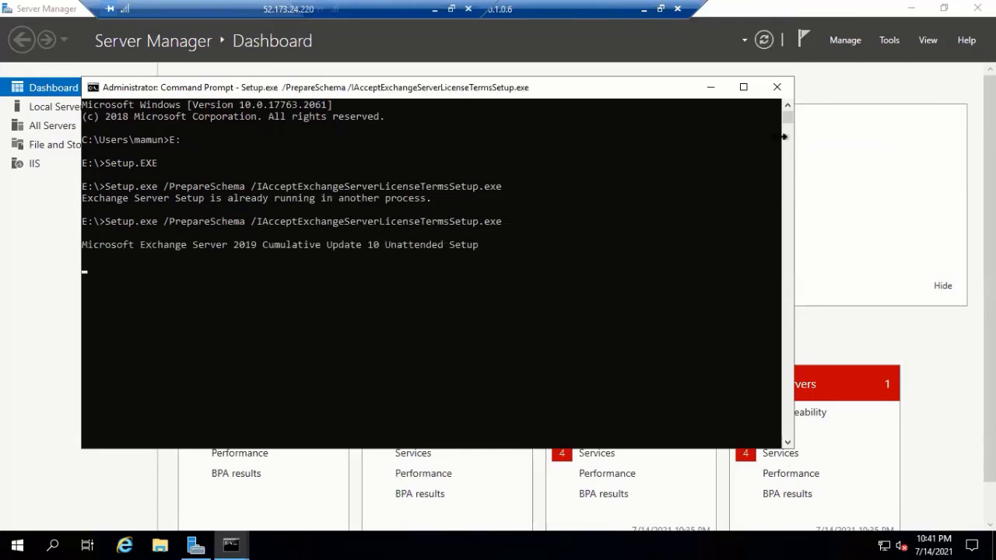
- Correct the /IAcceptExchangeServerLicenseTerms switch, rerun PrepareSchema, then close Command Prompt
click(744, 88)
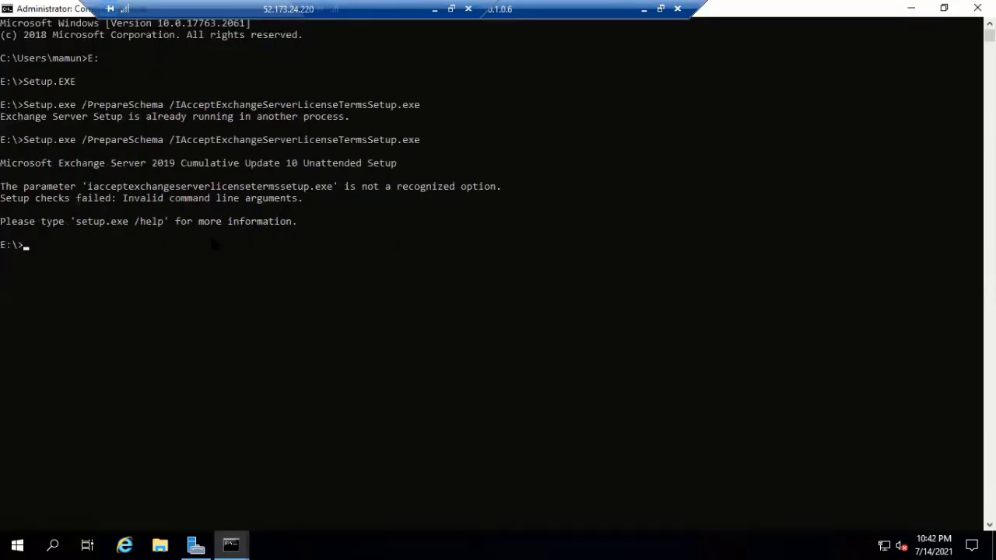
key(Up)
key(BackSpace)
key(BackSpace)
key(BackSpace)
key(BackSpace)
key(BackSpace)
key(BackSpace)
key(BackSpace)
key(BackSpace)
key(BackSpace)
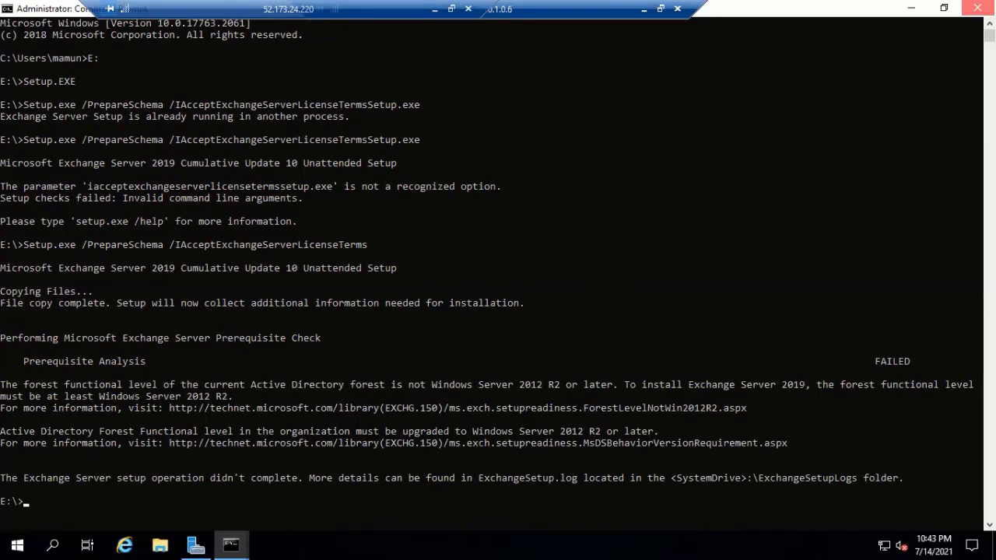
click(976, 7)
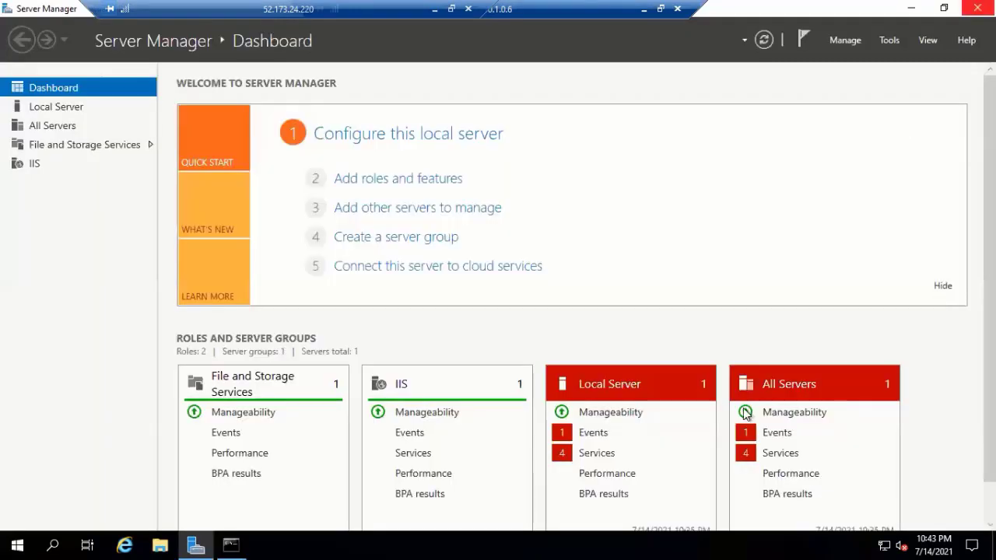
- Start the stopped DPS, UsoSvc and UALSVC services, then close the Services Detail View
click(604, 455)
click(441, 248)
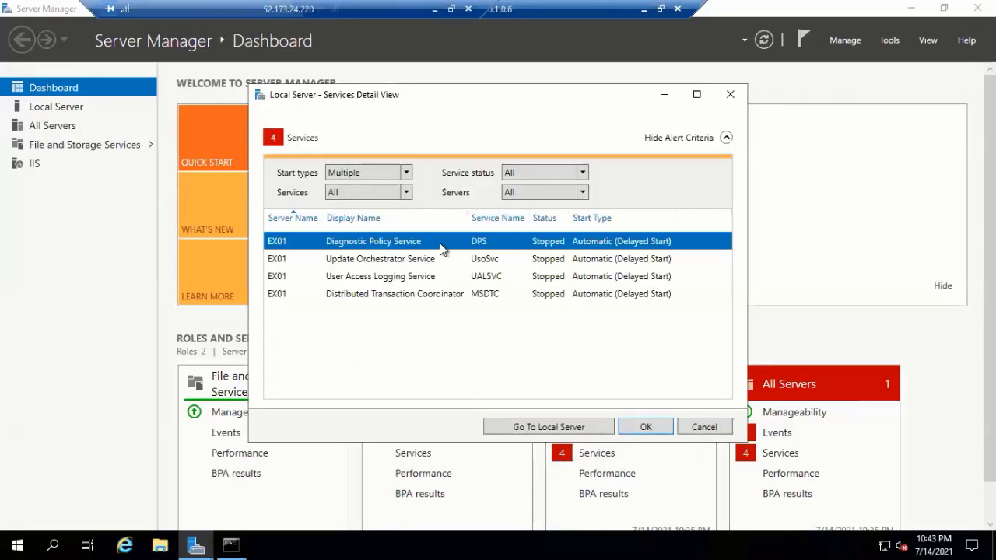
right_click(441, 247)
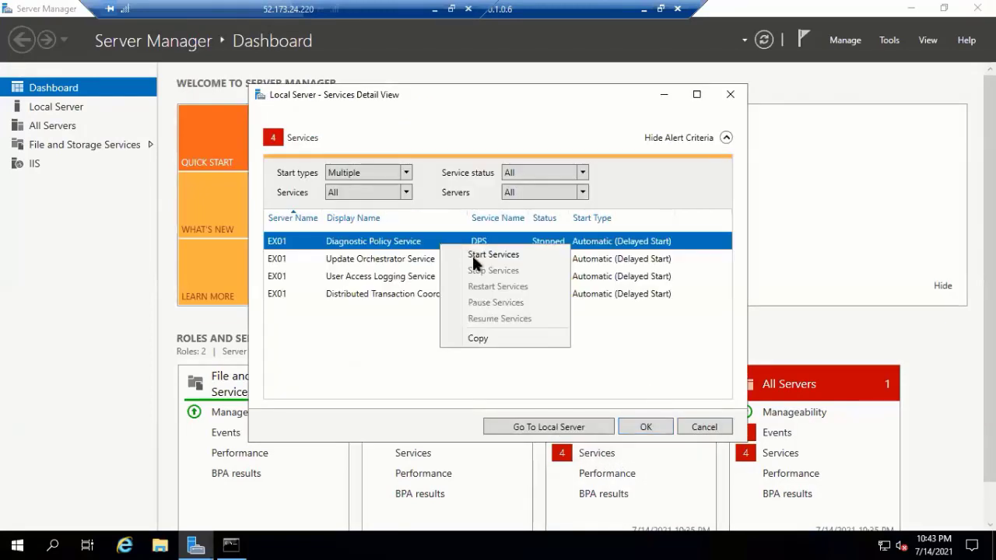
click(398, 266)
click(398, 266)
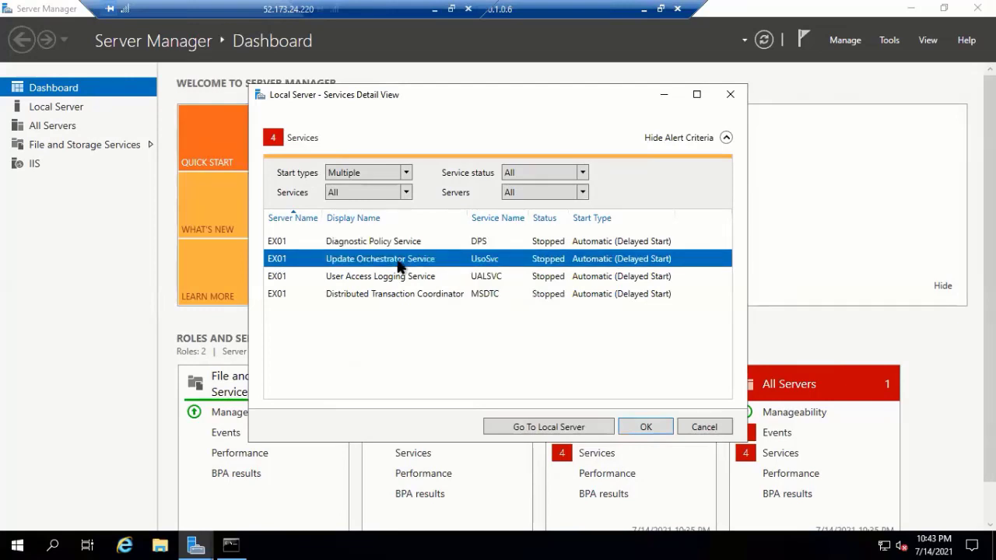
right_click(398, 266)
click(380, 266)
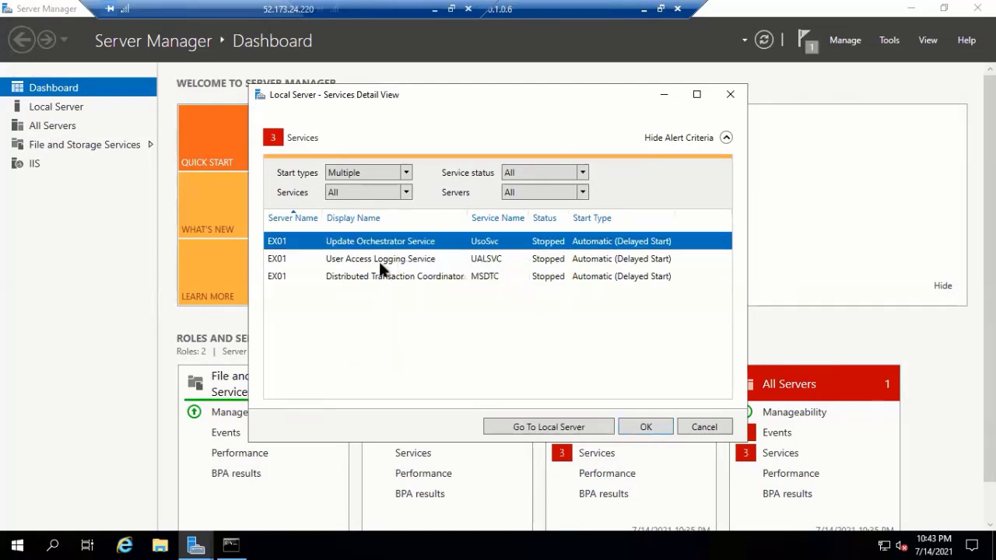
click(383, 261)
click(395, 246)
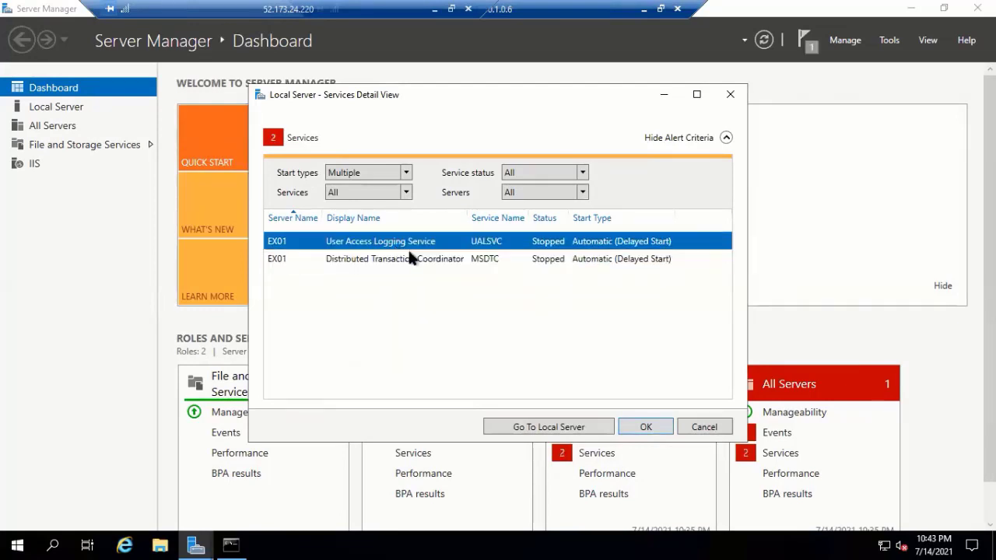
right_click(408, 251)
click(395, 258)
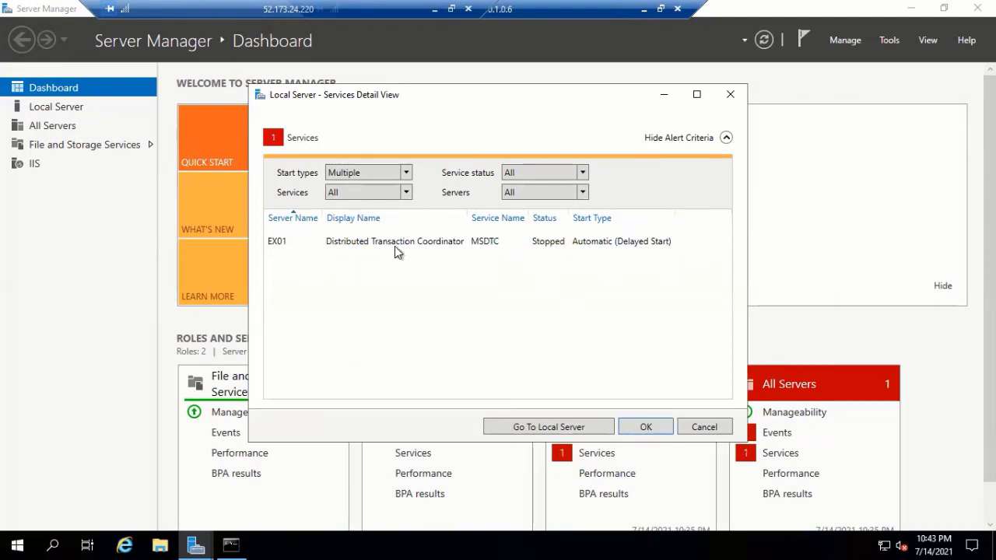
click(731, 95)
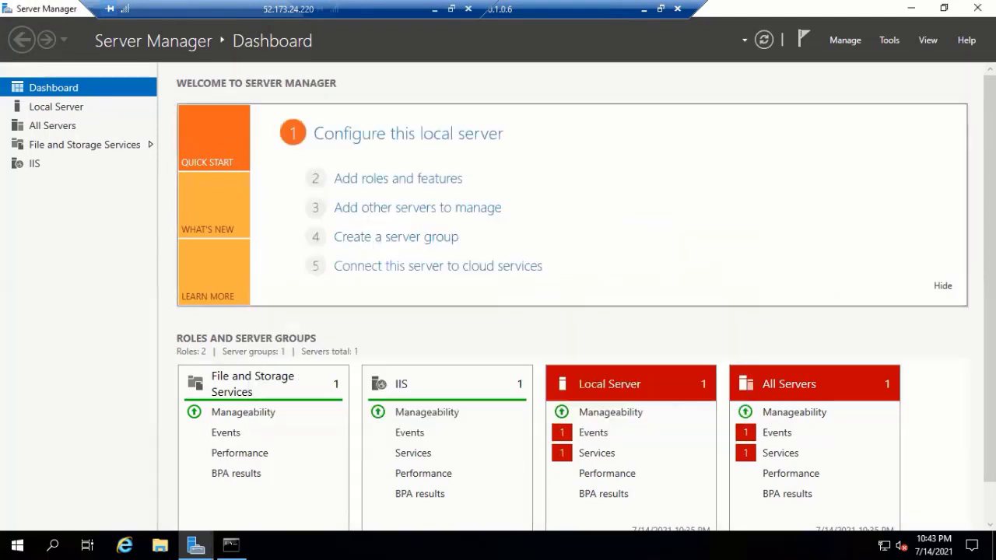
- On the outer server, open Control Panel's Programs and Features to list Azure AD Connect and SQL Server 2012 components
click(910, 9)
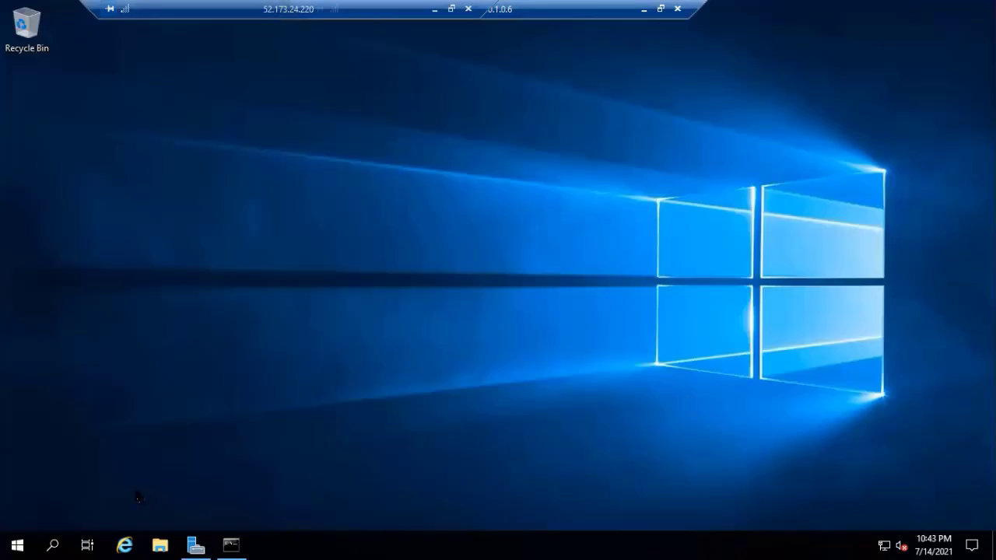
click(643, 9)
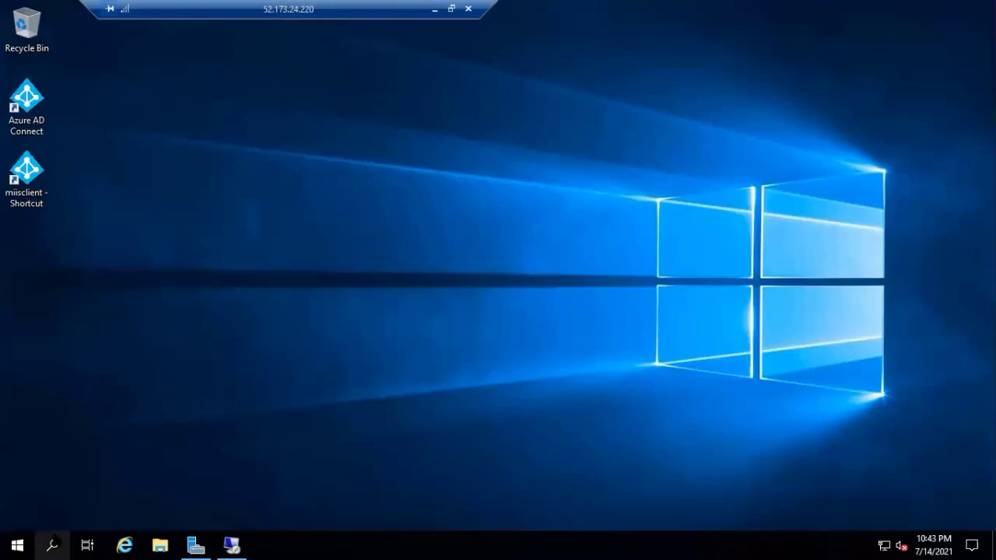
click(52, 544)
text(co)
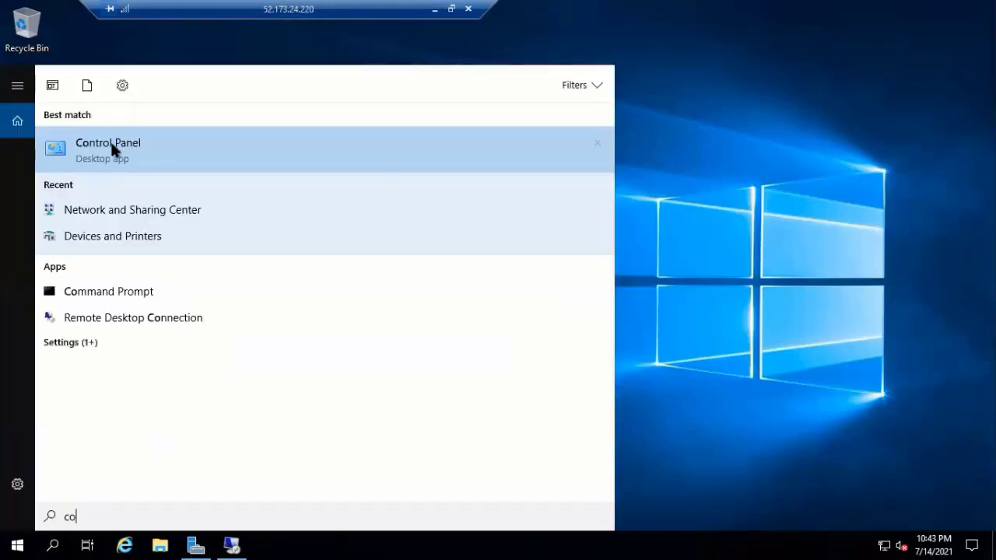
click(112, 149)
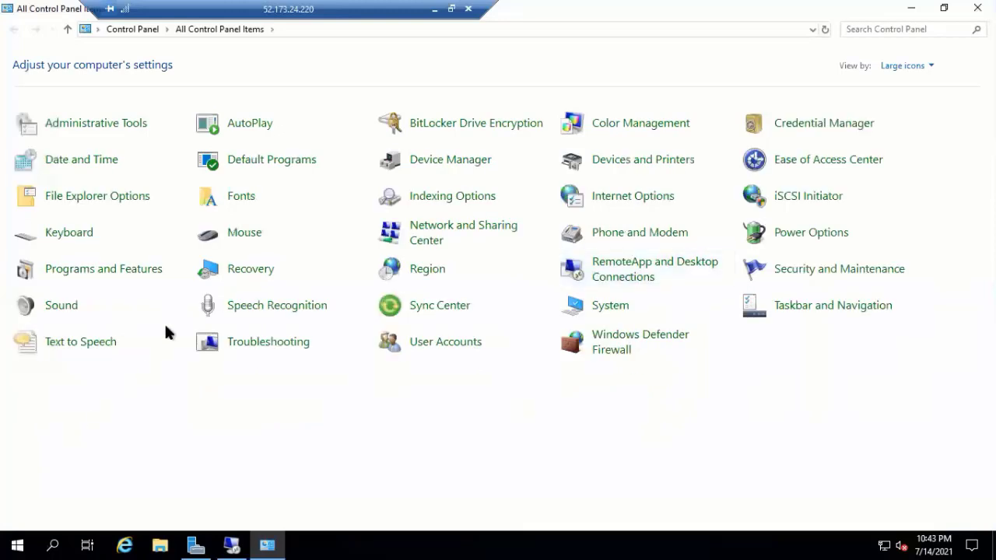
click(132, 273)
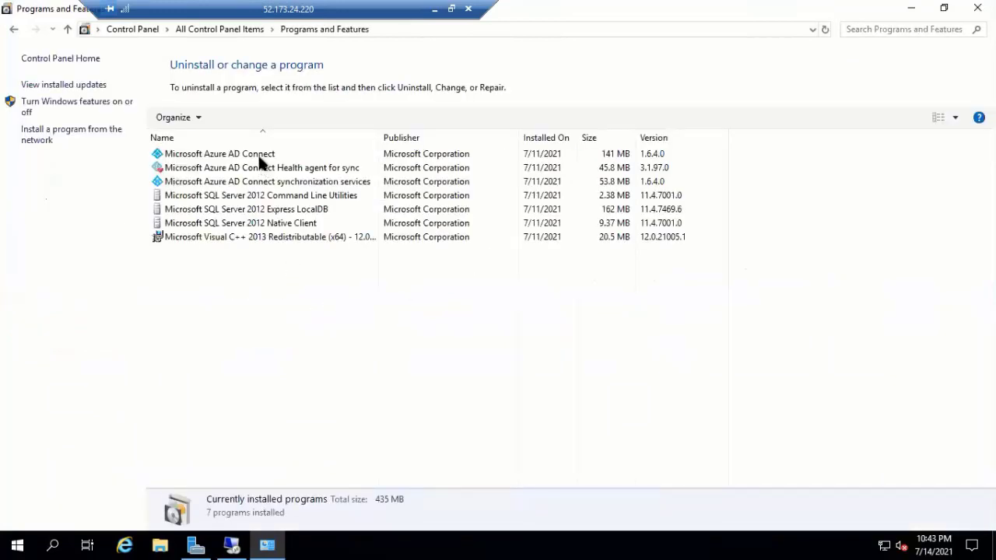
- Uninstall Microsoft Azure AD Connect, confirm with Yes, and close the bootstrapper console
click(262, 160)
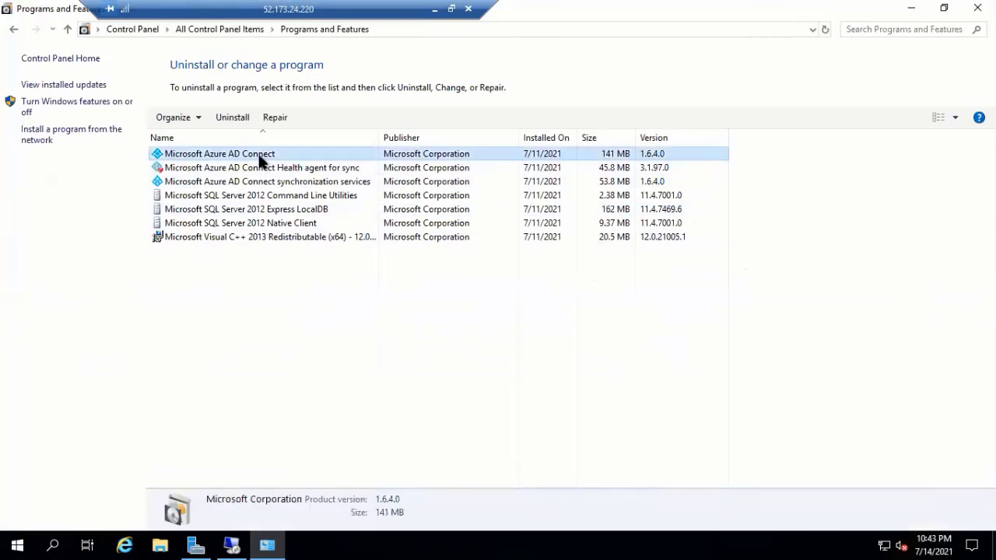
click(225, 114)
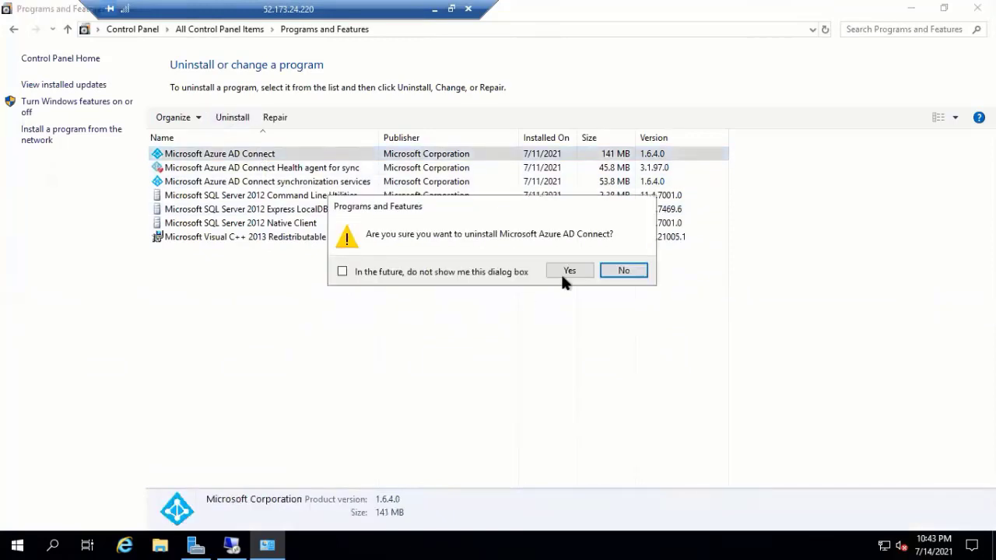
click(569, 271)
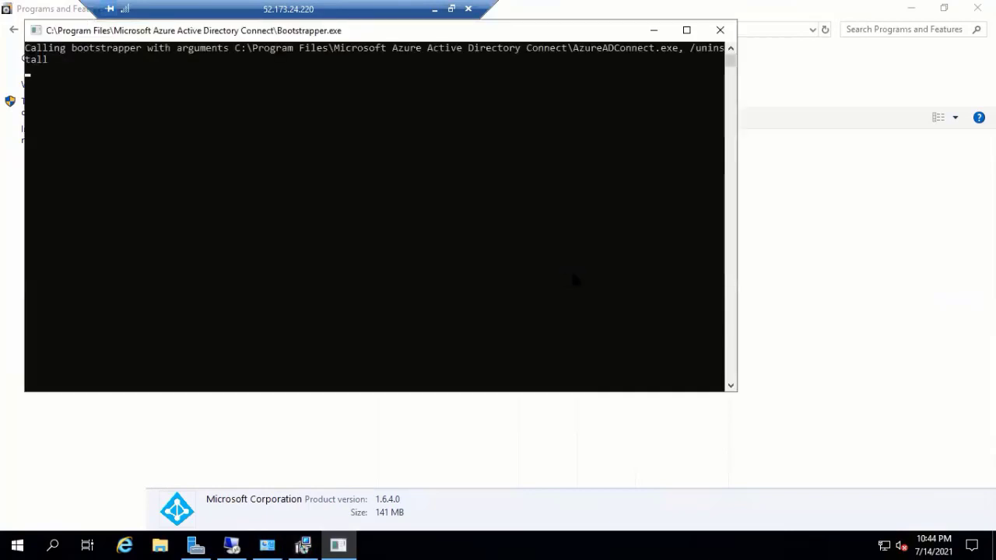
click(717, 31)
- Try uninstalling the Azure AD Connect Health agent for sync, dismissing the 'Please wait' warnings
click(248, 155)
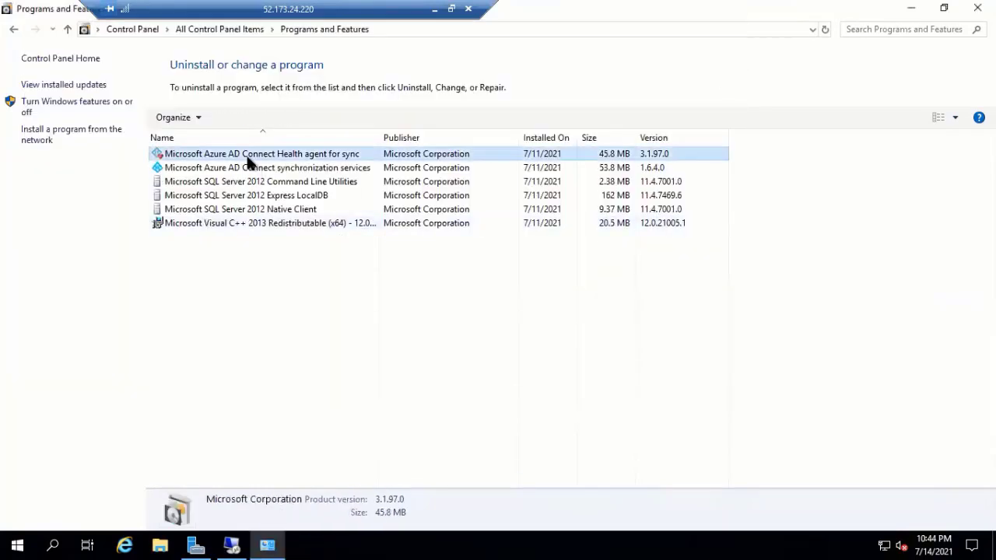
click(230, 117)
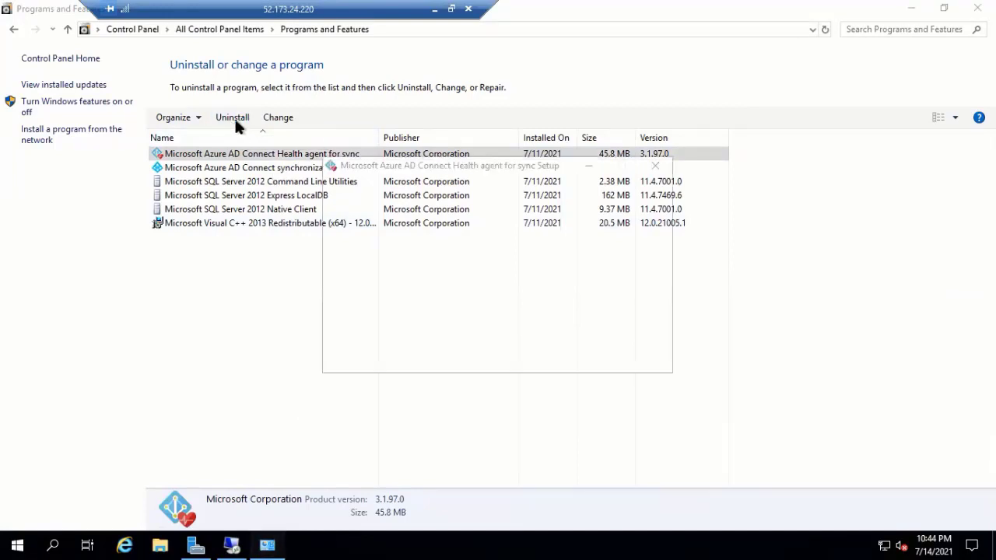
click(482, 351)
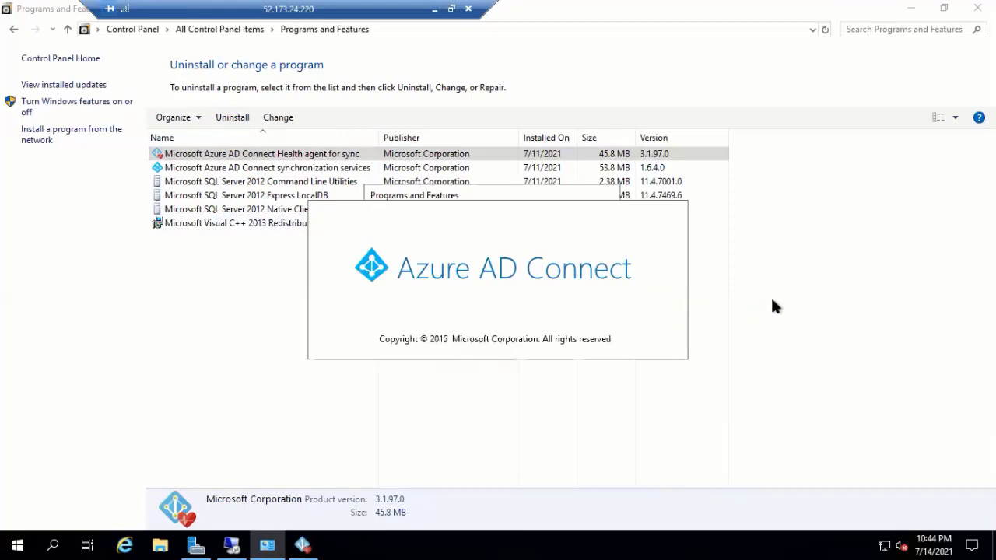
click(228, 119)
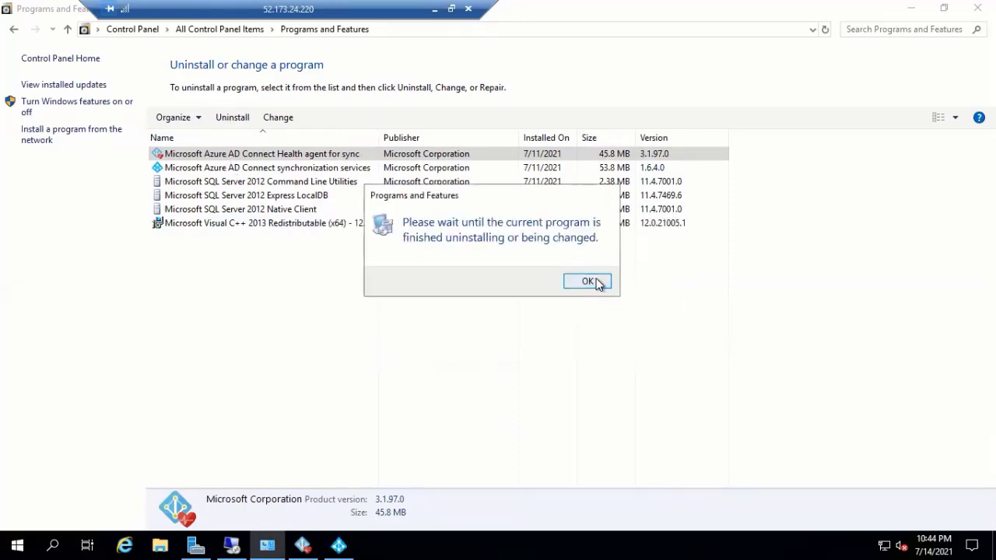
click(595, 282)
click(241, 116)
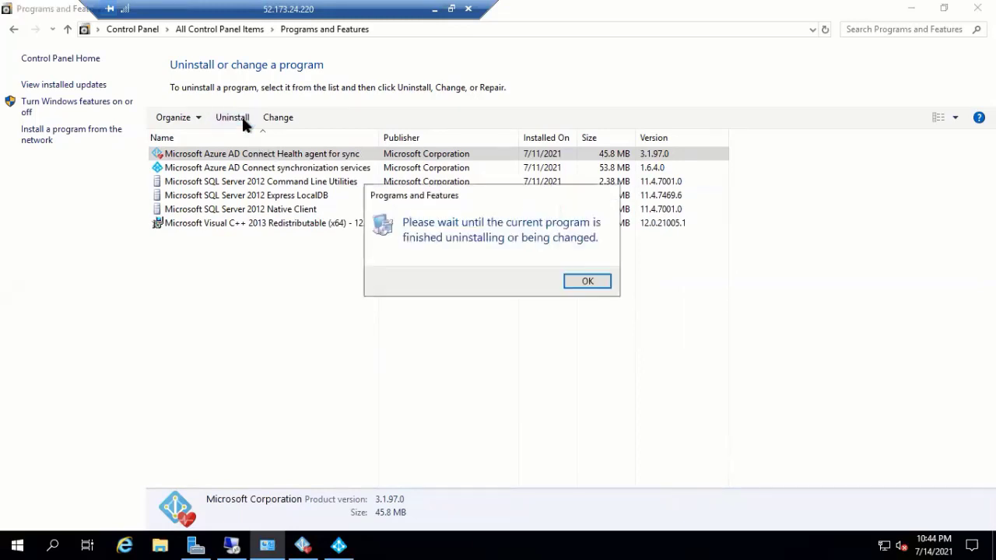
click(567, 281)
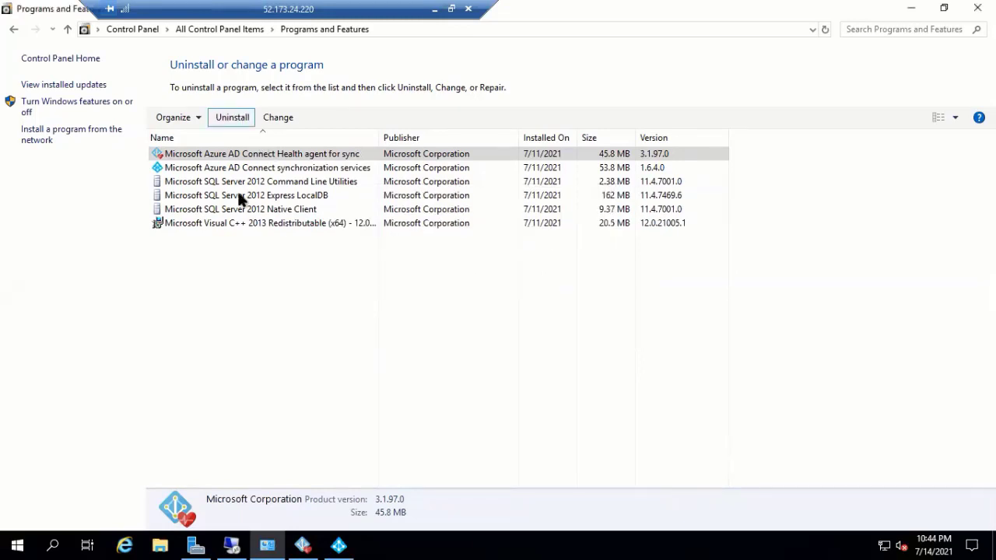
- Try removing the synchronization services, SQL Server 2012 Native Client and Express LocalDB, dismissing each wait warning
click(249, 172)
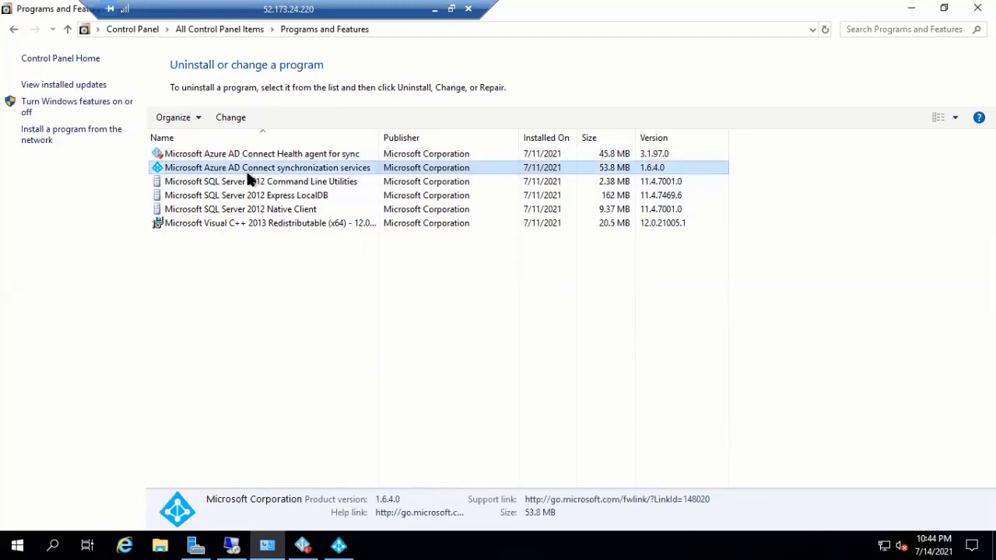
click(228, 117)
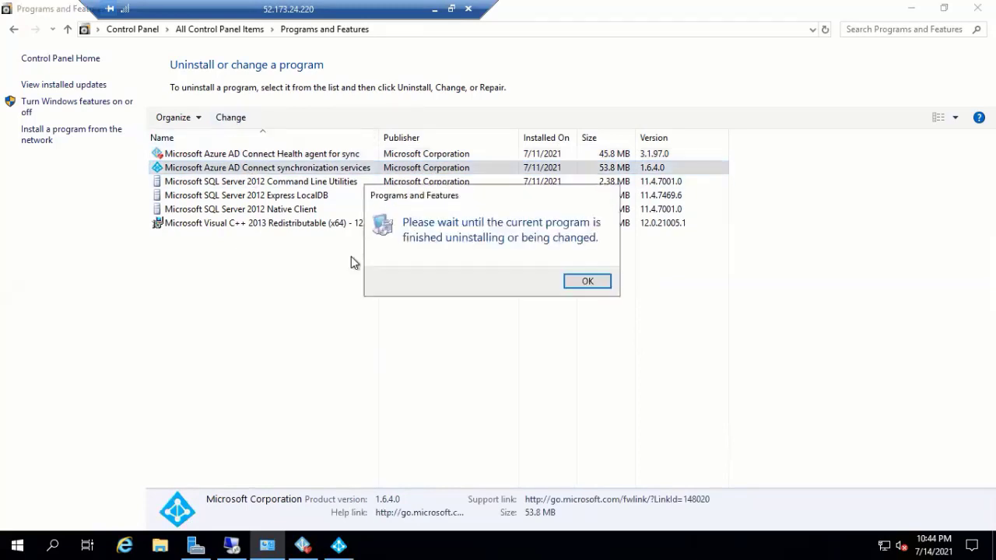
click(588, 281)
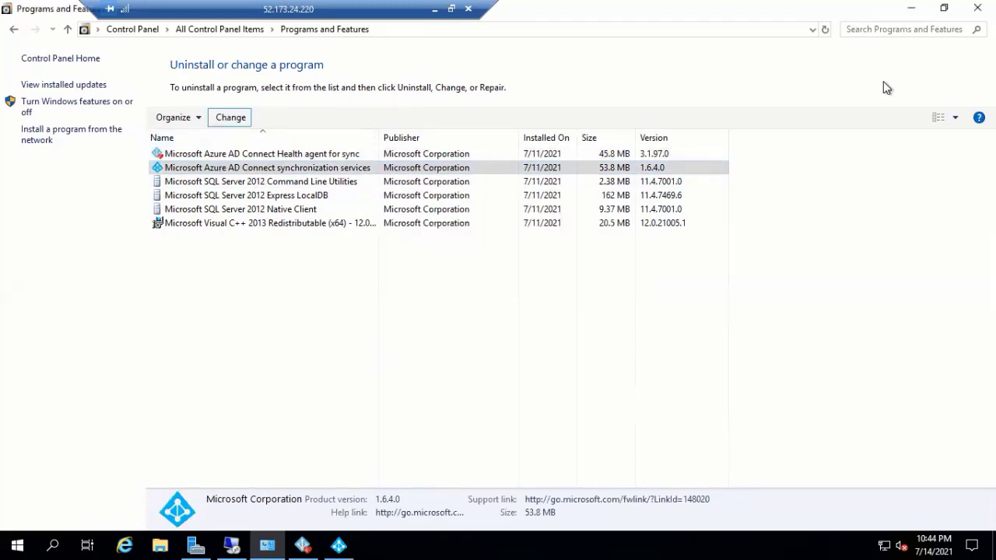
click(312, 210)
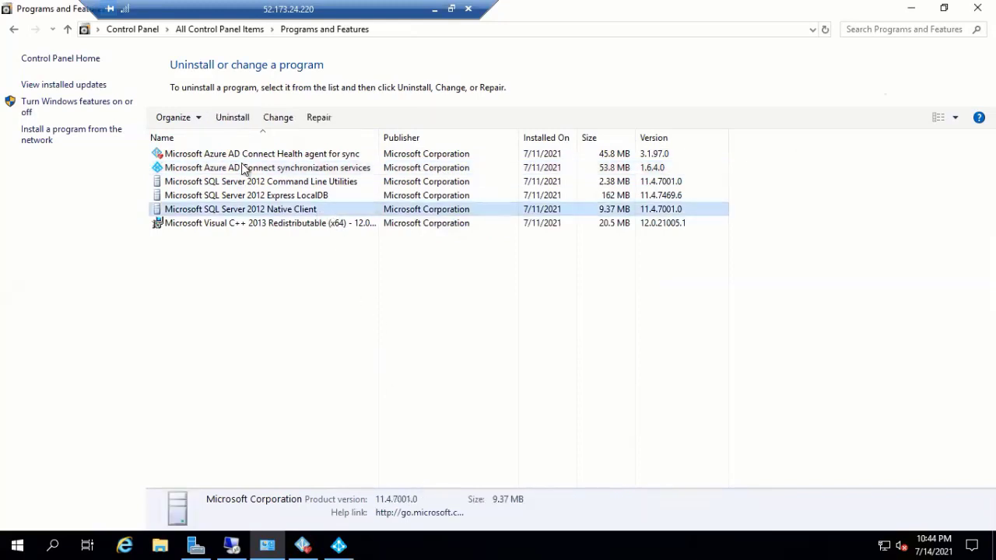
click(233, 118)
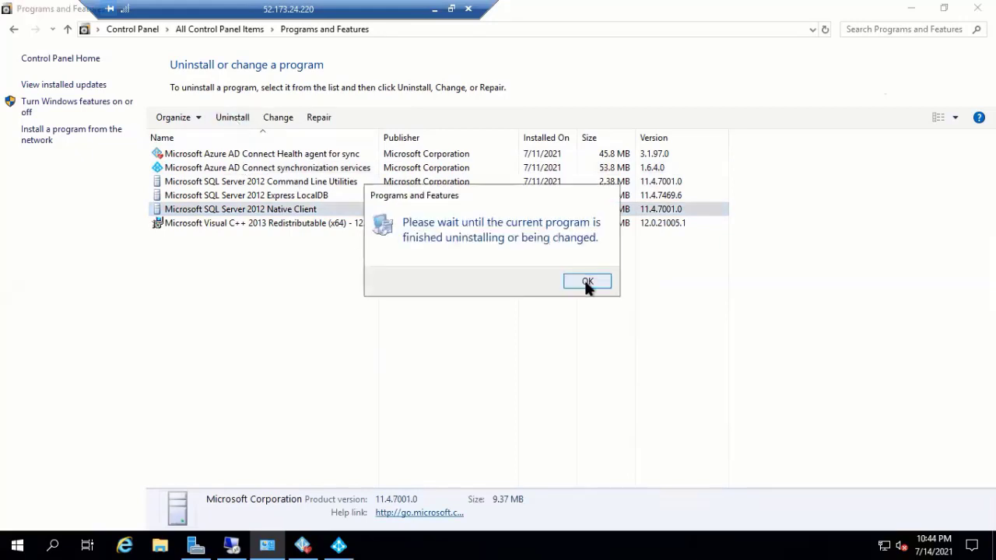
click(587, 282)
click(300, 196)
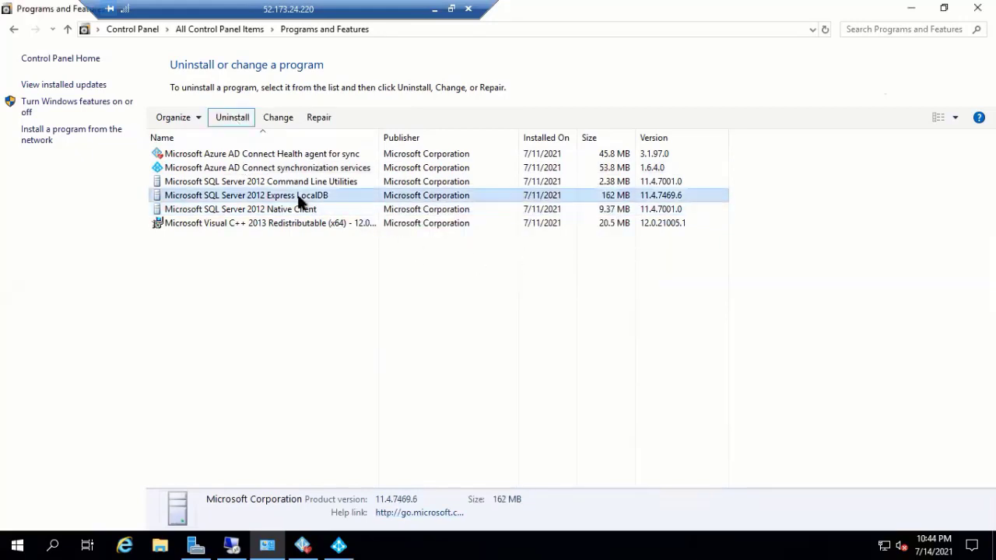
click(241, 122)
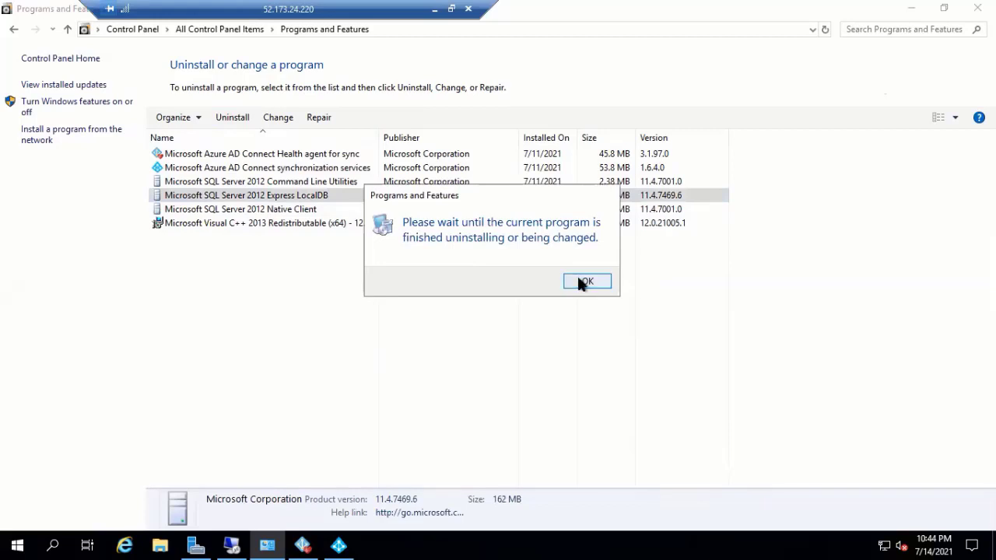
click(580, 282)
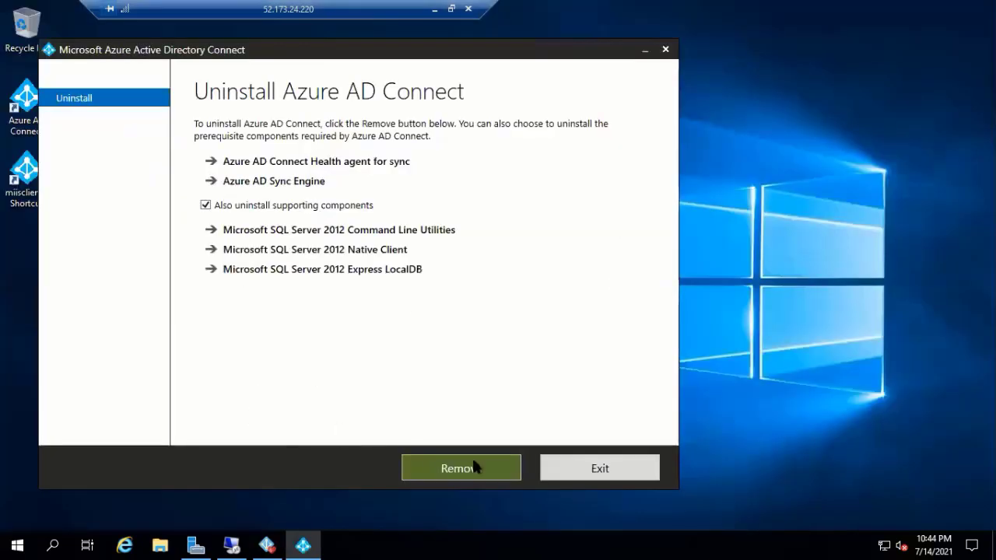
- Start removing Azure AD Connect and its components, then close the other server's Command Prompt and minimize that session
click(475, 467)
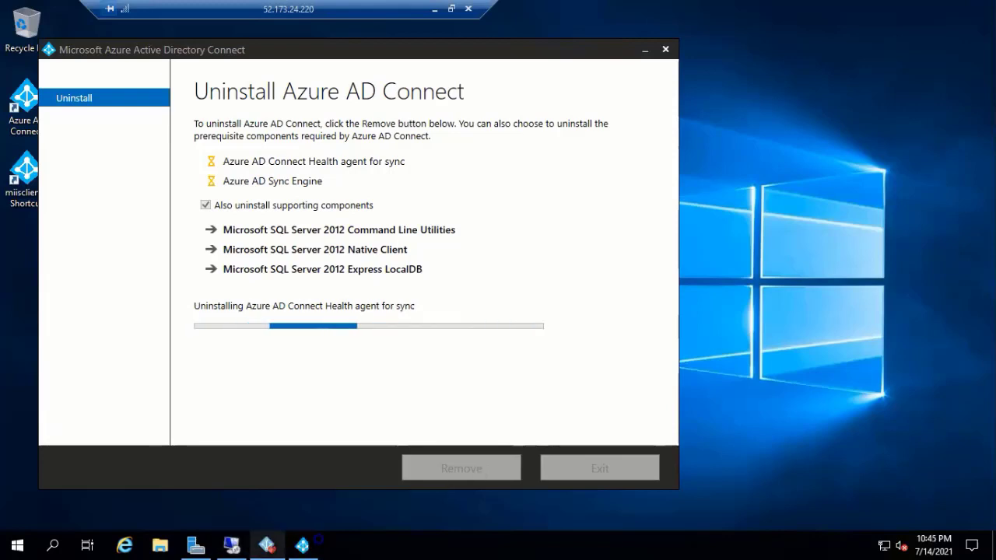
mouse_move(267, 544)
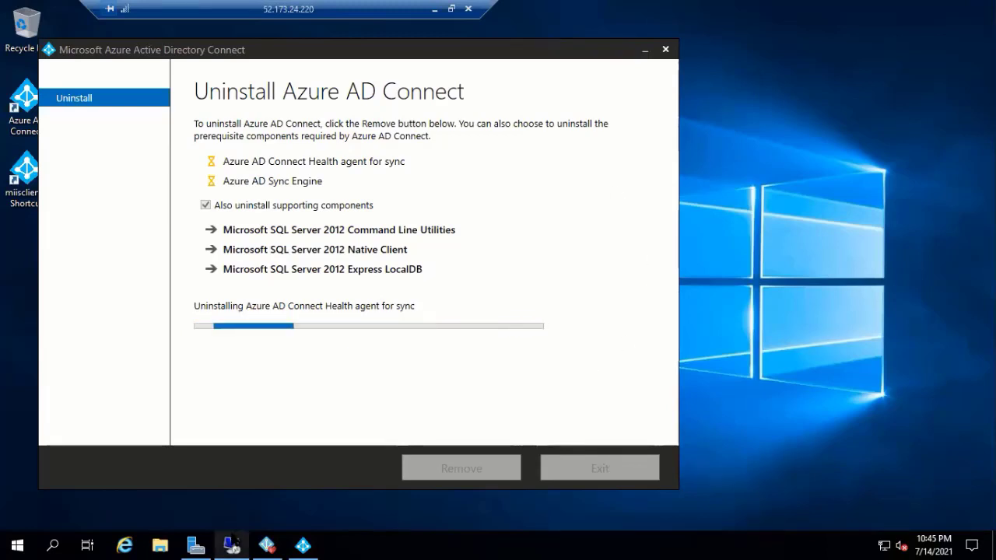
click(231, 544)
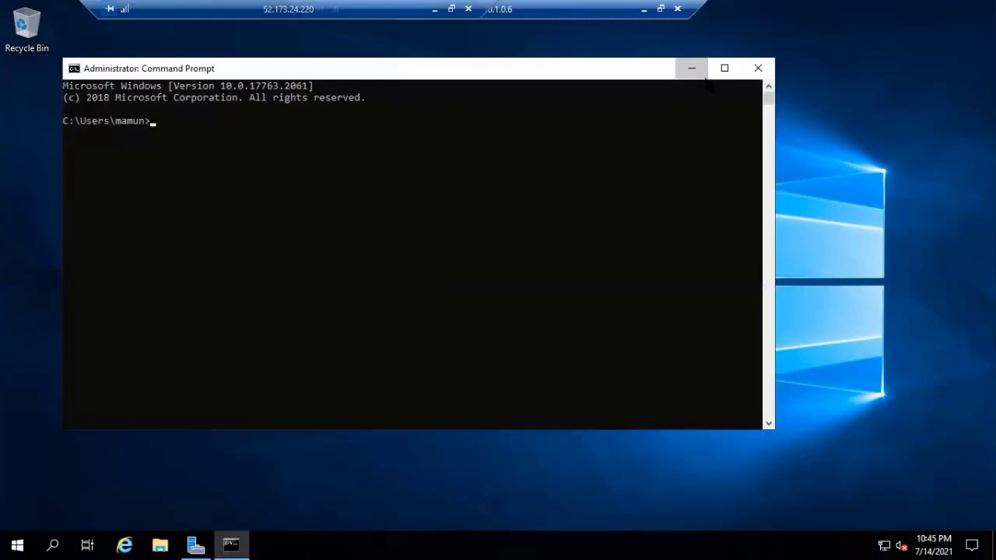
click(756, 68)
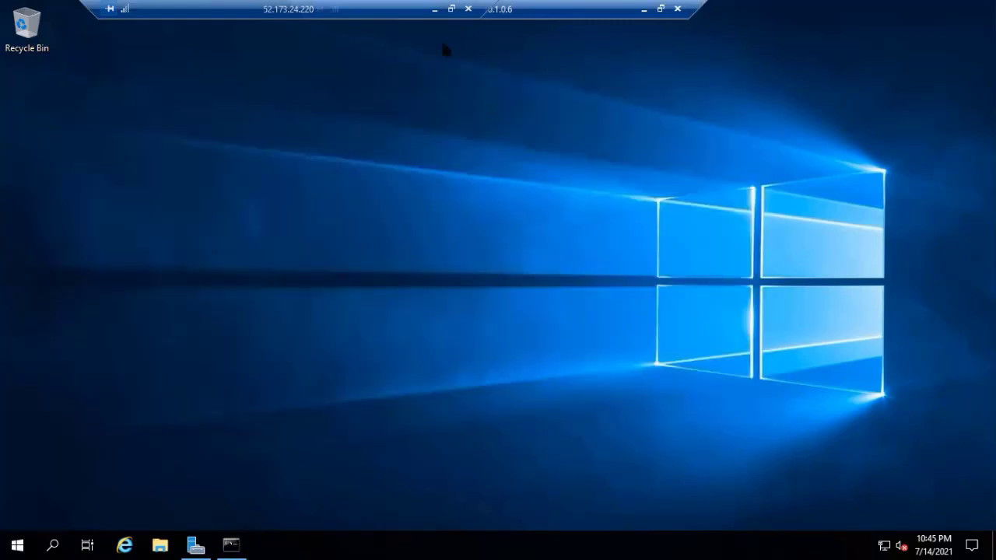
click(644, 10)
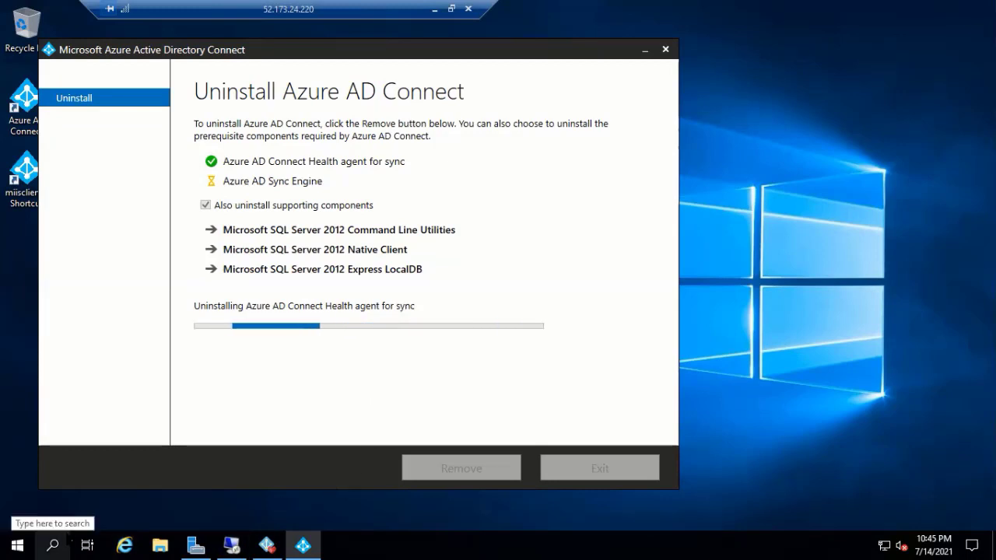
- Uninstall the Health agent for sync from its Setup window and dismiss the 0x80070002 Setup Failed error
click(645, 49)
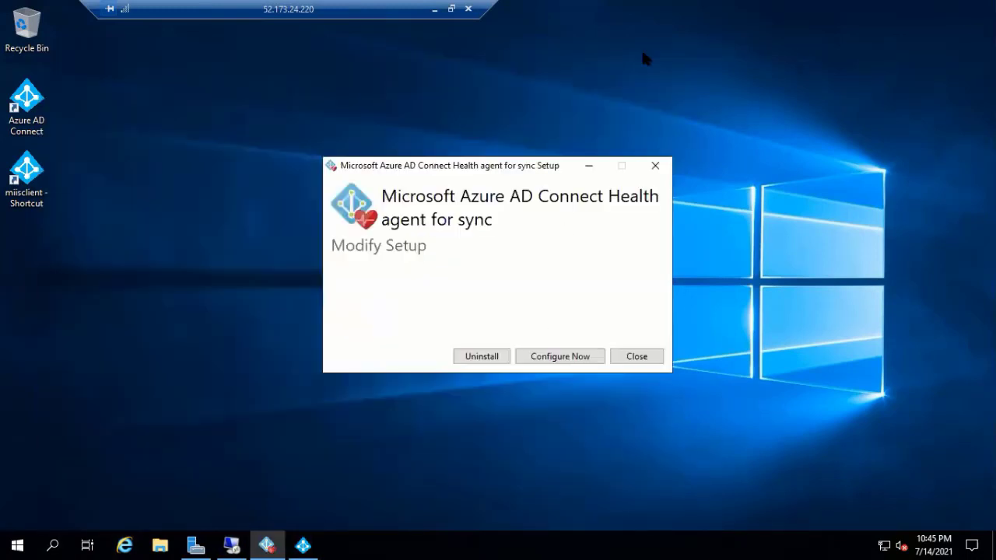
click(480, 358)
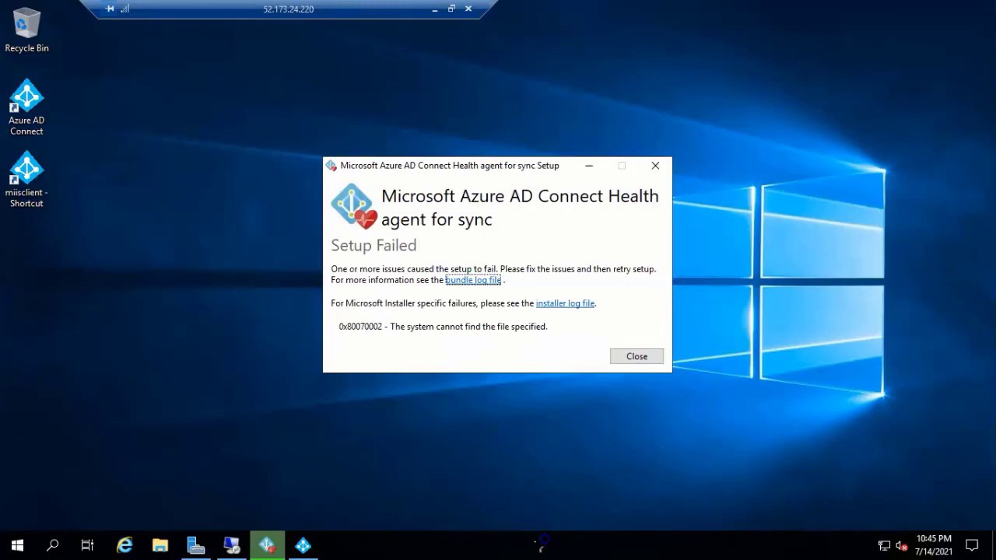
key(Return)
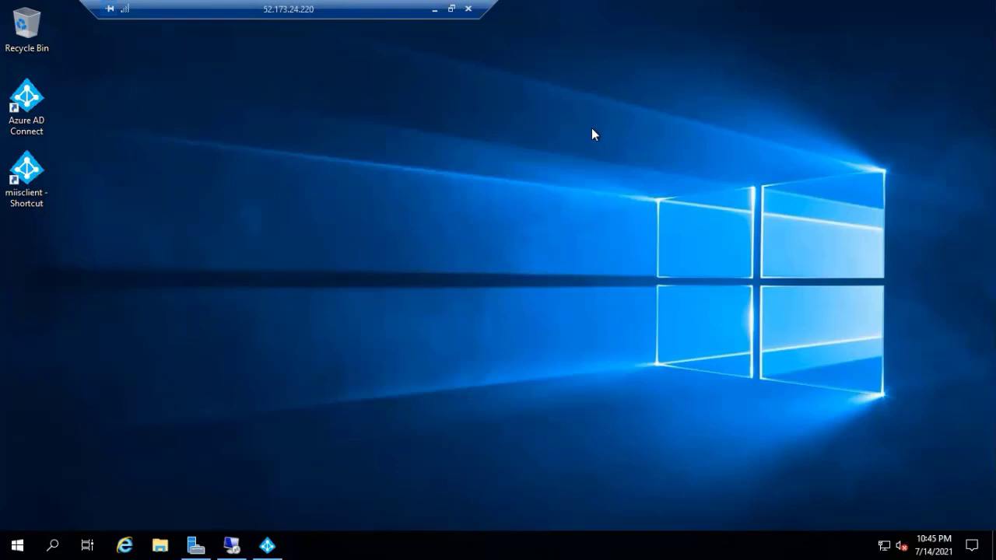
- Search for cmd and launch Command Prompt with Run as administrator
click(52, 545)
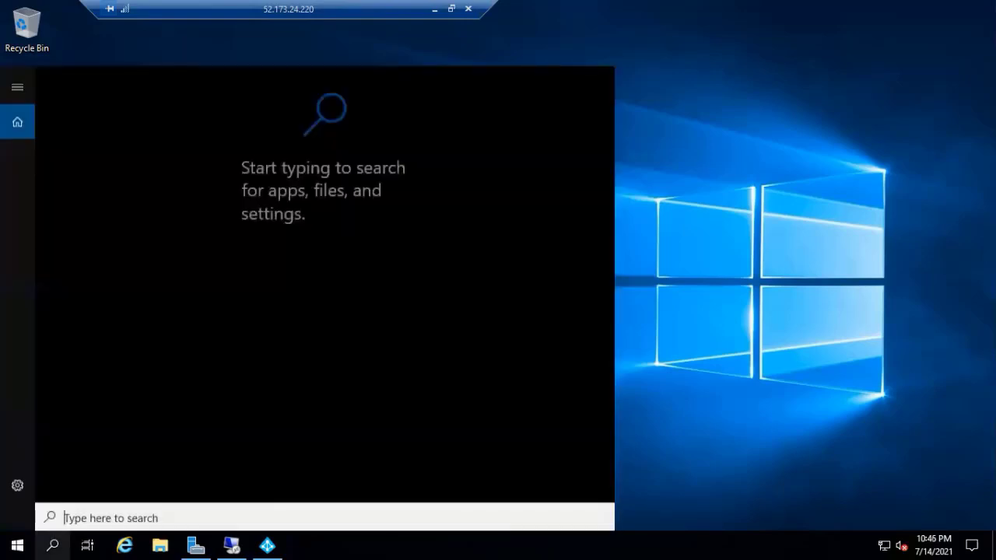
text(cm)
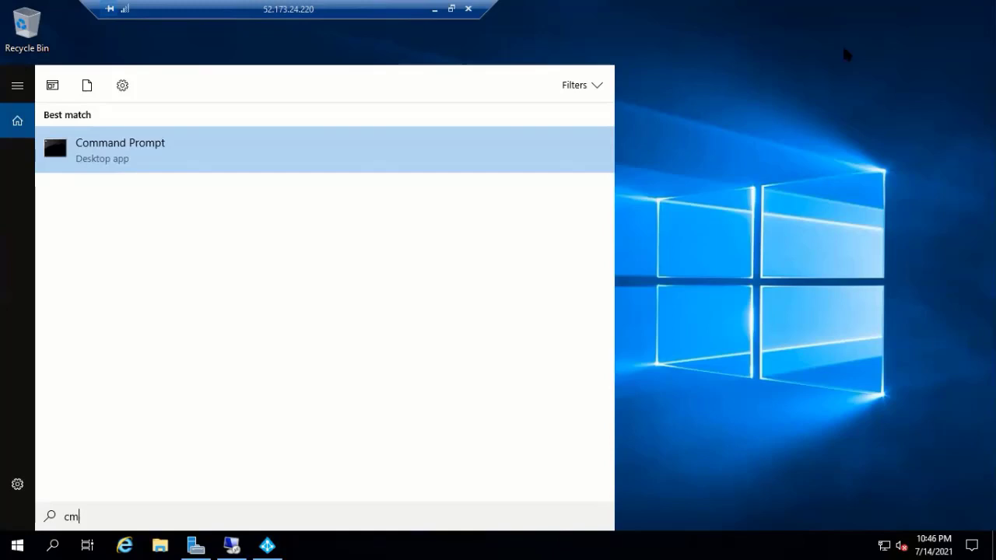
right_click(154, 148)
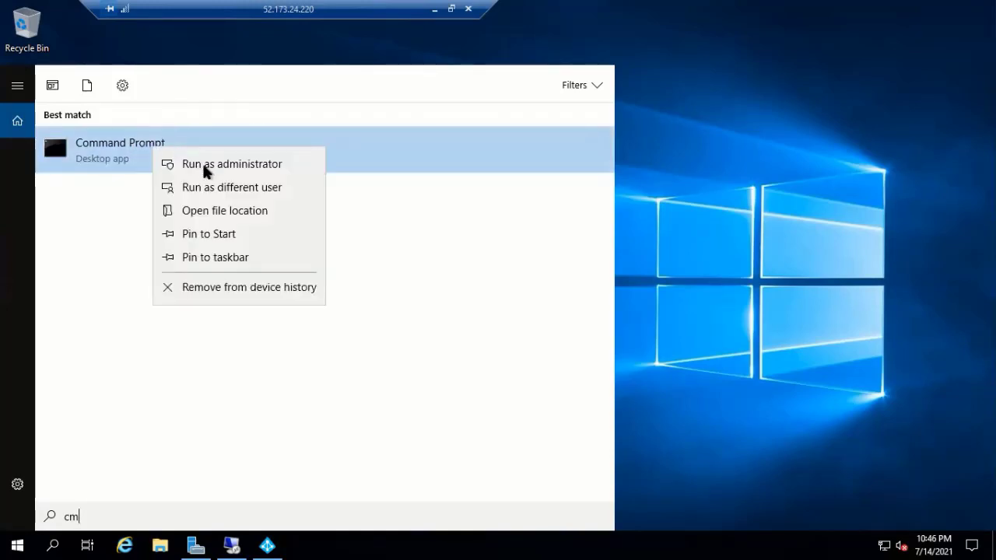
click(208, 165)
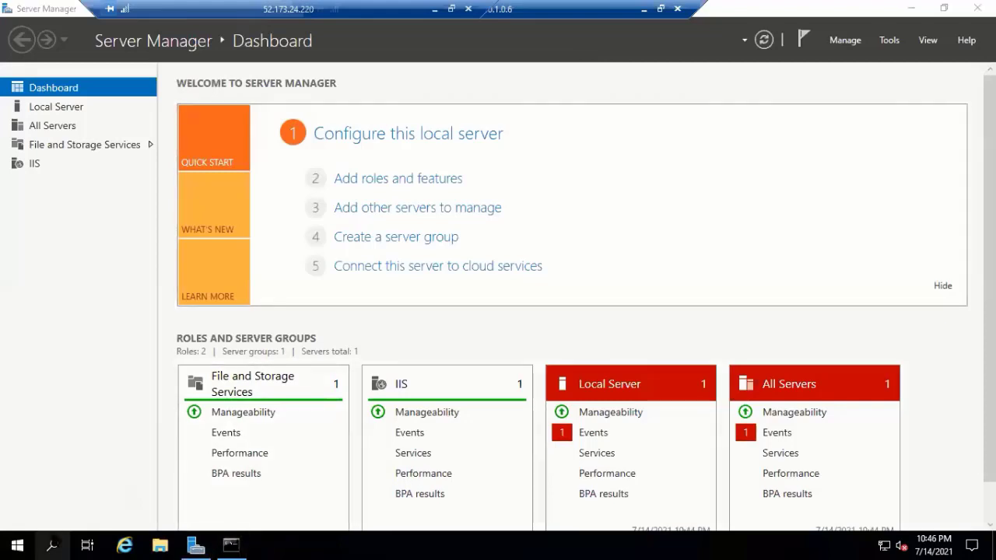
- In Windows PowerShell on drive E:, run Setup.exe /PrepareSchema /IAcceptExchangeServerLicenseTerms, then close PowerShell after the error
click(52, 544)
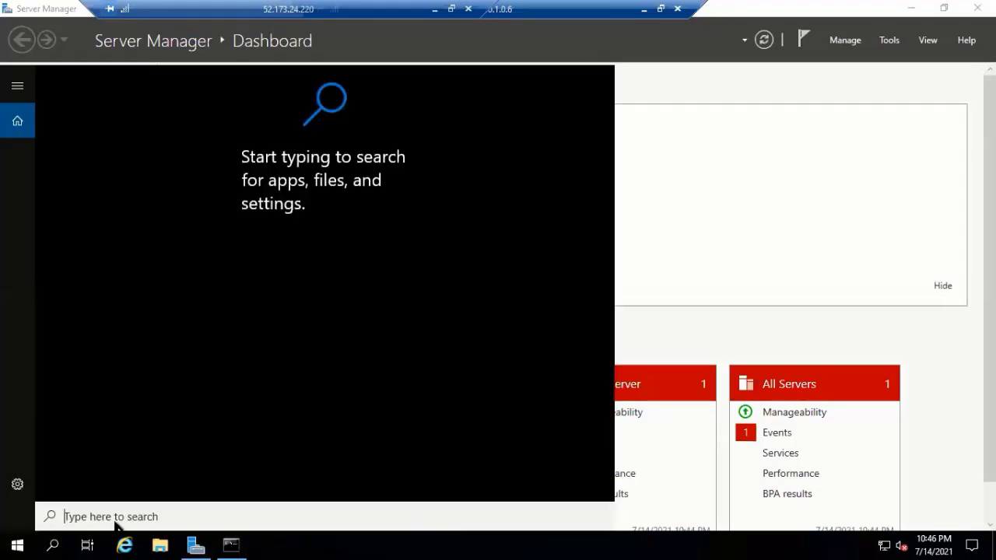
text(w)
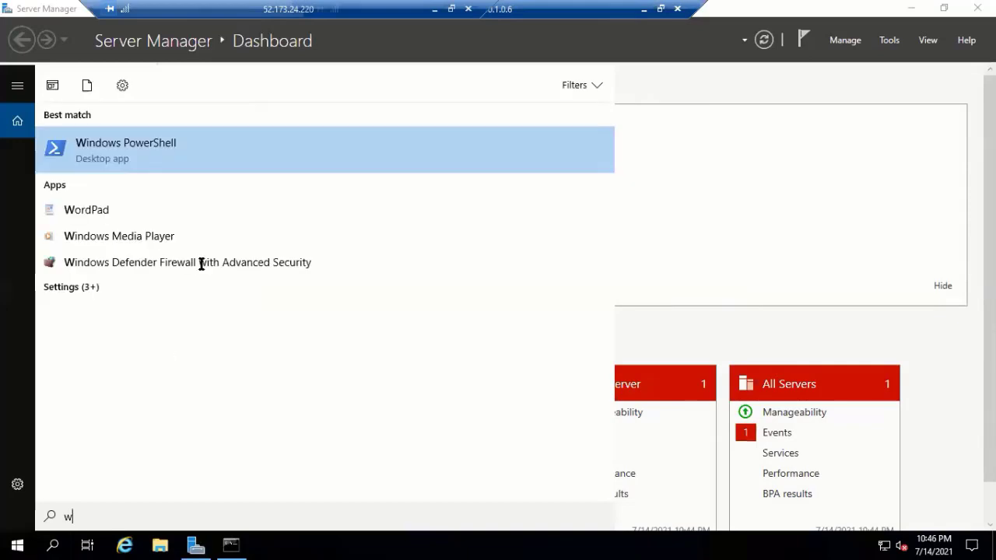
click(151, 149)
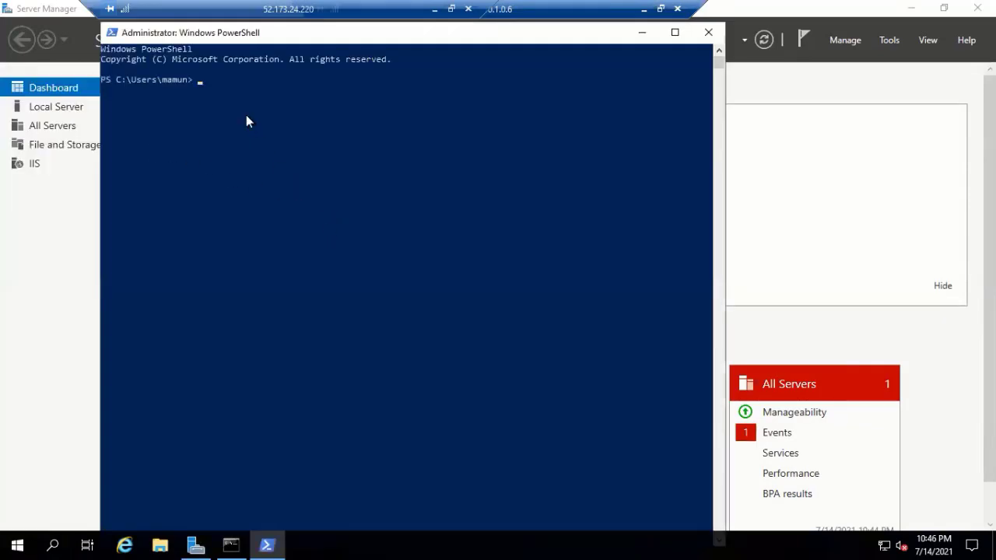
text(e:)
key(Return)
key(ctrl+v)
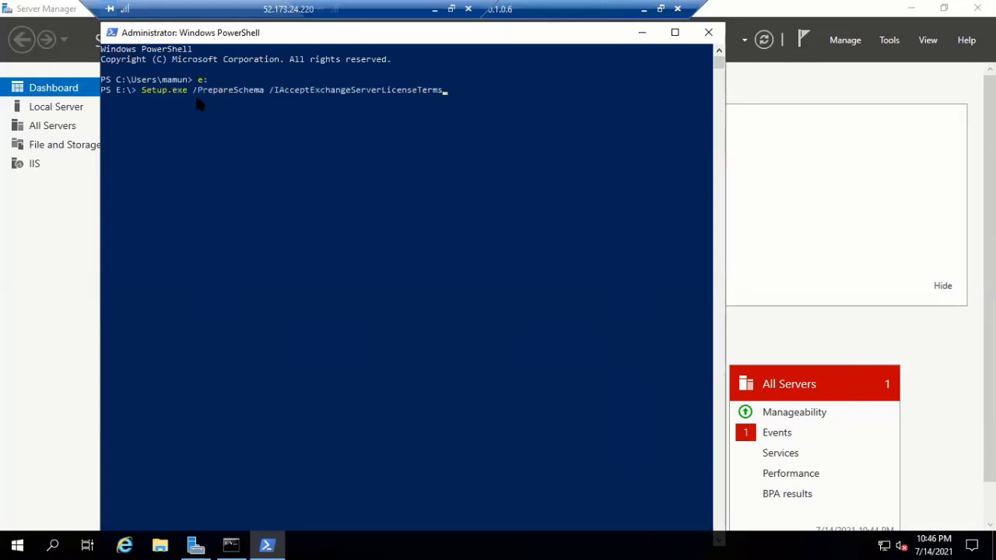
key(Return)
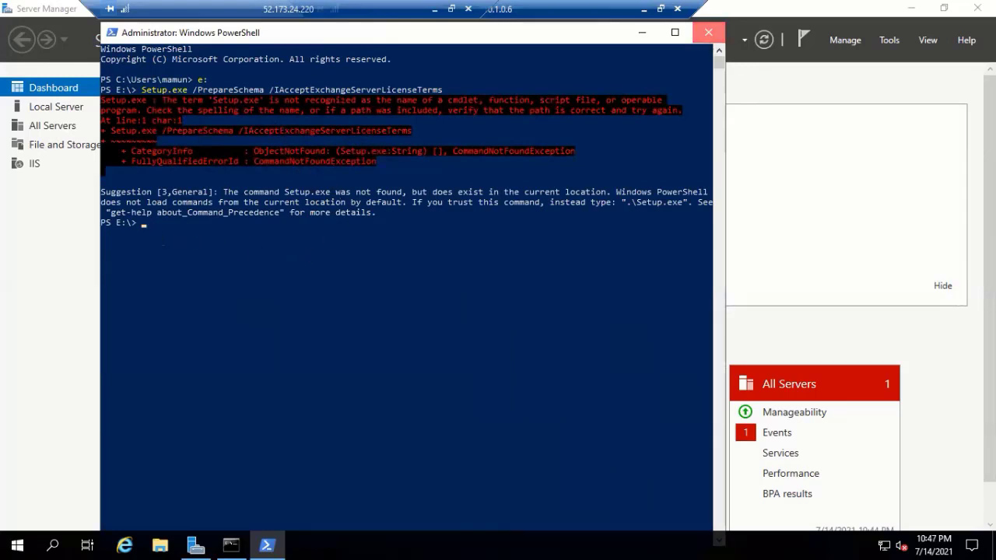
click(708, 33)
- Check This PC in File Explorer to confirm the EXCHANGESERVER2019-X64-CU10 disc is drive E:
click(920, 9)
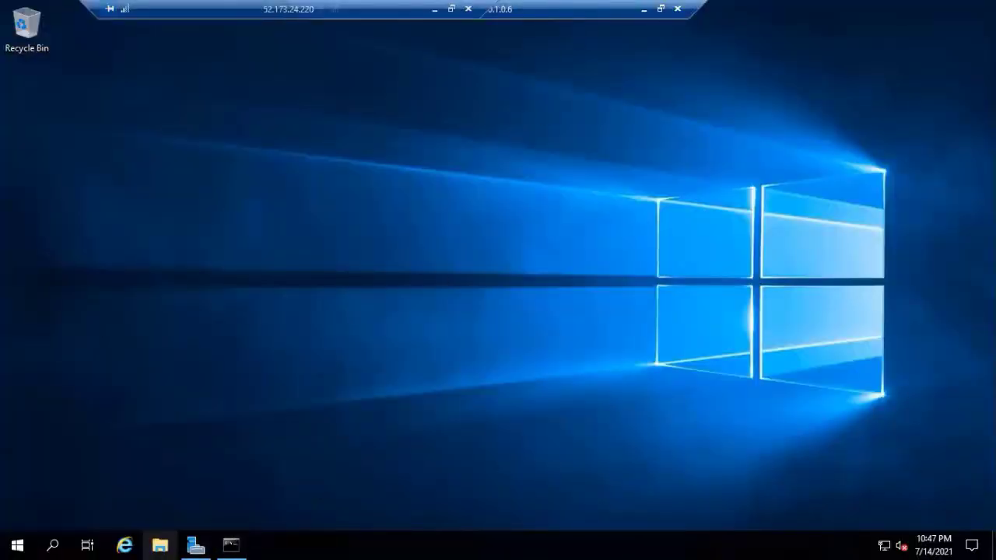
click(159, 545)
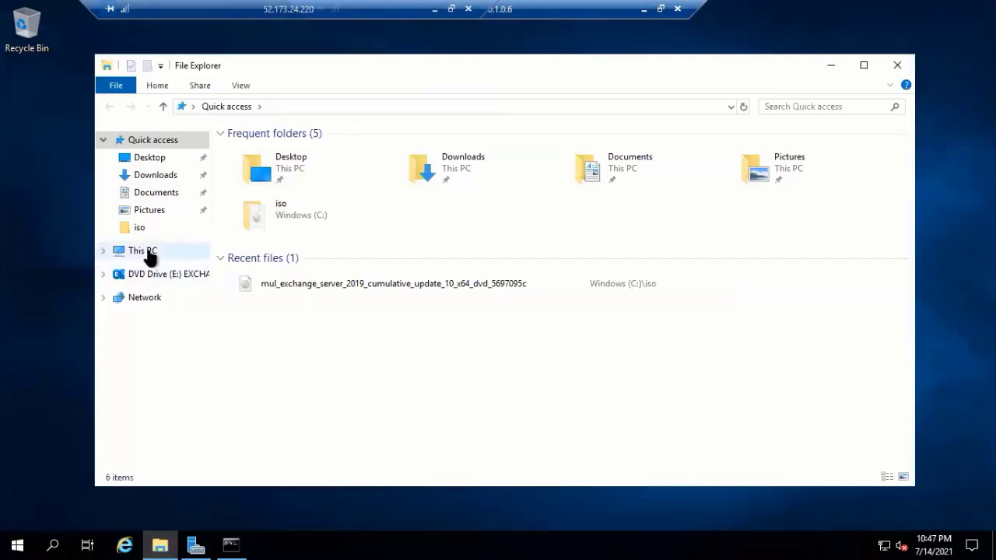
click(149, 253)
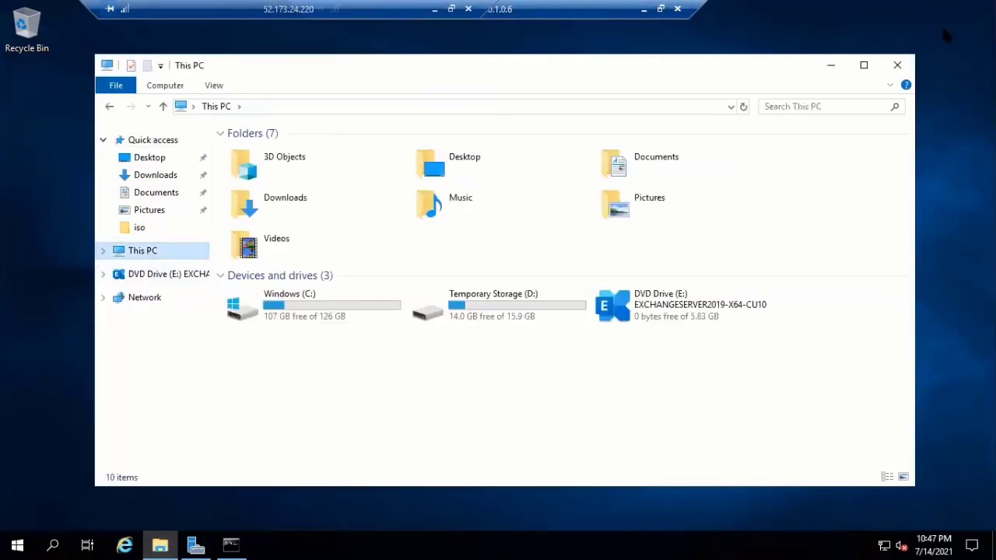
click(898, 65)
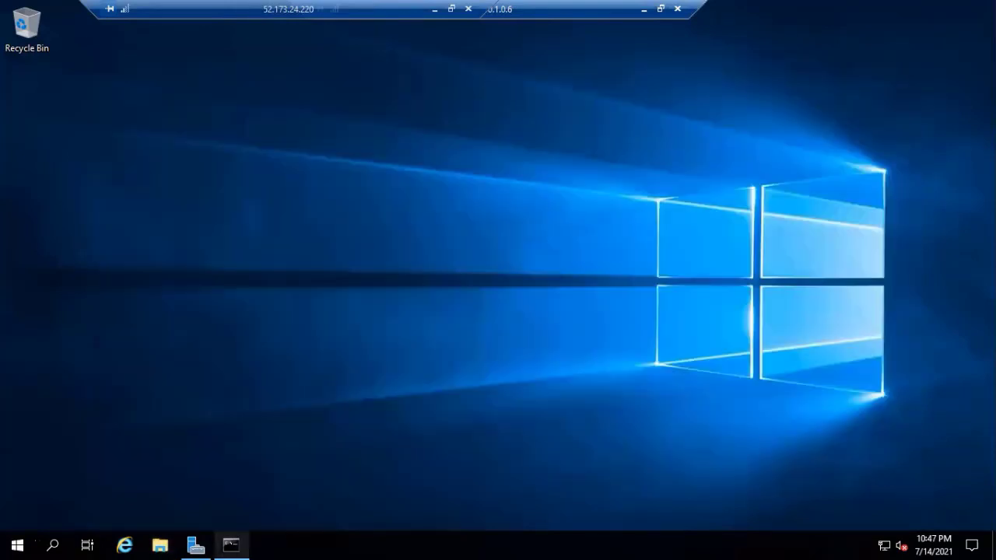
- Open Windows PowerShell, switch to drive E:, and run the pasted Setup.exe /PrepareSchema command
click(61, 542)
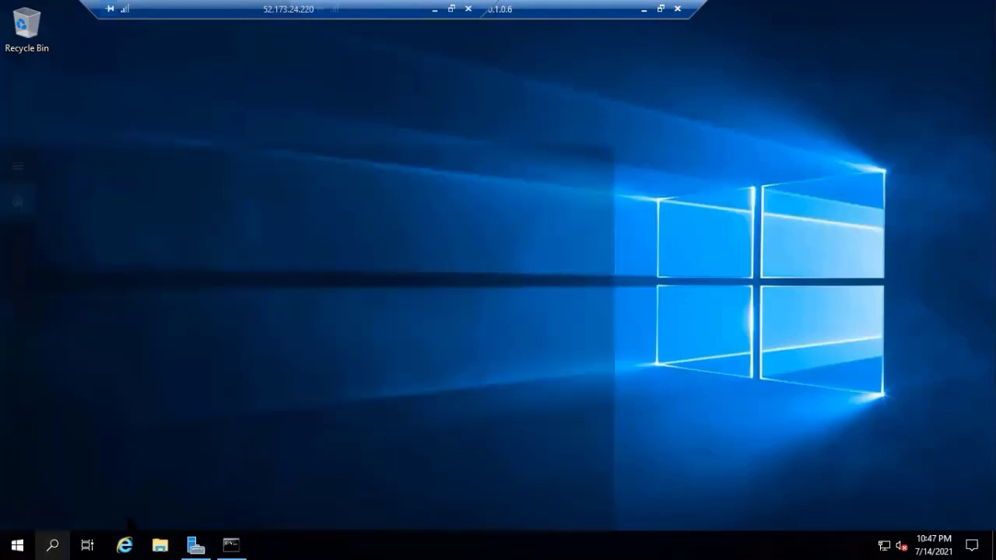
text(w)
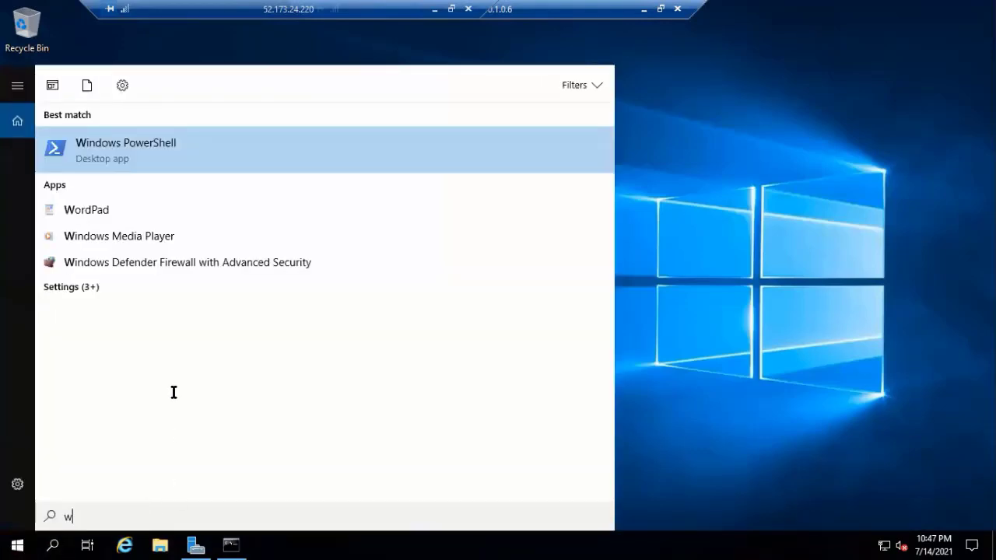
click(155, 143)
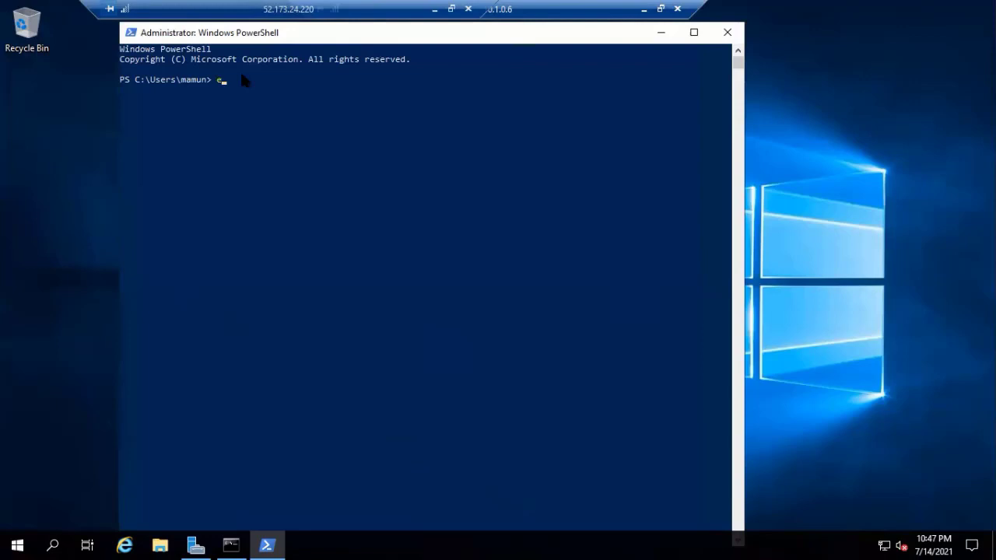
text(e:)
key(Return)
right_click(168, 95)
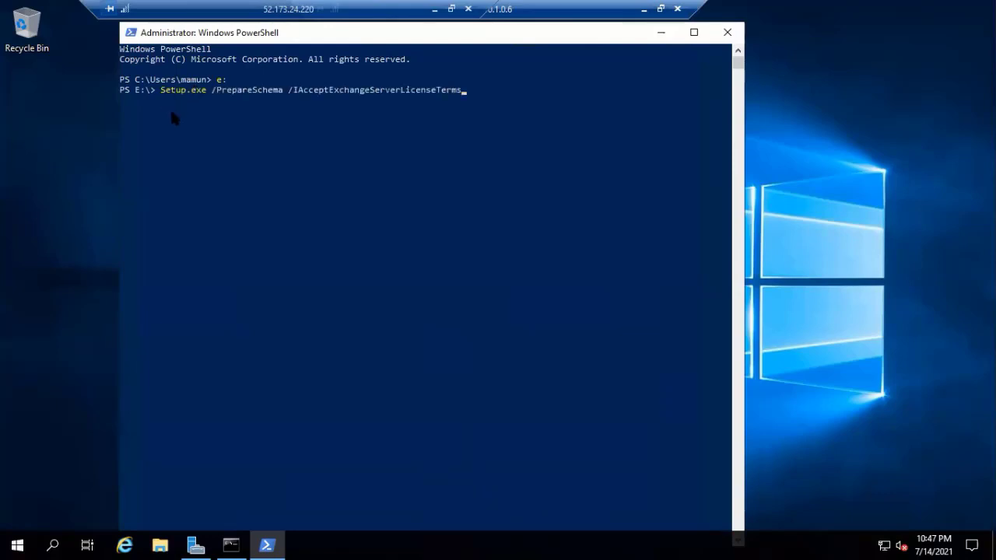
key(Return)
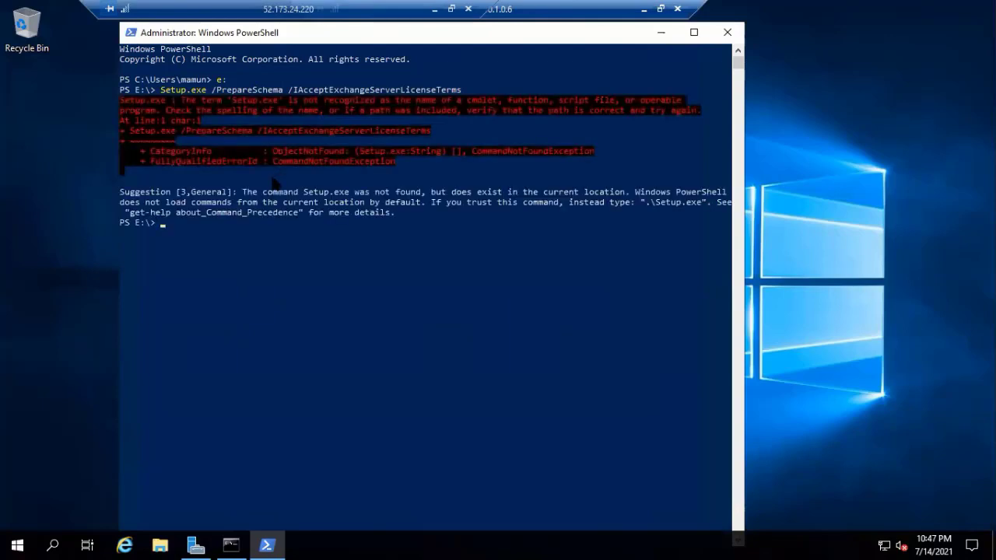
- Rerun it as Setup /PrepareSchema /IAcceptExchangeServerLicenseTerms, which fails with a Pester 'Describe block' error
key(Up)
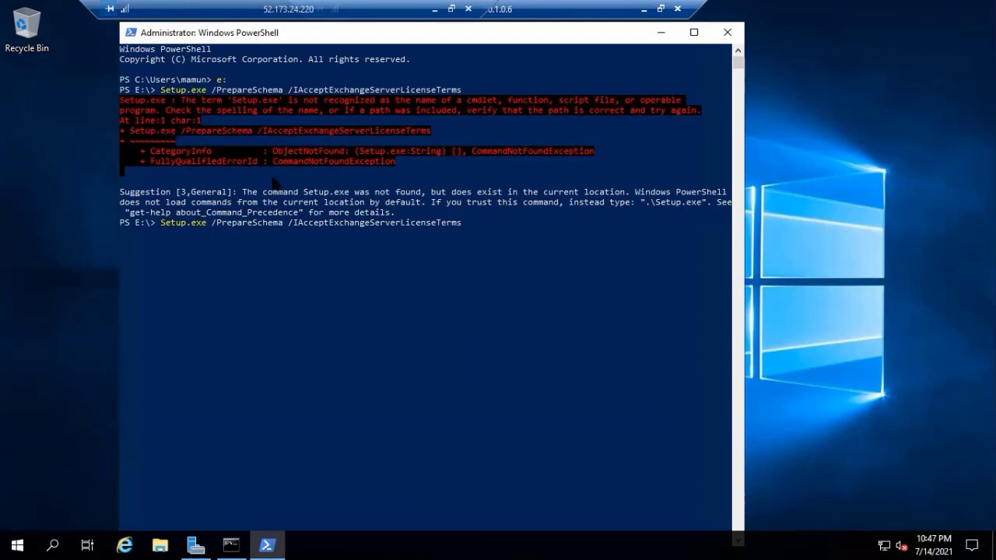
key(Left)
key(Left)
key(Left)
key(Left)
key(Left)
key(Left)
key(Left)
key(Left)
key(Left)
key(Left)
key(Left)
key(Left)
key(Left)
key(Left)
key(Left)
key(Left)
key(Left)
key(Left)
key(Left)
key(BackSpace)
key(BackSpace)
key(BackSpace)
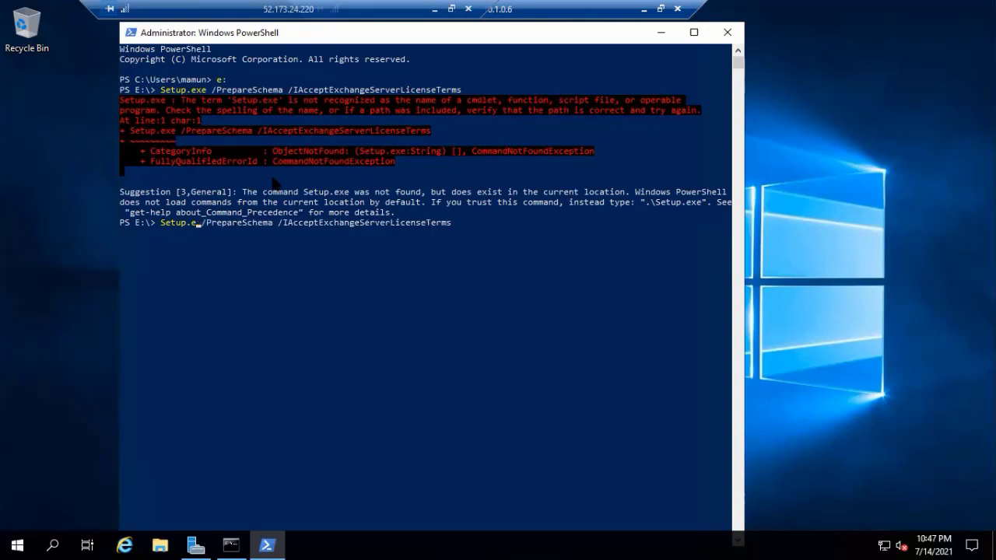
key(BackSpace)
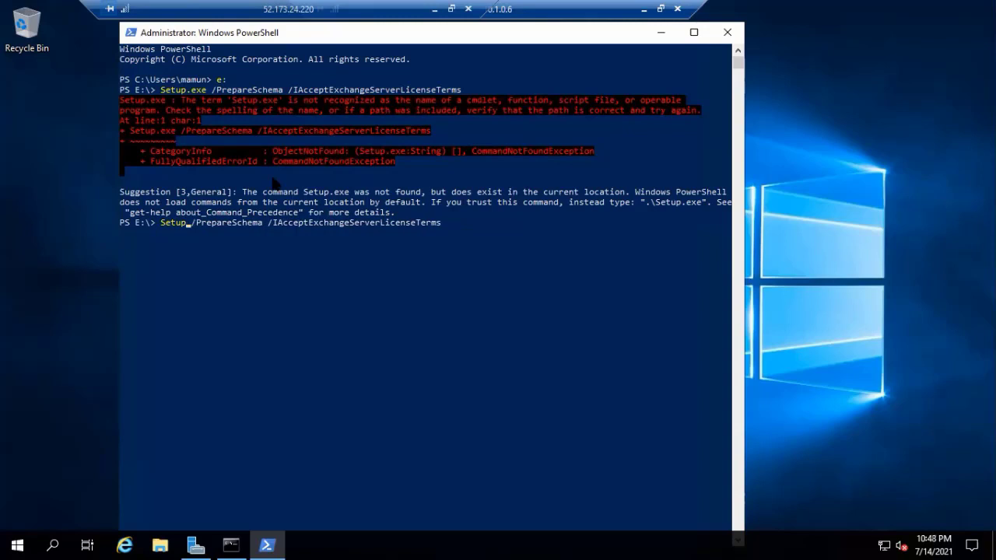
key(Return)
mouse_move(231, 544)
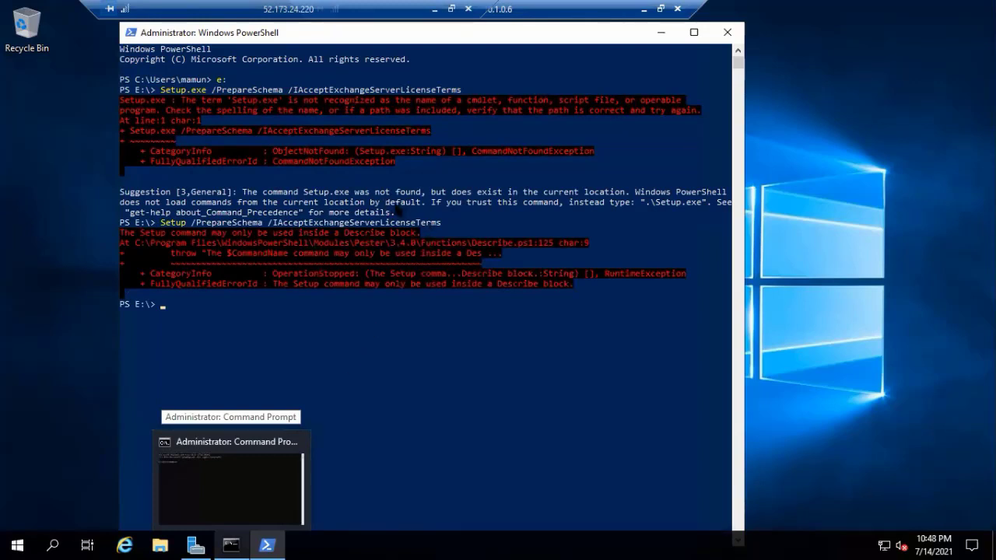
click(661, 34)
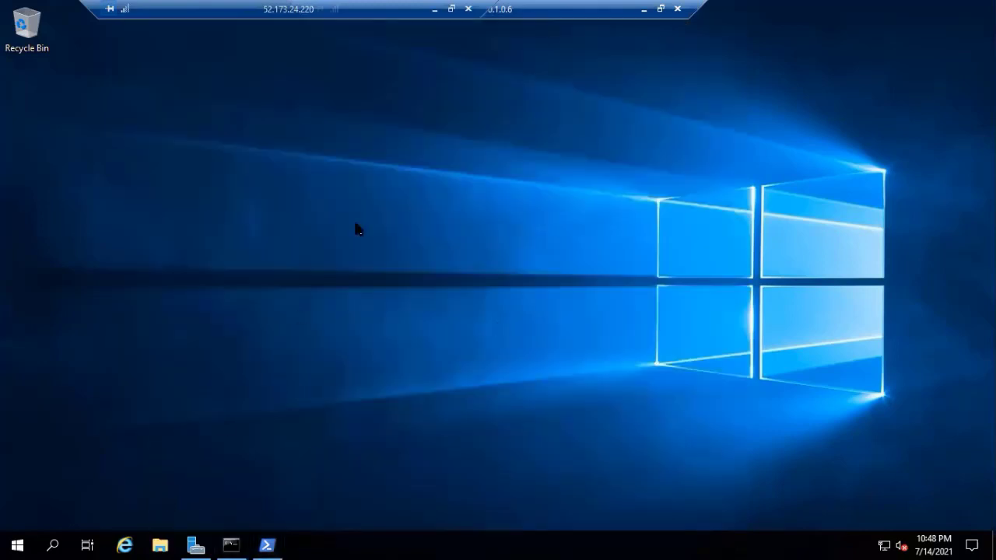
- On the other server, close the finished Azure AD Connect uninstaller and set the Command Prompt aside
click(645, 10)
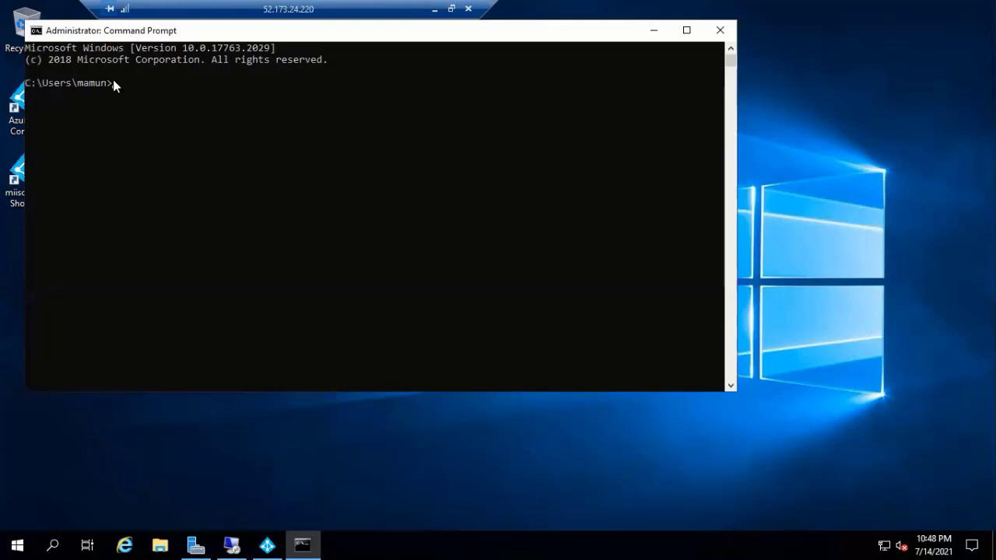
click(292, 540)
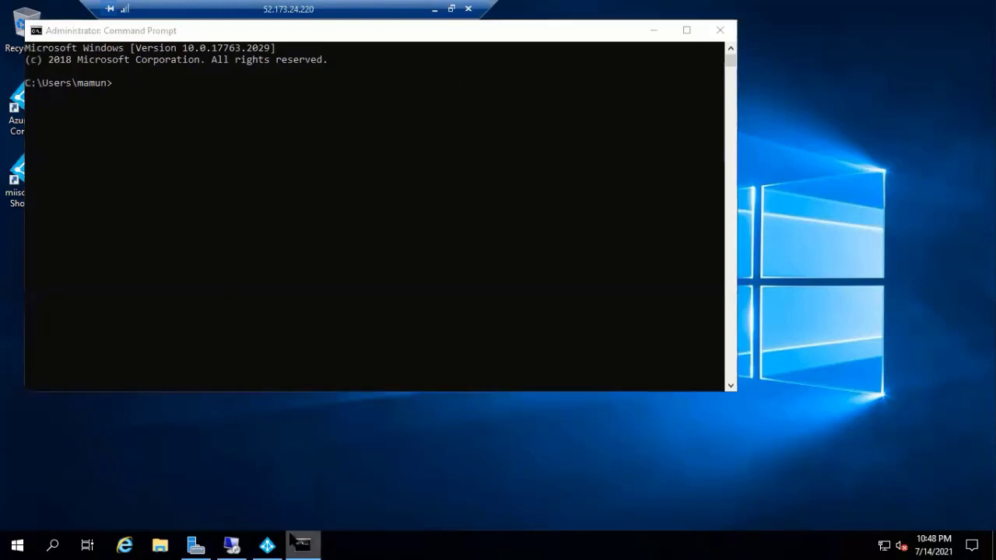
right_click(294, 541)
click(267, 544)
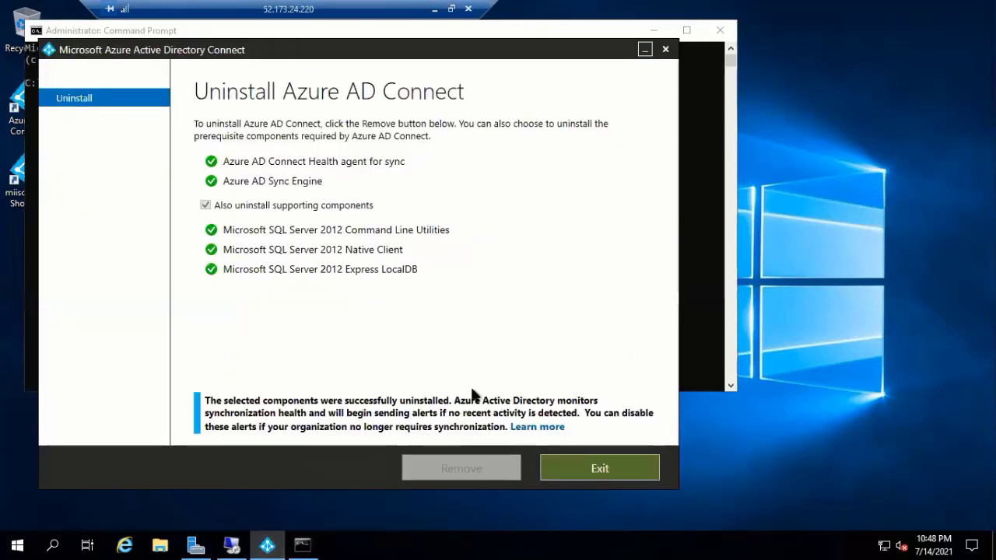
click(600, 469)
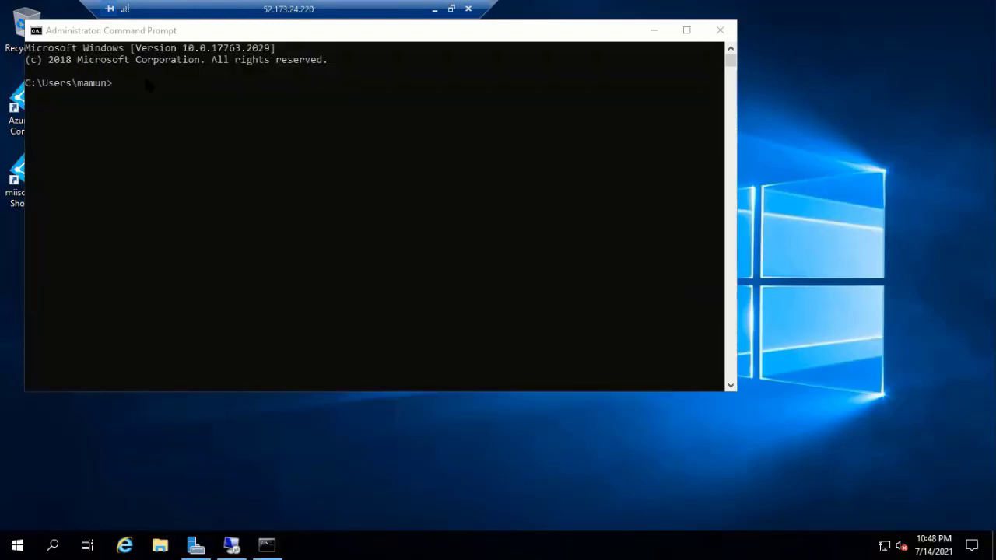
click(142, 82)
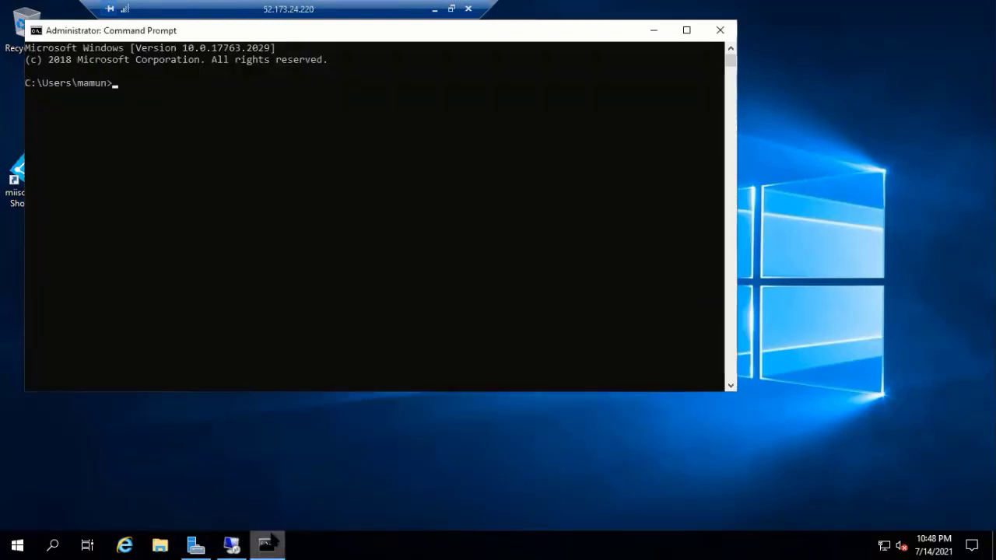
click(265, 542)
- Open a new administrator Command Prompt and run the pasted Setup.exe /PrepareSchema command, which isn't recognized
right_click(266, 536)
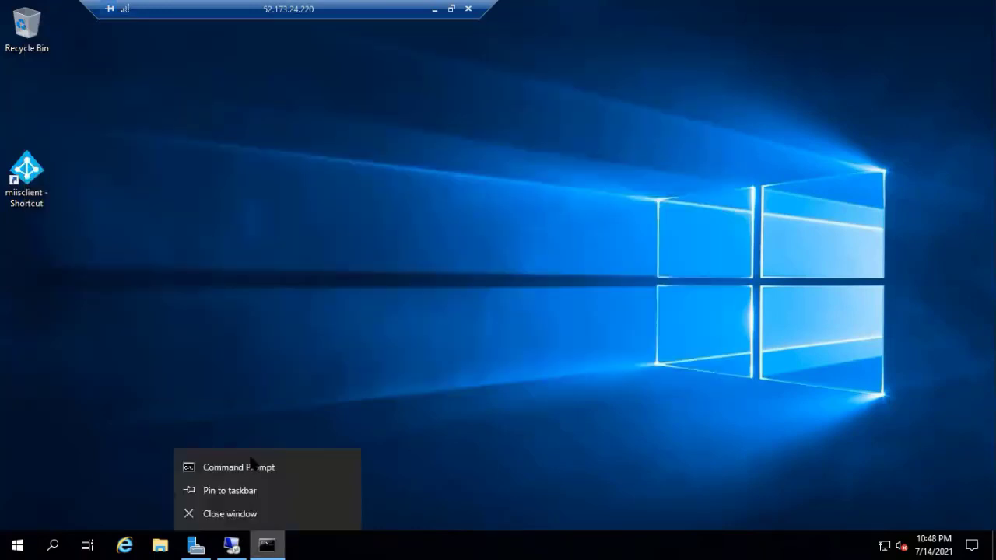
right_click(255, 464)
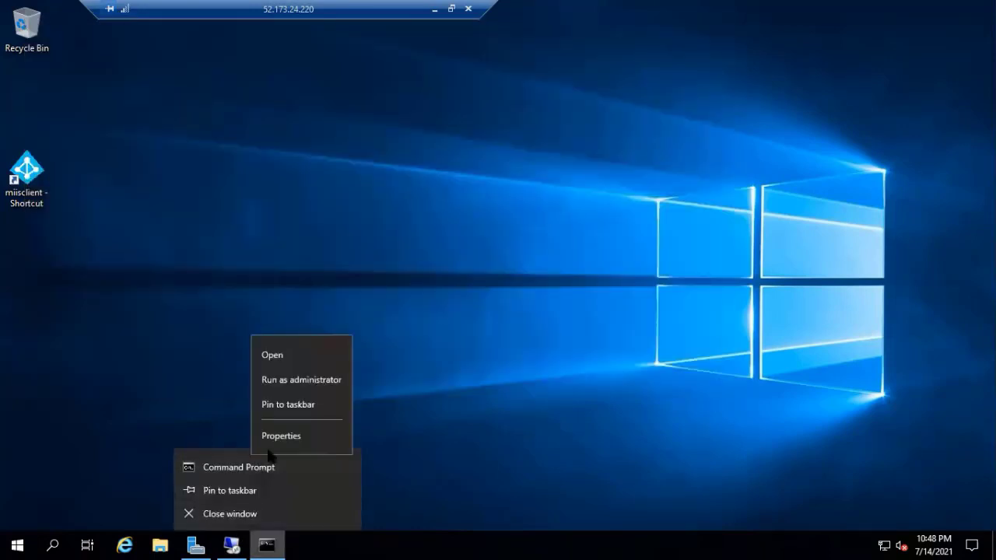
click(302, 381)
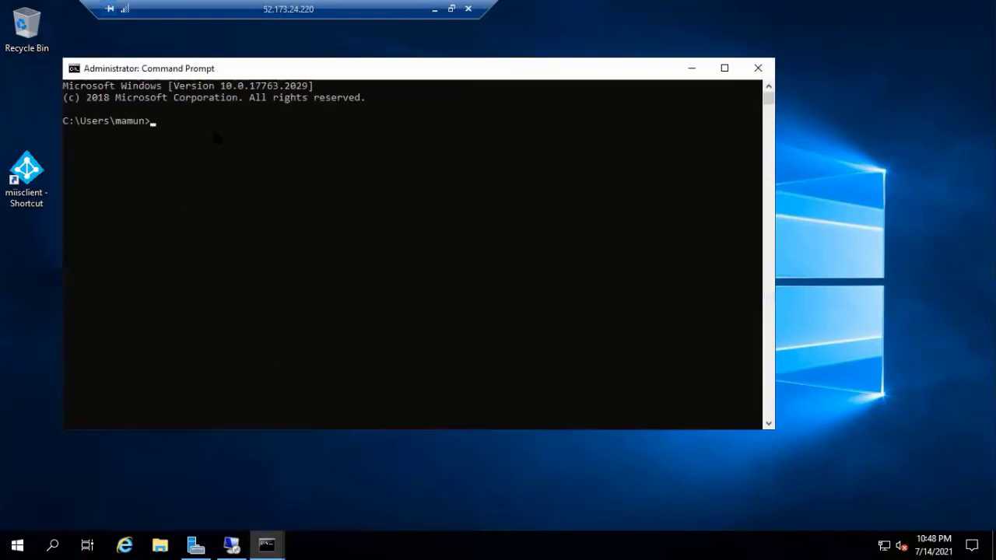
key(ctrl+v)
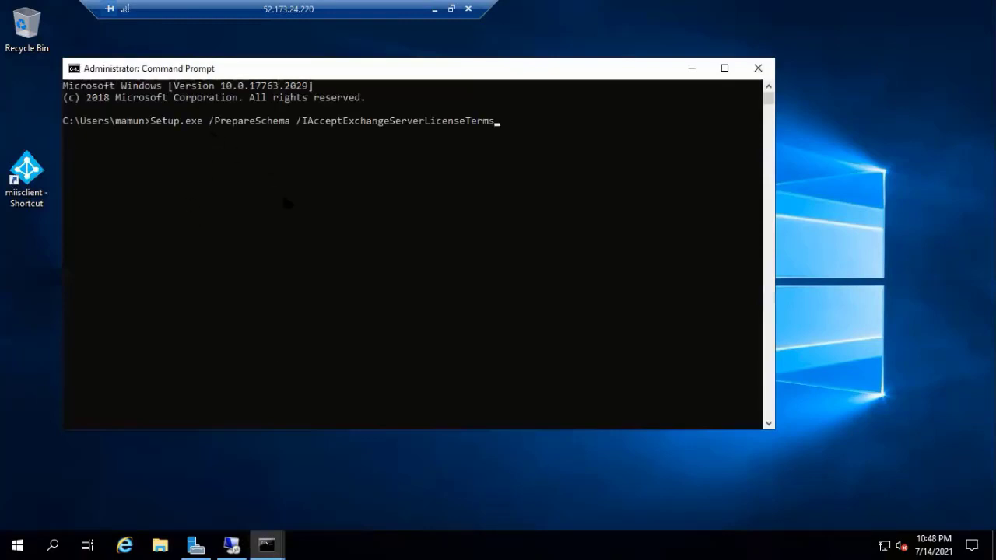
key(Return)
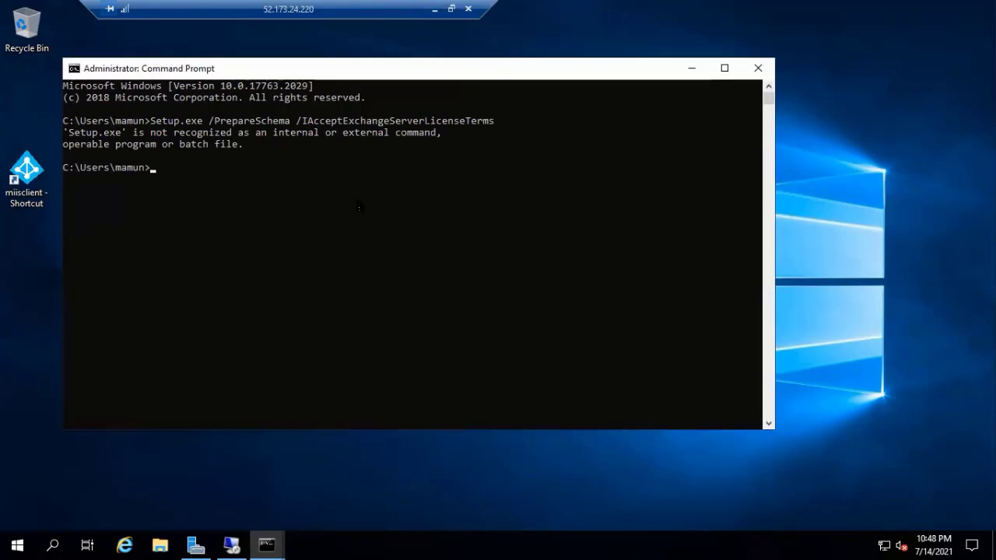
- Close both Command Prompt windows on the outer server and return to the inner session
click(759, 68)
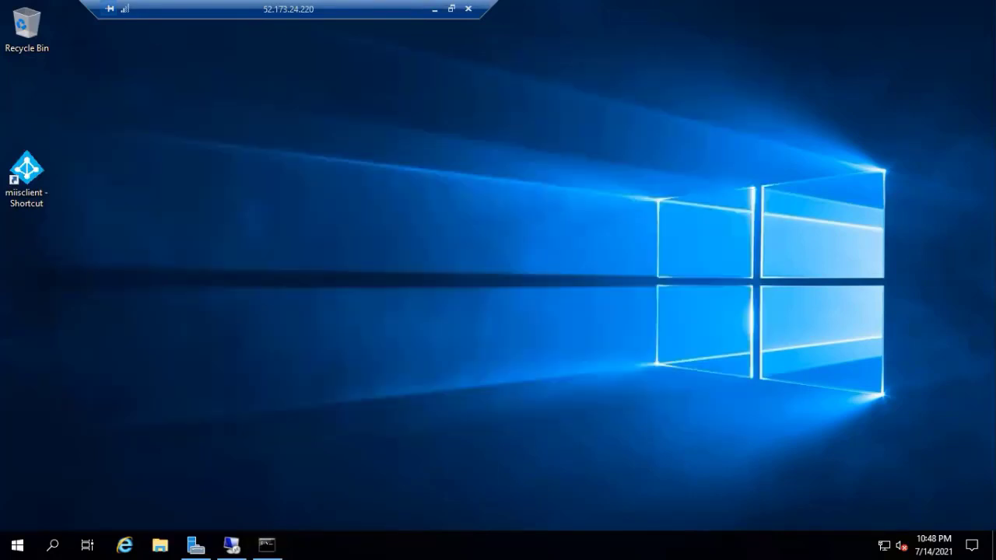
mouse_move(267, 544)
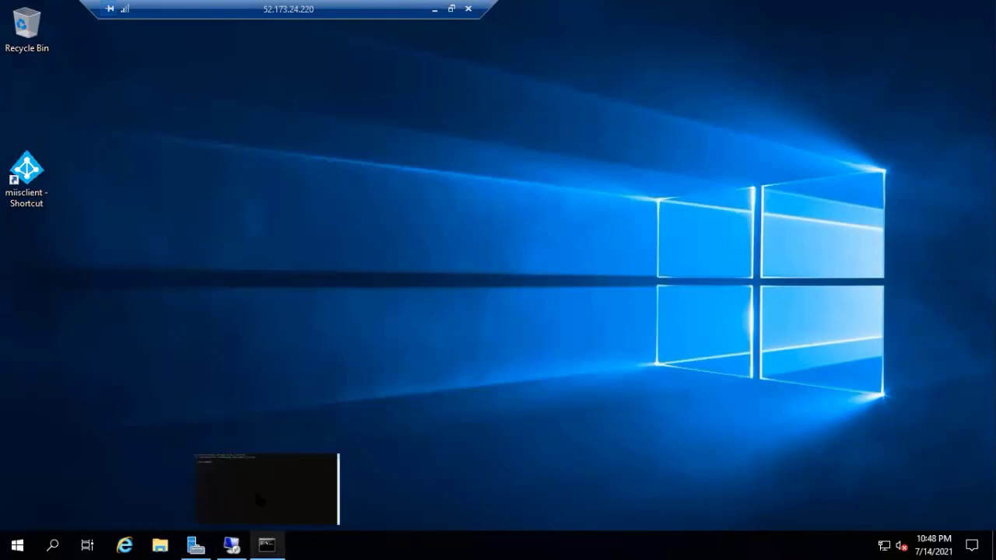
click(258, 491)
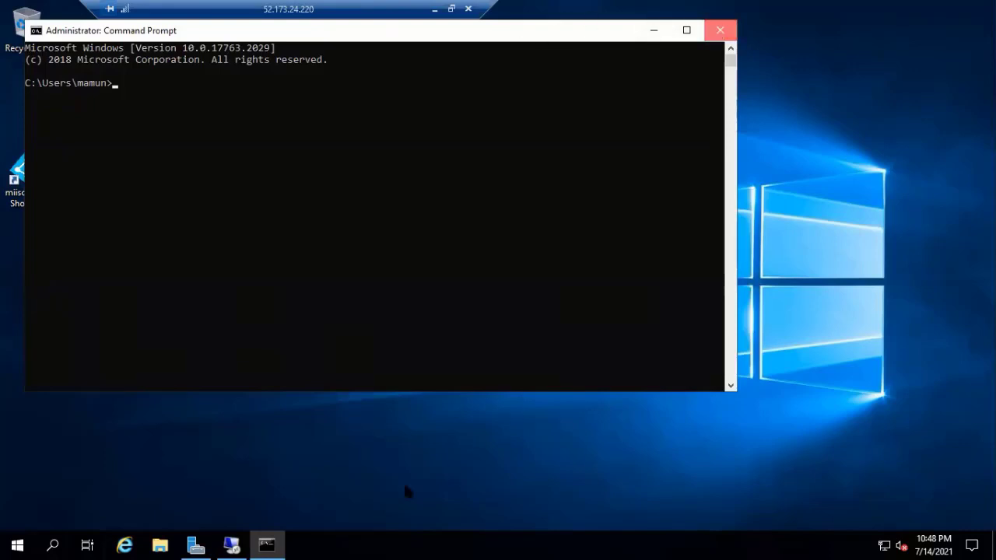
key(alt+F4)
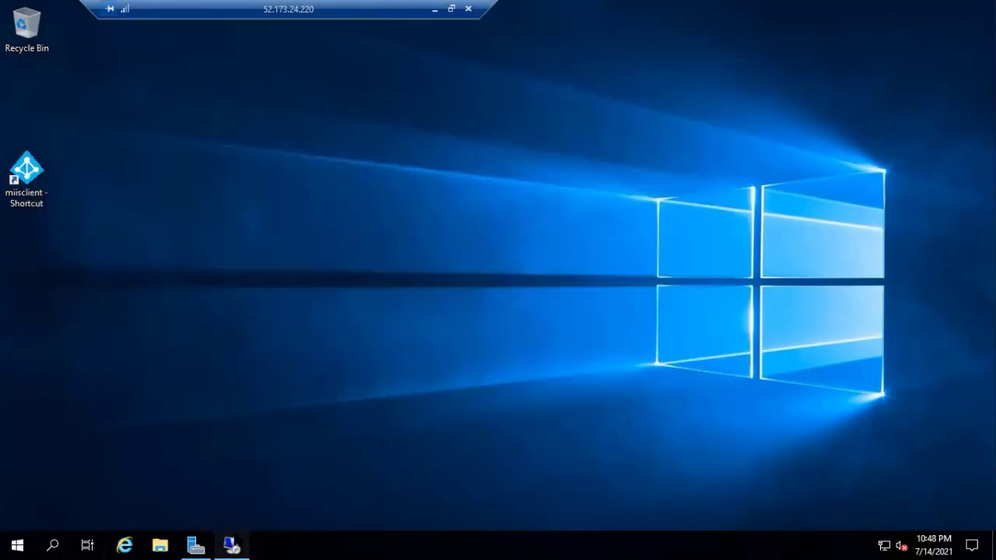
click(231, 544)
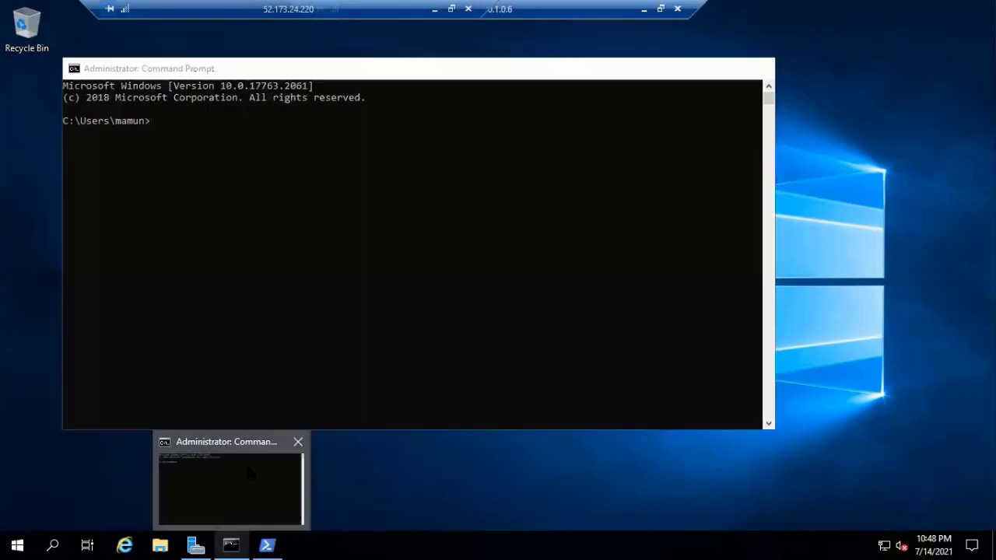
click(249, 472)
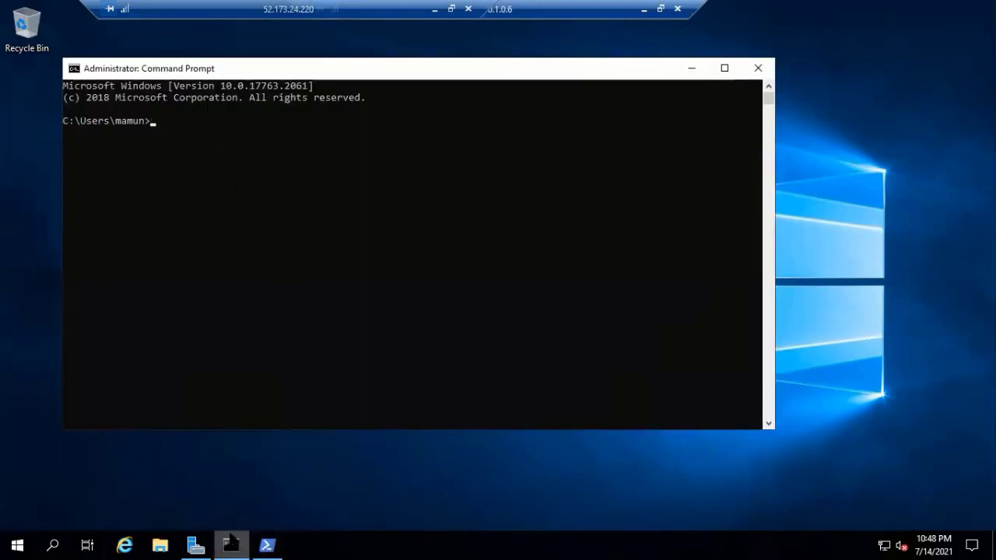
- Open an administrator Command Prompt in the inner session and run the Setup.exe /PrepareSchema command
right_click(231, 541)
right_click(234, 472)
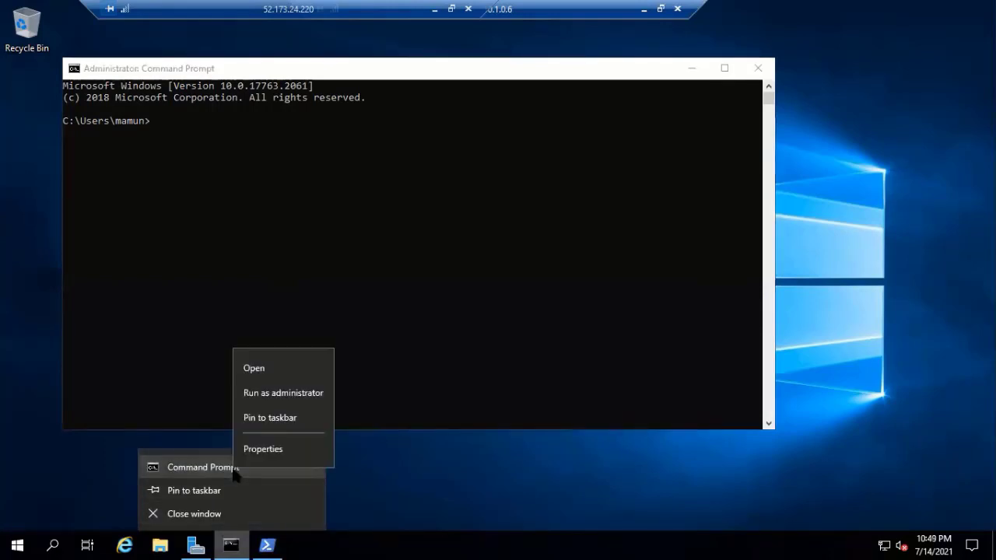
click(301, 394)
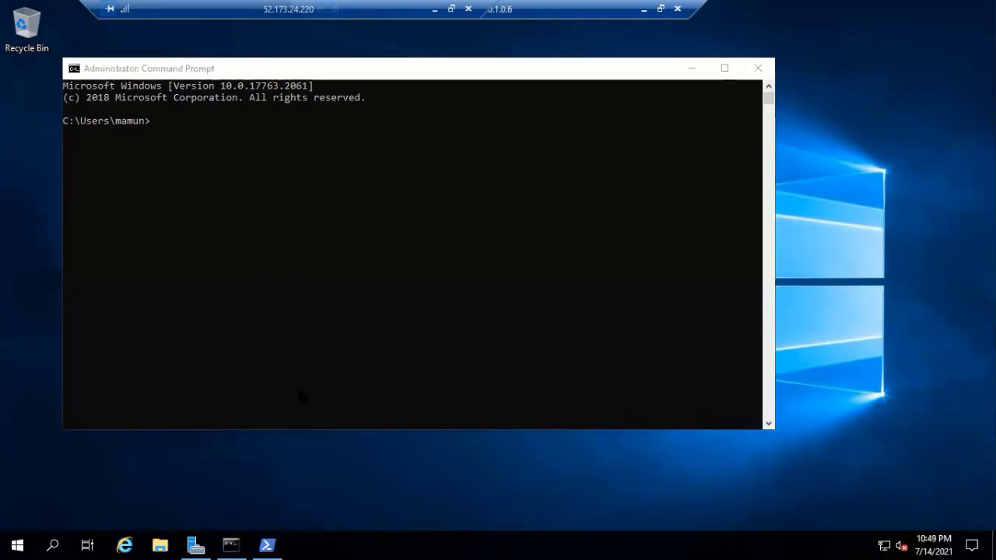
key(ctrl+v)
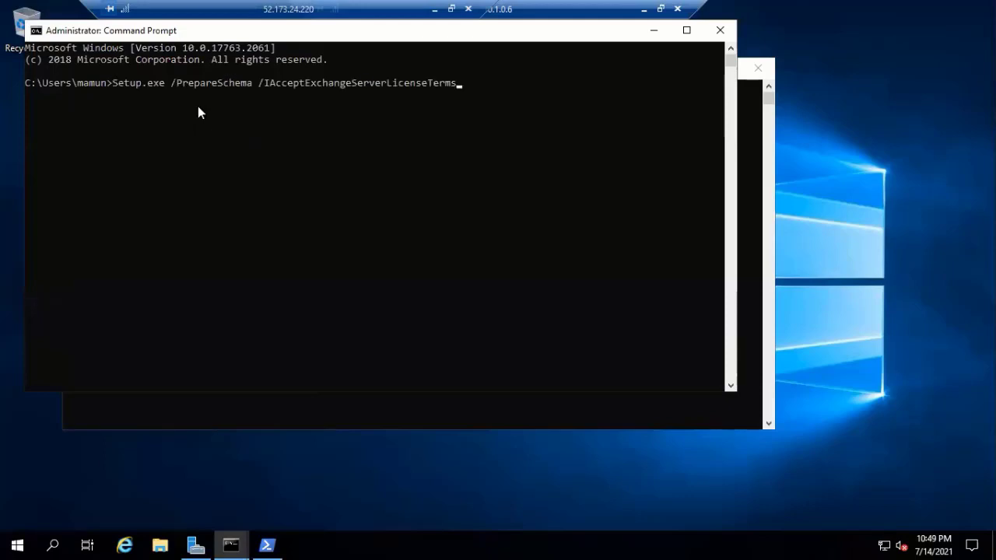
key(Return)
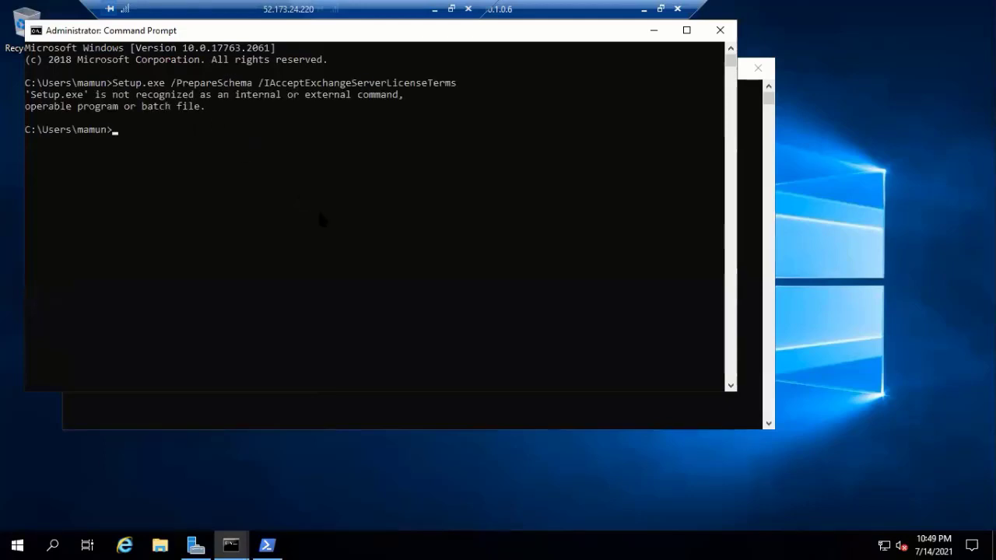
- Switch the console to drive E:, recall the PrepareSchema command, and close both Command Prompts
text(E:)
key(Return)
key(Up)
key(Up)
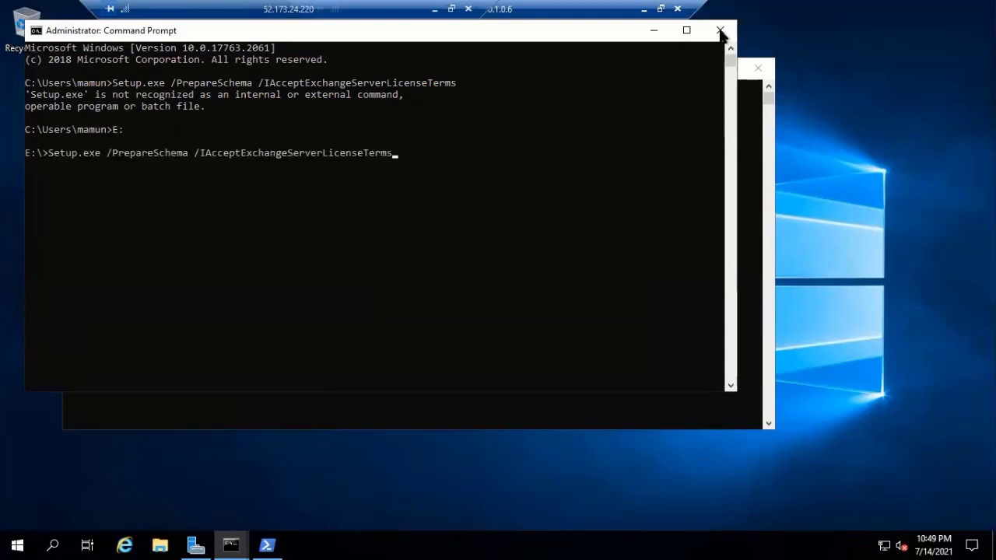
click(721, 32)
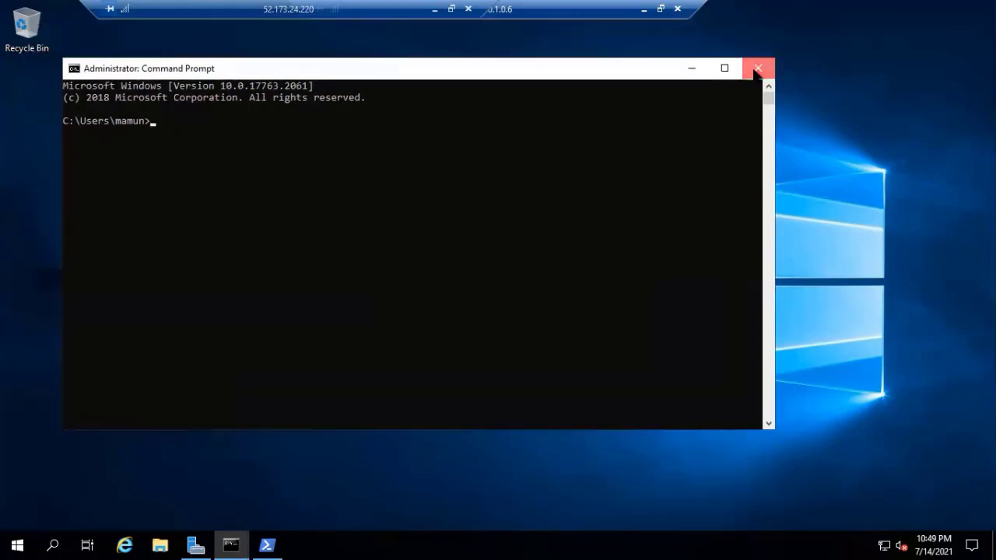
click(756, 68)
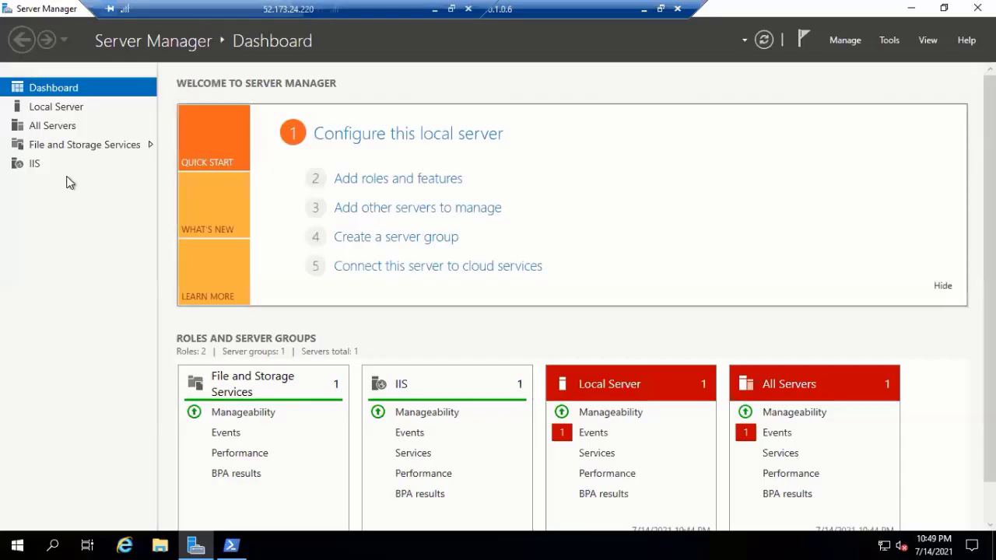
- Show ex01's Local Server properties and open Windows Update from them
click(67, 109)
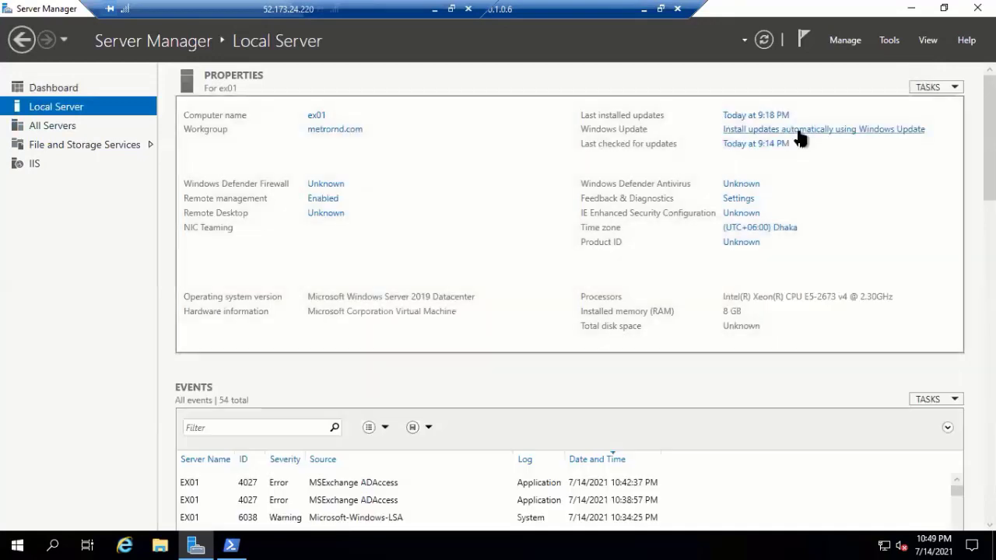
click(797, 130)
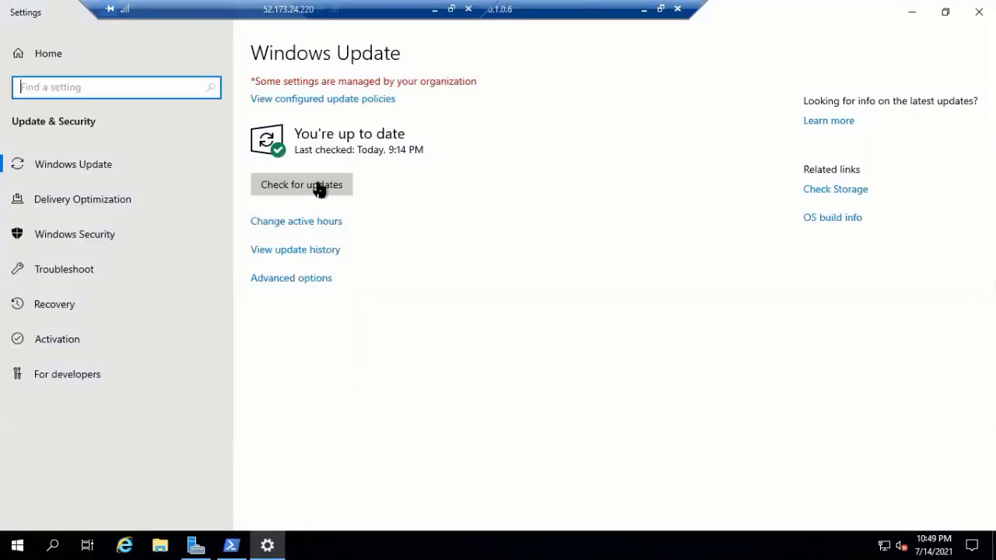
- Run Check for updates on the Windows Update page
click(319, 188)
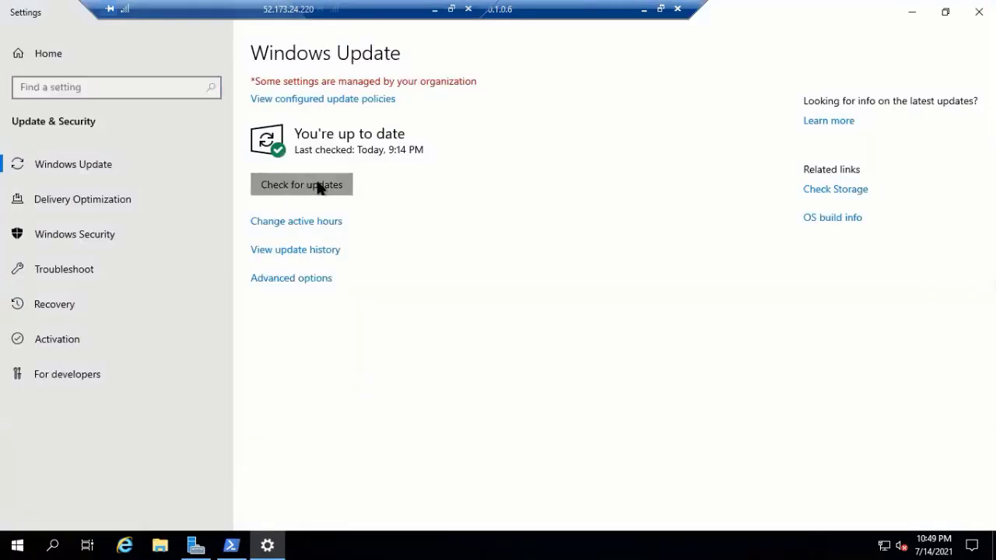
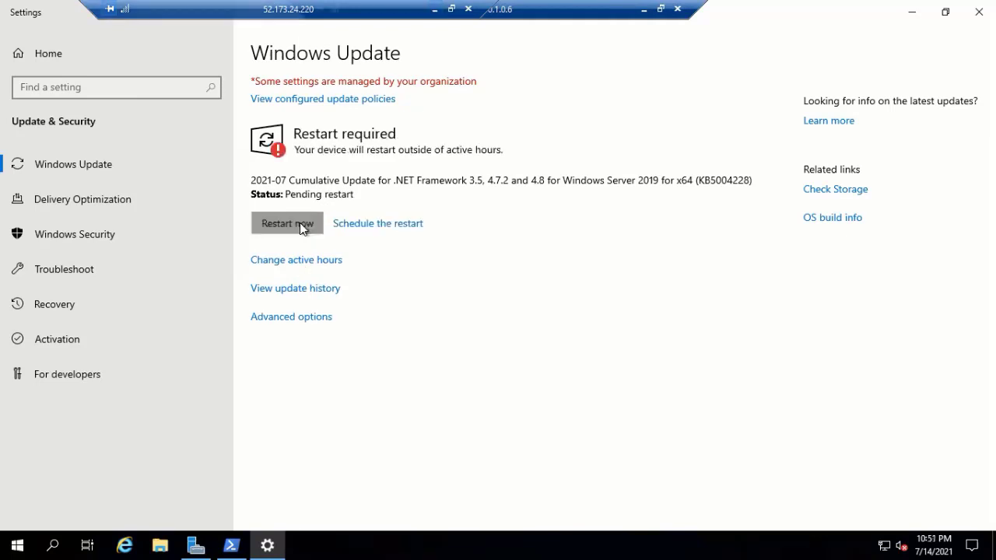
- Restart the server now from Windows Update to complete the .NET Framework cumulative update
click(300, 224)
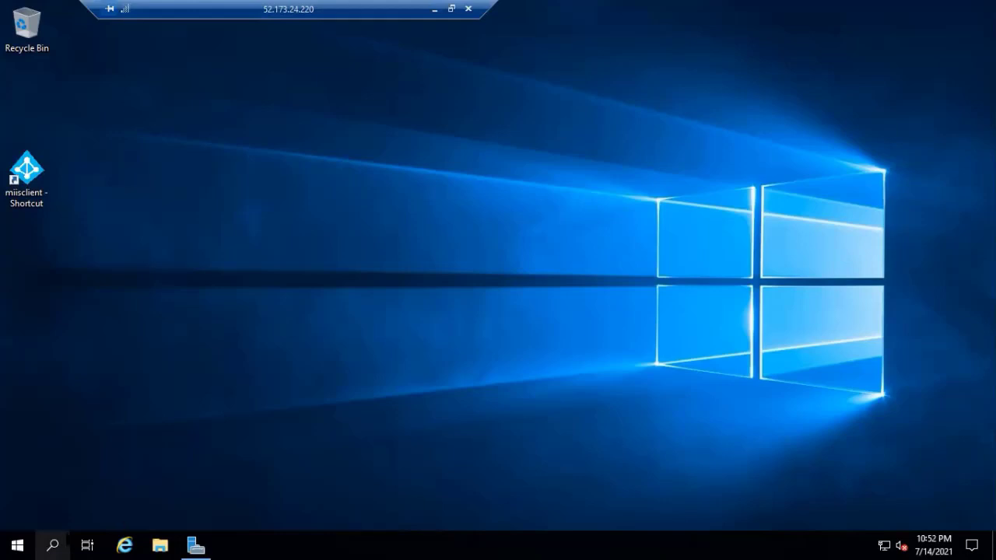
- Search 're' and launch the recent Remote Desktop connection to 10.1.0.6
click(65, 539)
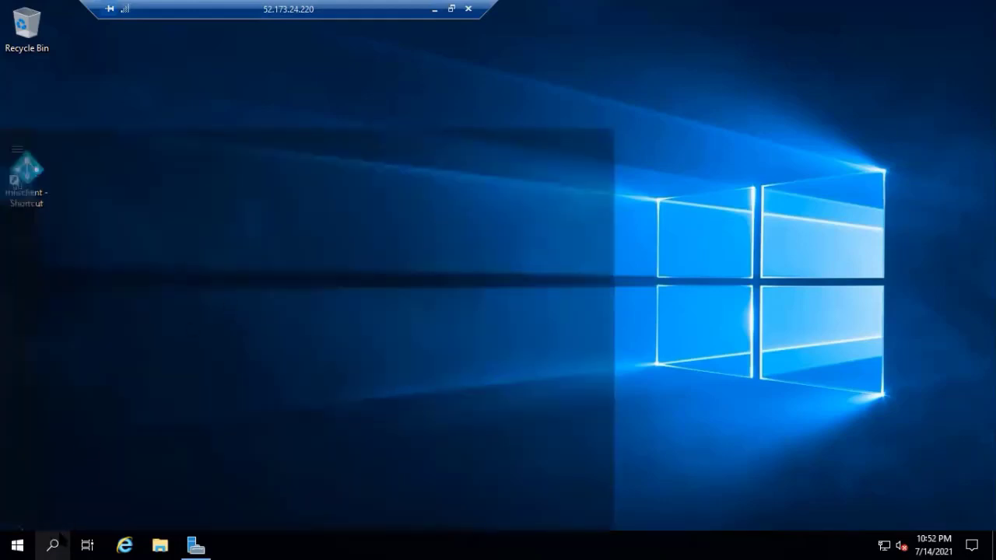
click(51, 540)
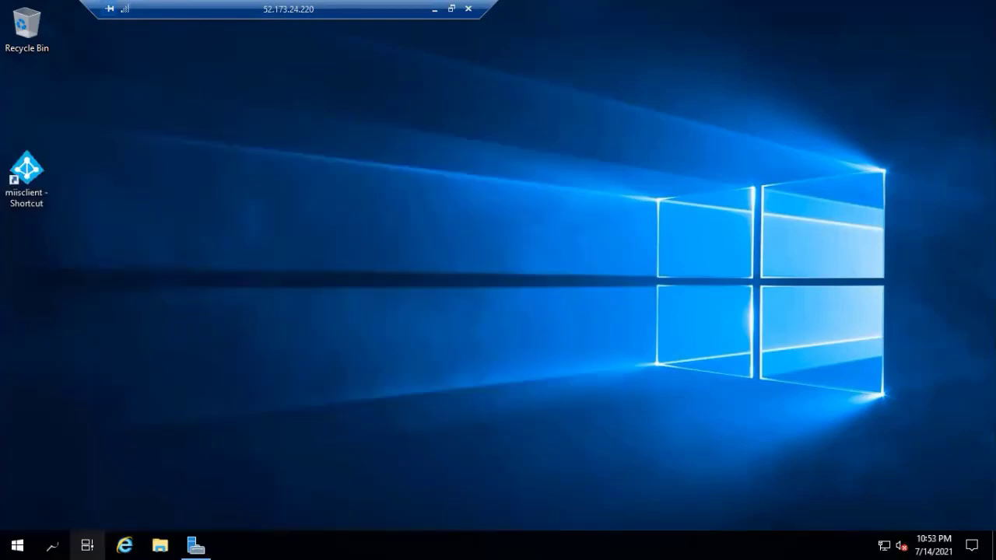
click(53, 545)
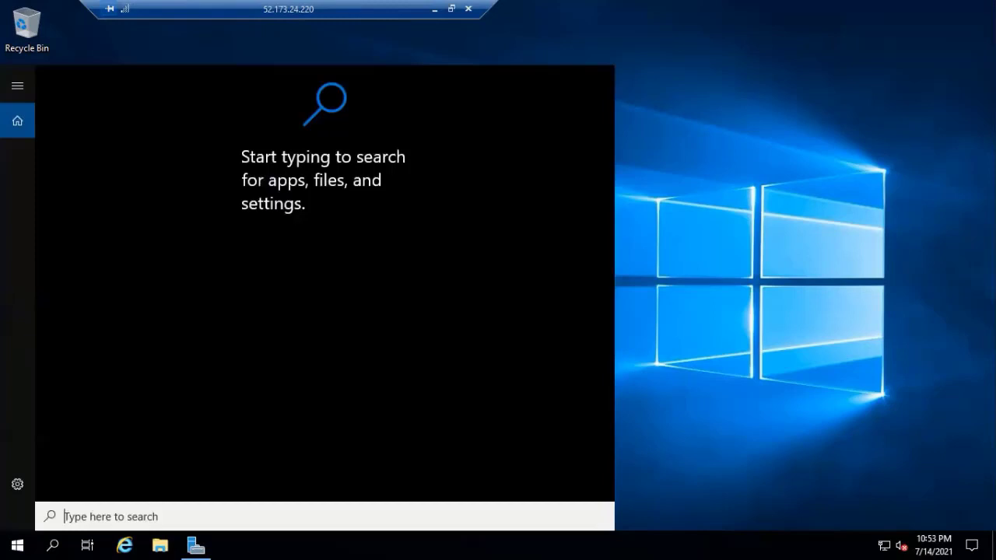
text(re)
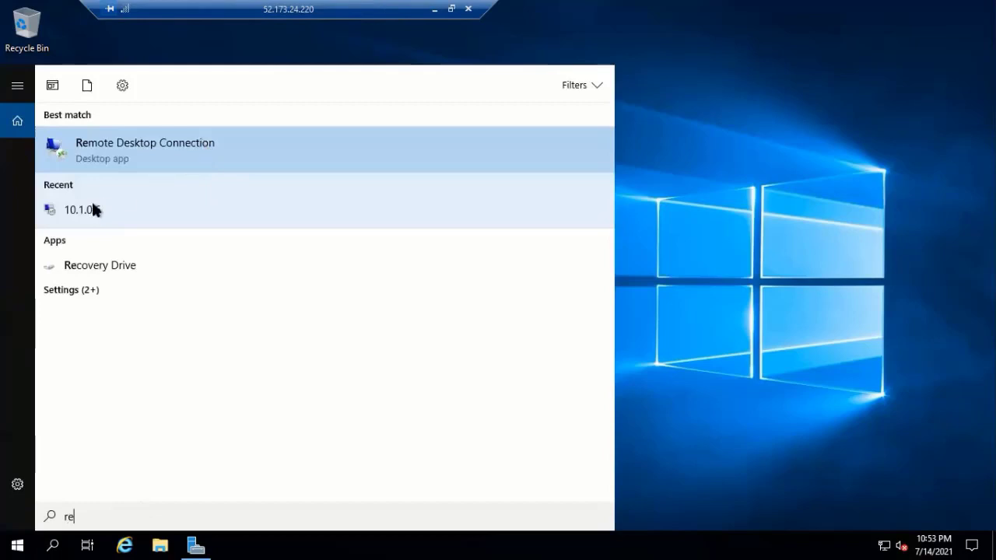
click(92, 207)
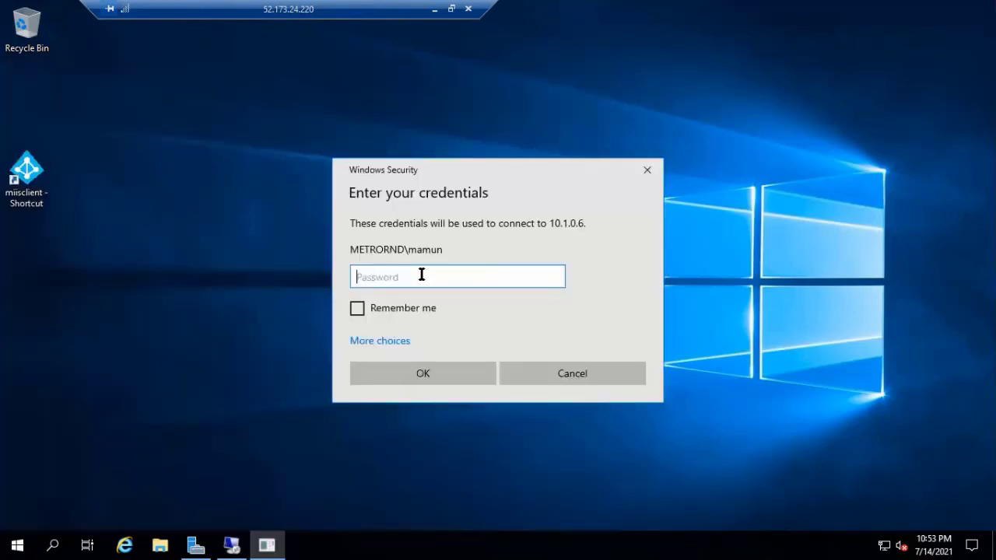
- Sign in with the account password and accept the untrusted certificate to connect
text(**********)
key(BackSpace)
key(BackSpace)
key(BackSpace)
key(BackSpace)
key(BackSpace)
key(BackSpace)
key(BackSpace)
key(BackSpace)
key(BackSpace)
key(BackSpace)
key(BackSpace)
text(*****************)
key(Return)
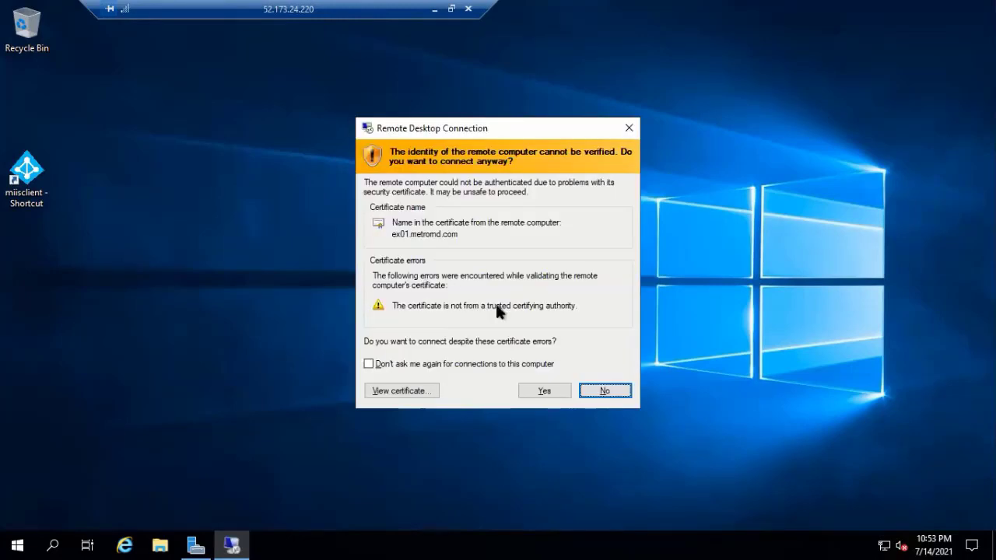
click(546, 392)
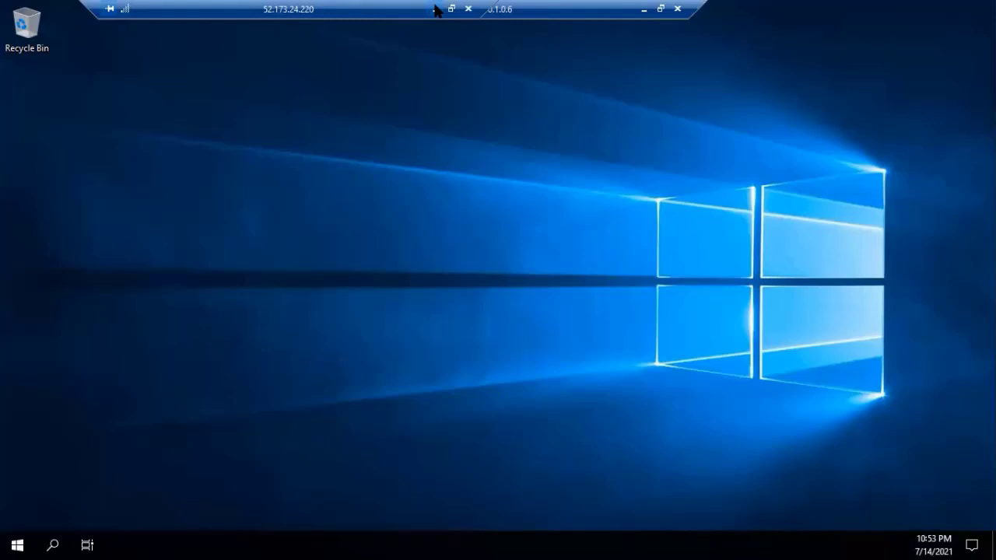
- Run Windows PowerShell as administrator and execute Get-ADforest |fl rootdomain, ForestMode
click(53, 545)
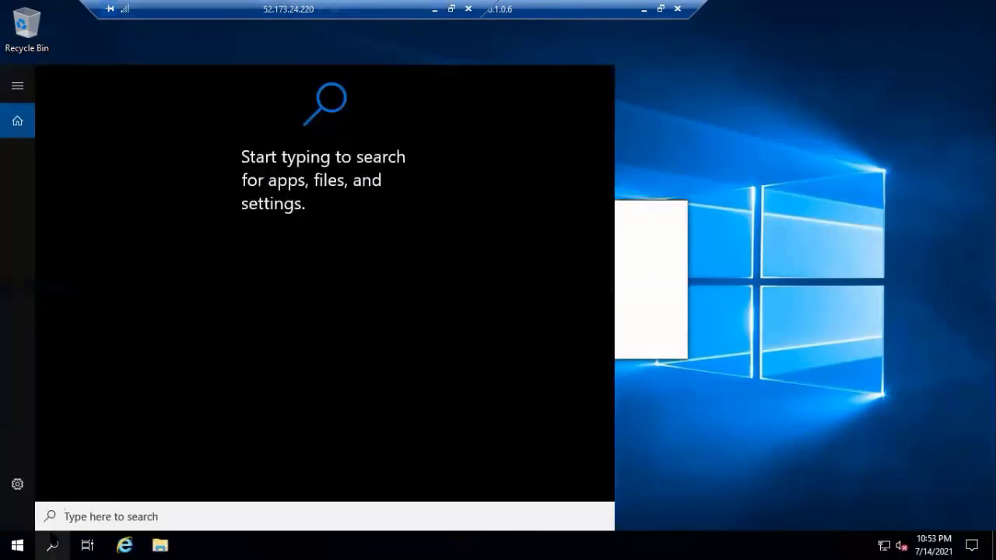
text(w)
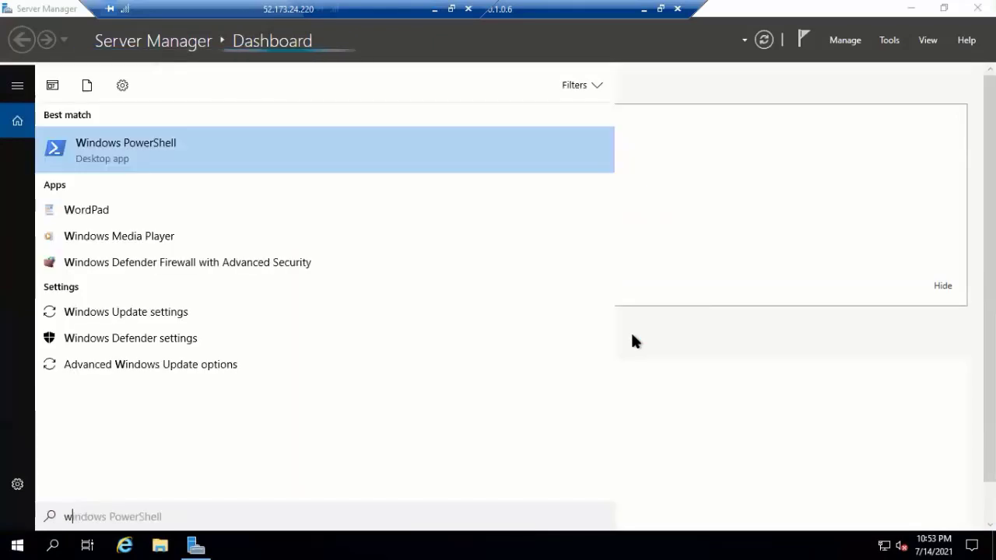
right_click(163, 143)
click(216, 163)
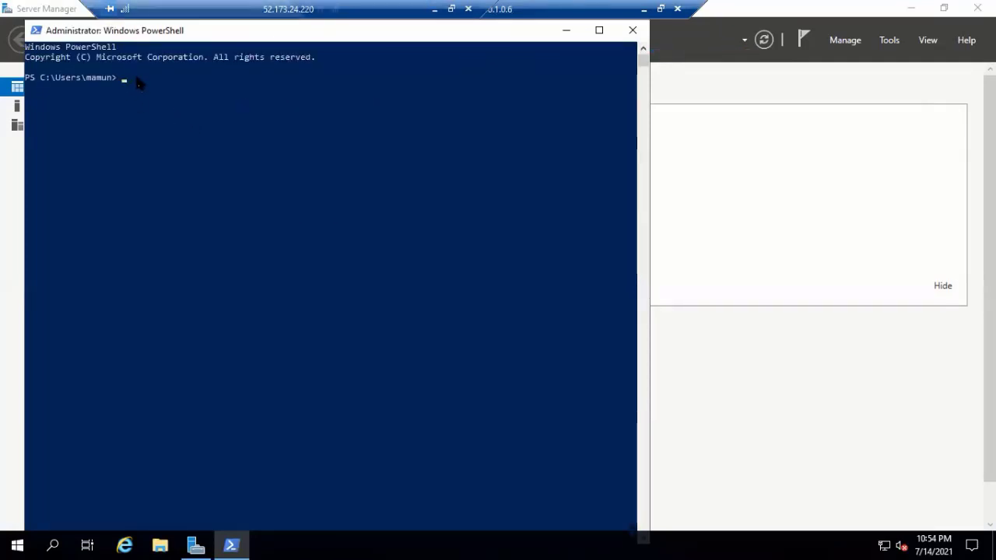
text(Get-ADforest |fl rootdomain, ForestMode)
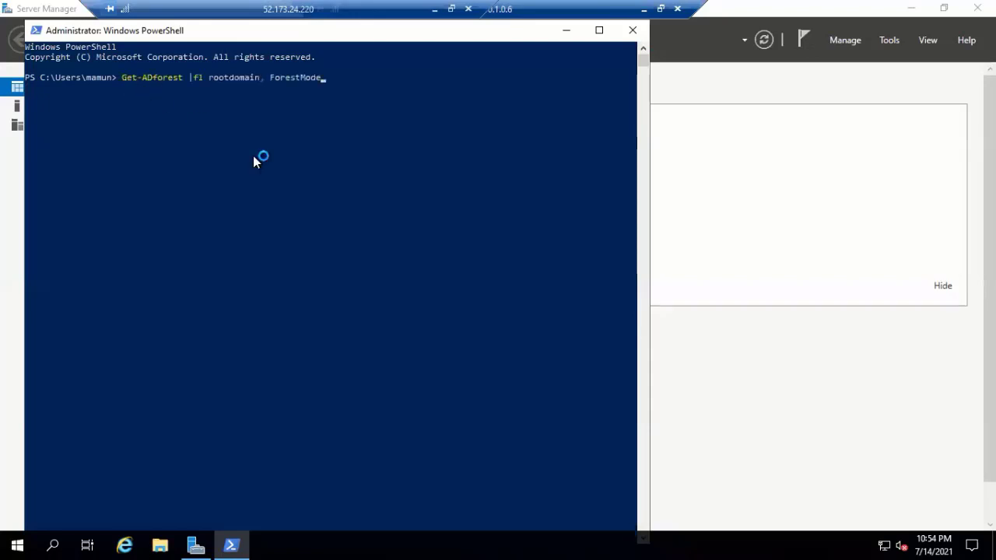
key(Return)
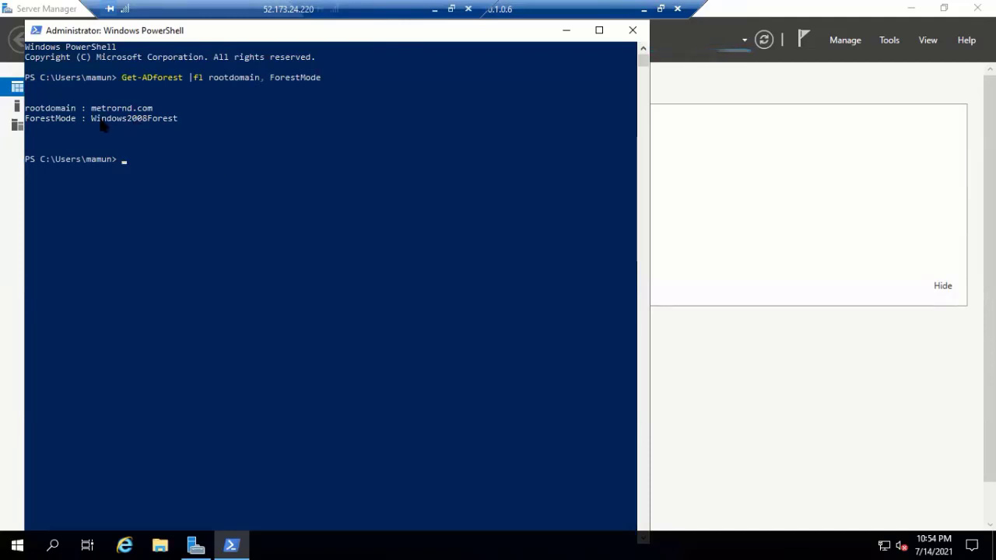
- Open Active Directory Users and Computers and view metrornd.com's Raise domain functional level dialog
click(892, 44)
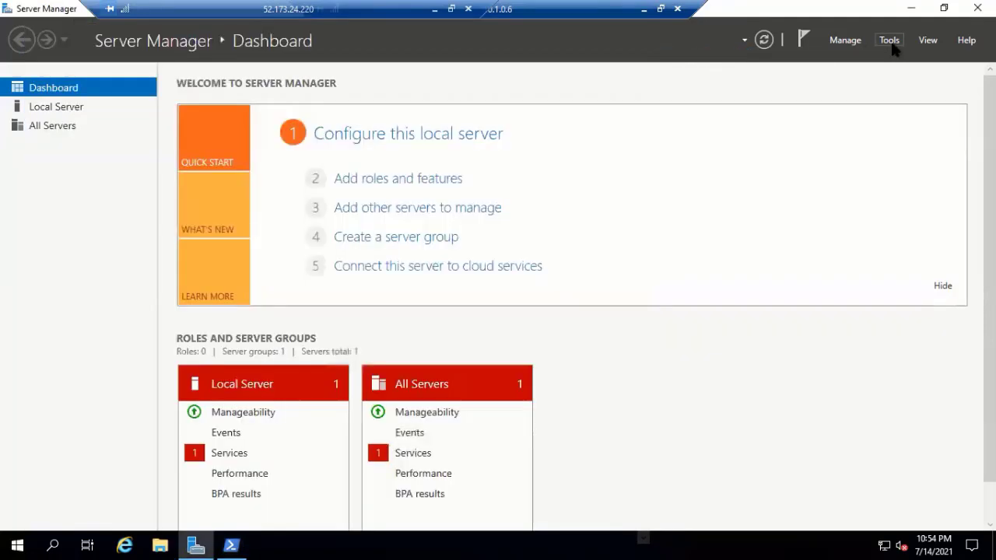
click(891, 41)
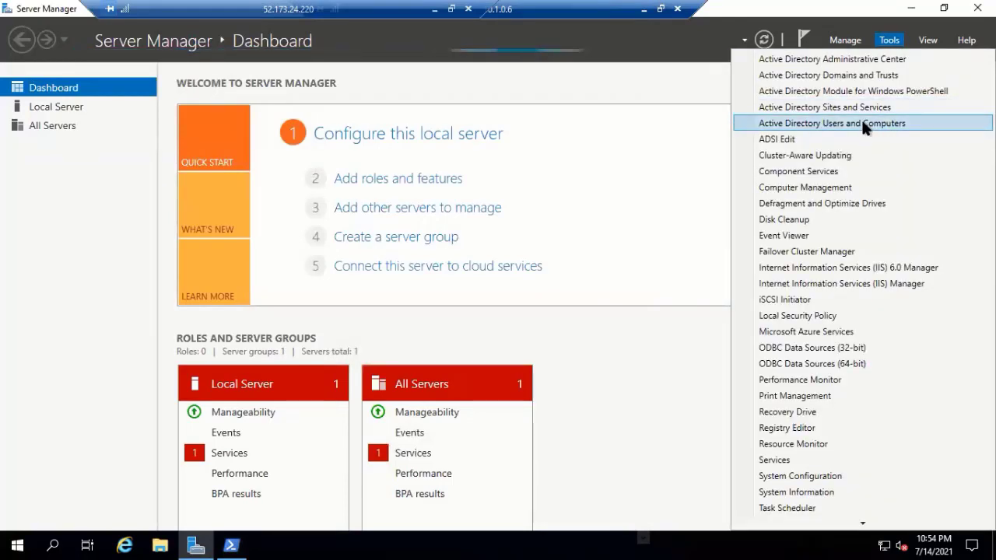
click(864, 123)
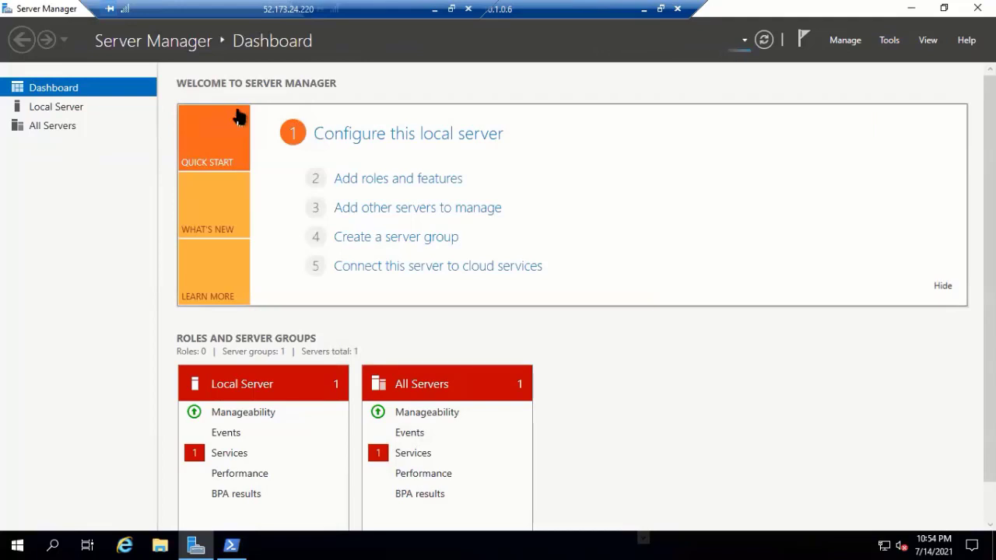
click(117, 159)
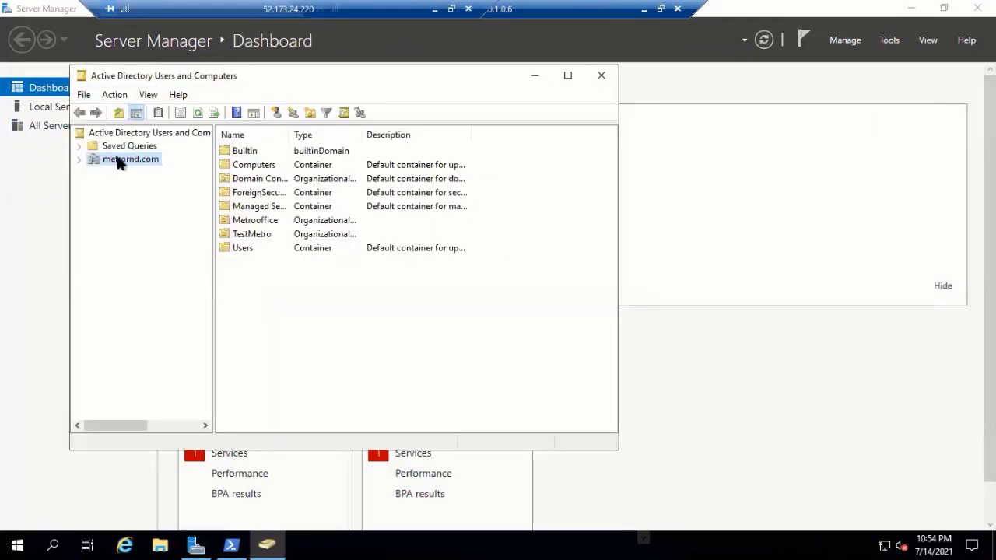
right_click(119, 161)
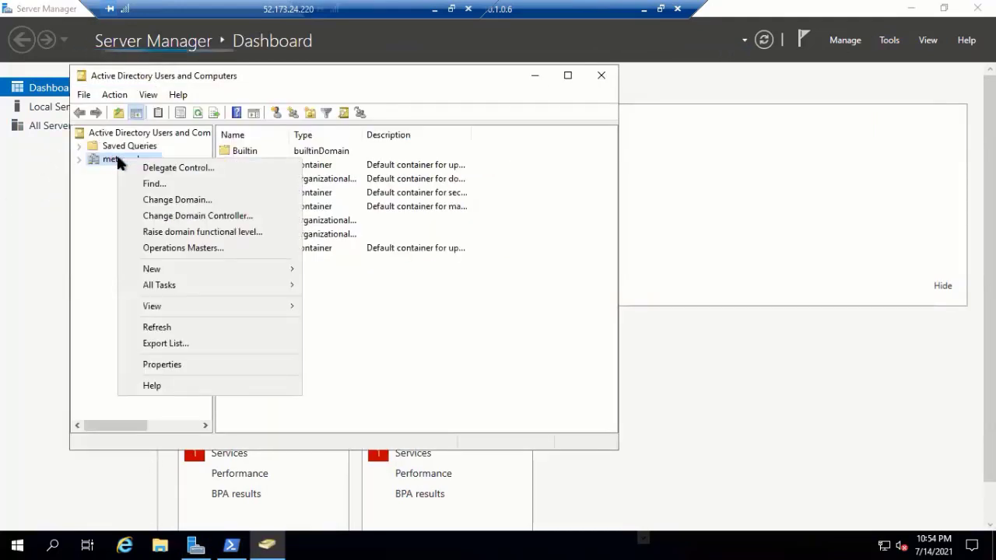
click(209, 231)
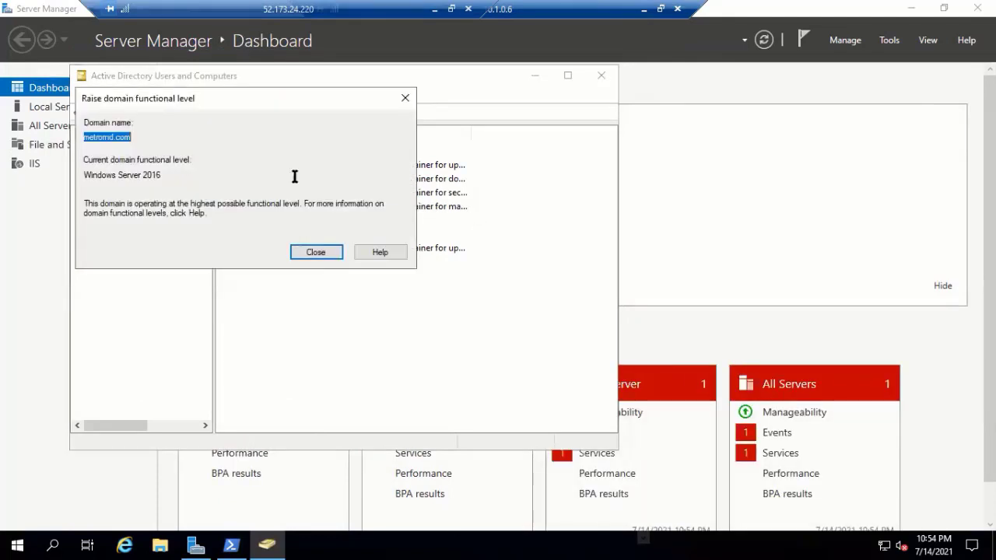
- Copy the 'Windows Server 2016' level text, then close the dialog and the console
click(170, 175)
drag(115, 174, 80, 174)
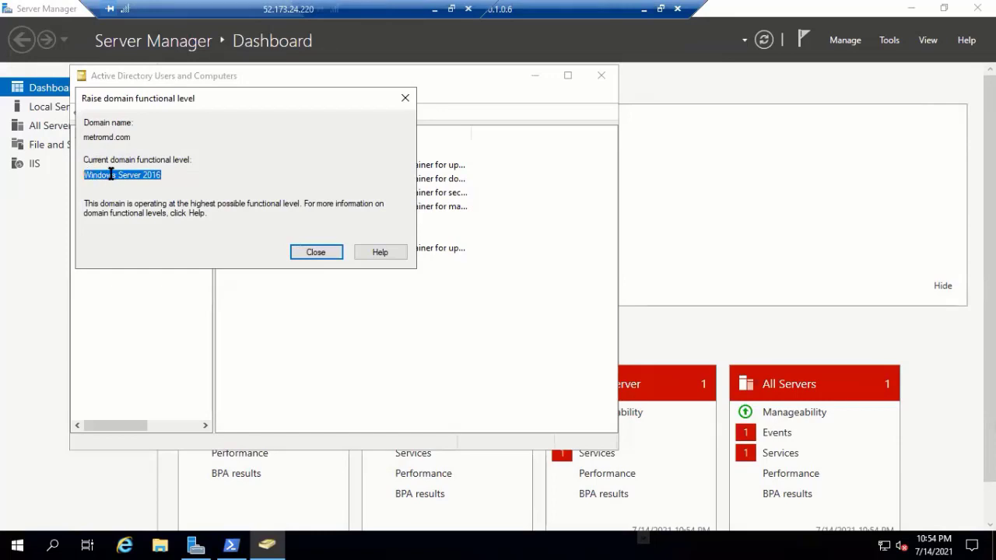
right_click(110, 175)
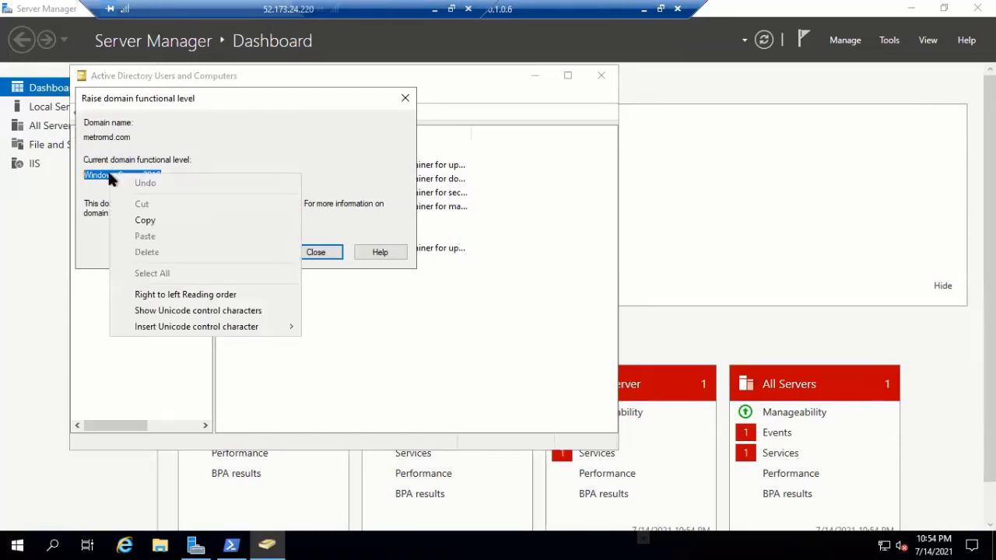
click(147, 222)
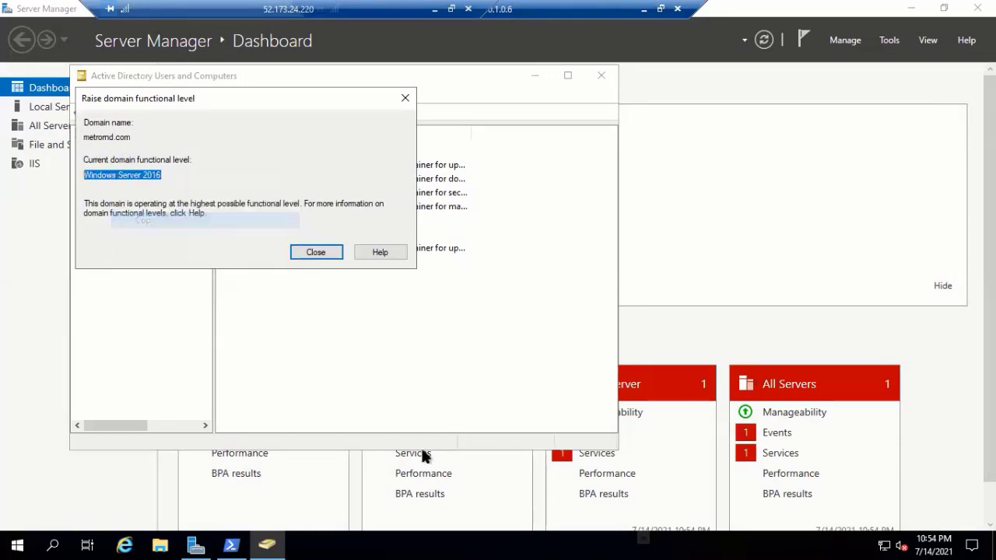
click(406, 96)
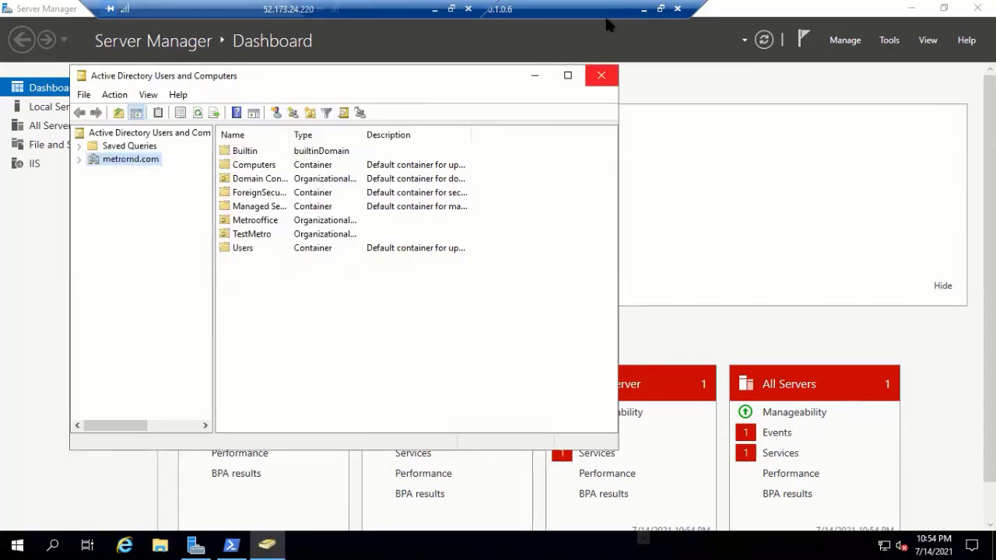
click(601, 74)
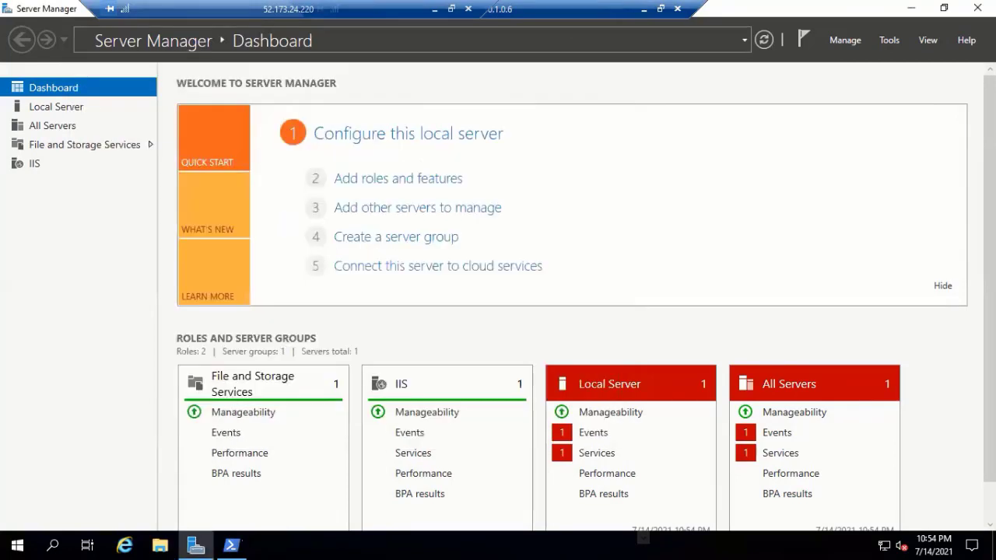
- Run Set-ADForestMode for yourdomian.com with forest mode Windows Server 2016
click(230, 544)
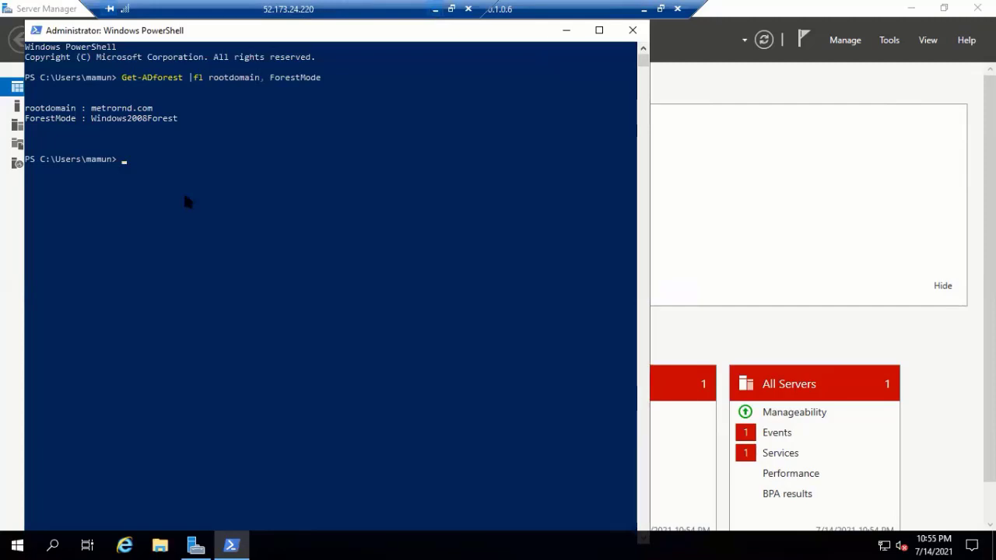
right_click(162, 161)
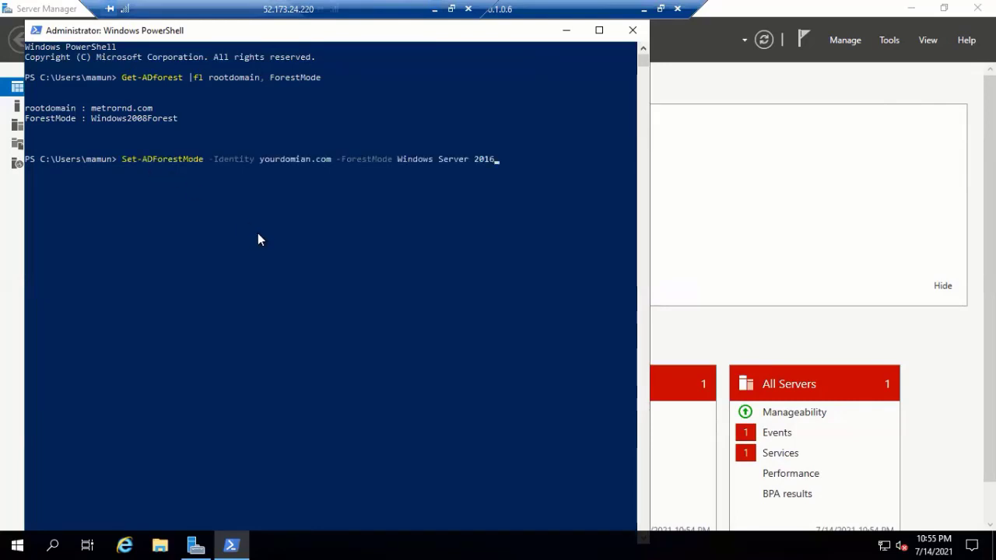
key(Return)
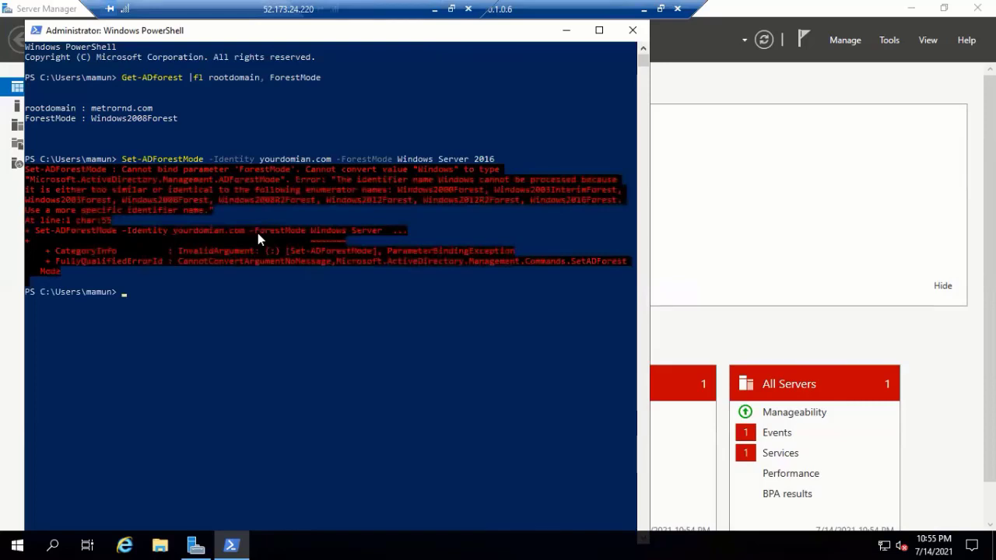
- Recall the command and wrap the Windows Server 2016 value in quotes
key(Up)
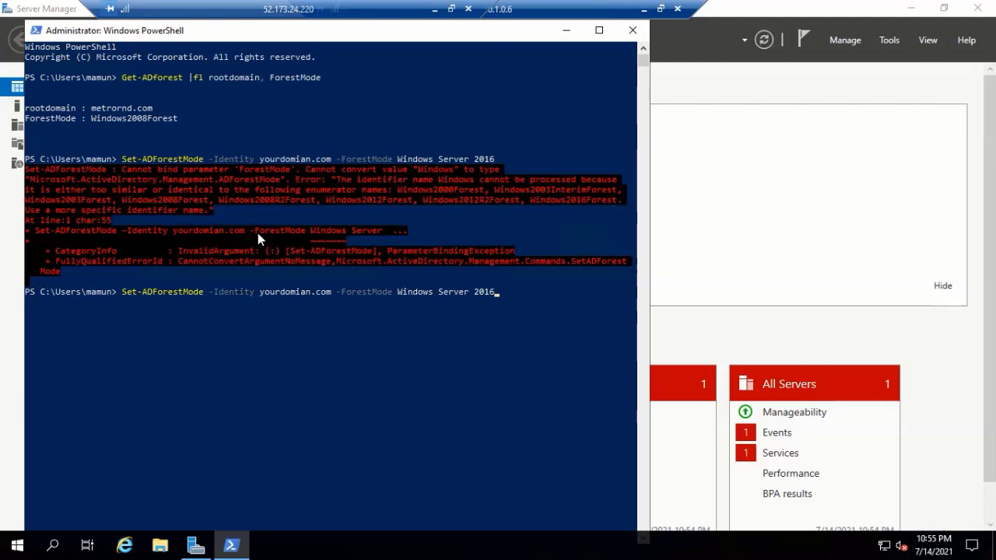
key(Left)
key(Left)
key(Left)
key(BackSpace)
key(Left)
key(Right)
key(End)
text(")
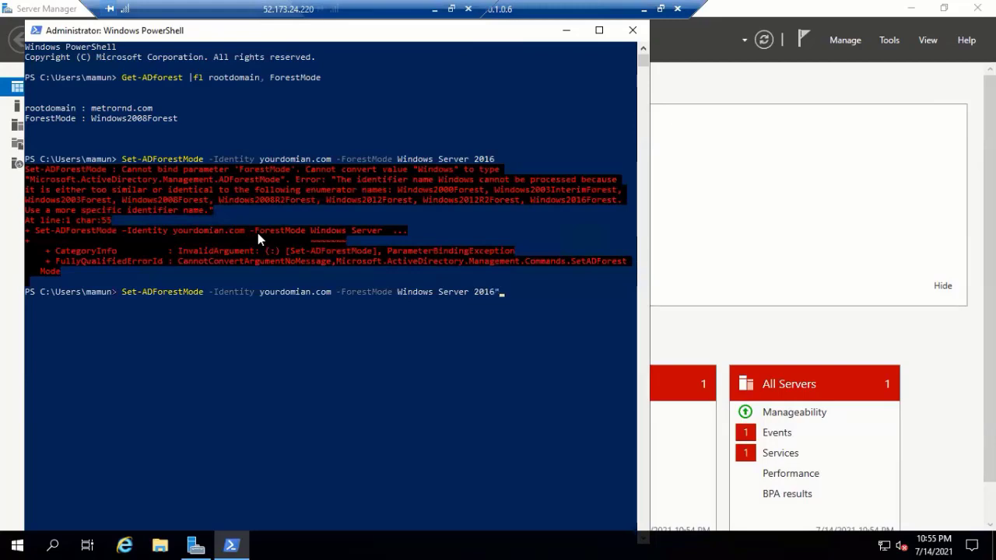
key(Left)
key(Left)
key(Left)
key(Left)
key(Left)
key(Left)
key(Left)
key(Left)
key(Left)
key(Left)
key(Left)
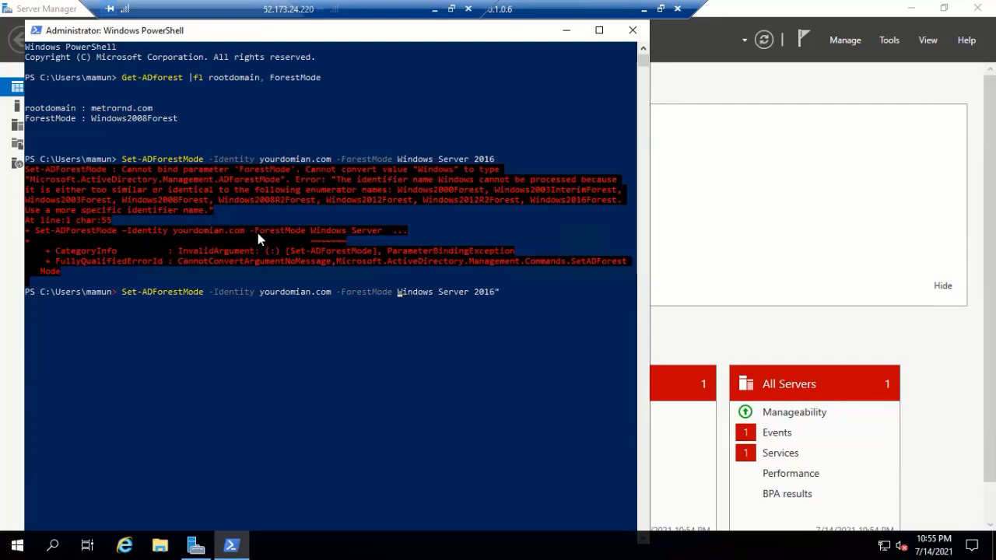
text(")
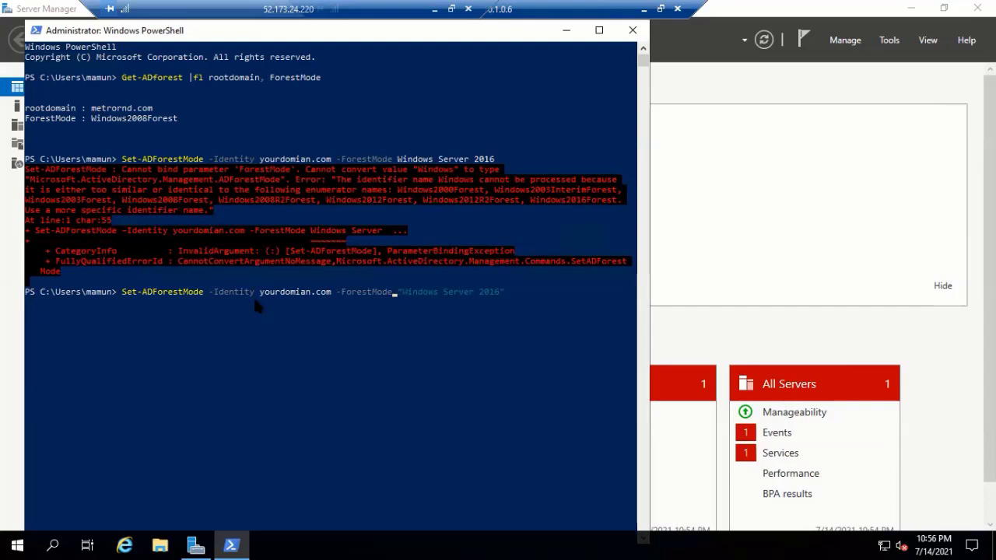
- Clear the edited Set-ADForestMode command from the prompt
key(Left)
key(Left)
key(Left)
key(Left)
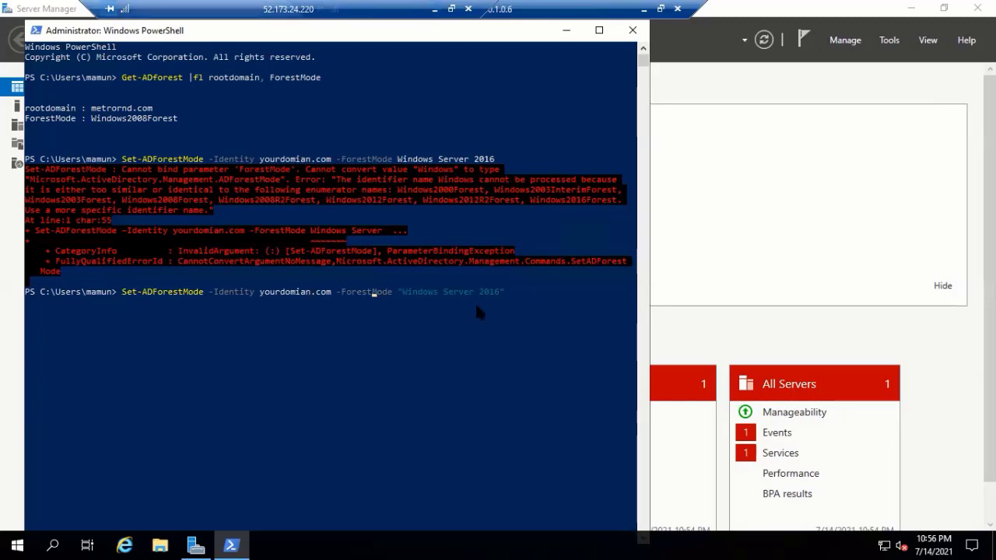
key(BackSpace)
key(BackSpace)
key(BackSpace)
key(BackSpace)
key(BackSpace)
key(BackSpace)
key(BackSpace)
key(BackSpace)
key(BackSpace)
key(BackSpace)
key(BackSpace)
key(BackSpace)
key(BackSpace)
key(BackSpace)
key(BackSpace)
key(BackSpace)
key(BackSpace)
key(BackSpace)
key(BackSpace)
key(BackSpace)
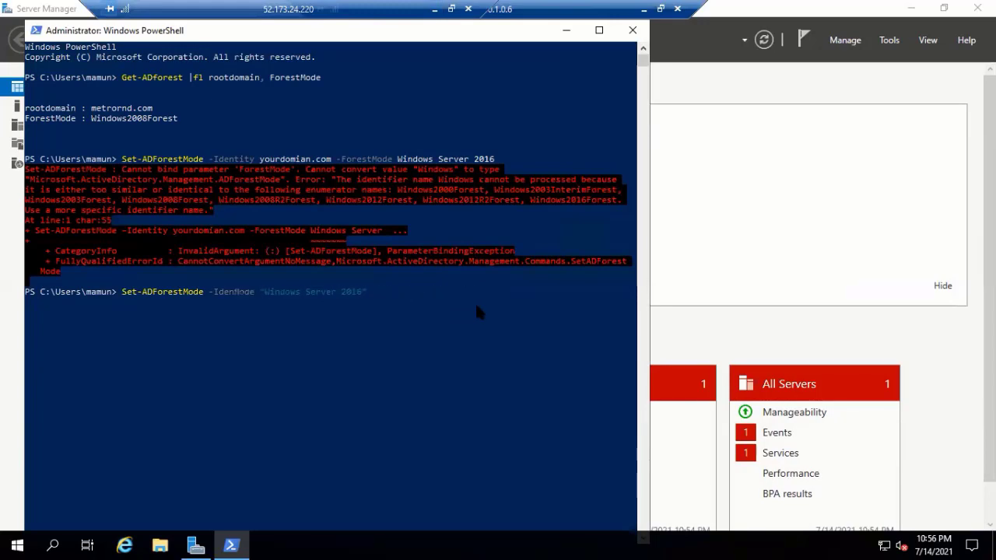
key(BackSpace)
key(BackSpace)
key(BackSpace)
key(BackSpace)
key(BackSpace)
key(BackSpace)
key(BackSpace)
key(BackSpace)
key(BackSpace)
key(BackSpace)
key(BackSpace)
key(BackSpace)
key(BackSpace)
key(BackSpace)
key(BackSpace)
key(BackSpace)
key(BackSpace)
key(BackSpace)
key(BackSpace)
key(BackSpace)
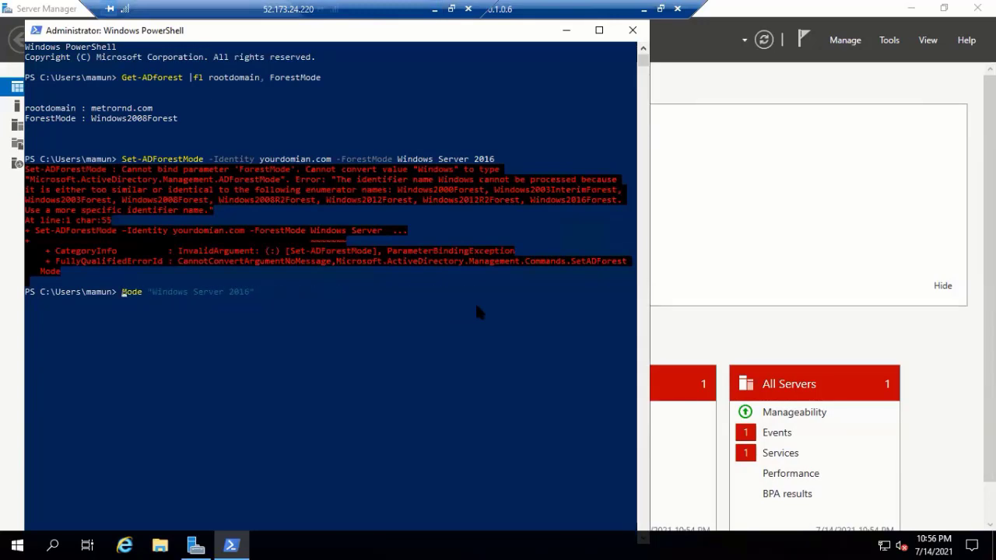
key(Right)
key(Right)
key(Right)
key(Right)
key(Right)
key(Right)
key(Right)
key(Right)
key(Right)
key(Right)
key(Right)
key(Right)
key(Right)
key(Right)
key(Right)
key(Right)
key(Right)
key(Right)
key(Right)
key(Right)
key(BackSpace)
key(BackSpace)
key(BackSpace)
key(BackSpace)
key(BackSpace)
key(BackSpace)
key(BackSpace)
key(BackSpace)
key(BackSpace)
key(BackSpace)
key(BackSpace)
key(BackSpace)
key(BackSpace)
key(BackSpace)
key(BackSpace)
key(BackSpace)
key(BackSpace)
key(BackSpace)
key(BackSpace)
key(BackSpace)
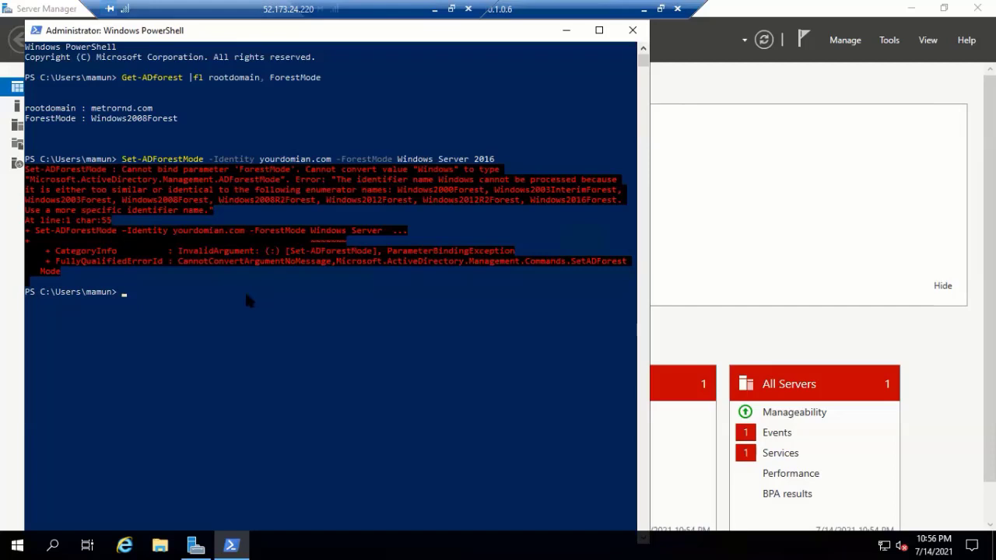
- Run Set-ADForestMode for metrornd.com, then rerun it with "Windows Server 2016" quoted
right_click(168, 292)
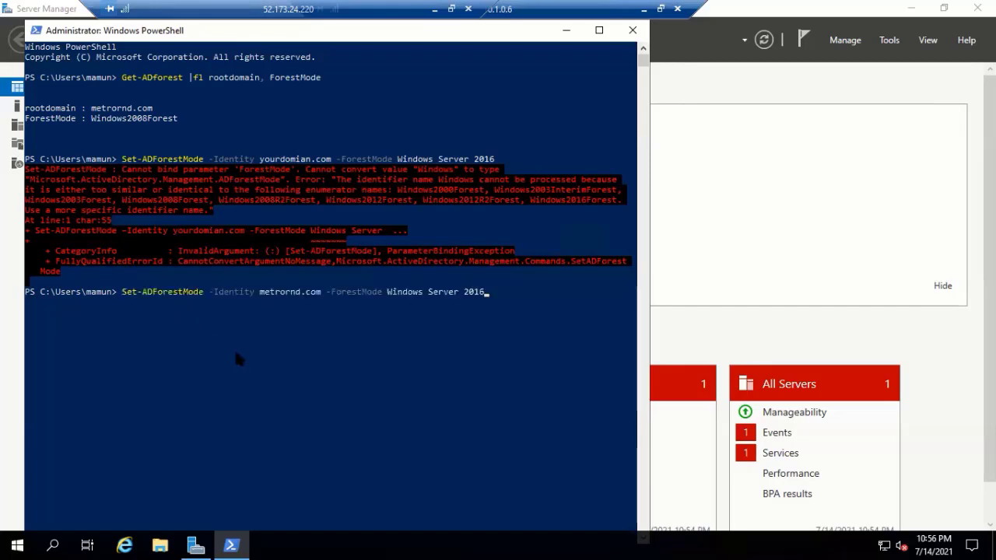
key(Return)
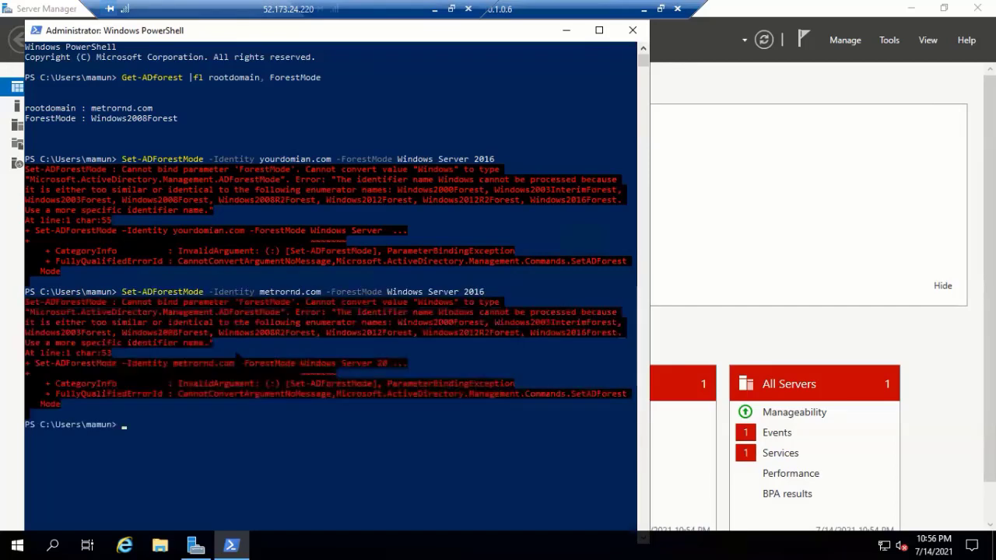
key(Up)
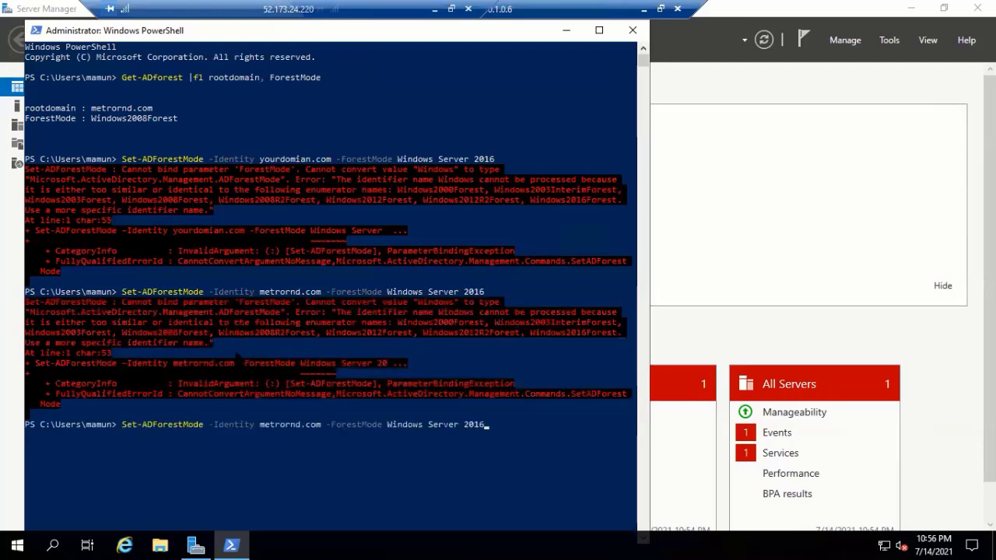
text(")
key(Left)
key(Left)
key(Left)
key(Left)
key(Left)
key(Left)
key(Left)
key(Left)
key(Left)
key(Left)
key(Left)
key(Left)
key(Left)
key(Left)
key(Left)
key(Left)
key(Left)
key(Left)
key(Left)
key(Left)
text(")
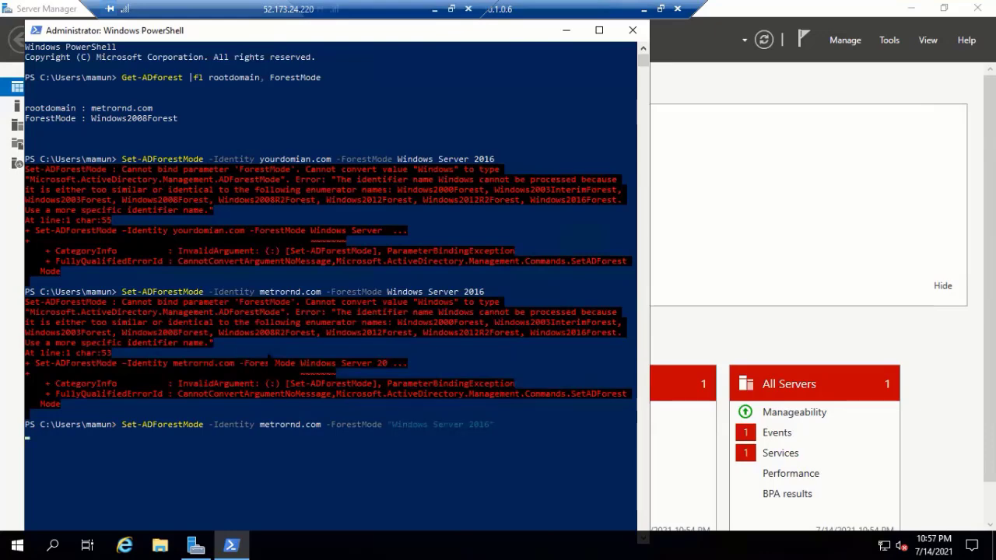
key(Return)
- Scroll the error output to read the valid forest mode names, including Windows2016Forest
scroll(465, 501, down, 3)
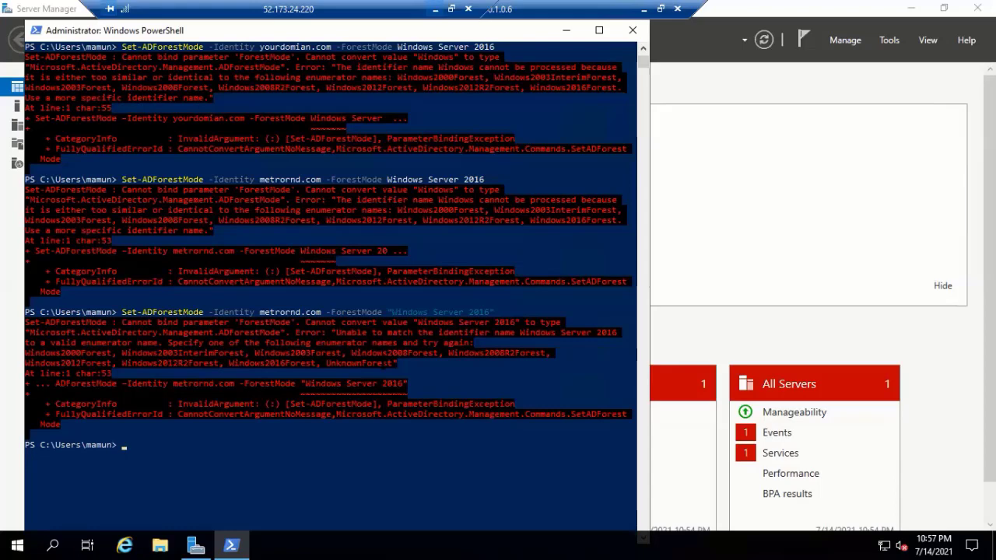
- Run Set-ADForestMode for metrornd.com with WindowsServer2016Forest, then recall that command
click(451, 8)
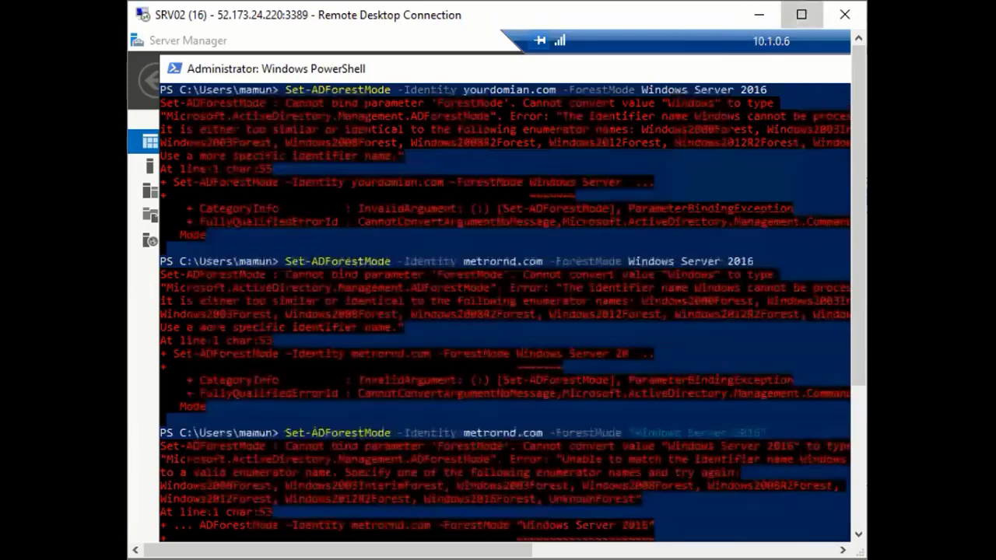
click(801, 14)
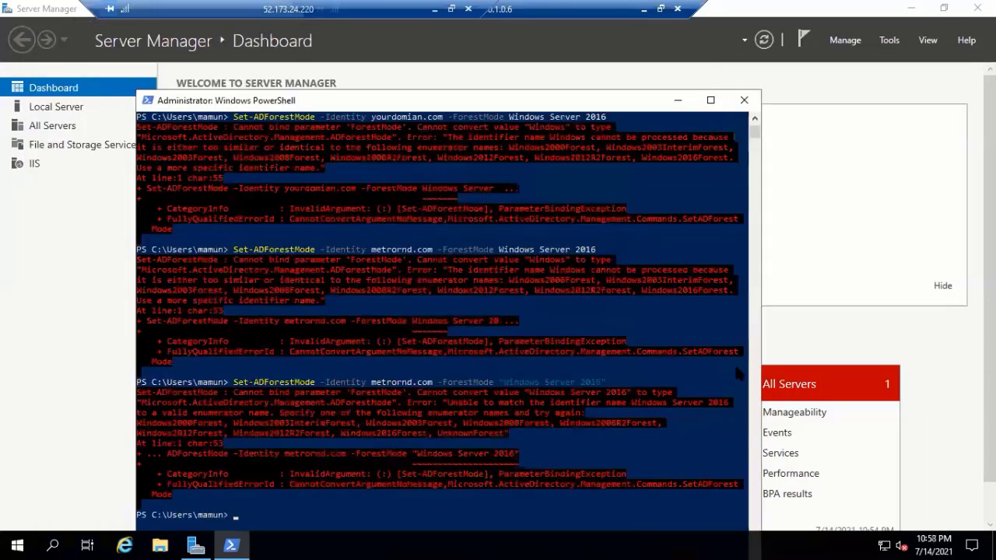
scroll(739, 373, up, 3)
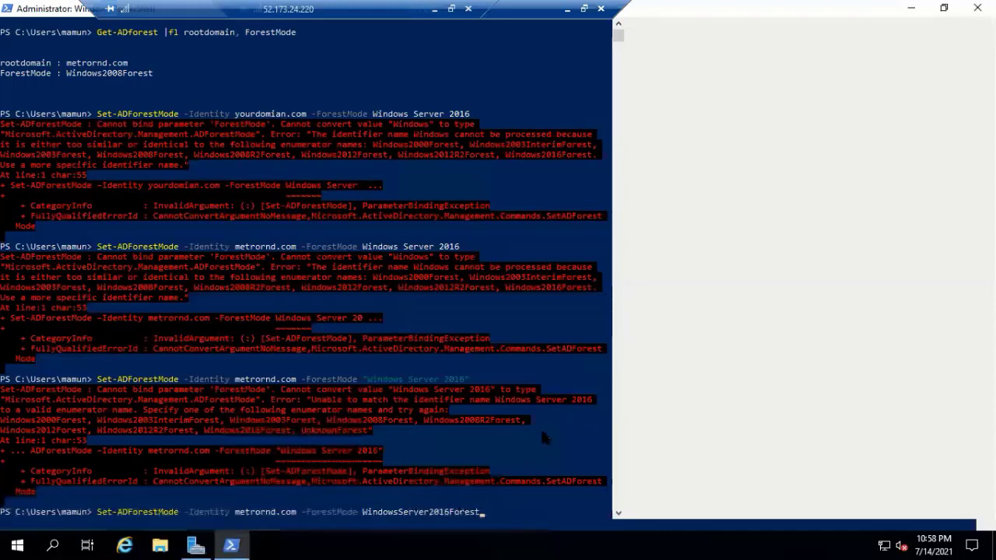
scroll(543, 437, down, 3)
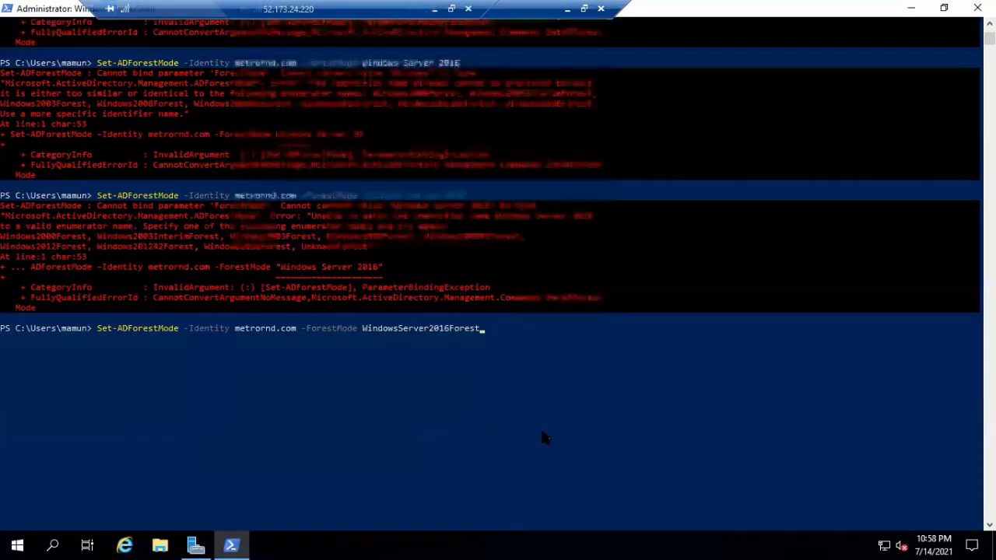
scroll(543, 437, down, 1)
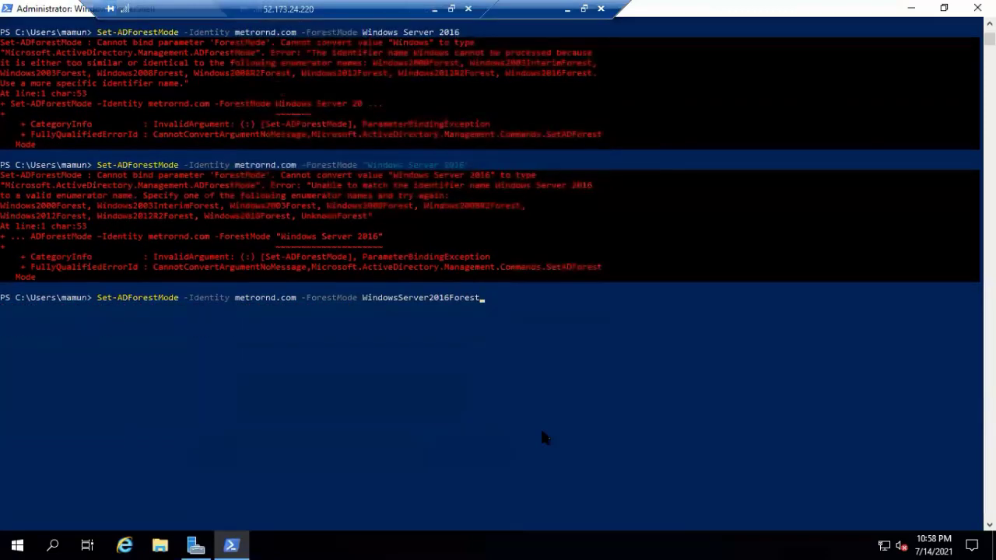
key(Return)
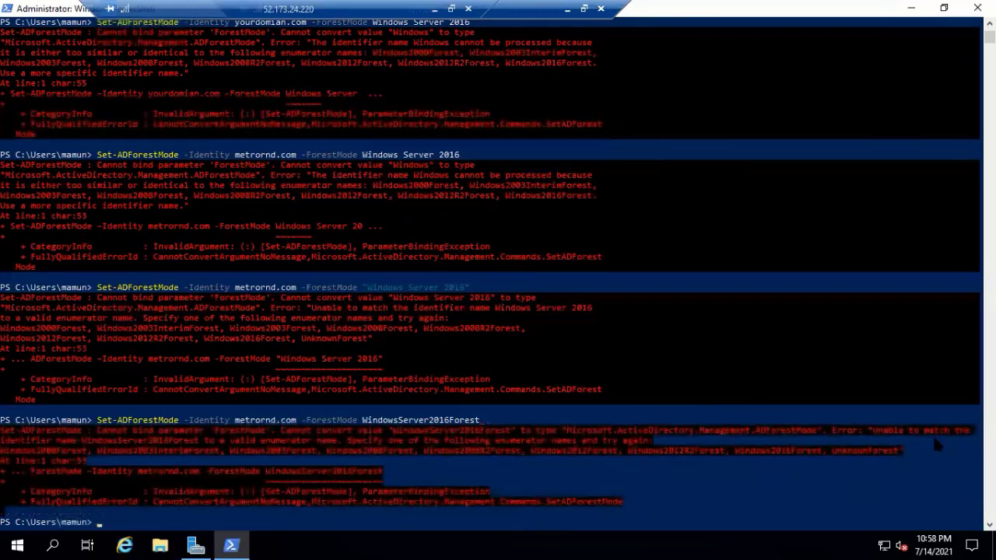
scroll(566, 445, down, 2)
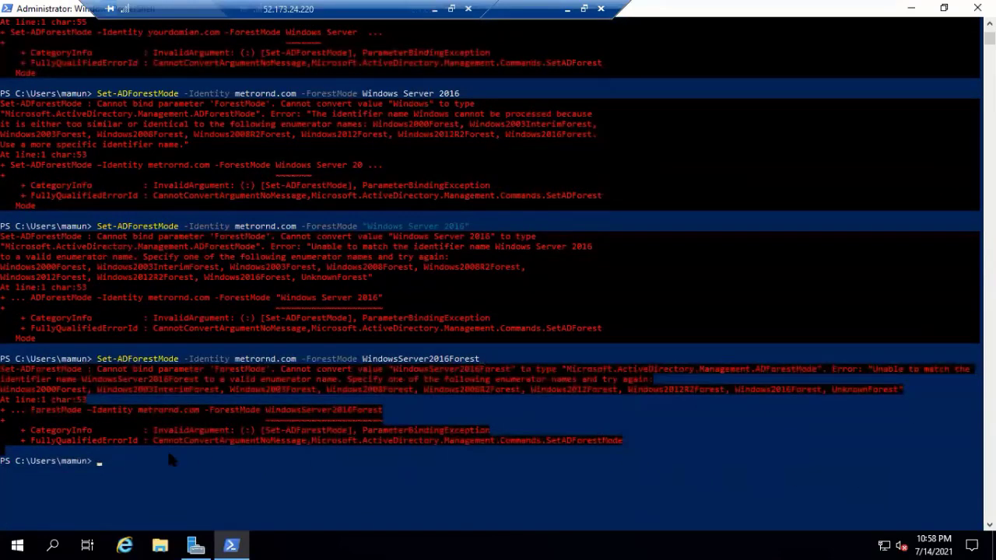
key(Up)
scroll(647, 457, down, 3)
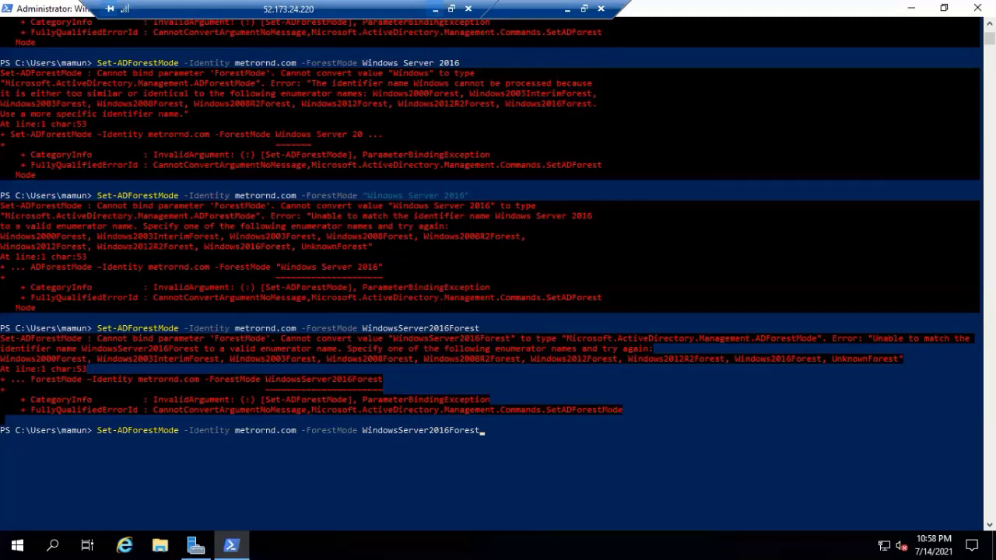
- Switch from PowerShell to Server Manager's Dashboard using Alt+Tab
click(439, 7)
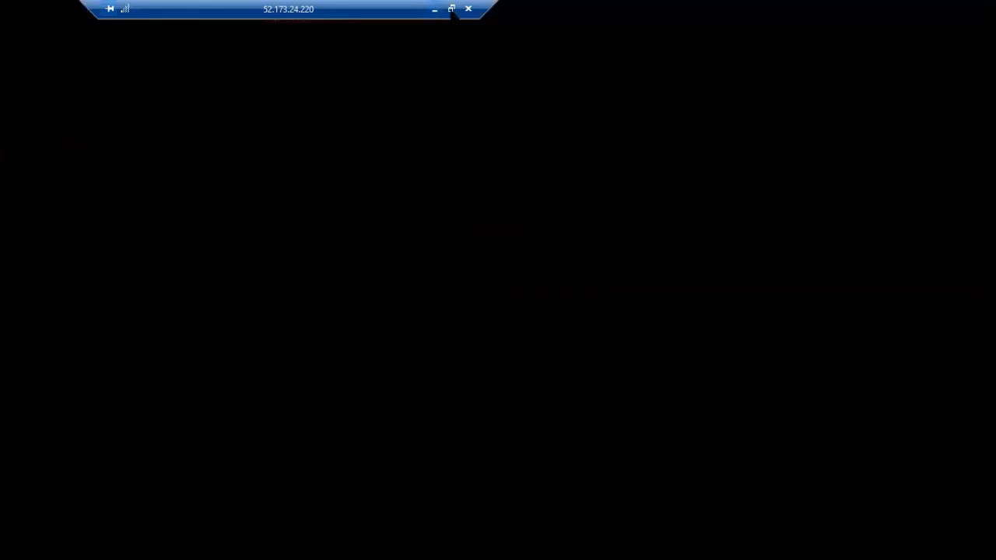
click(451, 9)
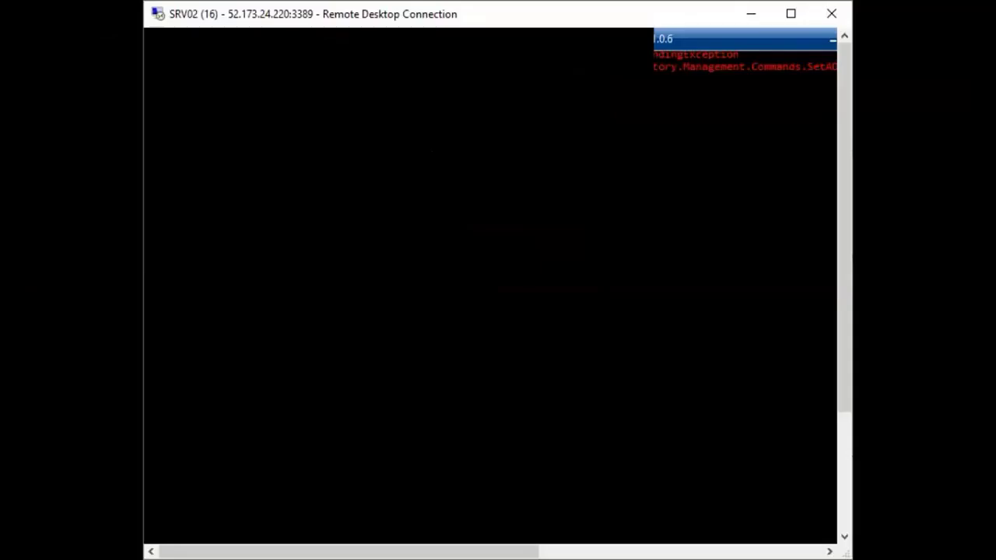
click(791, 14)
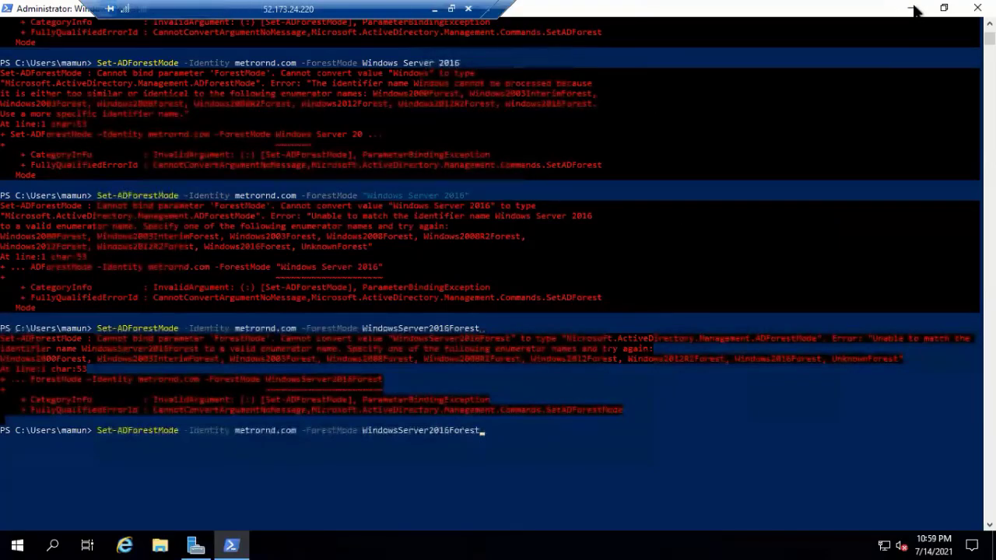
key(alt+Tab)
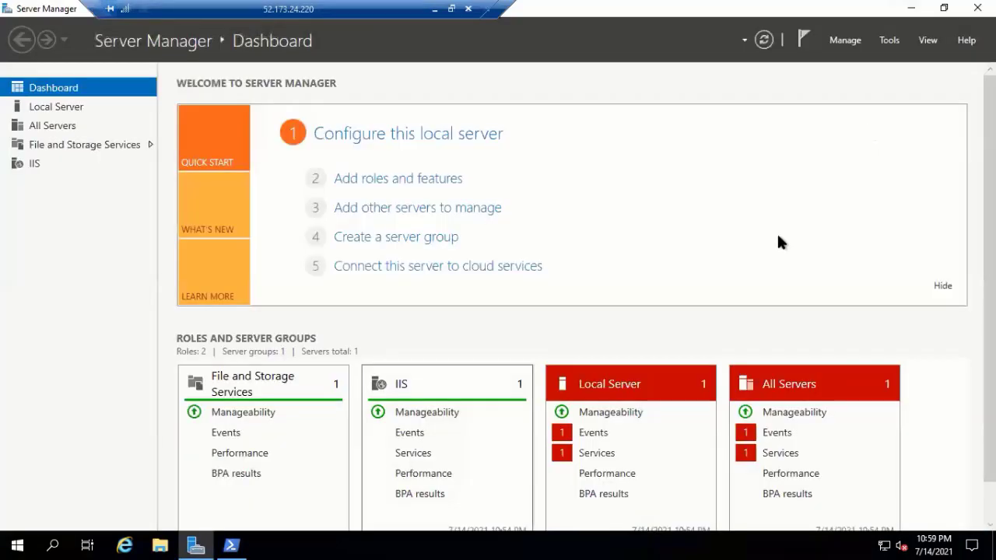
- Reopen Active Directory Users and Computers, expand metrornd.com, then minimize the console
click(886, 42)
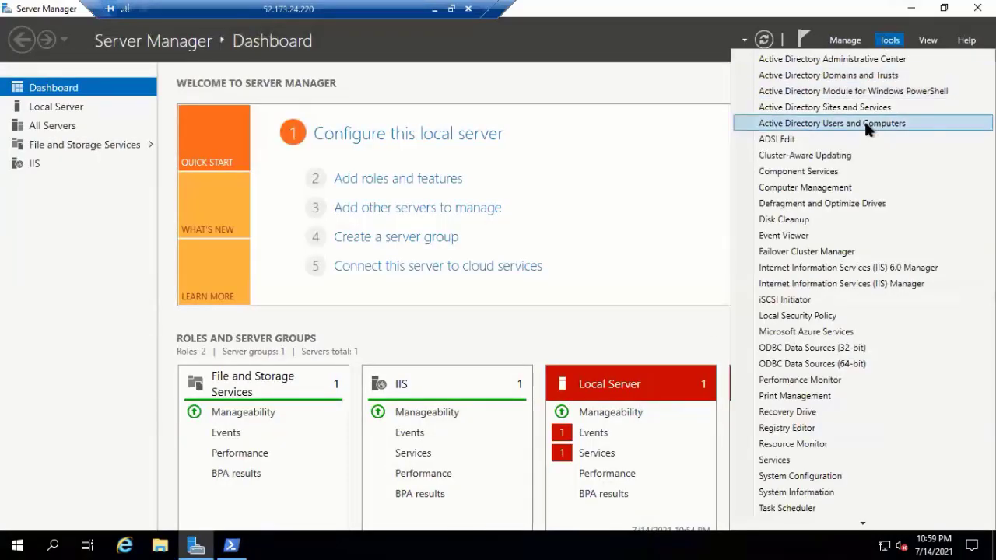
click(863, 122)
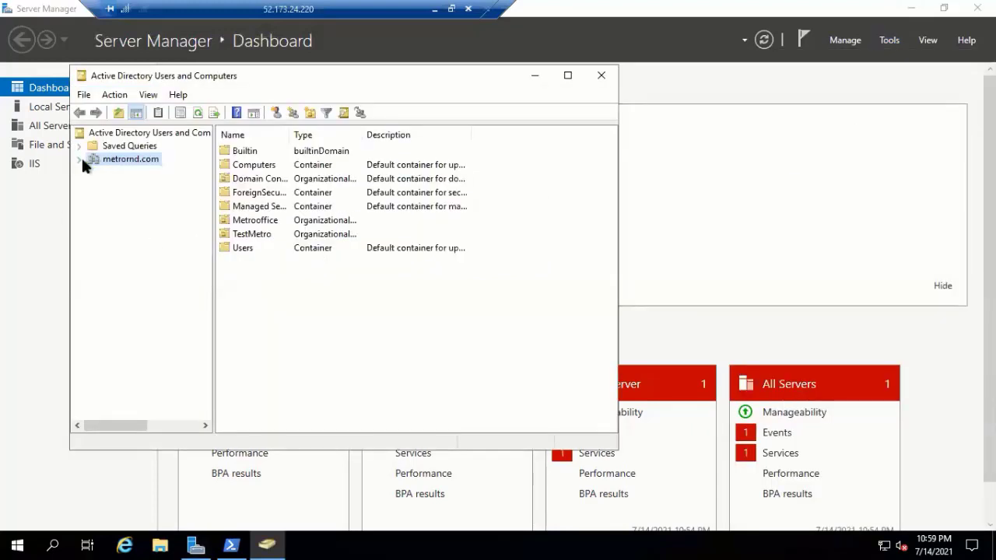
click(81, 161)
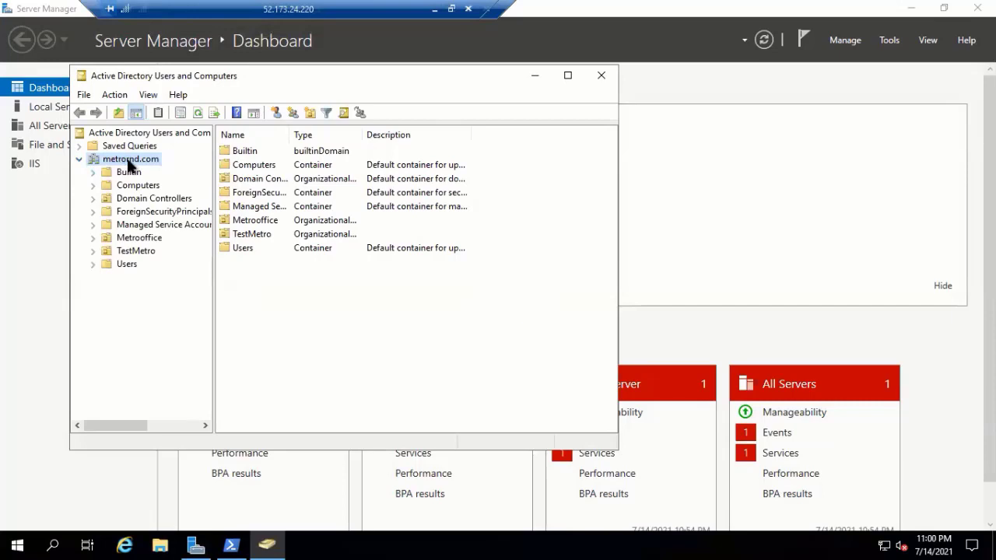
right_click(130, 166)
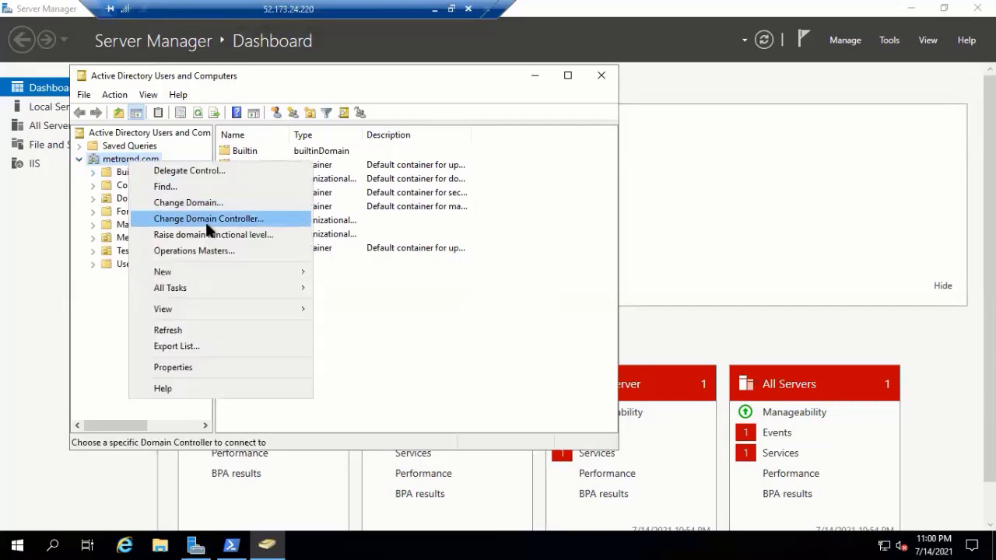
click(537, 75)
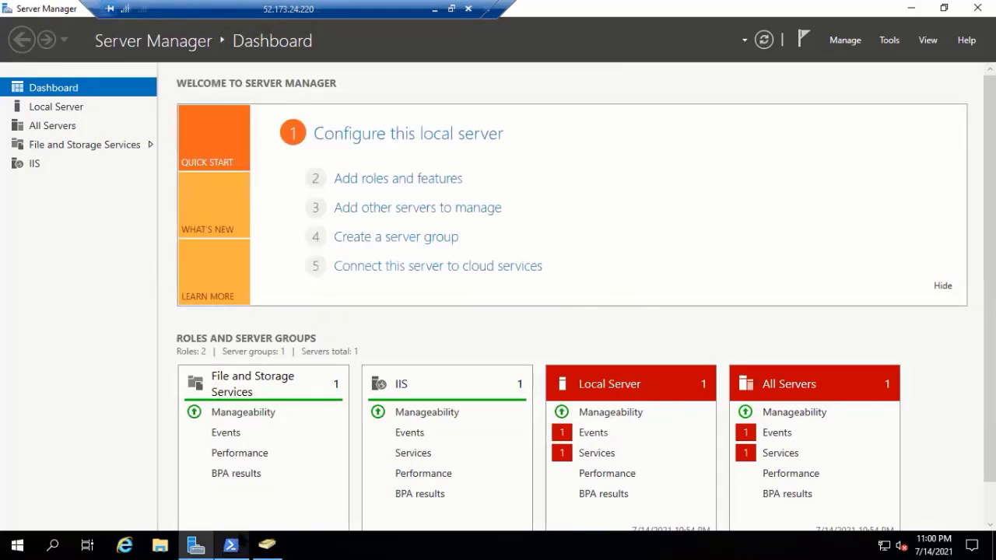
- Minimize Server Manager and the remote session, then launch Windows PowerShell from local search
click(913, 8)
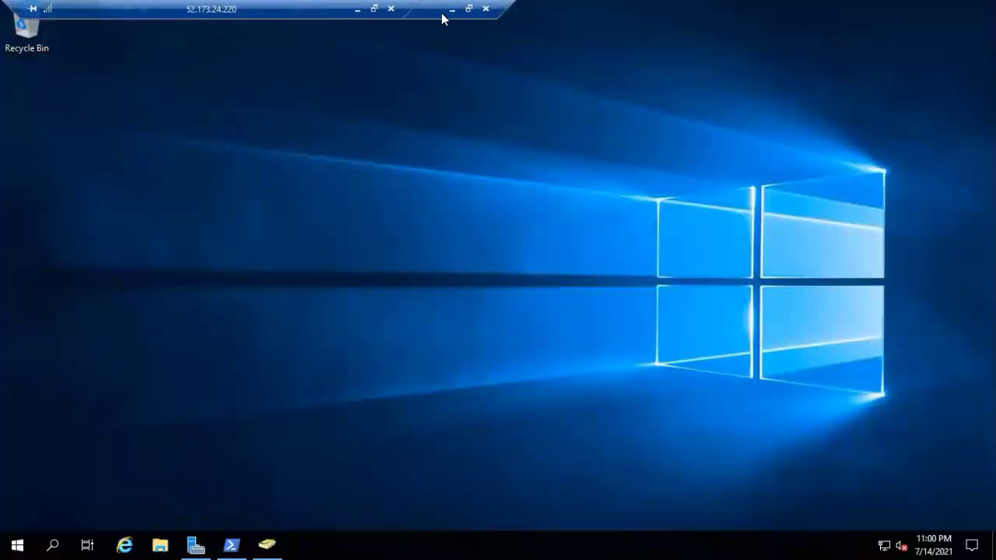
click(454, 14)
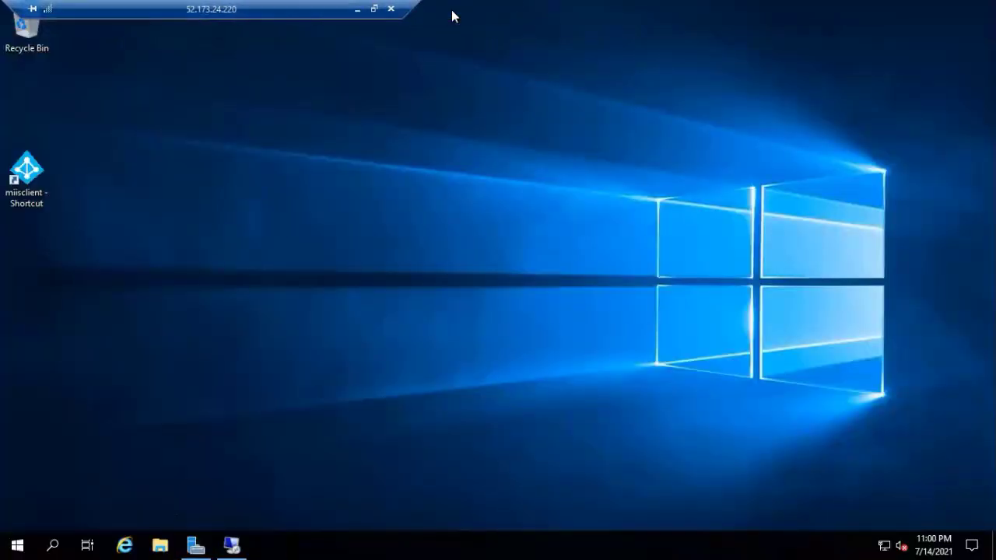
key(super+s)
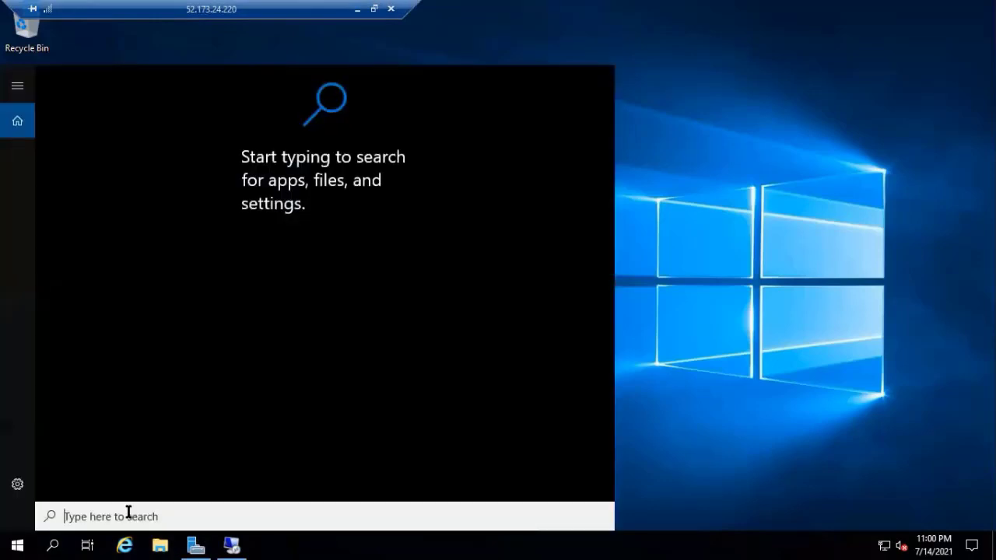
text(w)
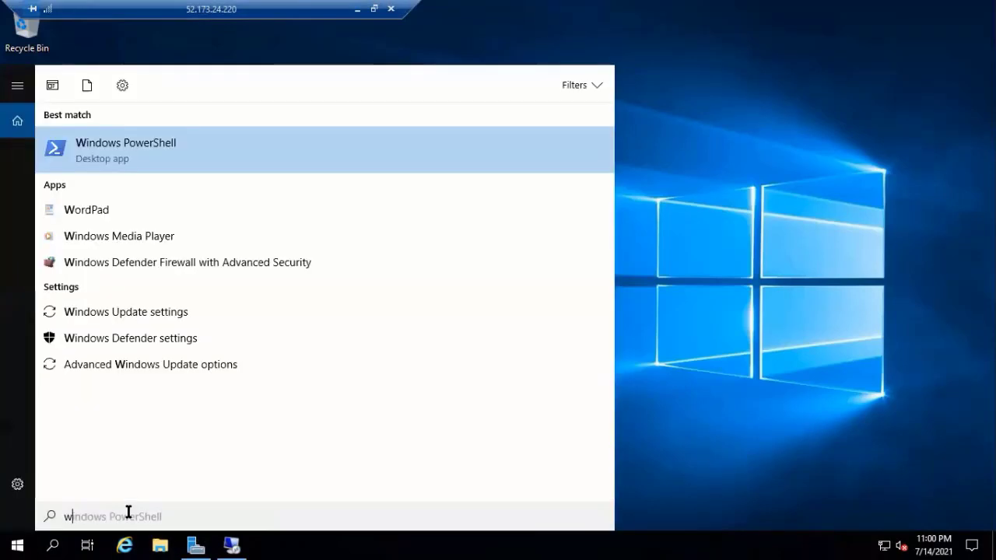
click(148, 141)
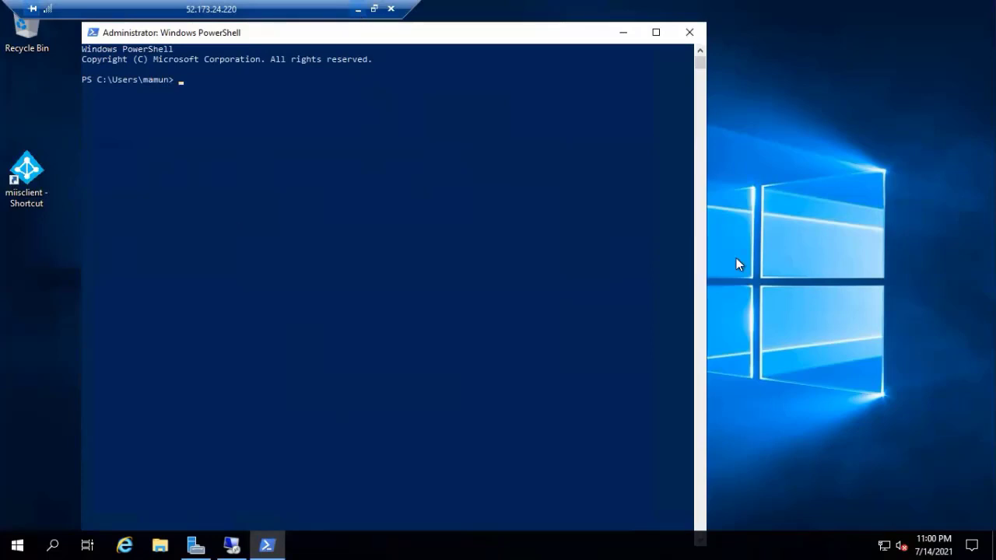
- Run Get-ADforest | fl rootdomain, ForestMode to show metrornd.com at Windows2008Forest, then copy the mode value
right_click(201, 80)
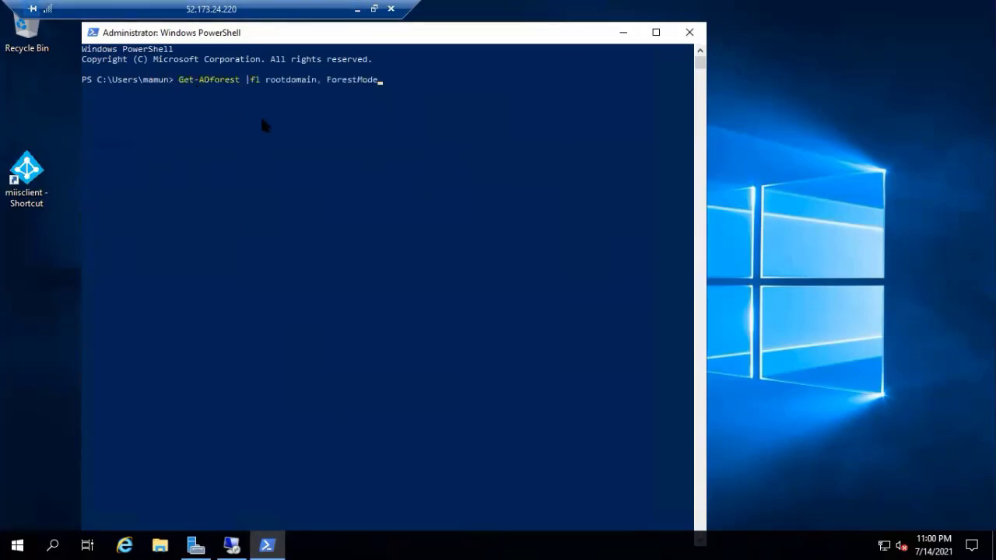
key(Return)
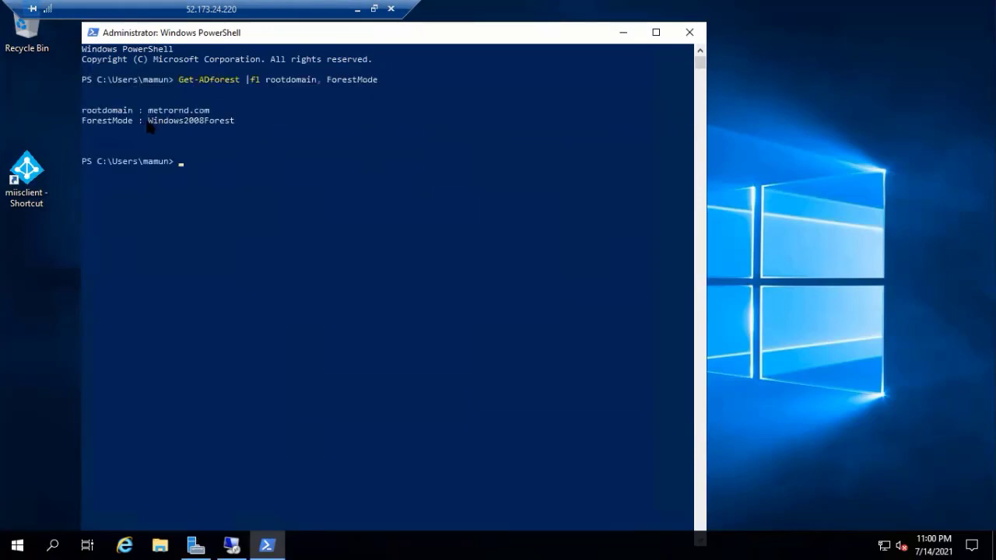
drag(147, 124, 237, 128)
key(super+c)
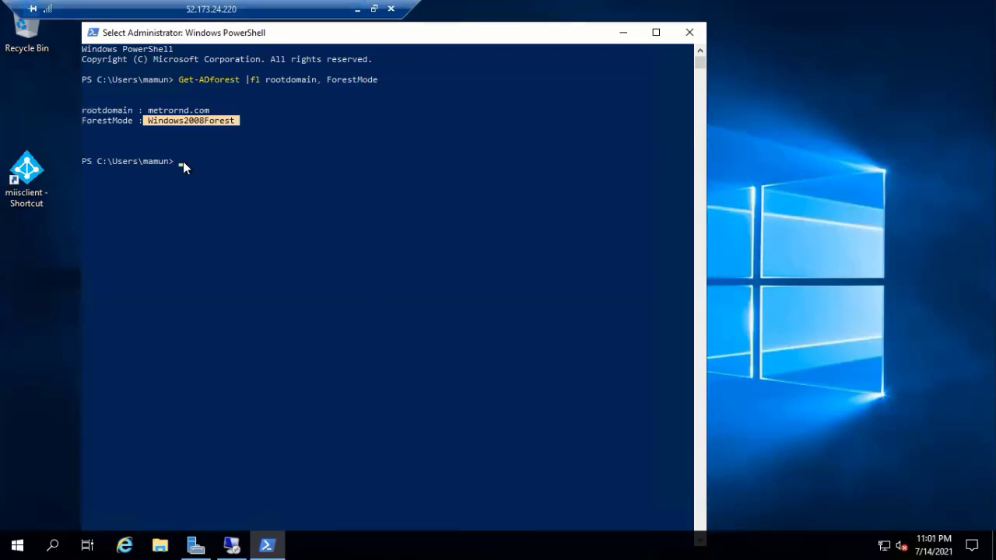
right_click(182, 161)
right_click(174, 165)
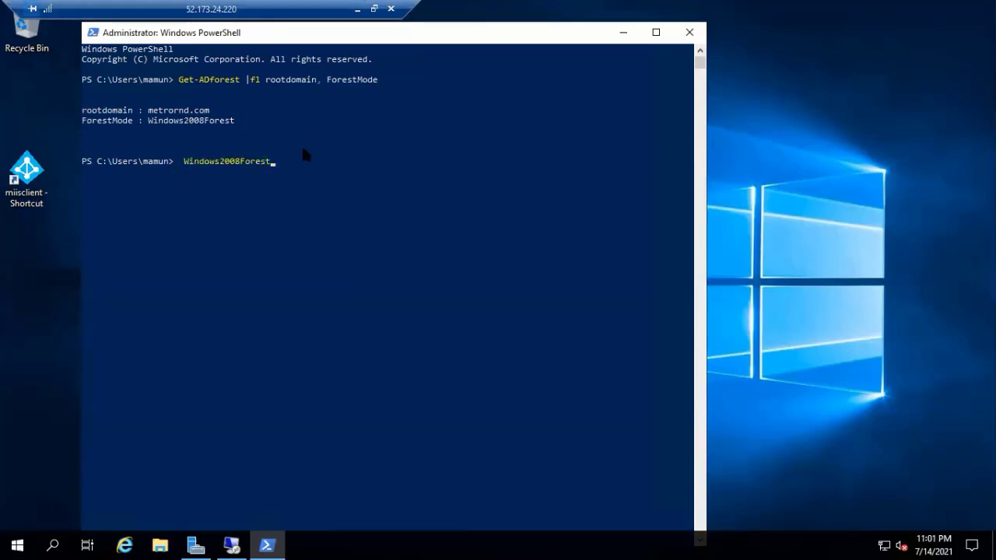
key(Escape)
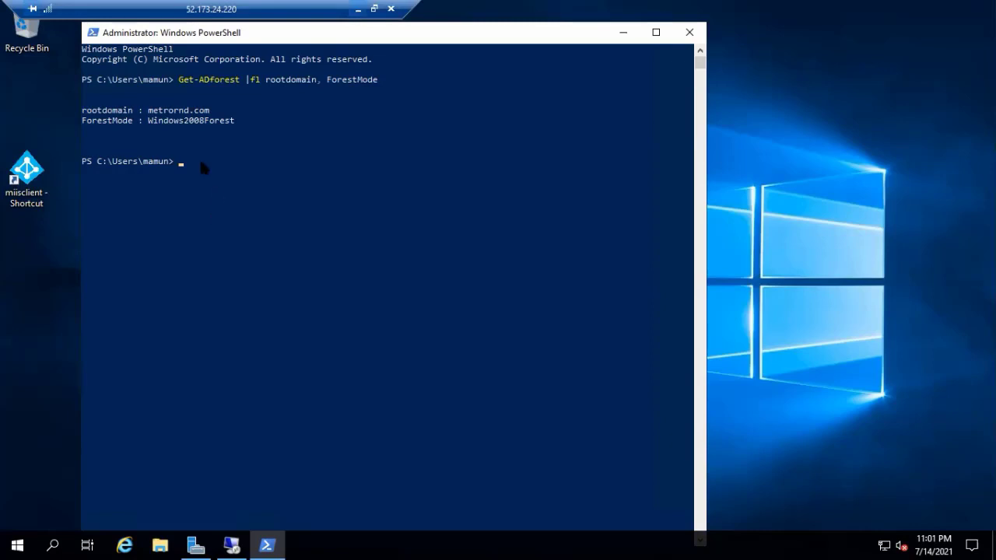
- Run Set-ADForestMode -Identity metrornd.com -ForestMode Windows2016Forest and confirm with Y
text(Set-ADForestMode -Identity metrornd.com -ForestMode Windows2016Forest)
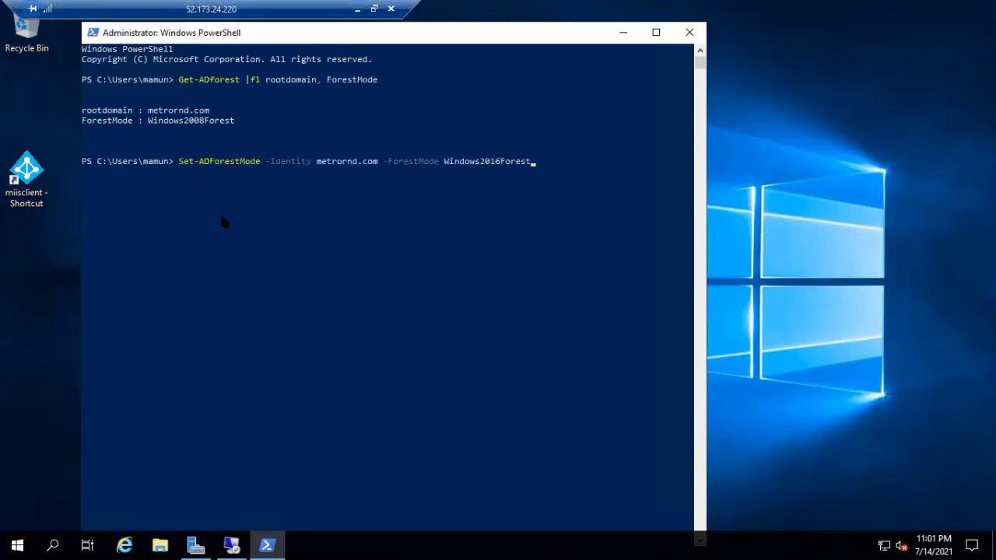
key(Return)
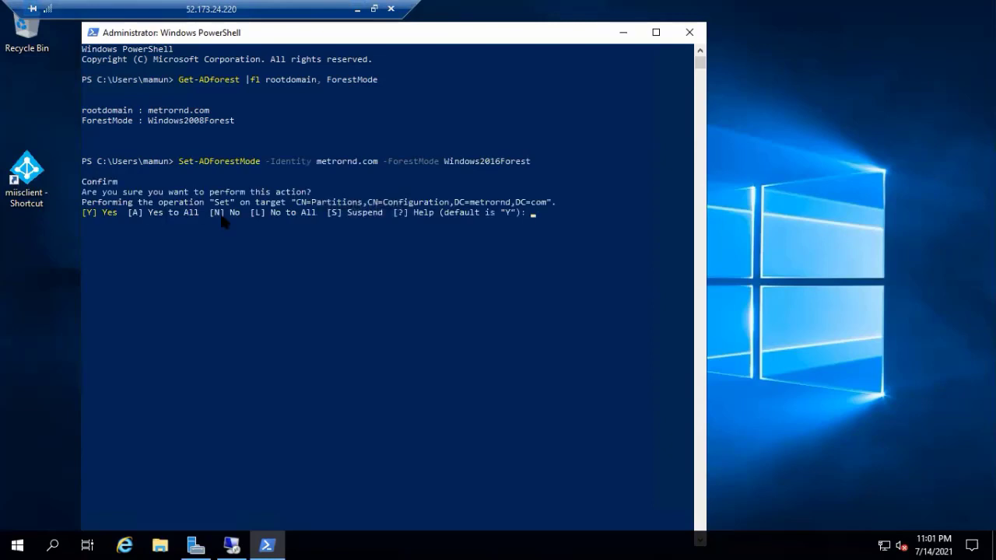
text(Y)
key(Return)
- Rerun the Get-ADforest query to confirm Windows2016Forest, then minimize the local PowerShell window
key(Up)
key(Up)
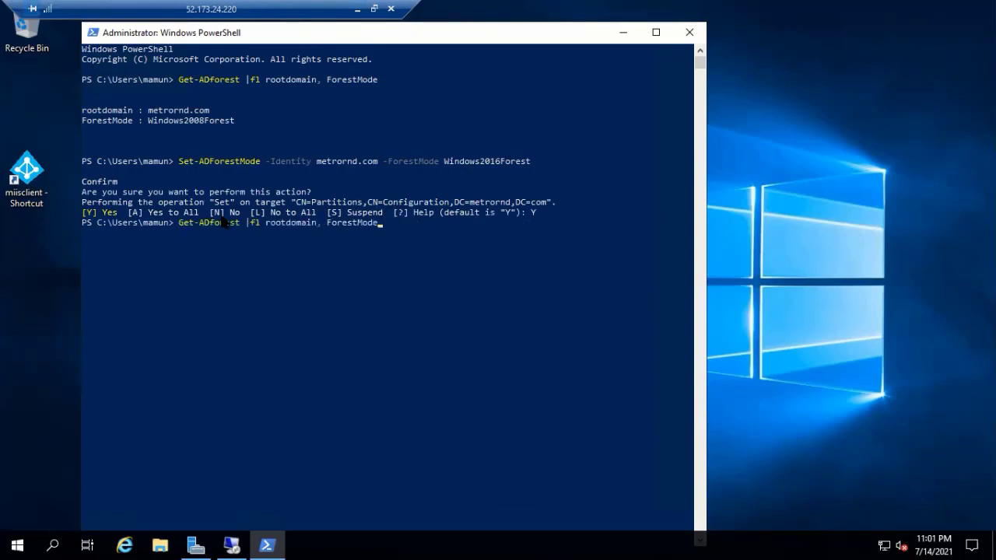
key(Return)
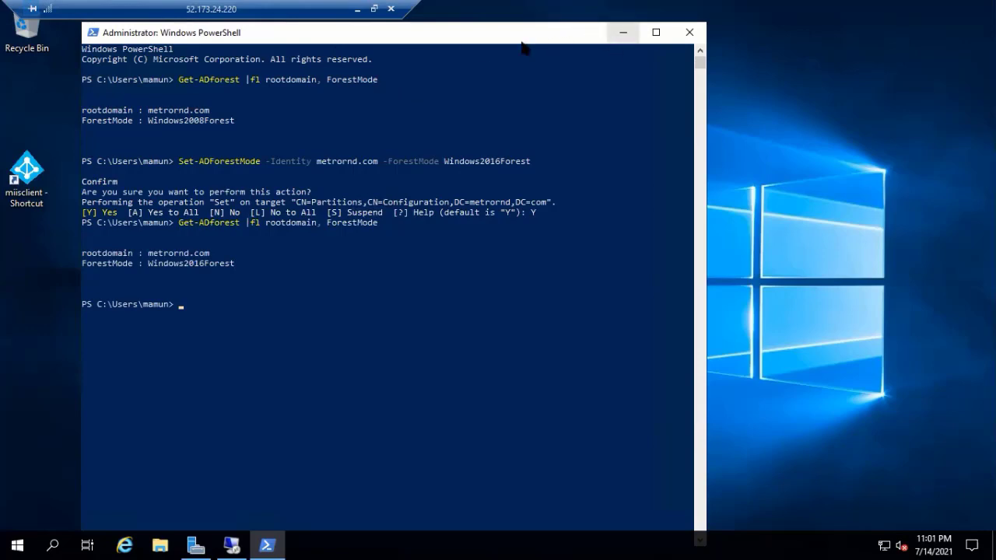
key(super+d)
- On the remote server, rerun Get-ADForest to show Windows2016Forest, then attempt switching to drive E:
click(231, 545)
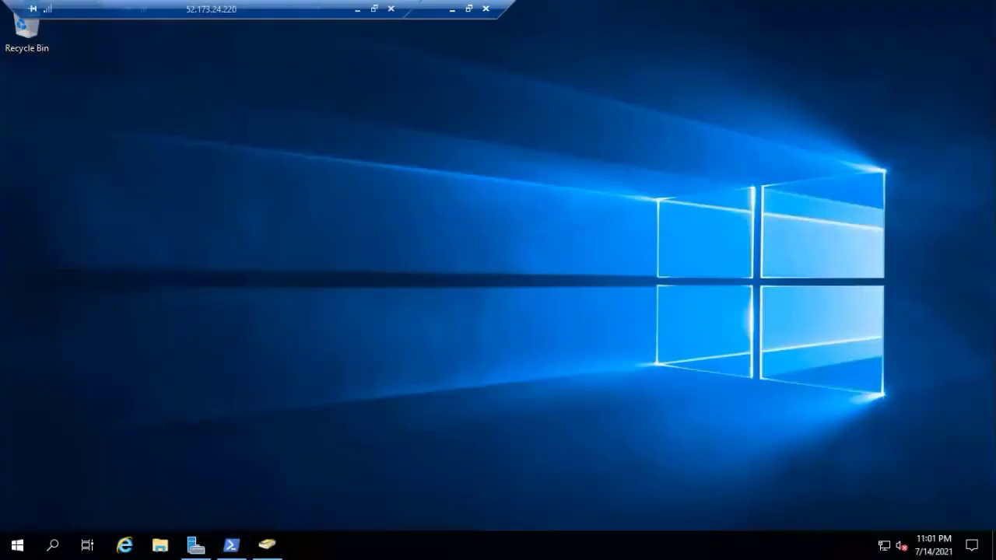
click(231, 544)
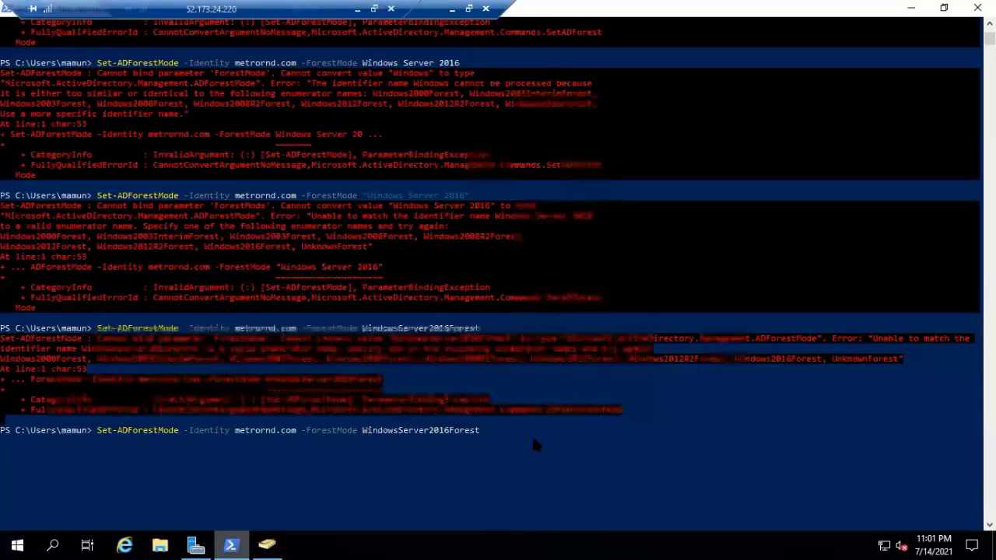
key(BackSpace)
key(BackSpace)
key(BackSpace)
key(BackSpace)
key(BackSpace)
key(BackSpace)
key(BackSpace)
key(BackSpace)
key(BackSpace)
key(BackSpace)
key(BackSpace)
key(BackSpace)
key(BackSpace)
key(BackSpace)
key(BackSpace)
key(BackSpace)
key(BackSpace)
key(BackSpace)
key(BackSpace)
key(BackSpace)
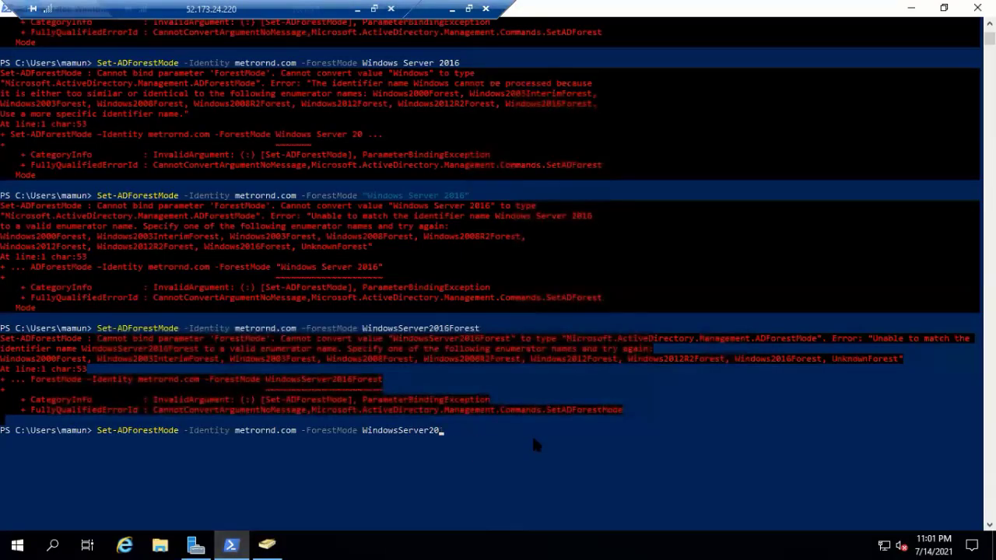
key(BackSpace)
key(BackSpace)
key(BackSpace)
key(BackSpace)
key(BackSpace)
key(BackSpace)
key(BackSpace)
key(BackSpace)
key(BackSpace)
key(BackSpace)
key(BackSpace)
key(BackSpace)
key(BackSpace)
key(BackSpace)
key(BackSpace)
key(BackSpace)
key(BackSpace)
key(BackSpace)
key(BackSpace)
key(BackSpace)
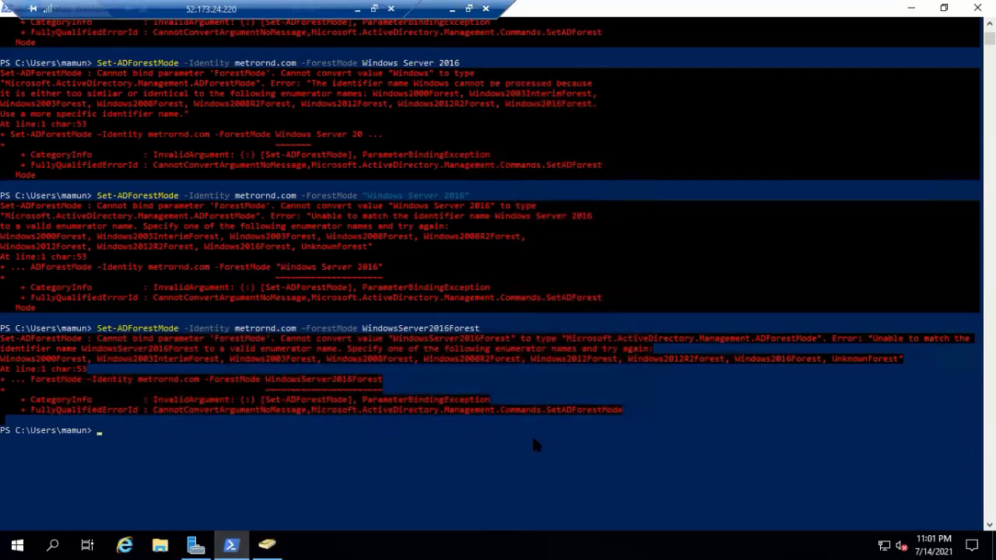
key(Up)
key(Up)
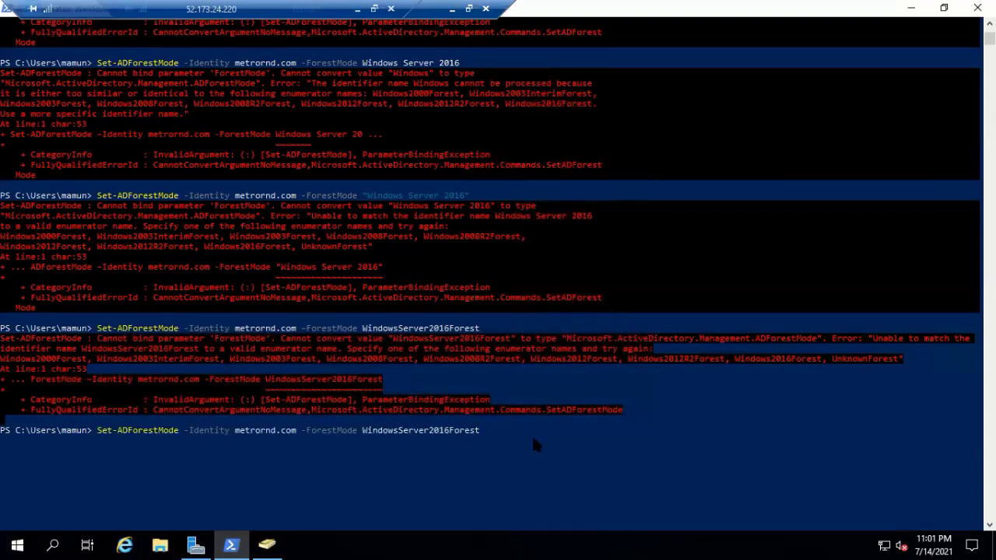
key(Up)
key(Up)
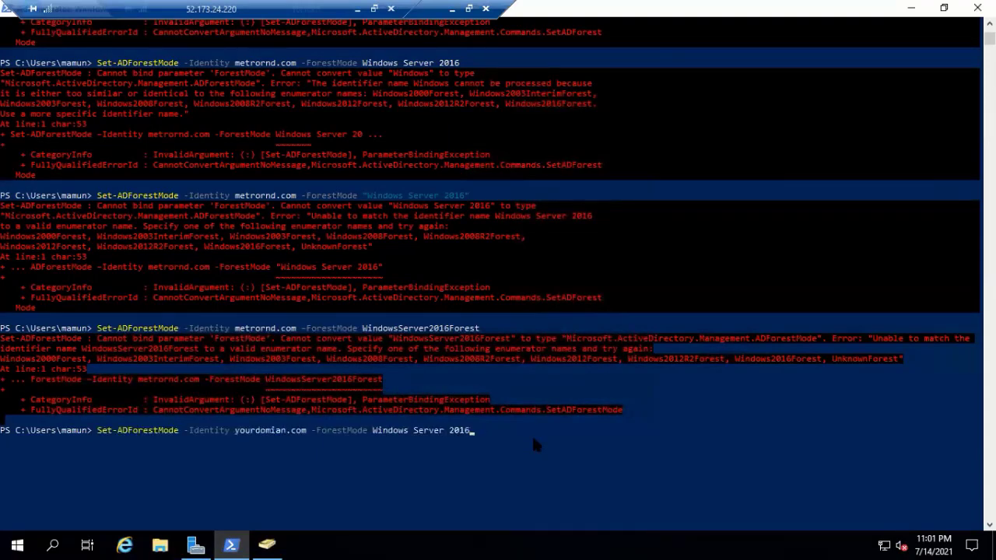
key(Up)
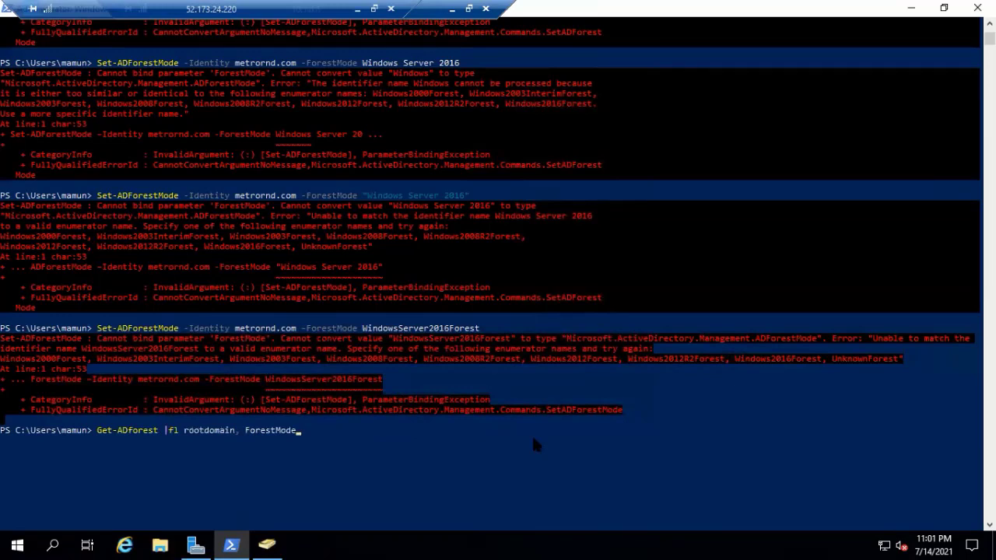
key(Return)
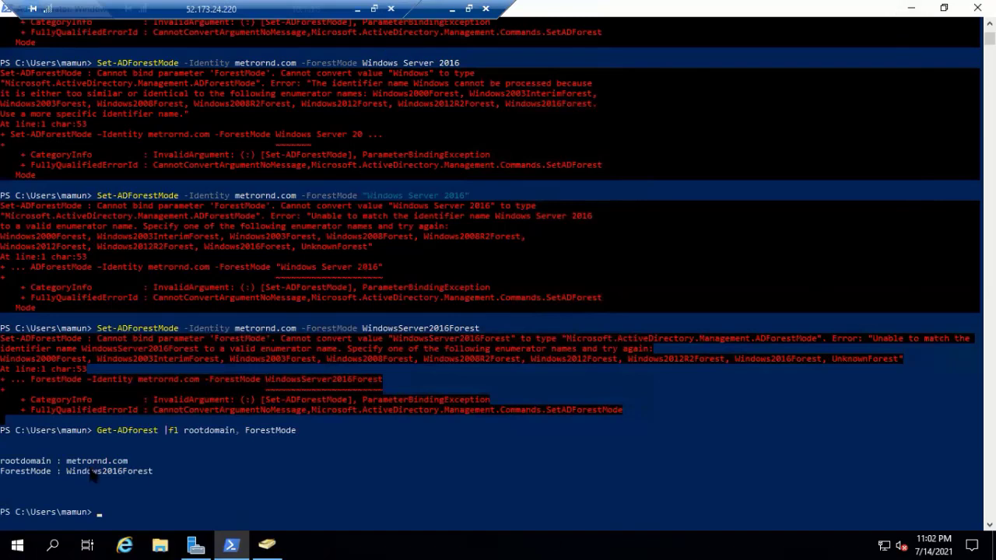
drag(71, 471, 158, 480)
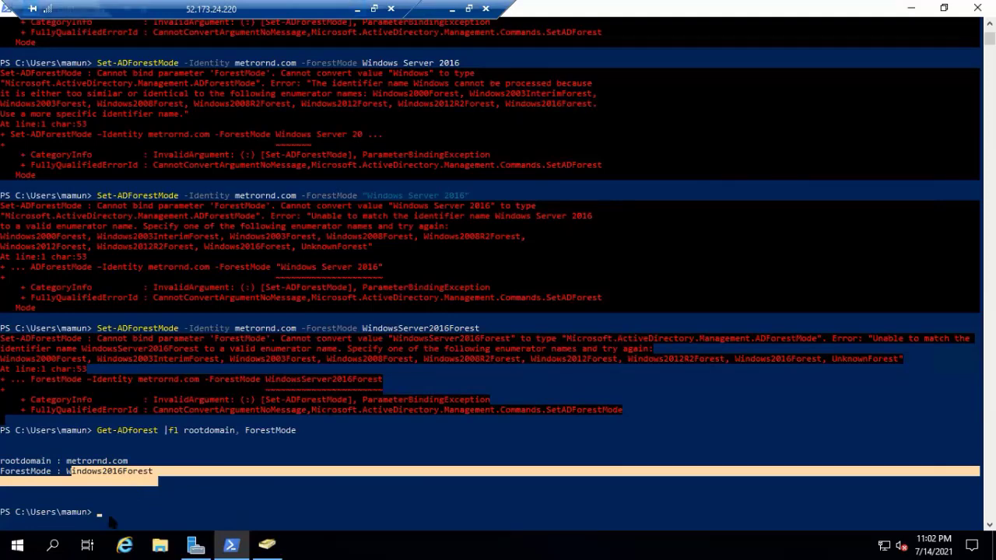
text(E)
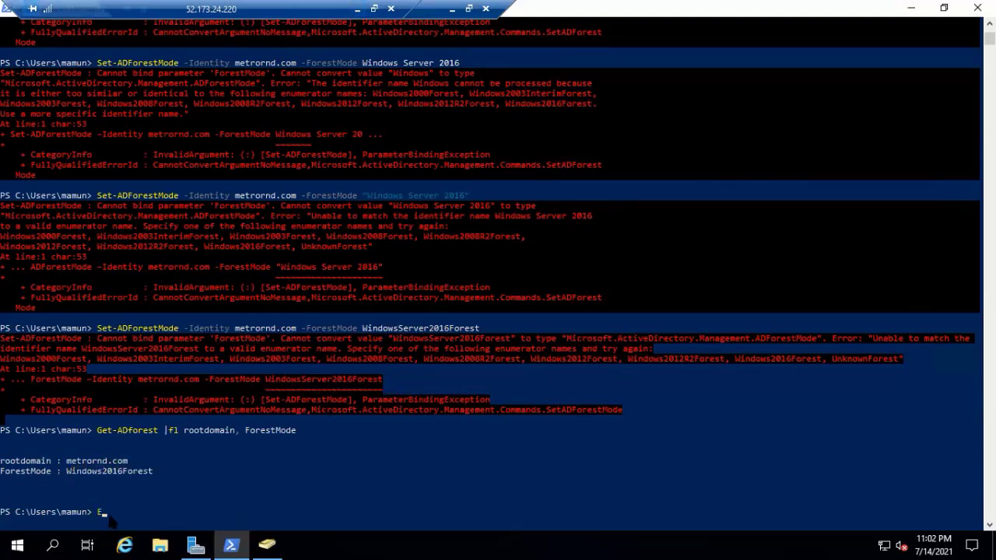
text(:)
key(Return)
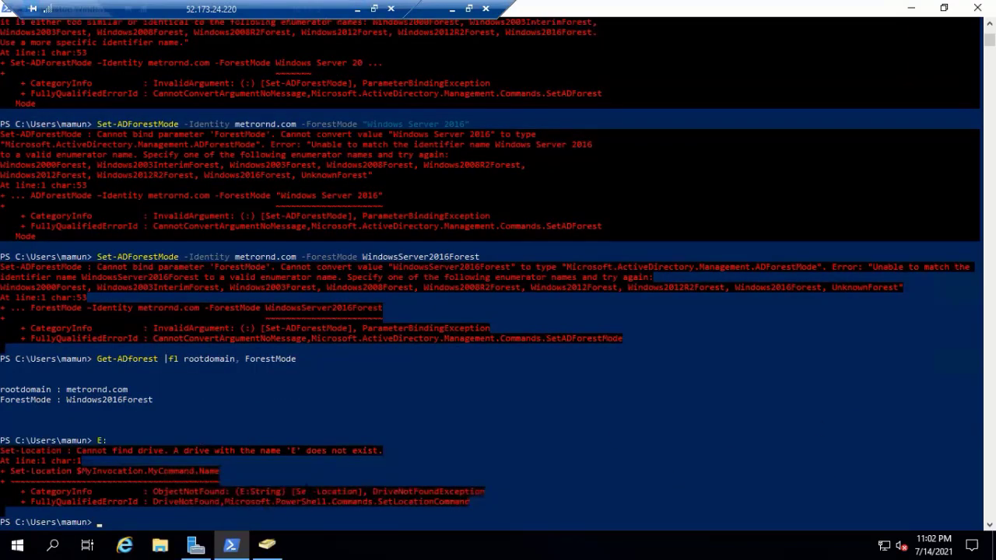
- Close PowerShell and launch Command Prompt as administrator from Windows search
click(972, 8)
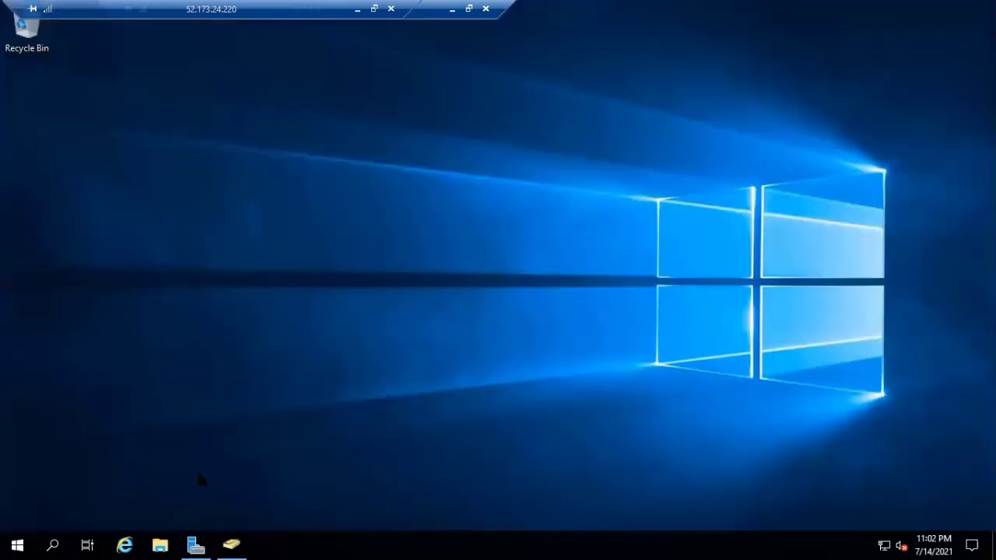
click(52, 544)
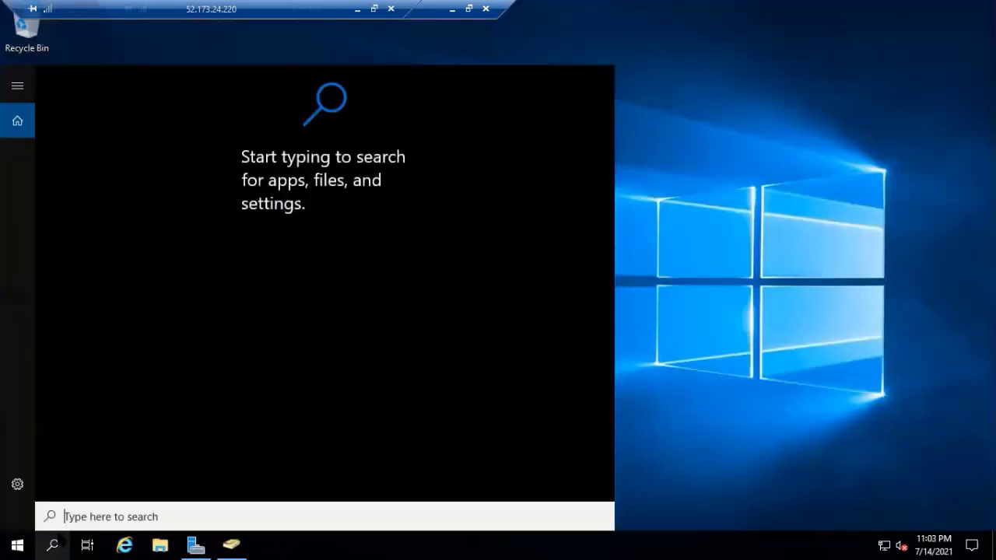
text(c)
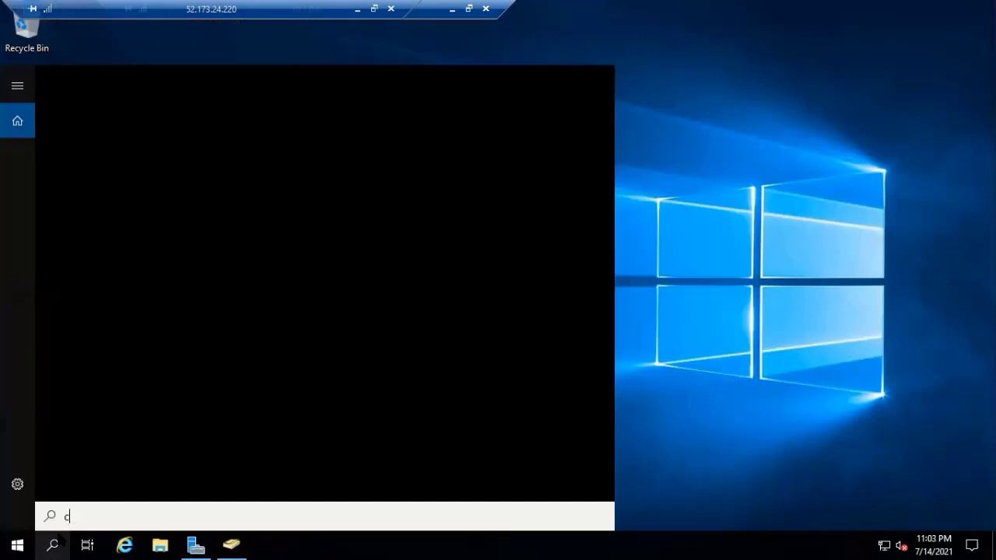
key(ctrl+shift+Return)
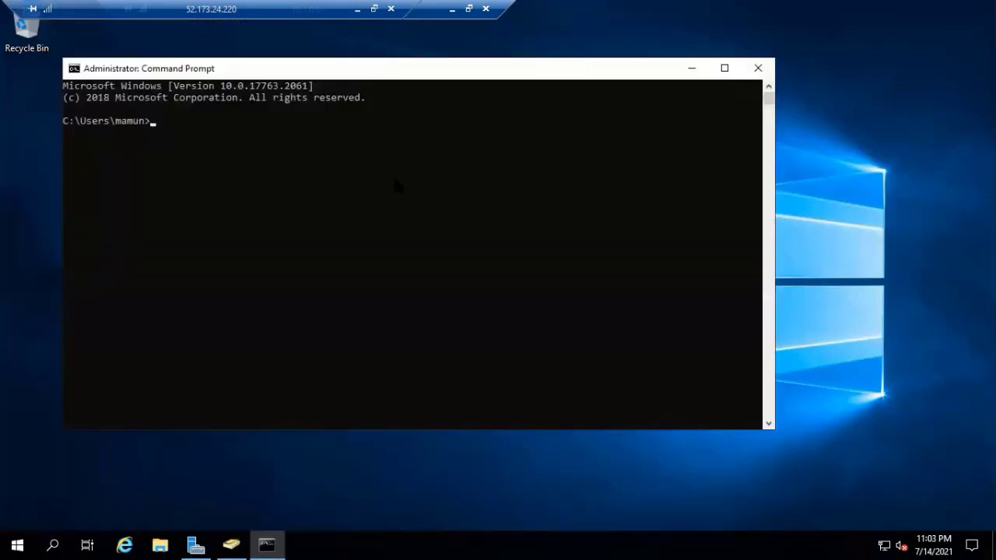
- Try switching to drive e:, which fails because the drive doesn't exist
text(e:)
key(Return)
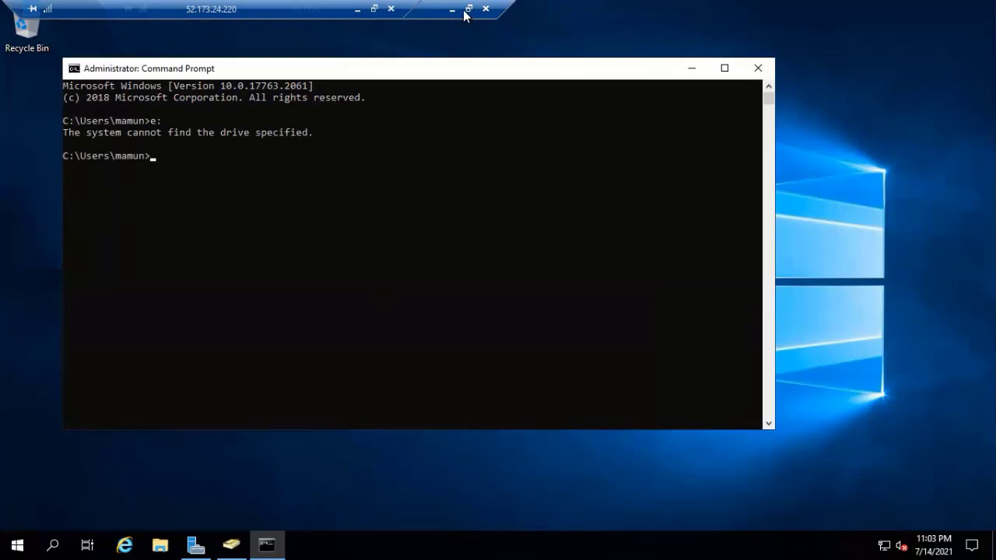
click(468, 8)
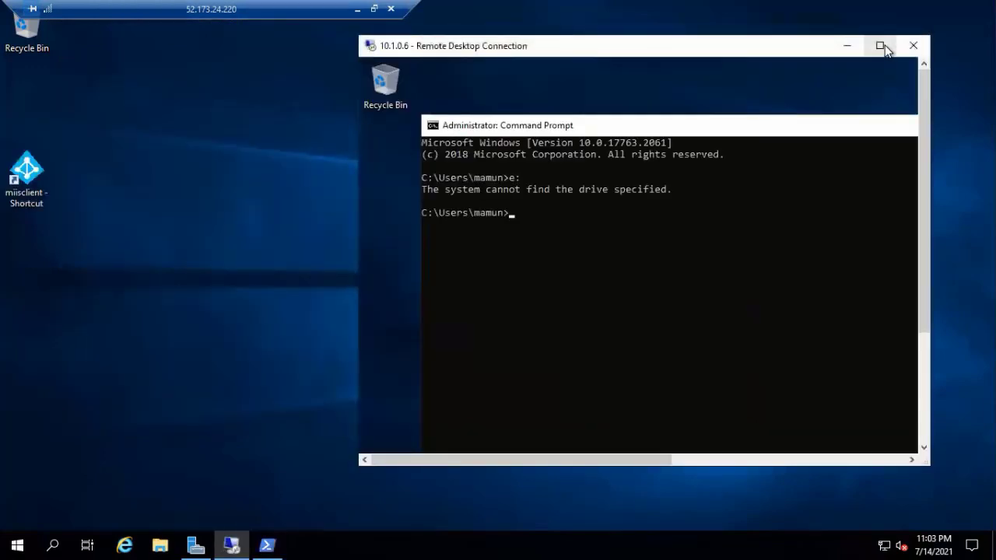
click(880, 46)
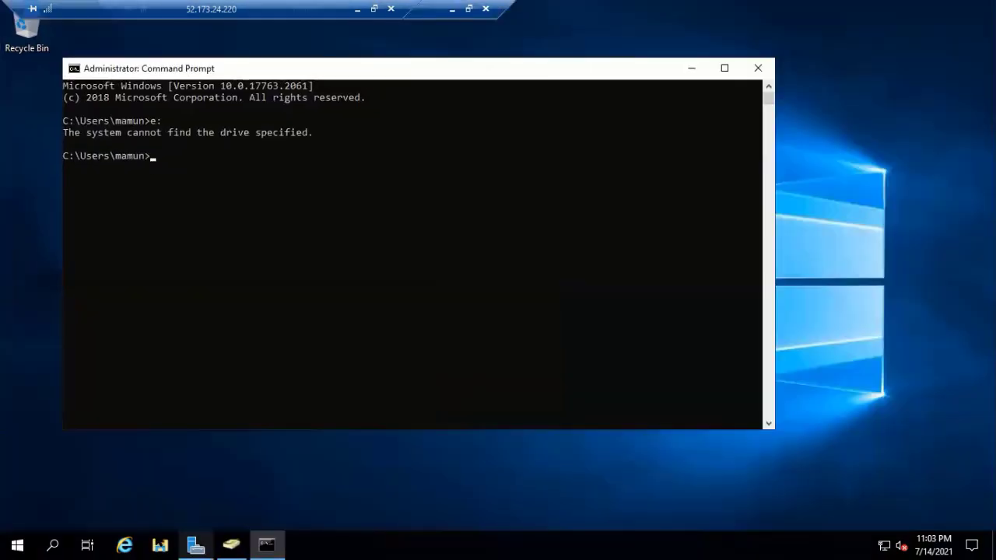
- Mount the Exchange Server 2019 CU10 ISO from C:\iso as drive E:, then close Explorer
click(159, 544)
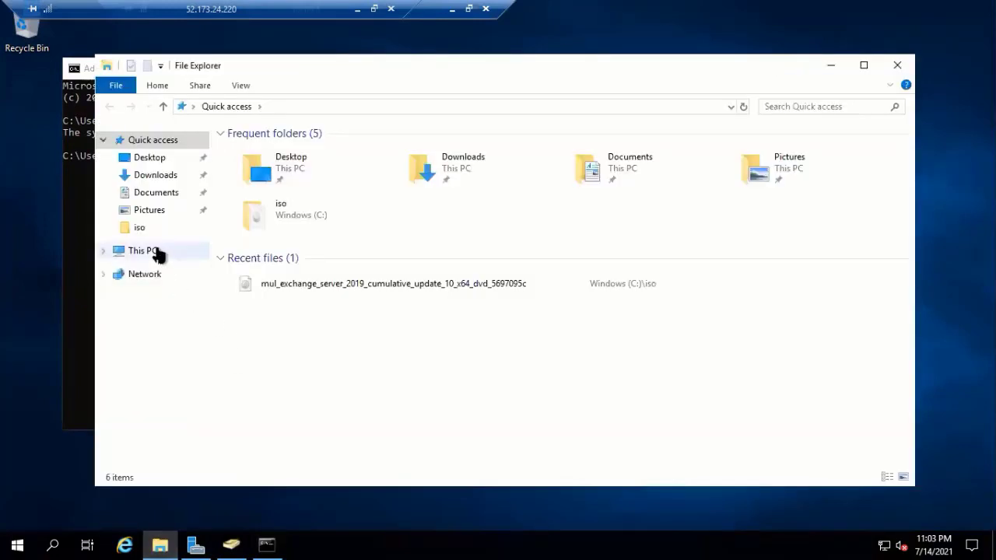
click(158, 252)
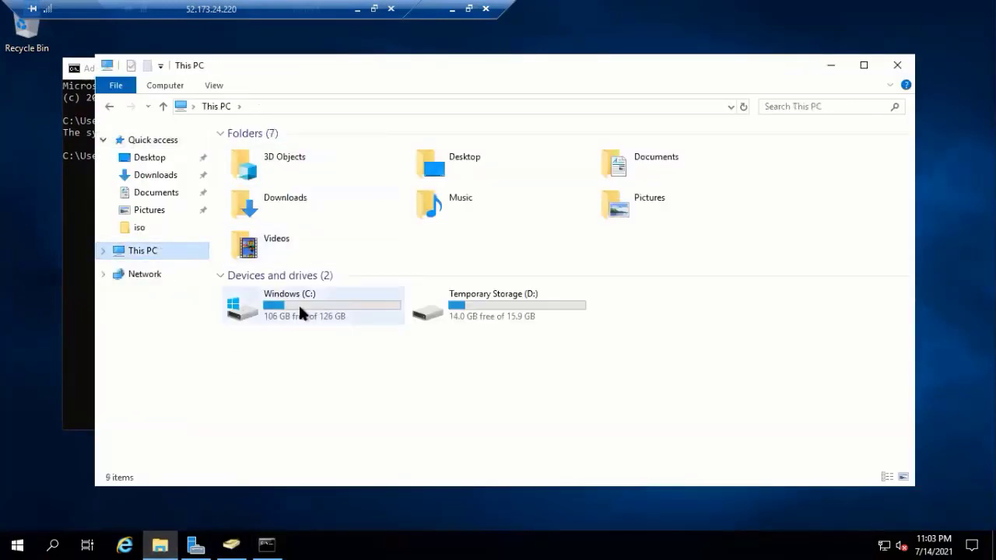
double_click(300, 311)
double_click(253, 181)
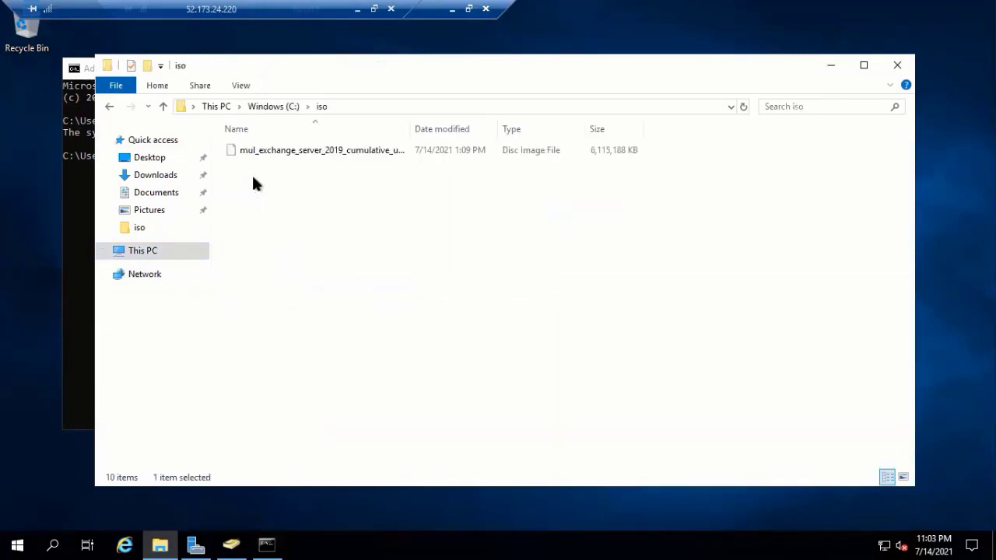
right_click(294, 149)
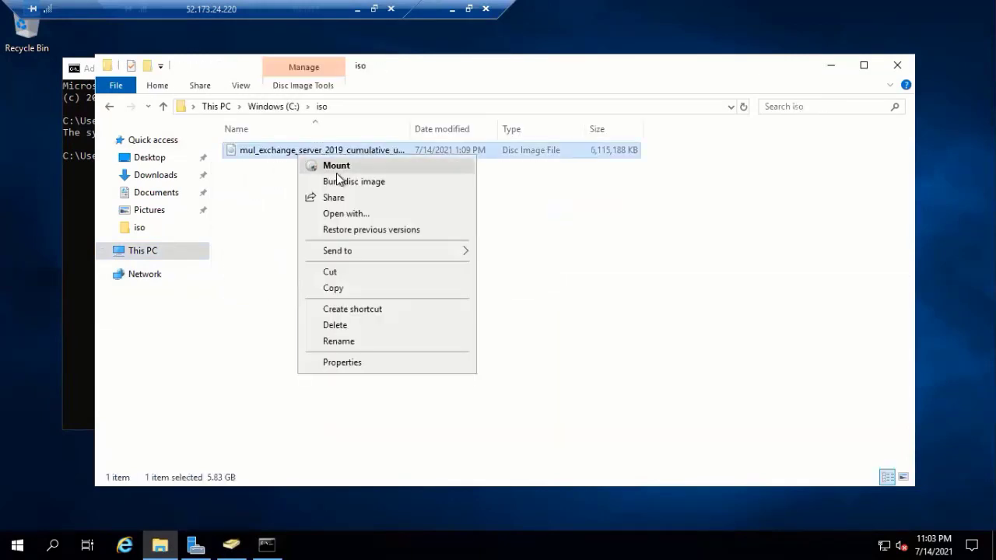
click(337, 167)
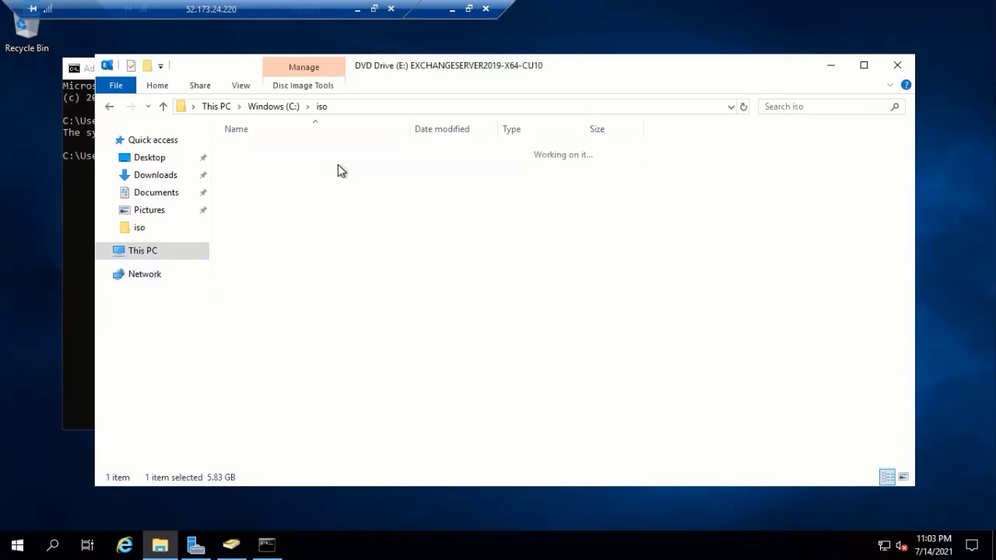
click(905, 69)
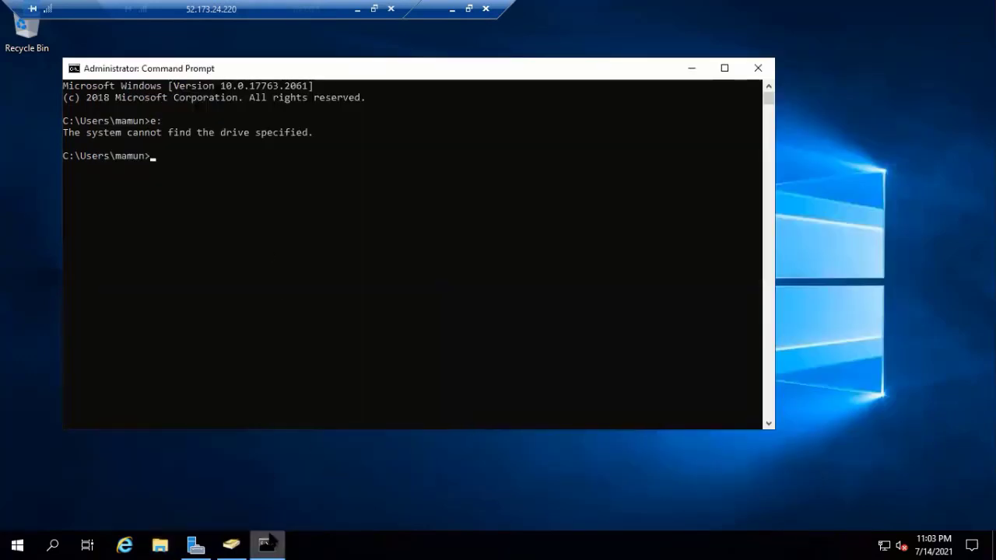
- Launch a second Command Prompt as administrator from the taskbar
right_click(270, 541)
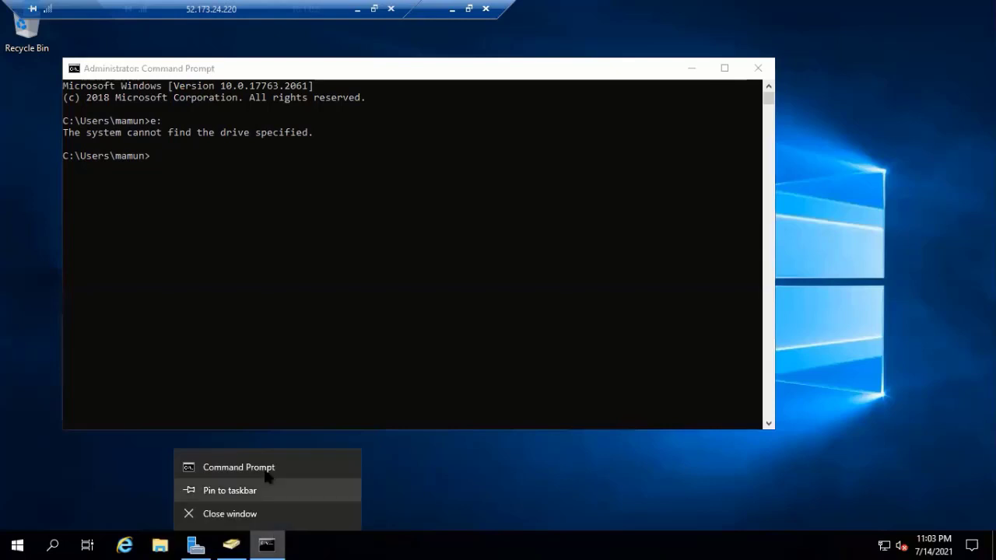
right_click(268, 471)
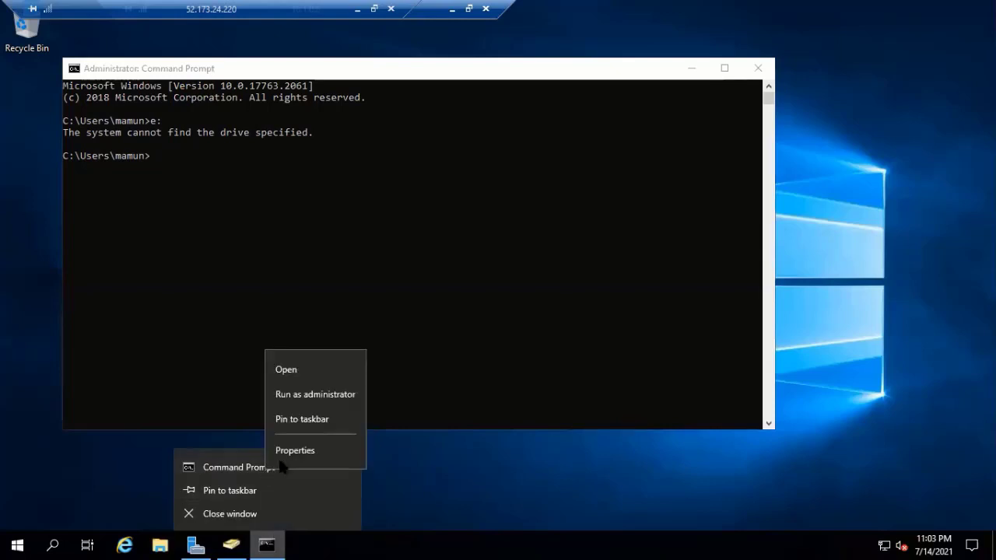
click(334, 393)
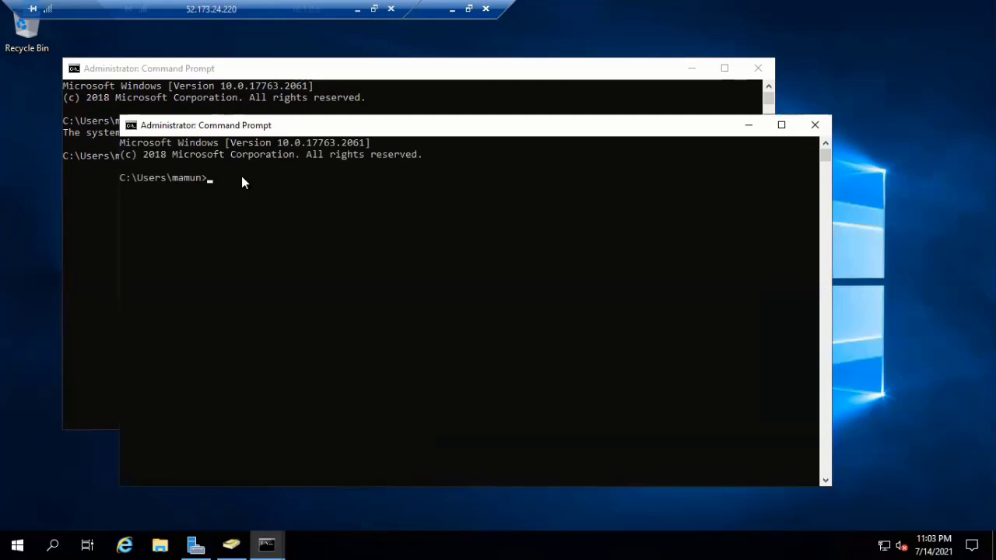
- On drive E:, run Setup.exe /PrepareSchema /IAcceptExchangeServerLicenseTerms
text(E:)
key(Return)
right_click(200, 208)
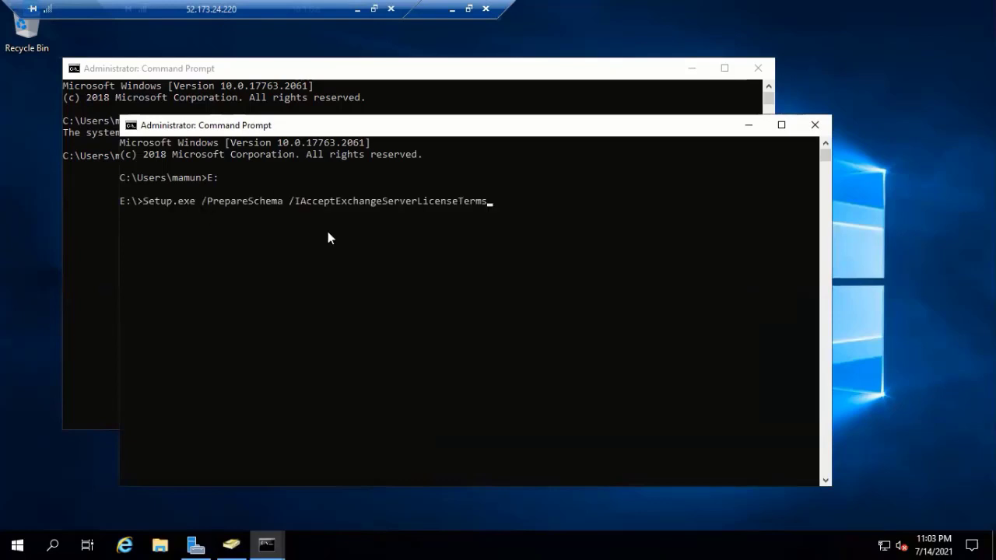
key(Return)
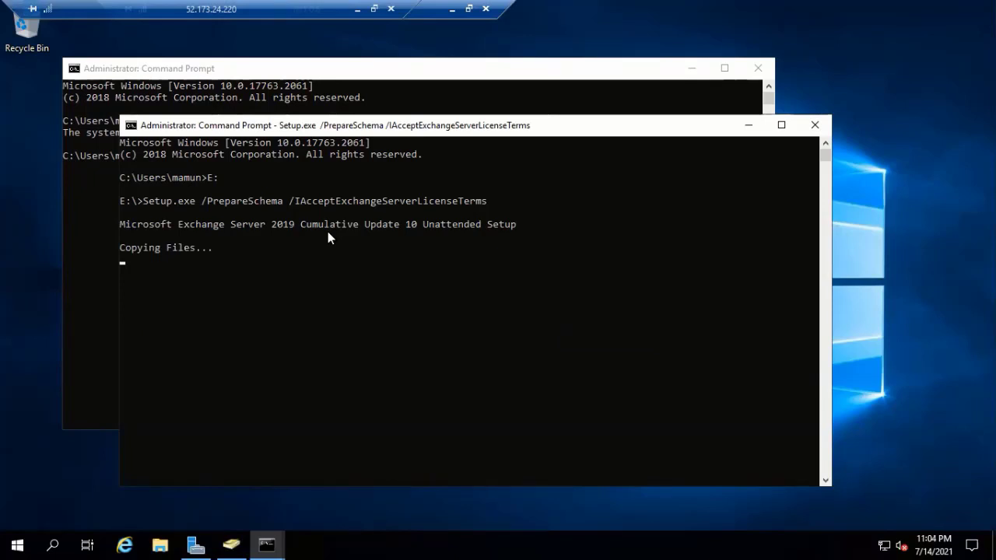
click(780, 125)
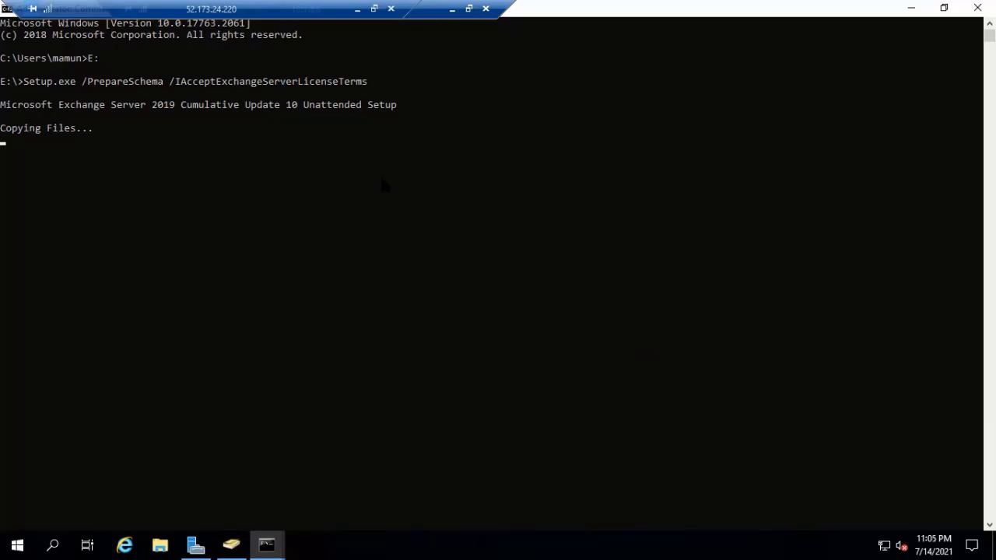
click(943, 14)
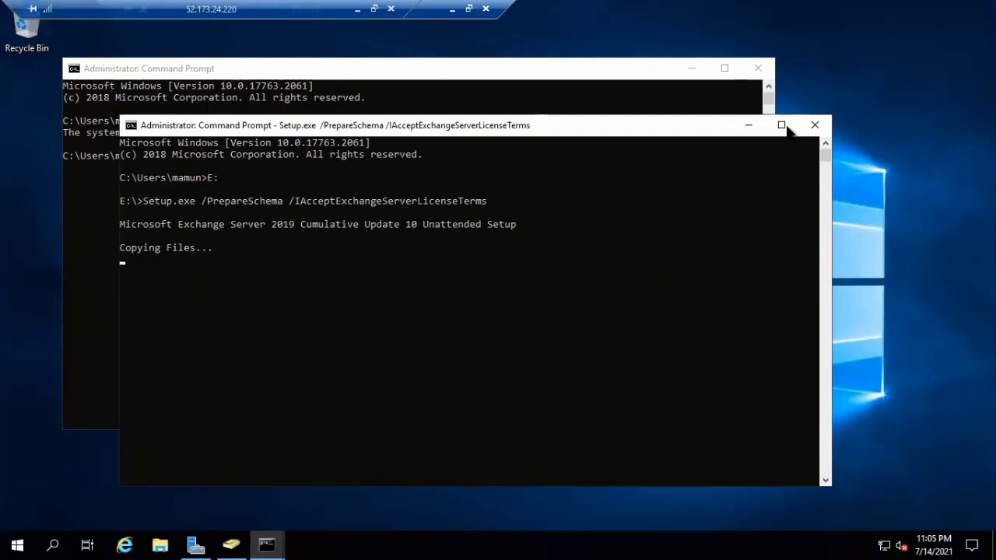
- Maximize the setup console while the Active Directory schema extension runs to completion
click(781, 125)
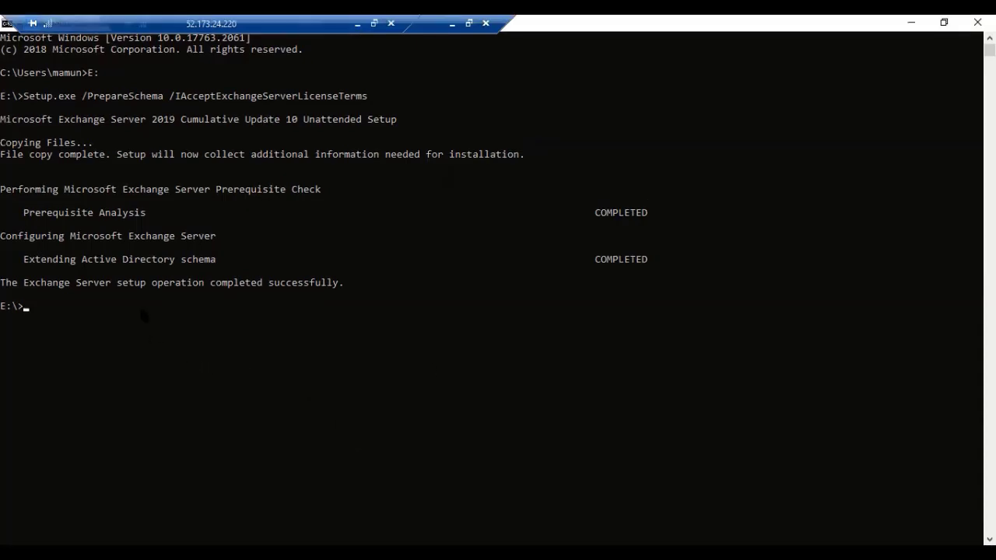
- Run Setup.exe /IAcceptExchangeServerLicenseTerms /PrepareAD /OrganizationName:"RND" at the E:\> prompt
right_click(123, 327)
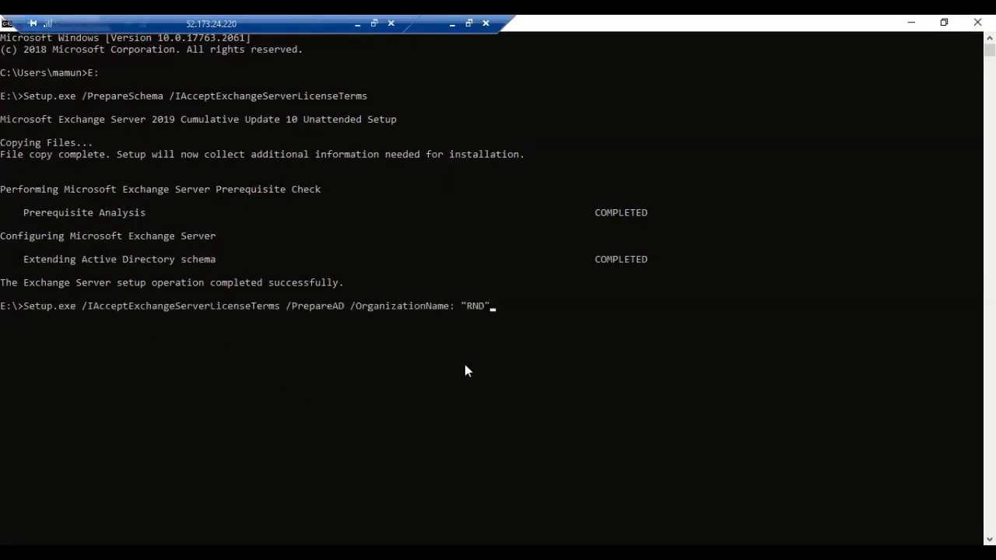
key(Return)
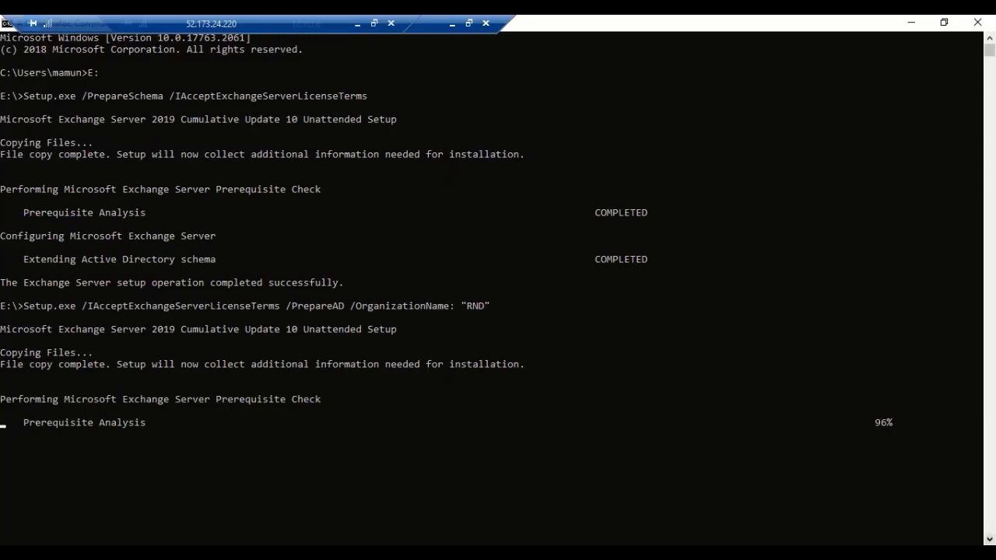
click(989, 539)
- Scroll the console to follow Organization Preparation until it reports COMPLETED
scroll(587, 408, down, 1)
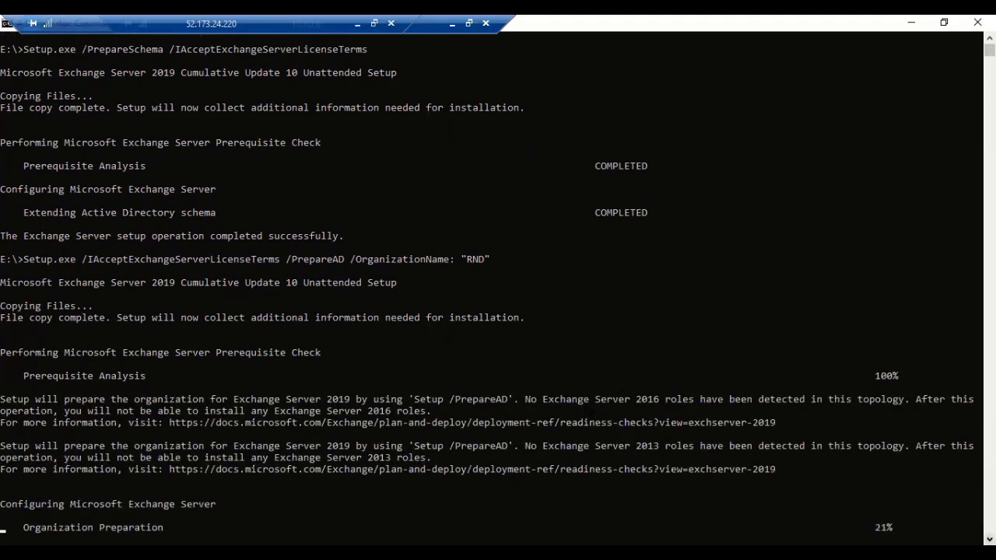
scroll(498, 290, down, 2)
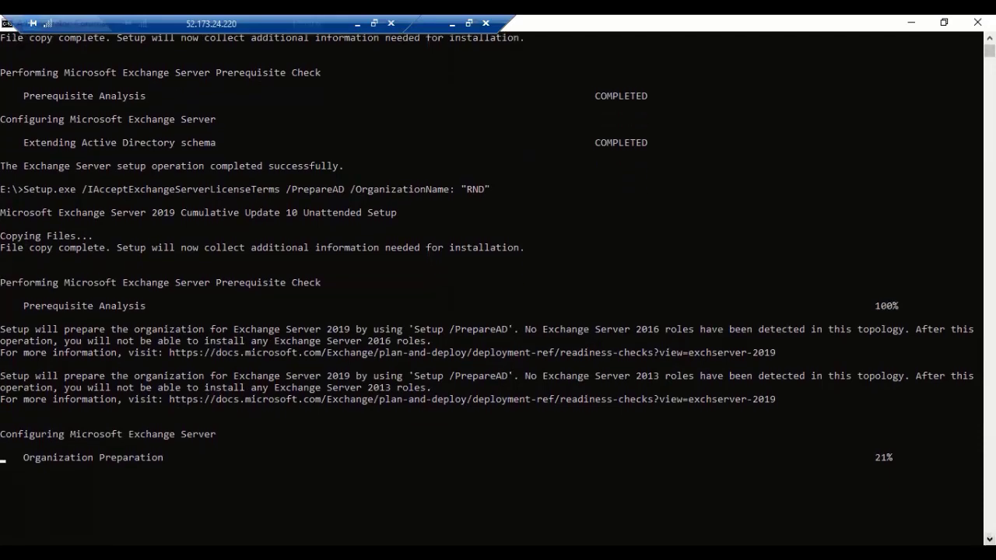
scroll(498, 290, down, 1)
scroll(498, 290, down, 2)
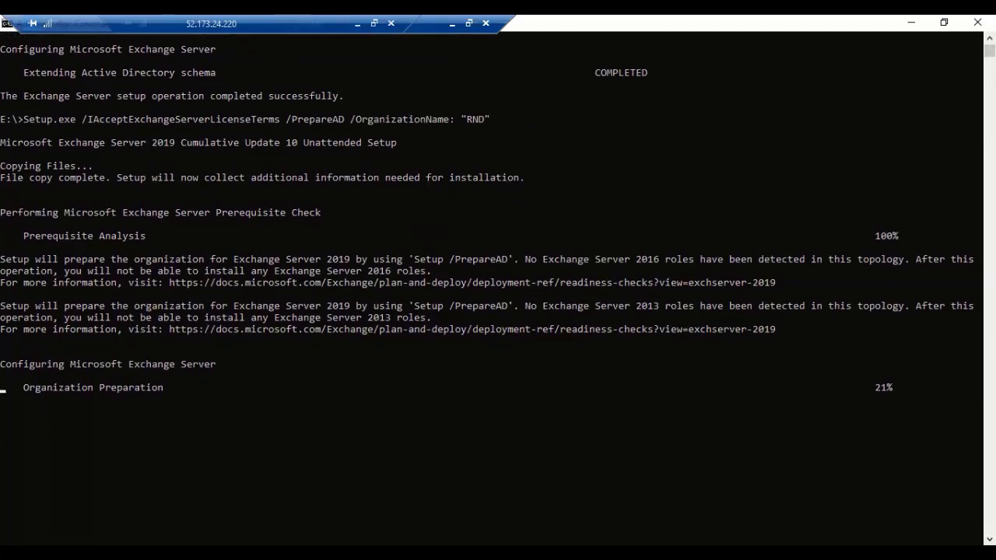
scroll(486, 212, down, 2)
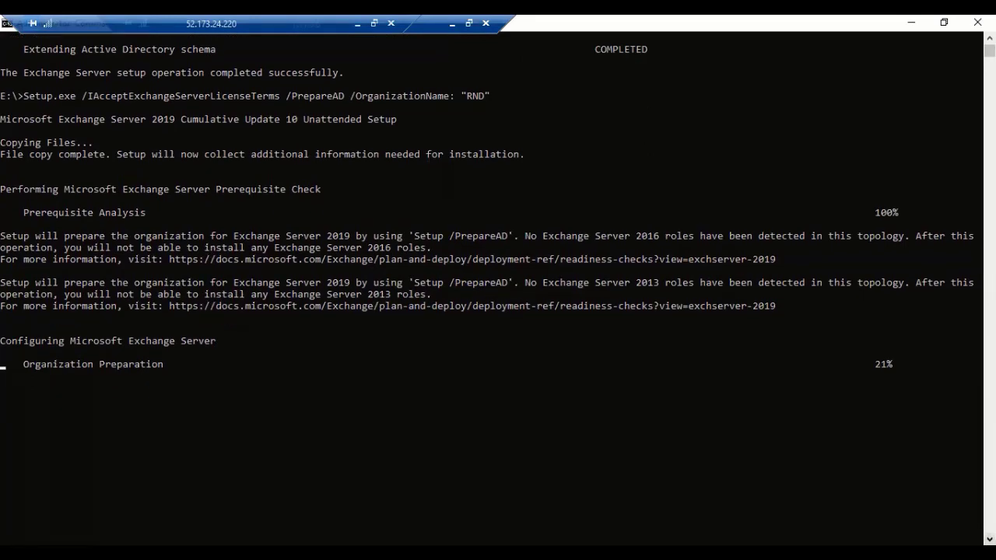
scroll(486, 202, down, 1)
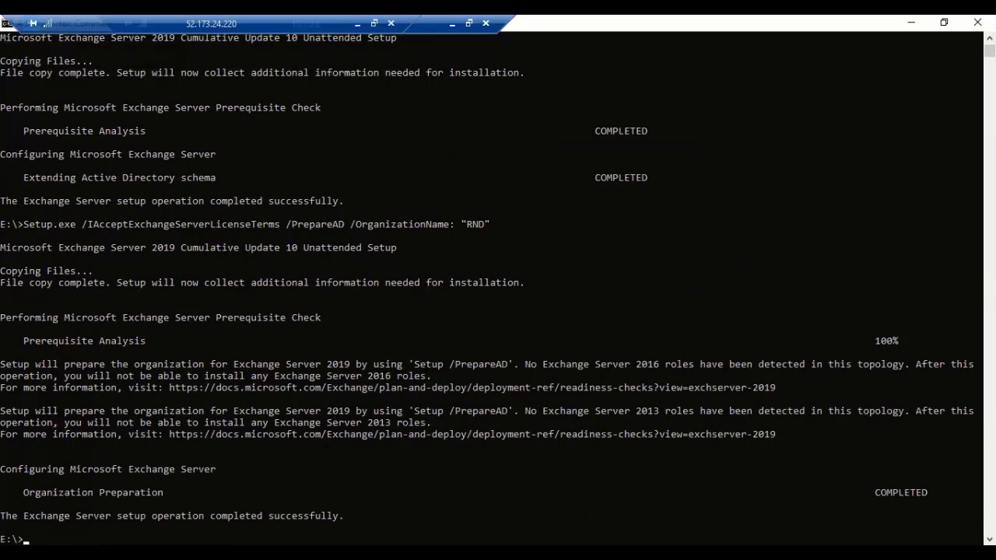
scroll(752, 435, down, 3)
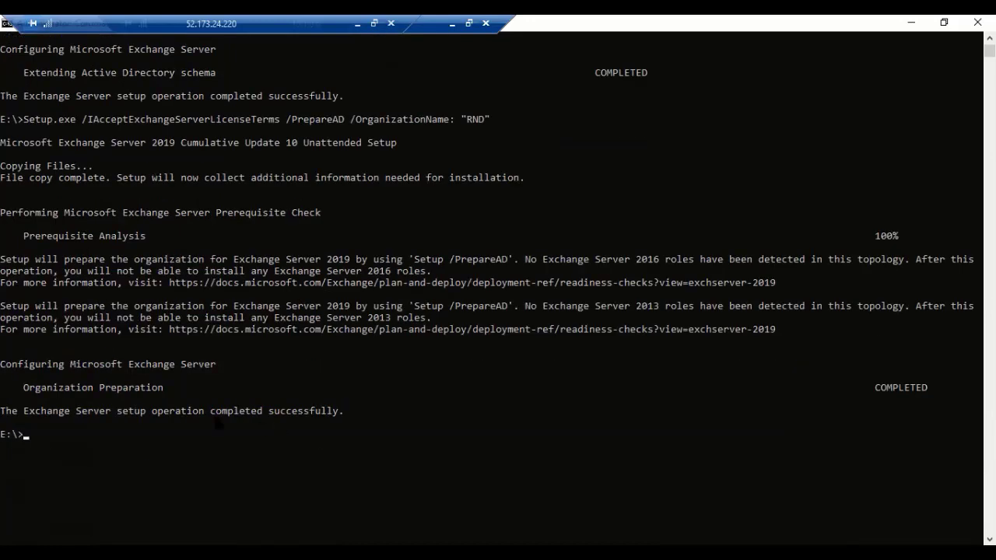
- Tab-complete Setup at the E:\> prompt and run it to open the graphical setup wizard
text(s)
key(Tab)
key(Tab)
key(BackSpace)
key(BackSpace)
key(BackSpace)
key(BackSpace)
key(BackSpace)
key(BackSpace)
key(BackSpace)
key(BackSpace)
key(BackSpace)
key(BackSpace)
text(se)
key(Tab)
key(Return)
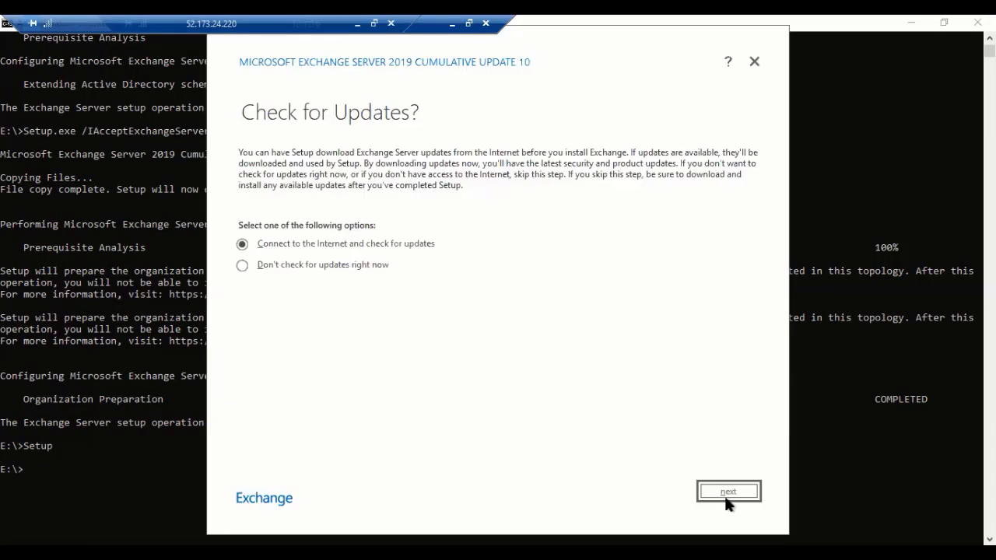
- Check online for Exchange updates and continue to the Introduction page once none are found
click(723, 491)
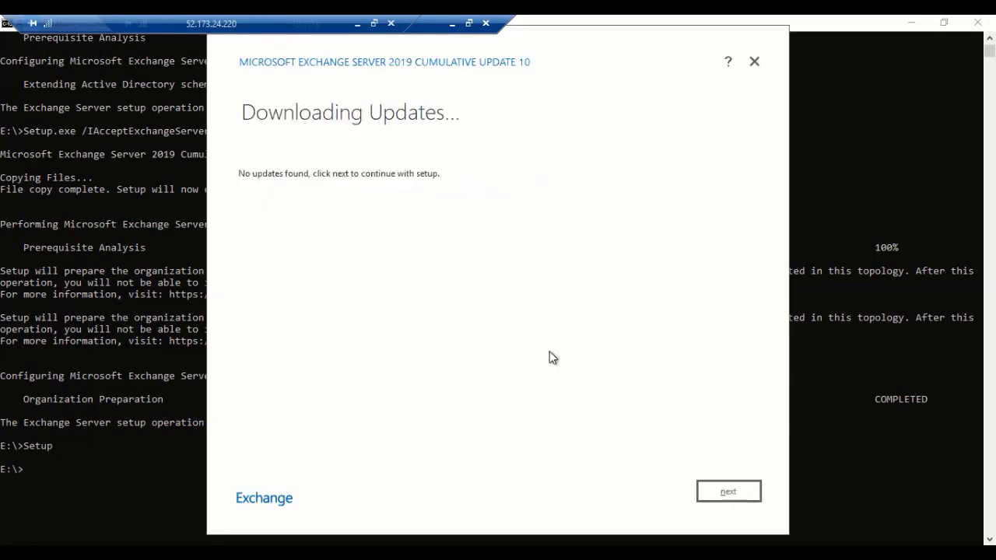
click(719, 484)
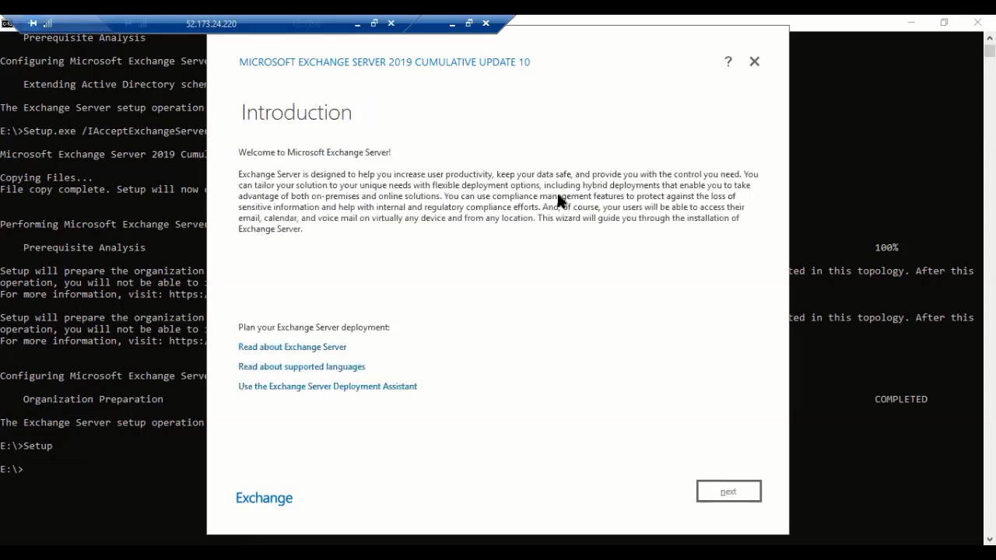
- Move past the introduction and accept the Exchange license terms
click(729, 491)
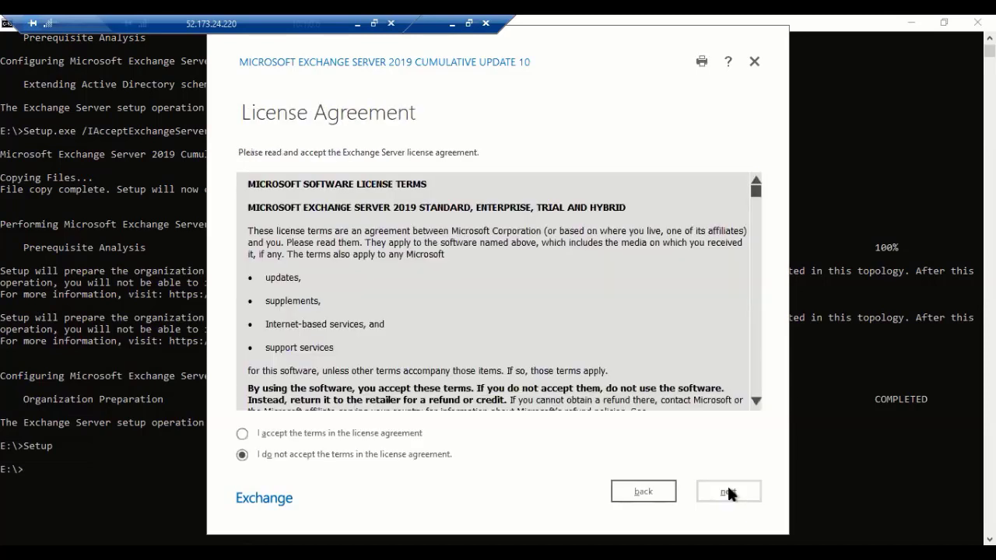
click(410, 434)
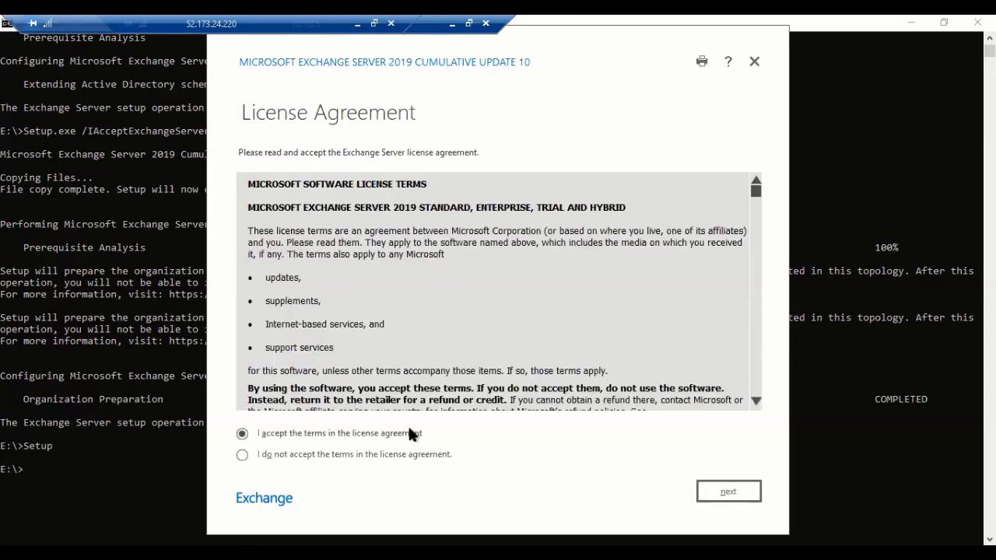
click(727, 494)
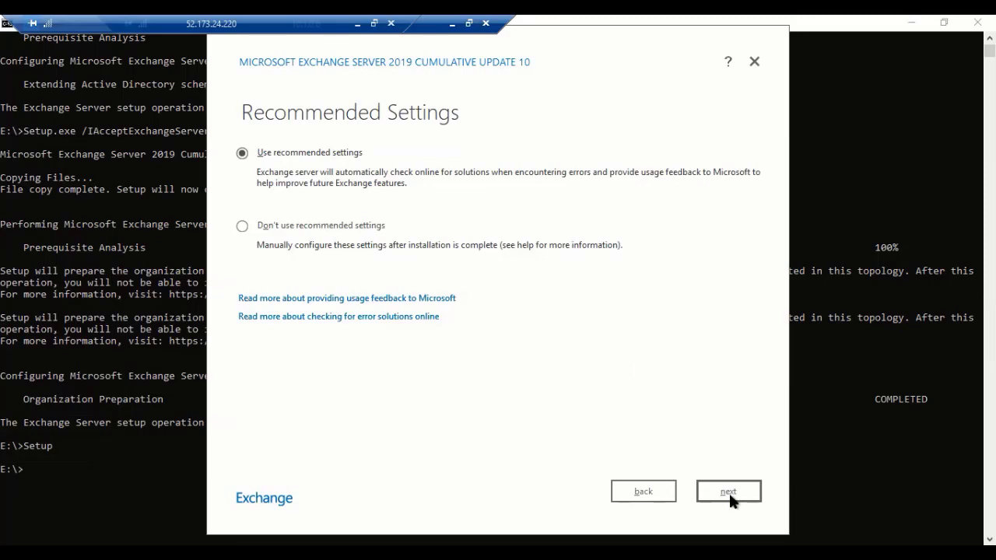
- Keep 'Use recommended settings' and select the Mailbox server role
click(342, 228)
click(340, 146)
click(729, 491)
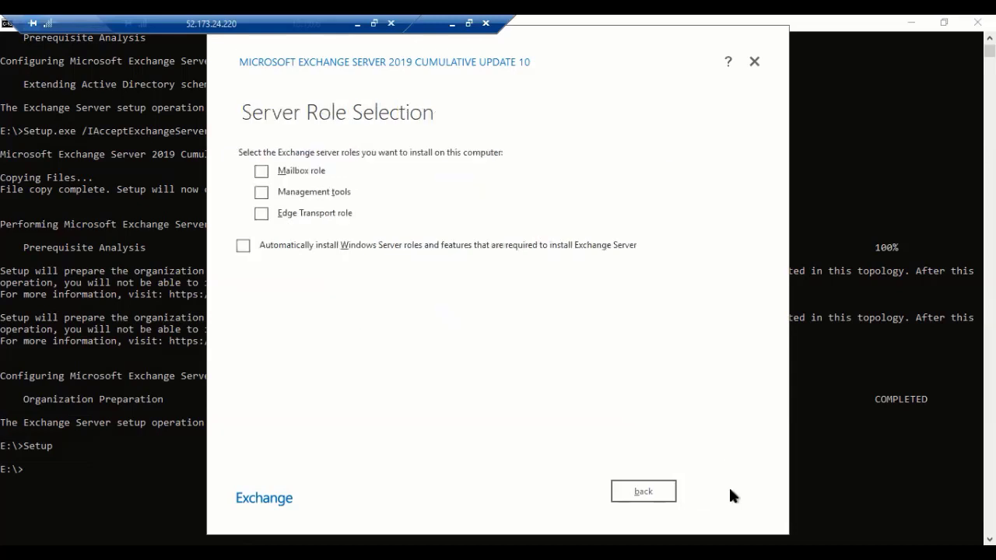
click(262, 172)
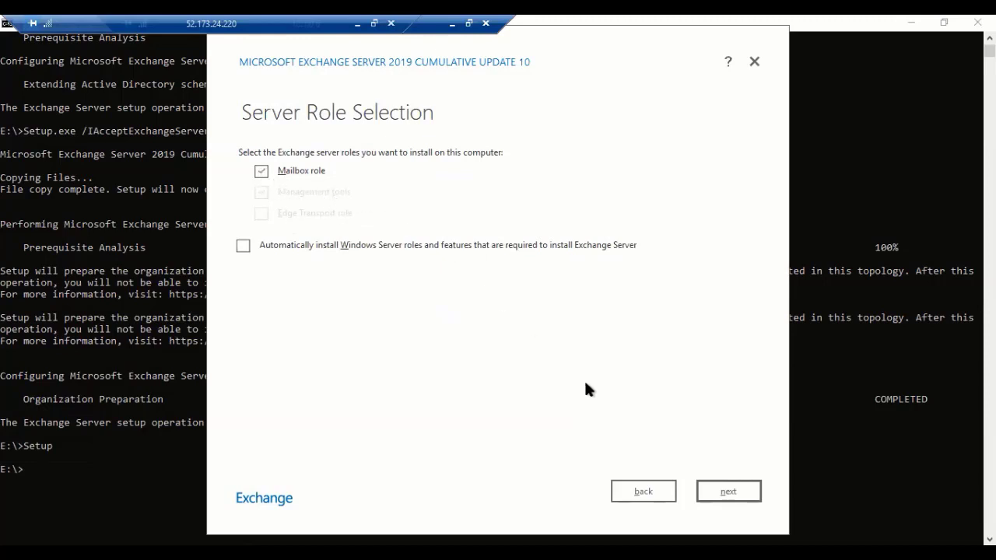
click(727, 492)
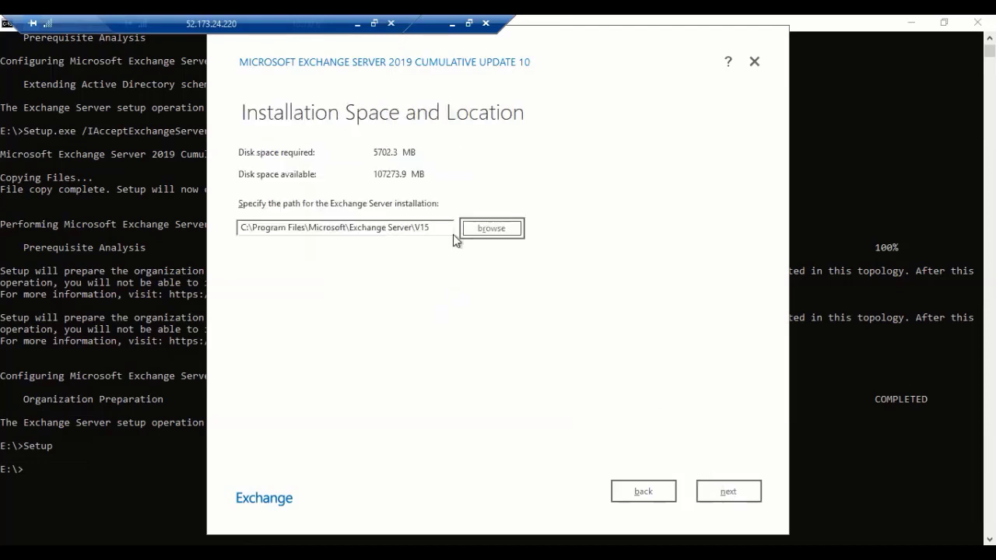
- Keep the default install path and malware scanning enabled, then start the Exchange installation
click(721, 490)
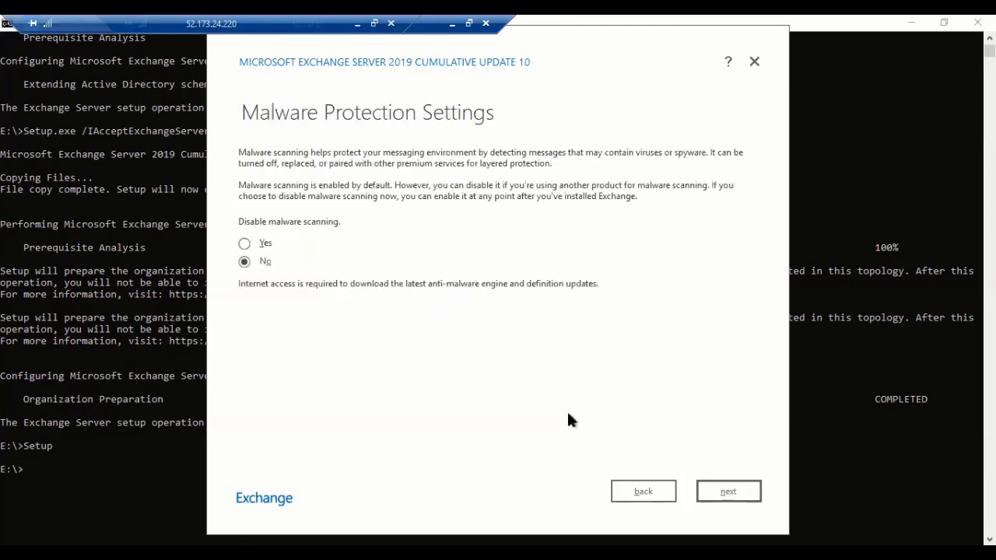
click(721, 490)
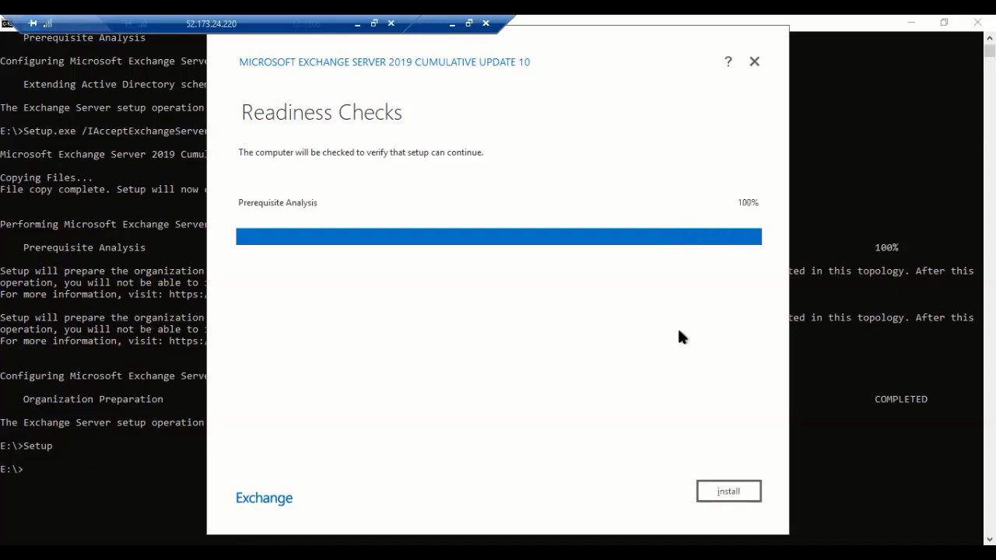
click(731, 493)
click(726, 492)
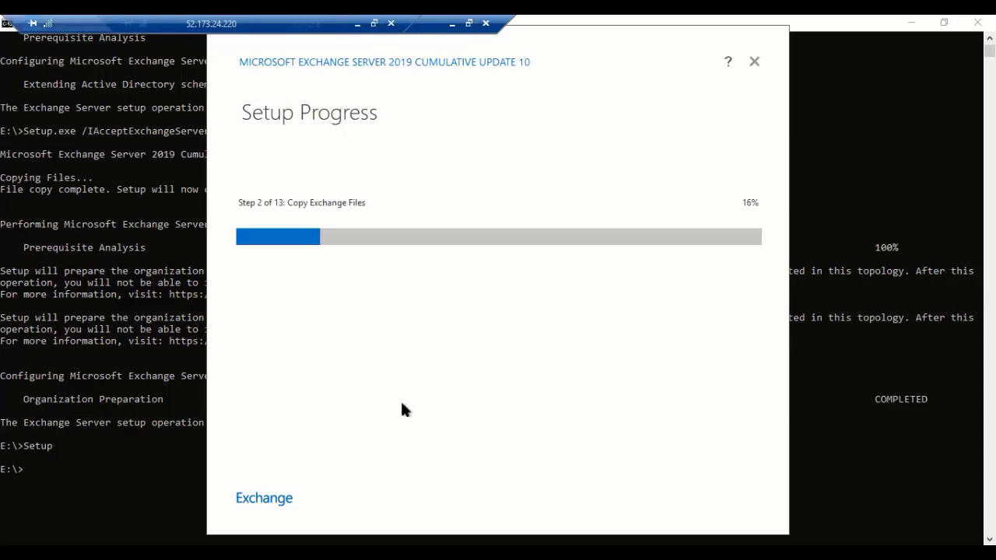
- Minimize the setup console and the nested remote session to reveal the outer server desktop
click(915, 24)
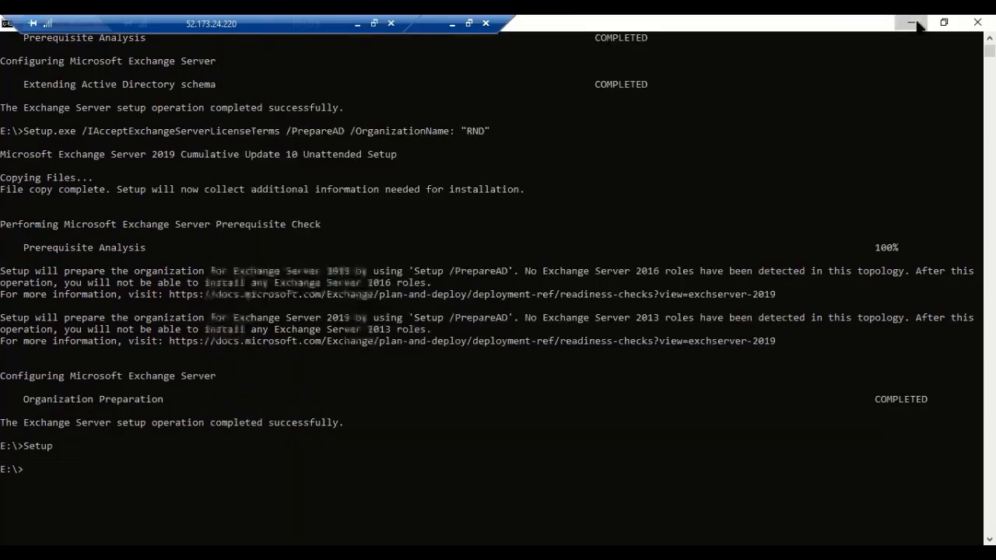
click(916, 24)
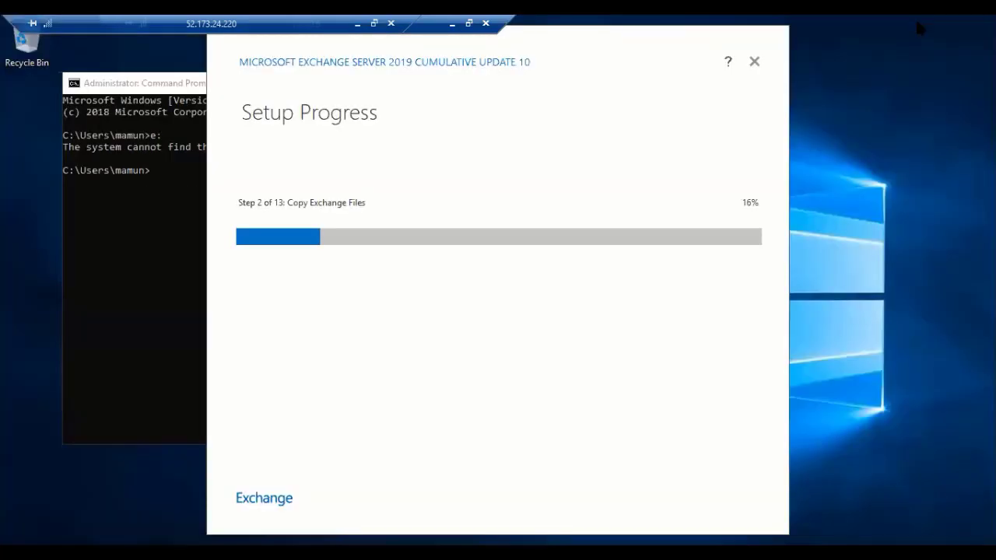
click(453, 24)
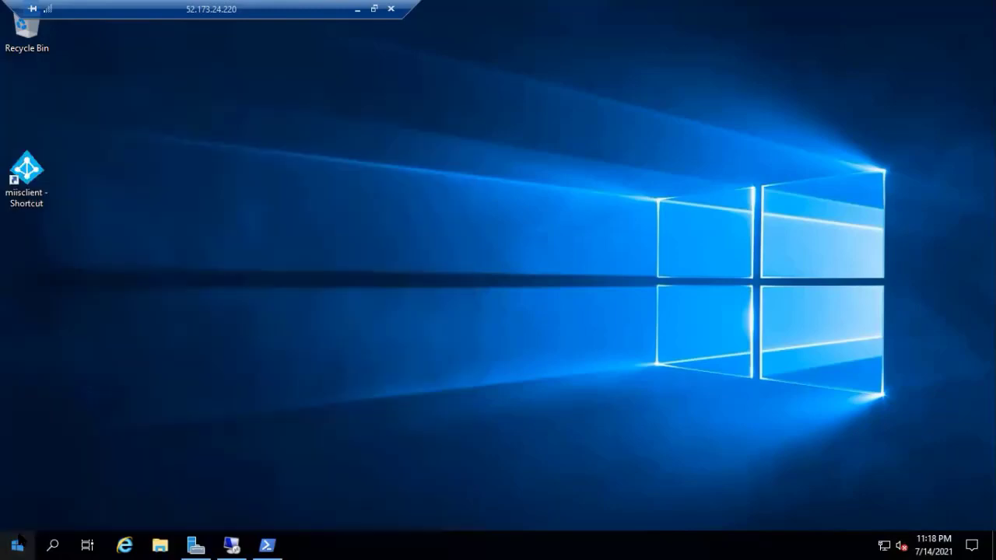
- Launch Server Manager from the Start menu and maximize it
click(19, 545)
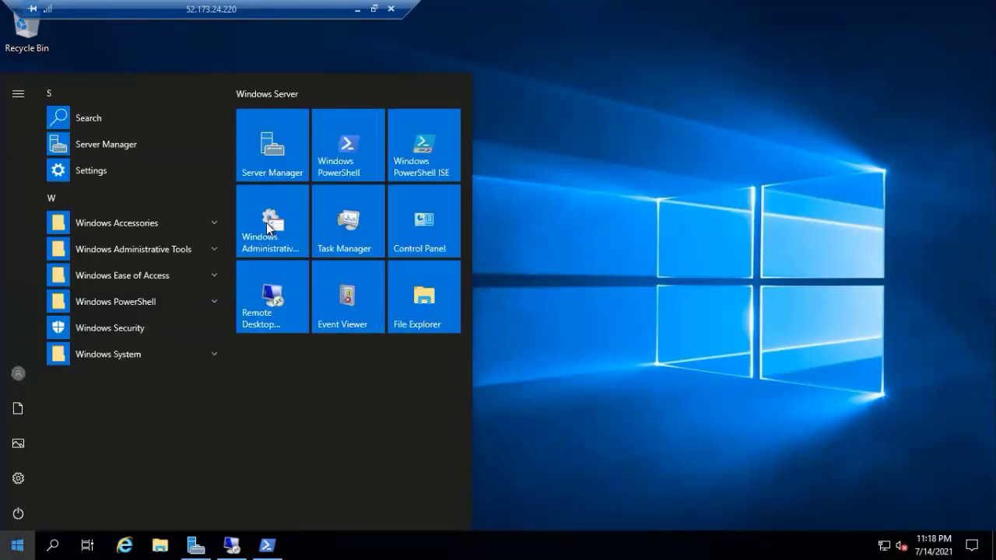
click(295, 149)
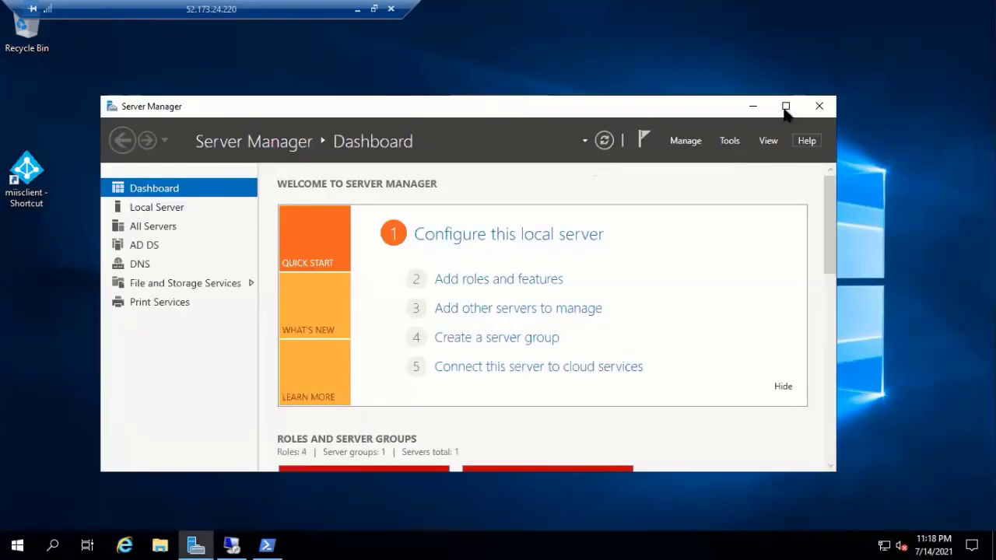
click(783, 103)
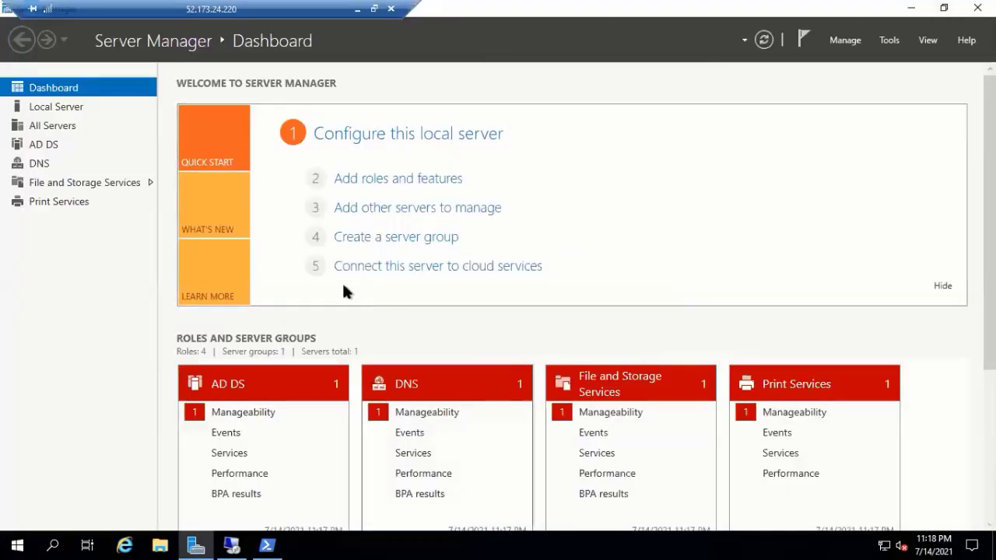
- Open and close Domains and Trusts, then launch Active Directory Users and Computers from Tools
click(889, 42)
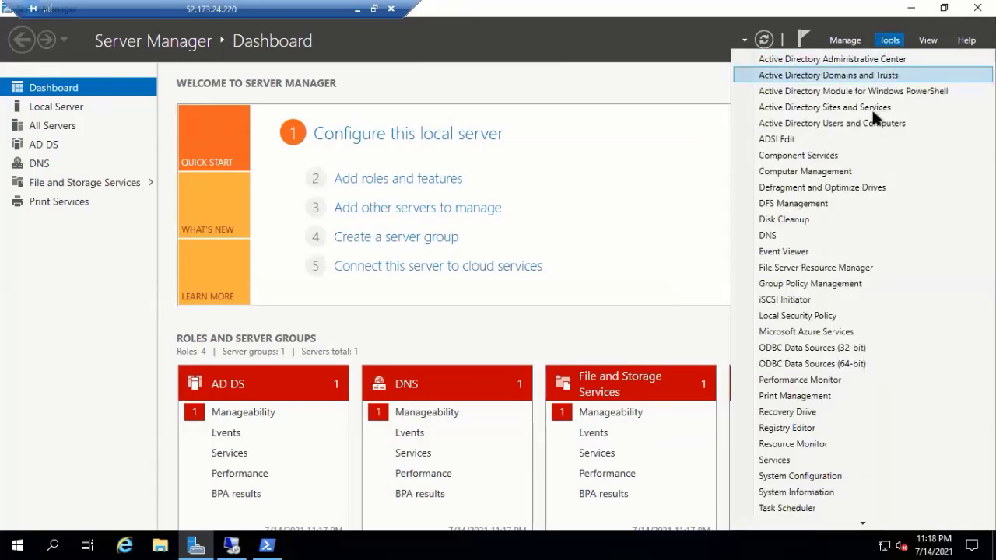
click(848, 76)
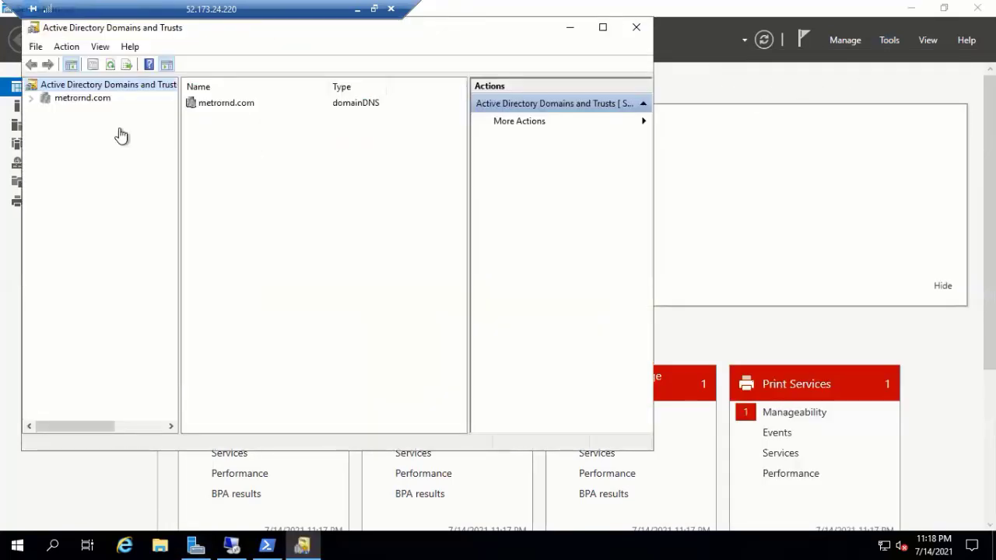
click(637, 29)
click(889, 40)
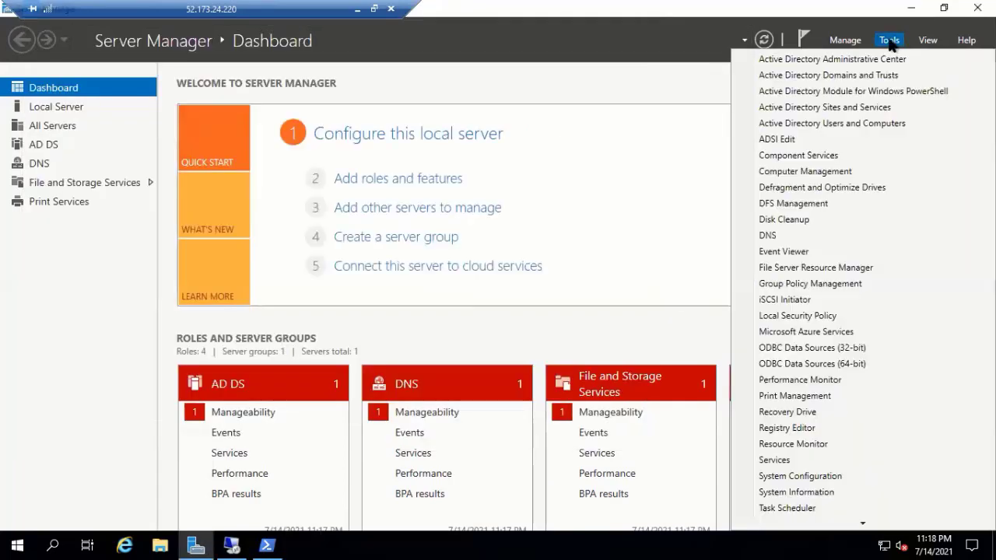
click(835, 125)
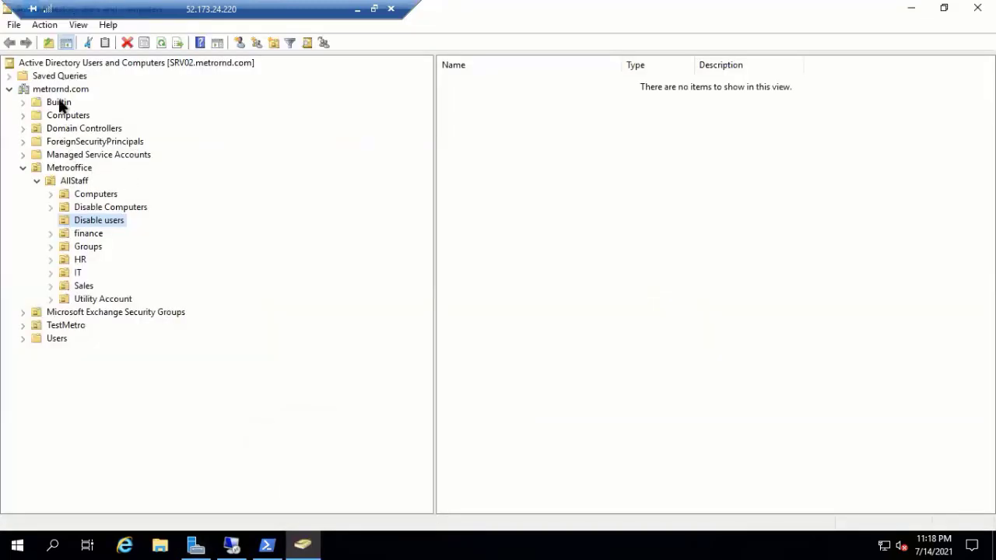
click(63, 87)
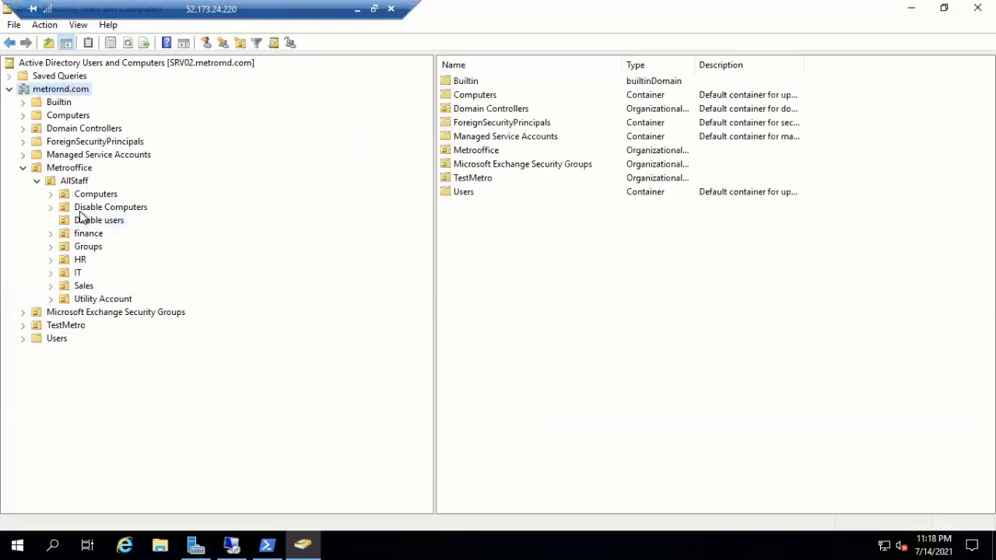
right_click(78, 273)
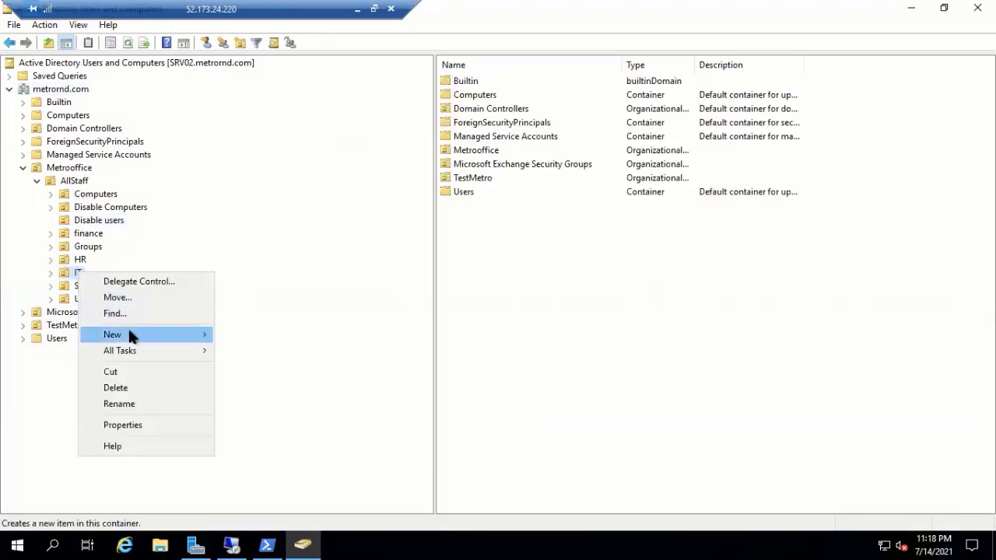
mouse_move(128, 326)
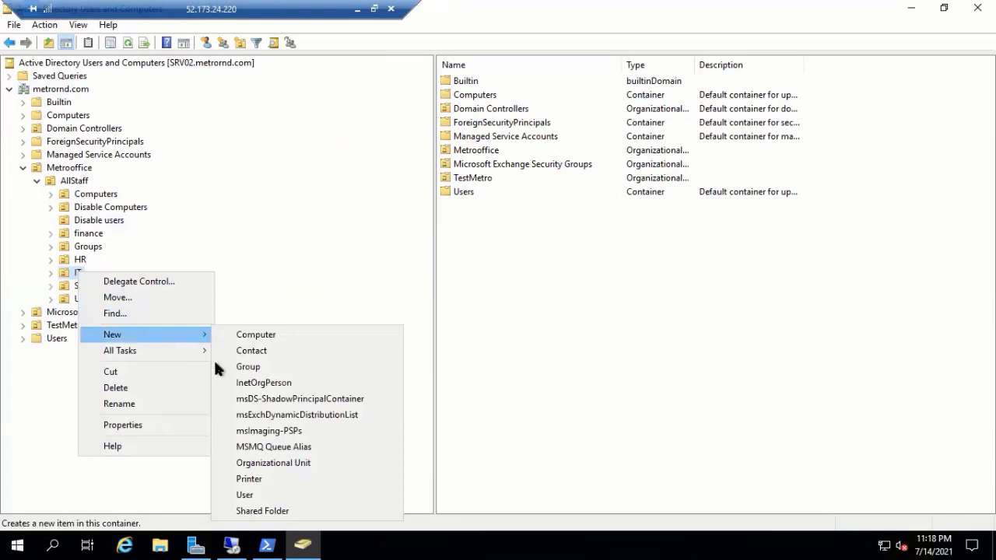
click(246, 494)
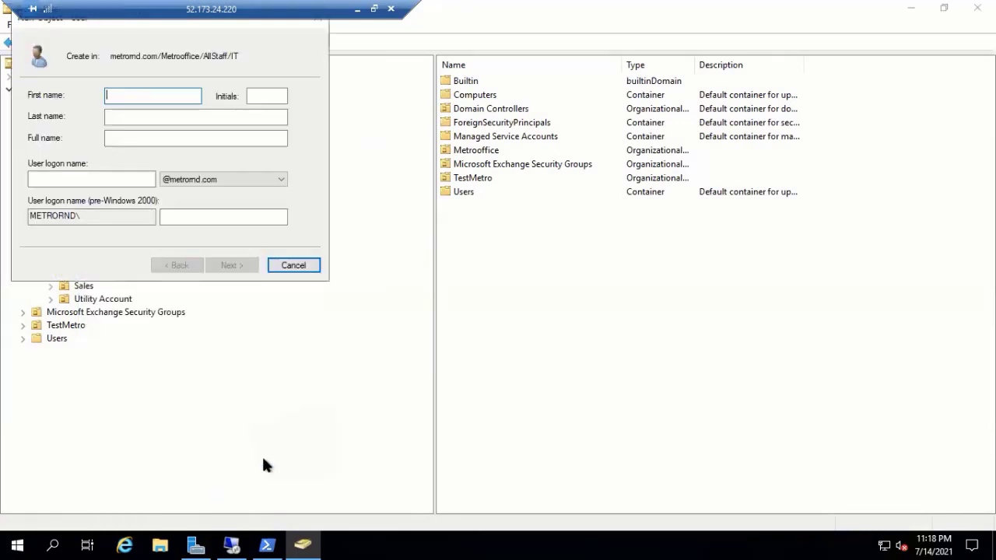
click(278, 179)
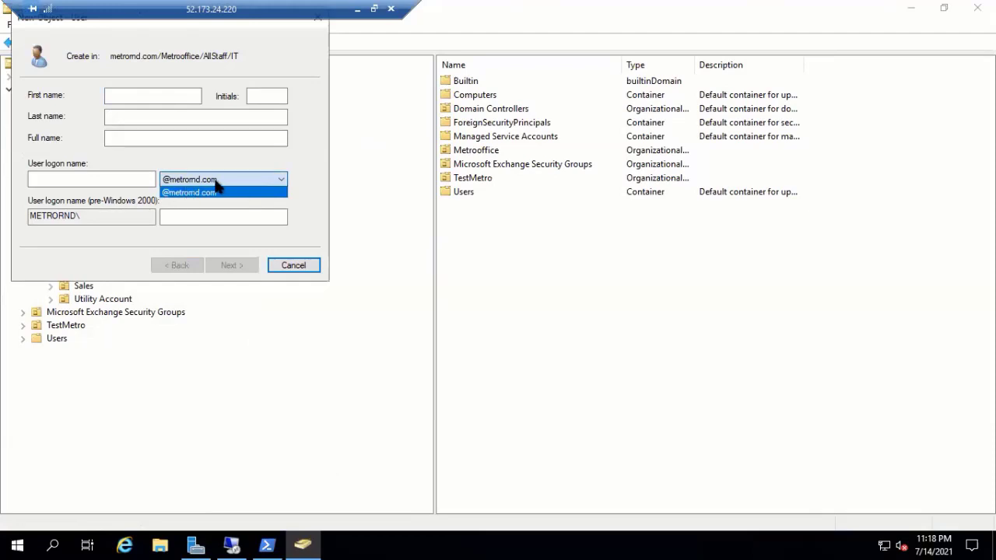
click(295, 269)
click(296, 269)
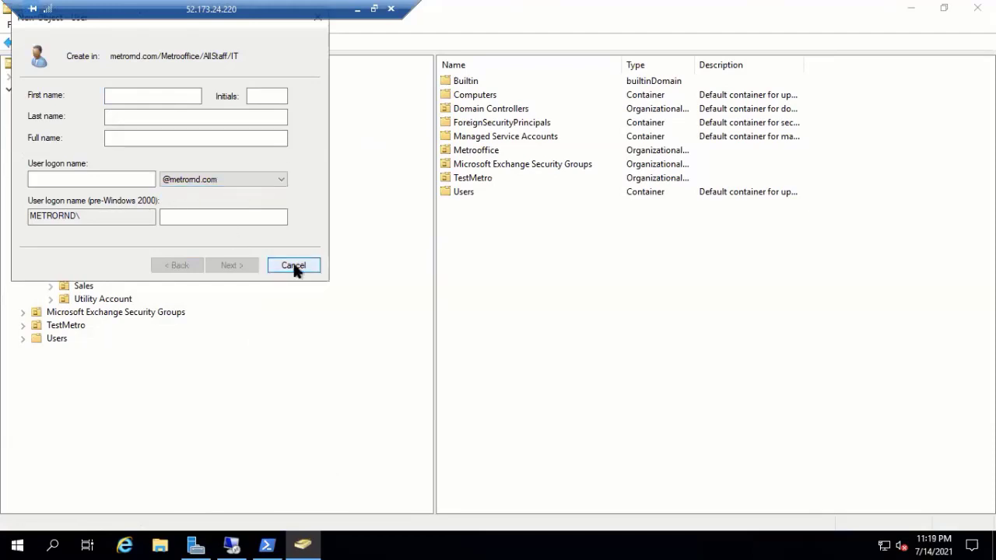
click(296, 269)
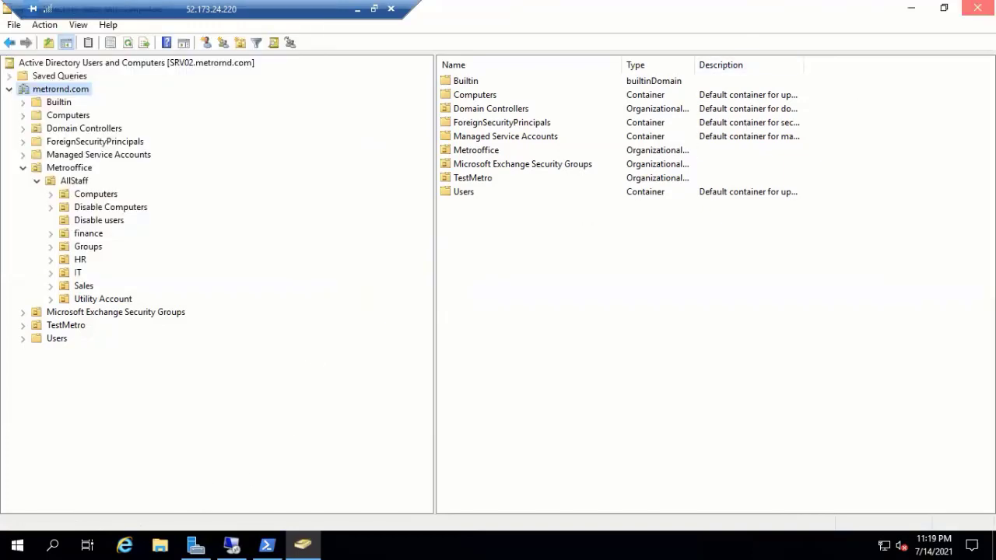
- Close Users and Computers, open Domains and Trusts, and bring up the root's context menu
click(977, 7)
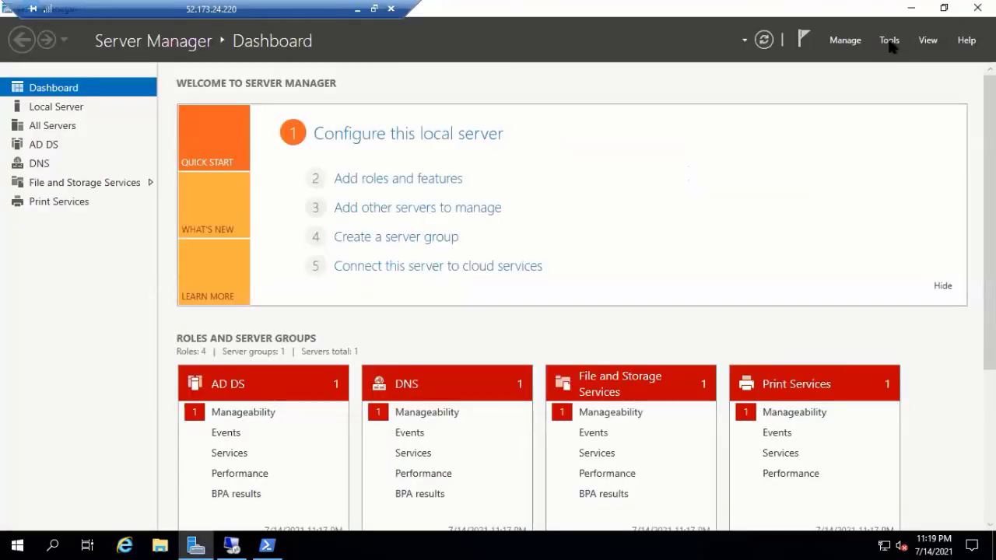
click(889, 40)
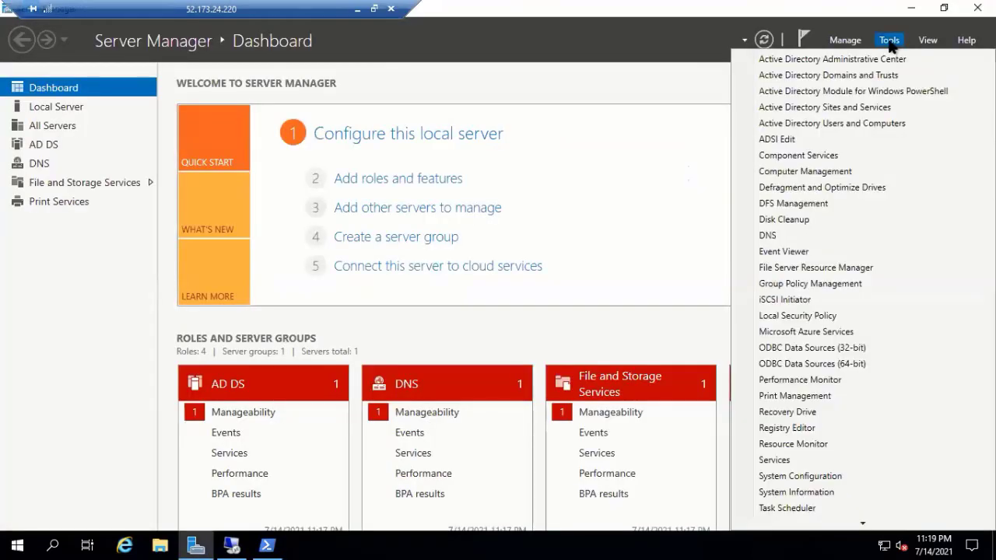
click(820, 76)
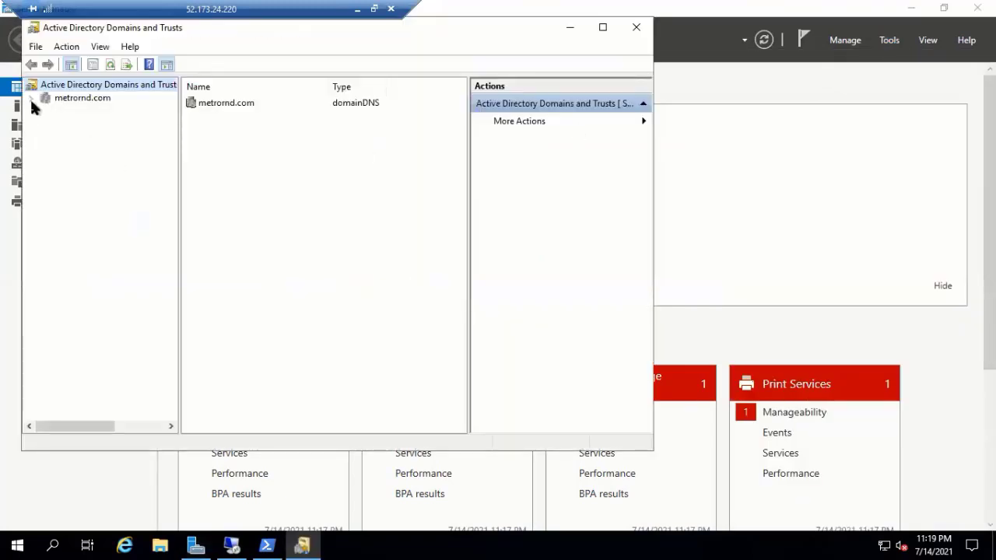
click(31, 99)
click(114, 82)
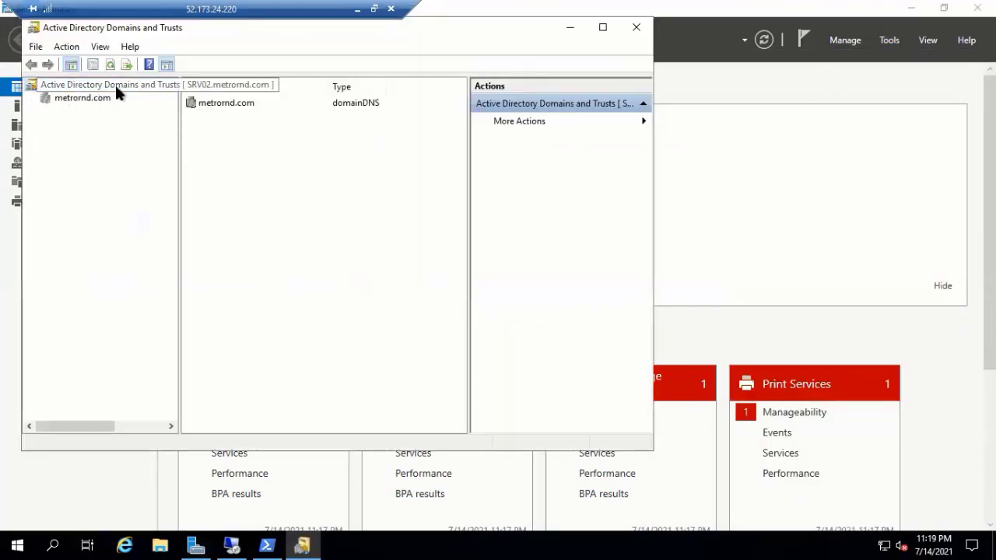
right_click(114, 82)
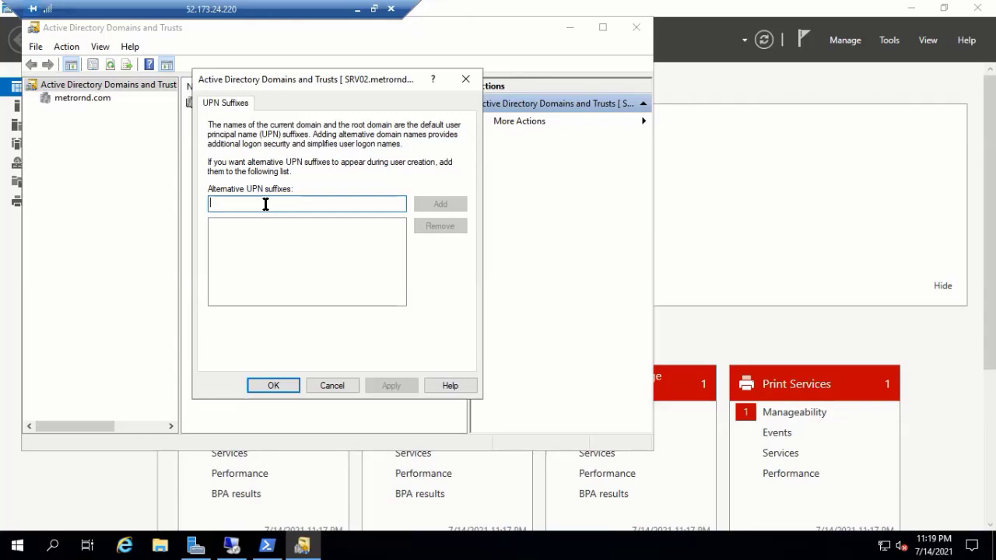
- Add Trainingcsl.xyz as an alternative UPN suffix, apply it and confirm
text(T)
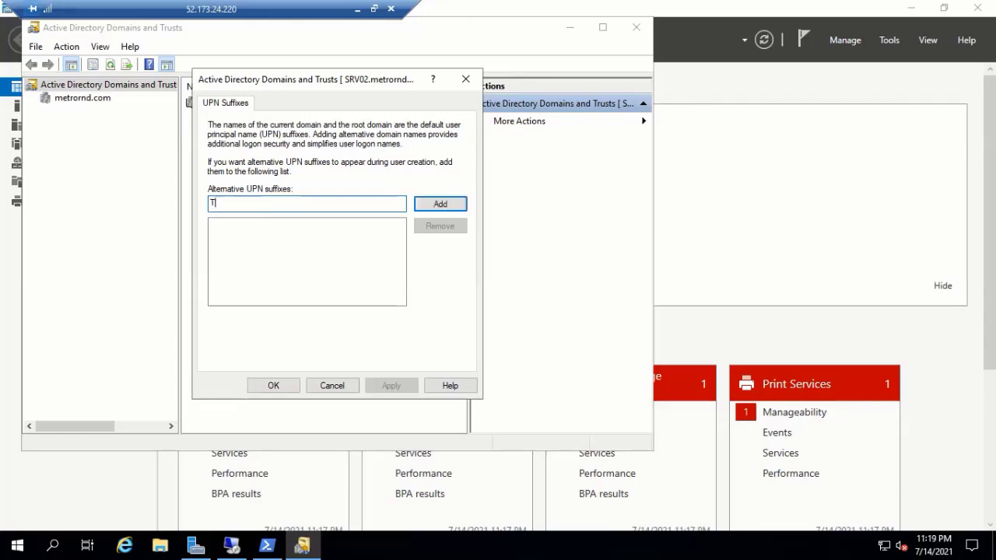
key(BackSpace)
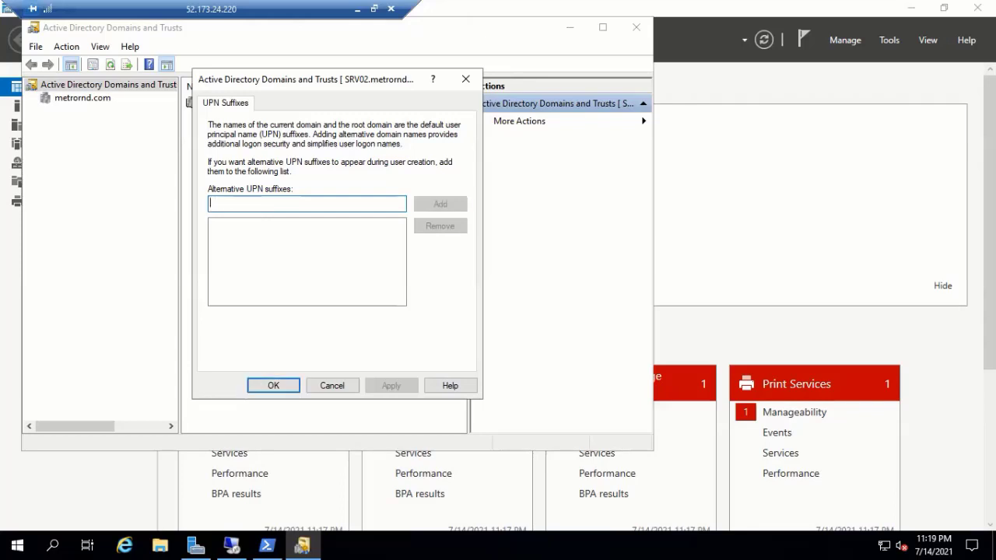
text(T)
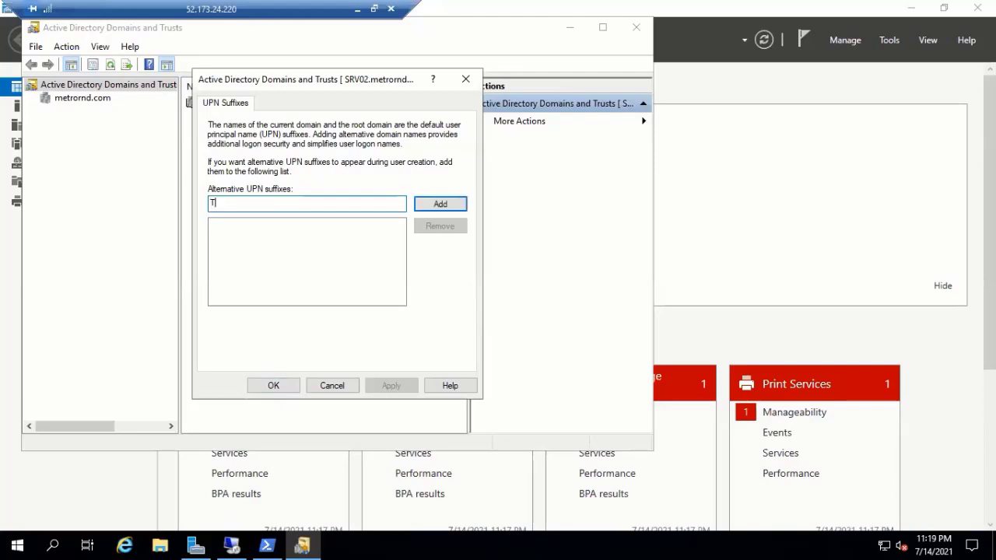
text(raining)
text(cal)
text(.)
text(xyz)
click(441, 203)
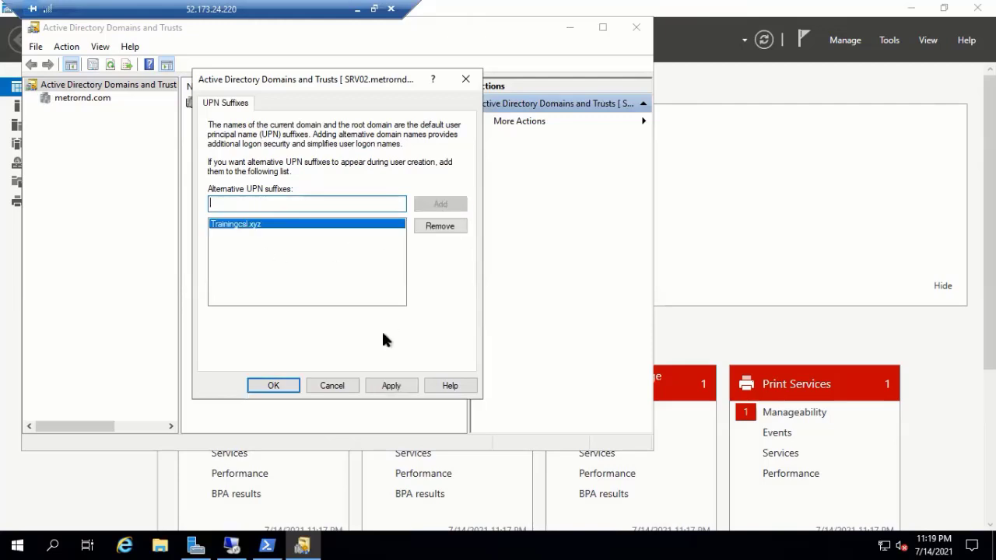
click(390, 386)
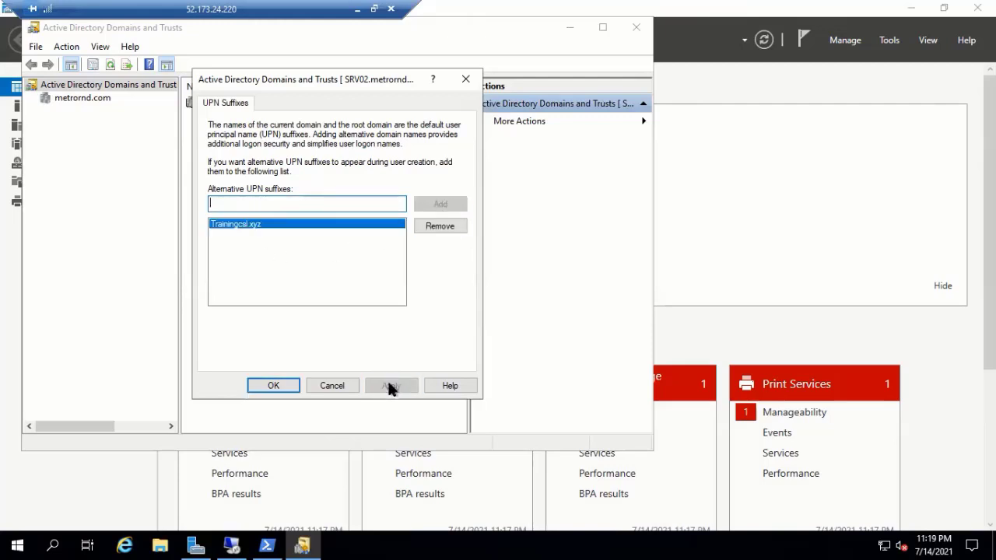
click(272, 387)
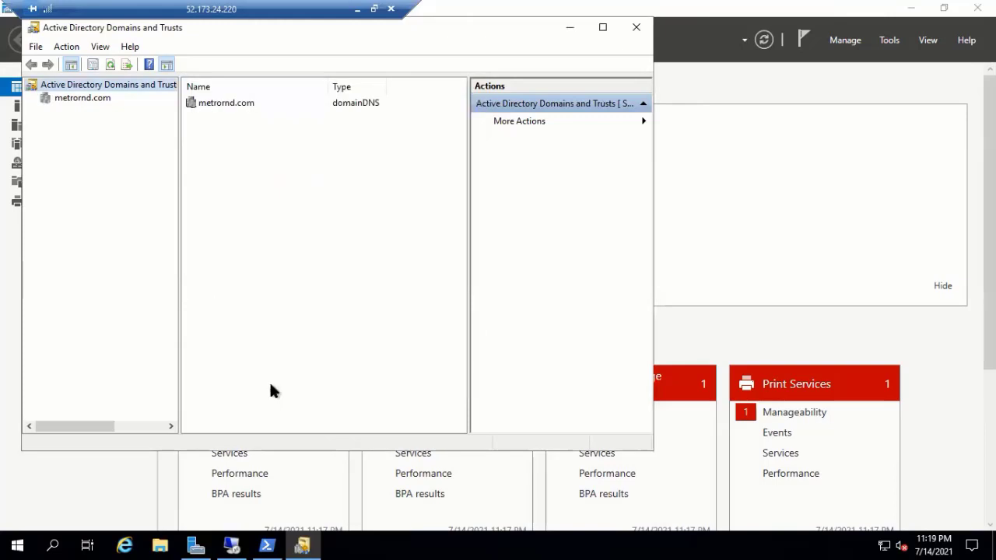
- Close Domains and Trusts and reopen Active Directory Users and Computers
click(636, 27)
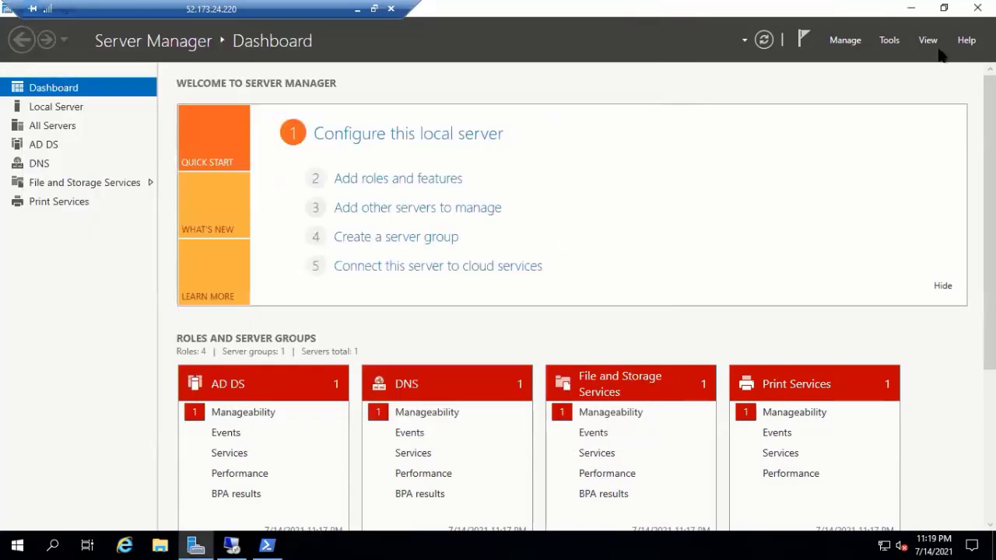
click(893, 40)
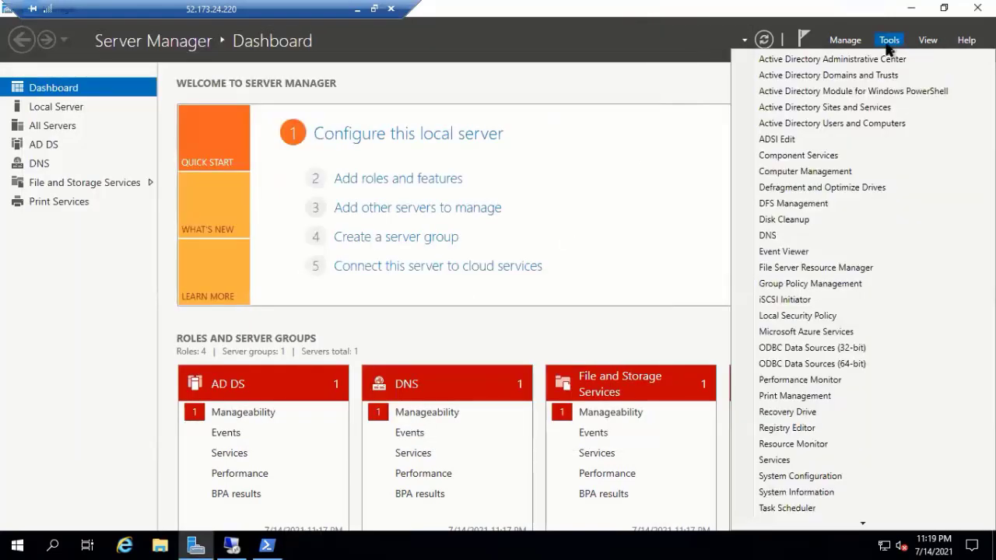
click(840, 125)
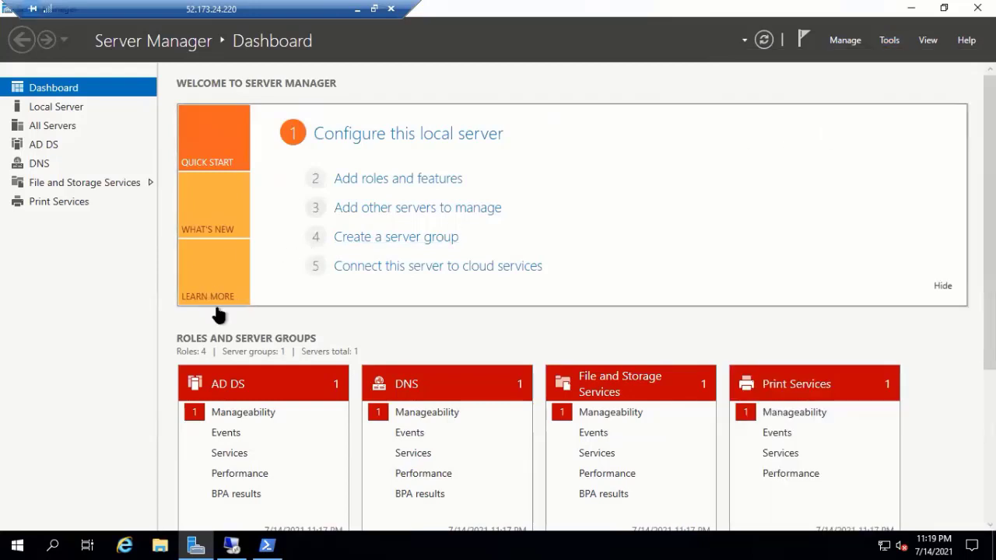
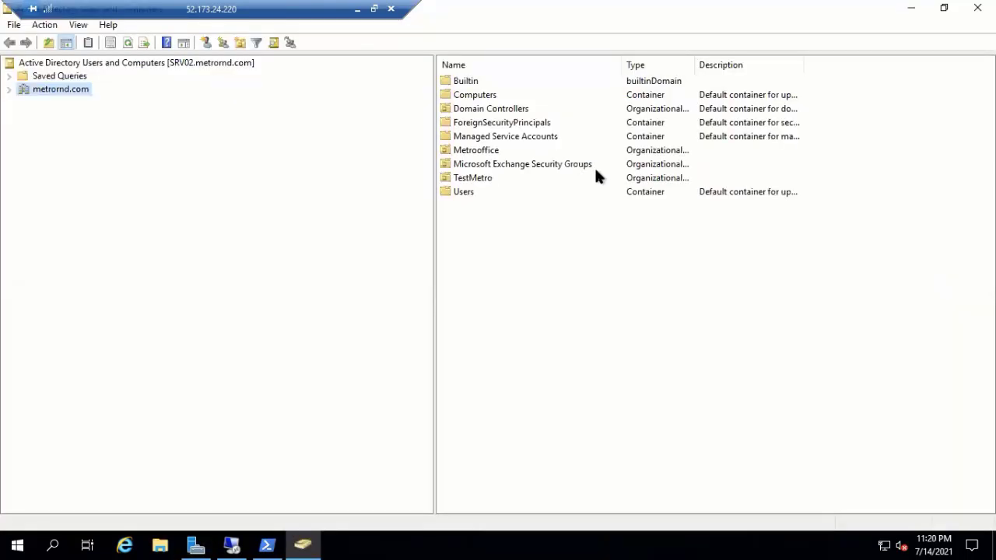
- Open the New Object – User dialog for the AllStaff OU under metrond.com/Metrooffice
click(7, 90)
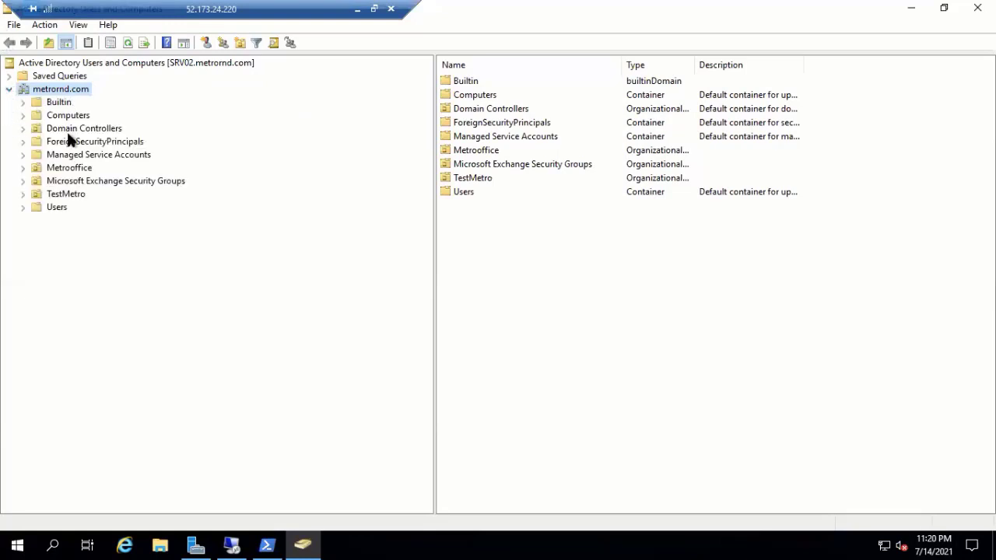
click(22, 168)
click(48, 181)
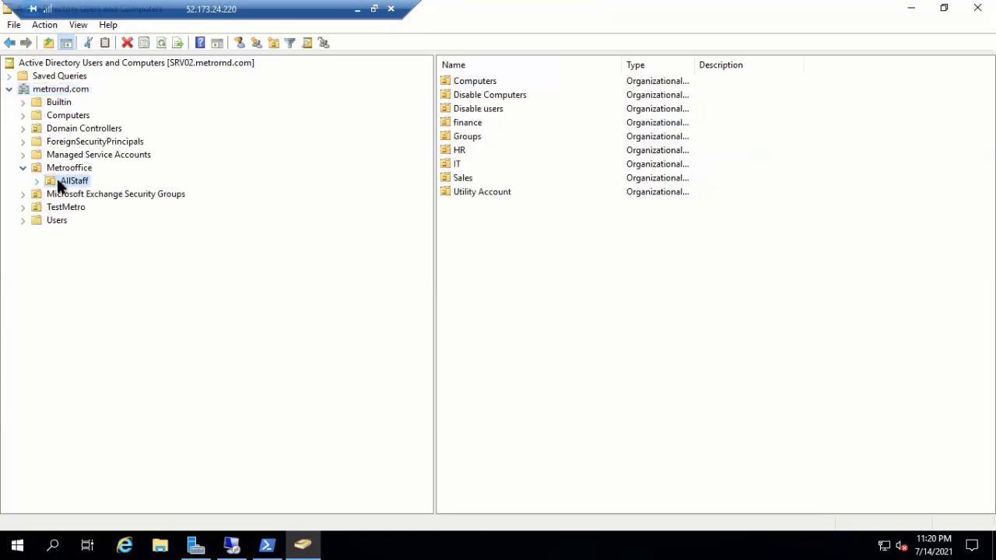
right_click(73, 179)
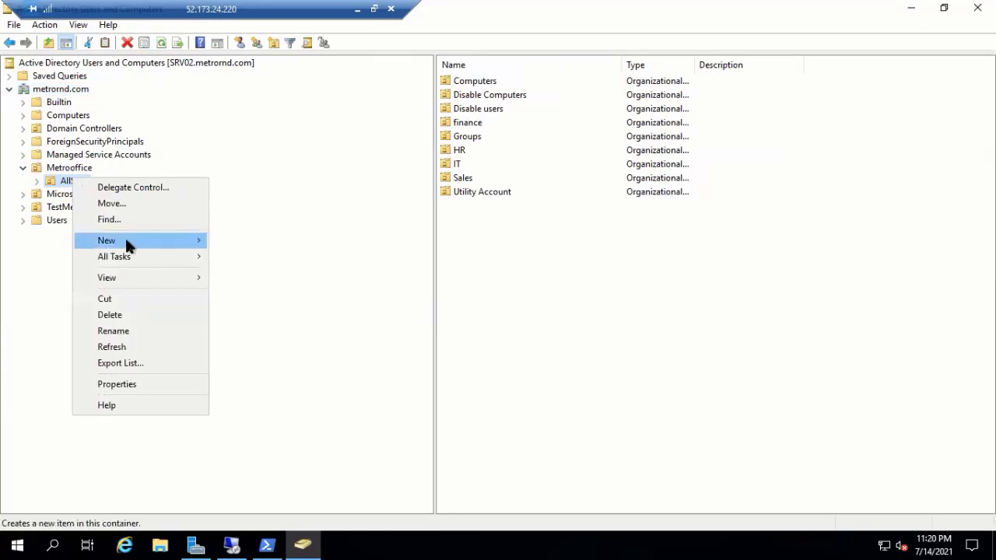
mouse_move(185, 241)
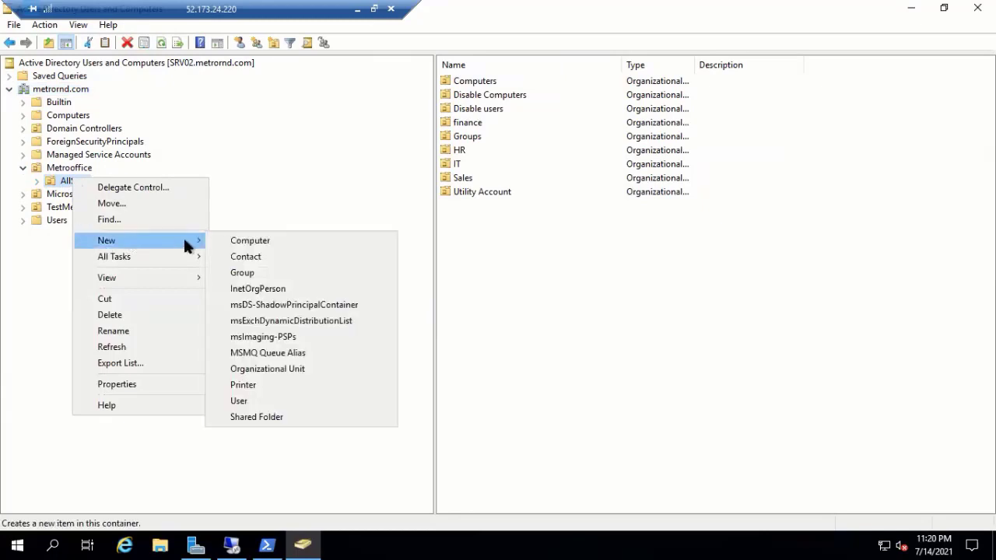
click(238, 401)
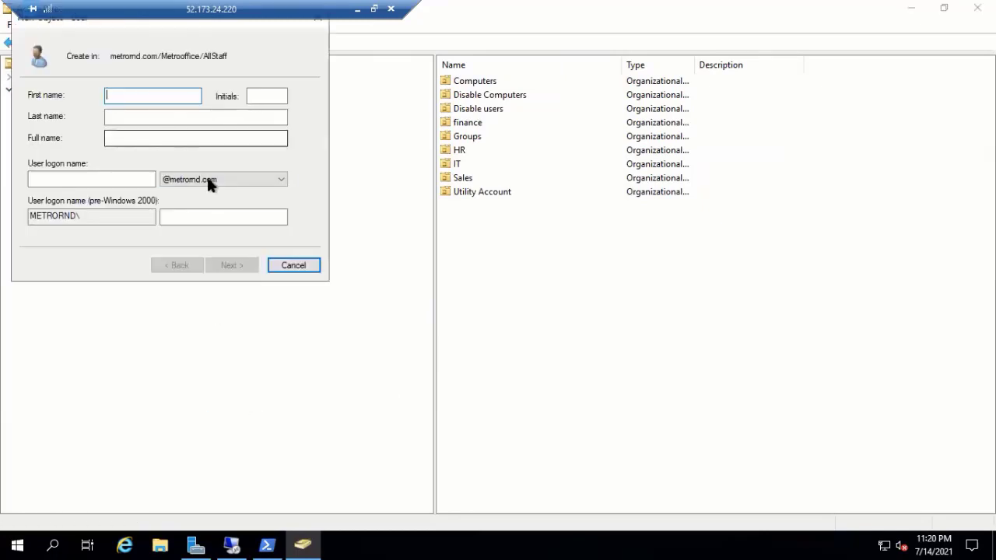
click(273, 179)
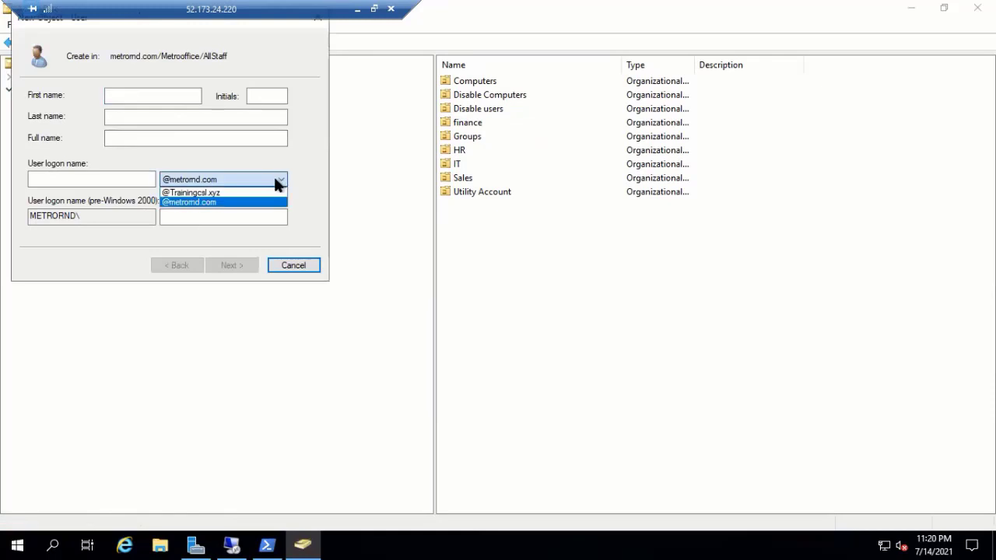
click(192, 202)
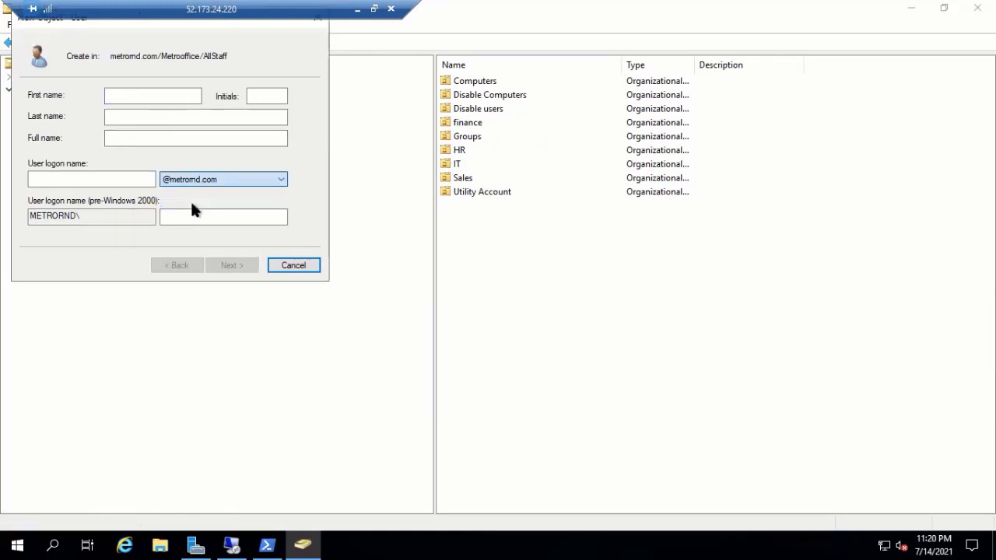
click(167, 98)
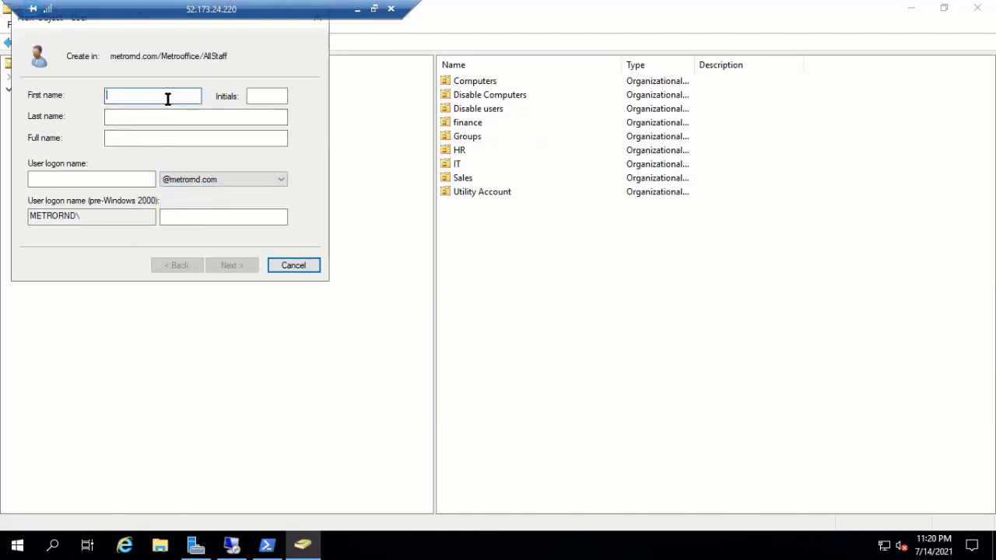
text(test2)
click(89, 175)
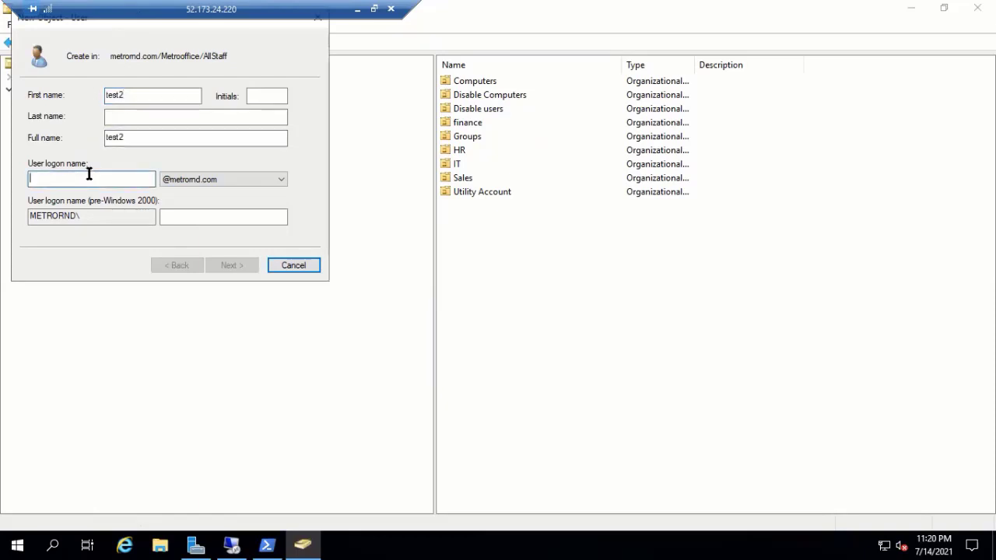
text(test)
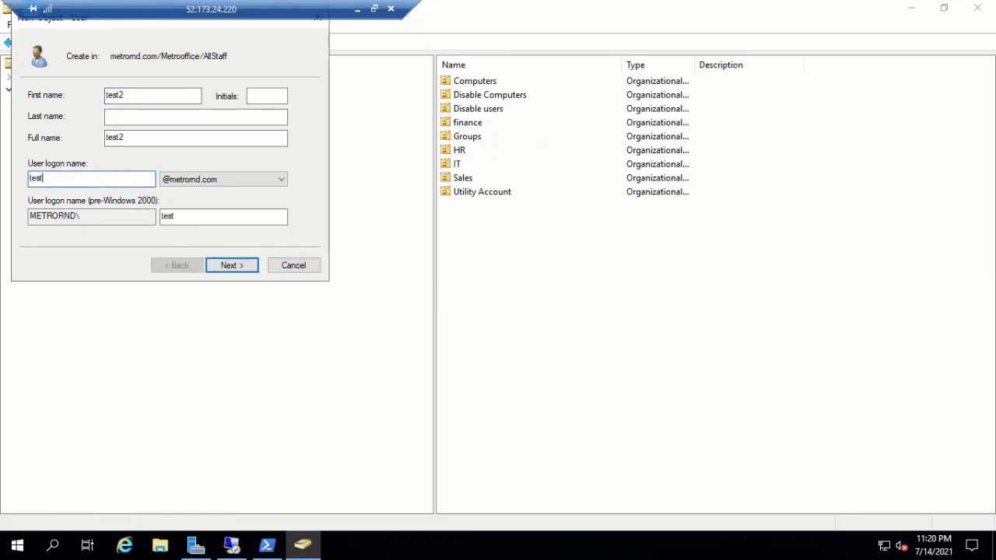
text(2)
click(276, 174)
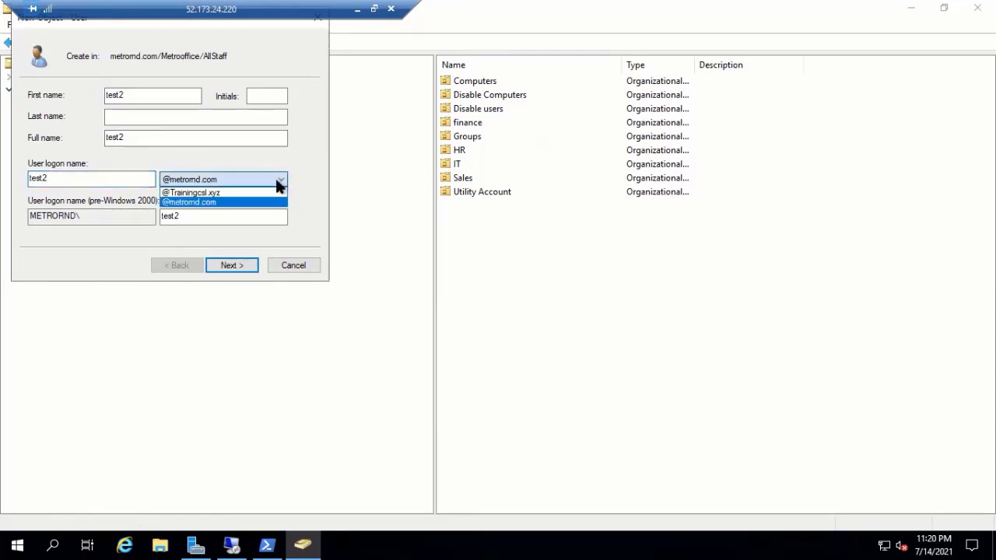
click(204, 193)
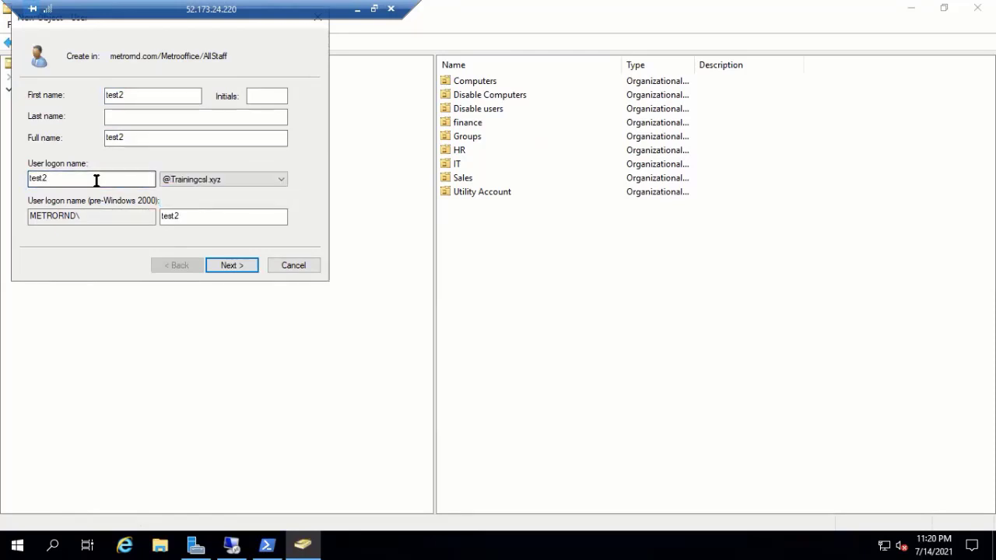
- Enter and confirm an initial password for test2, then finish creating the account
click(233, 266)
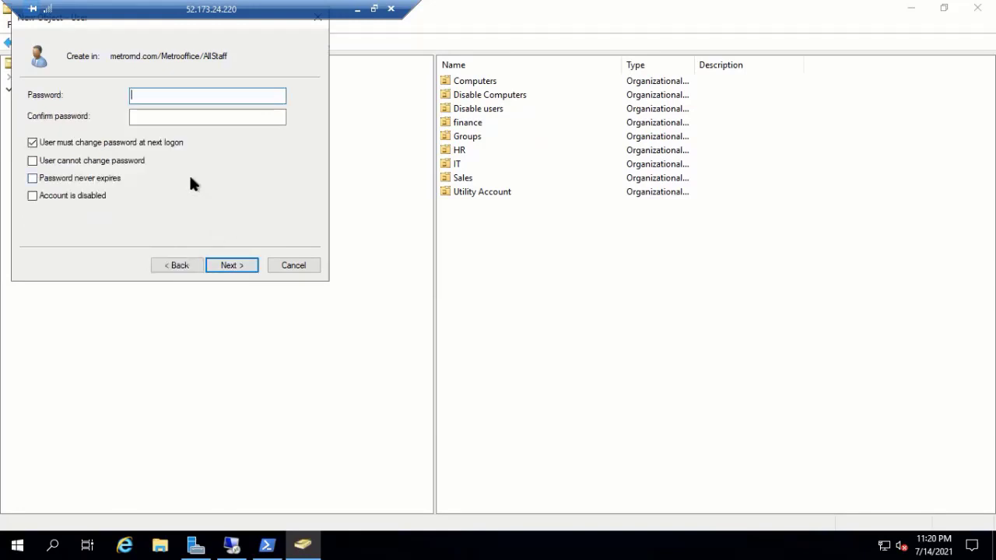
text(Password1!)
click(185, 116)
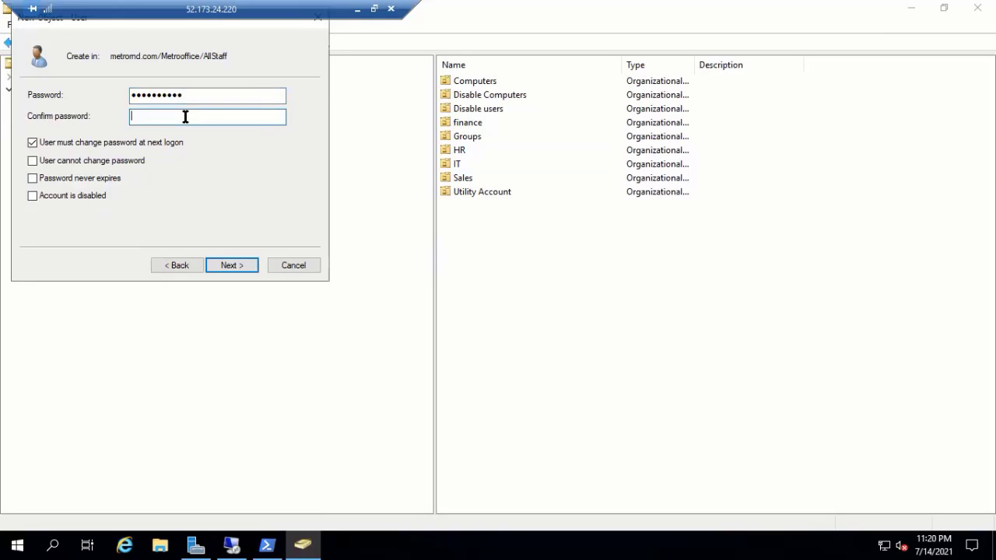
text(Password1!)
key(Return)
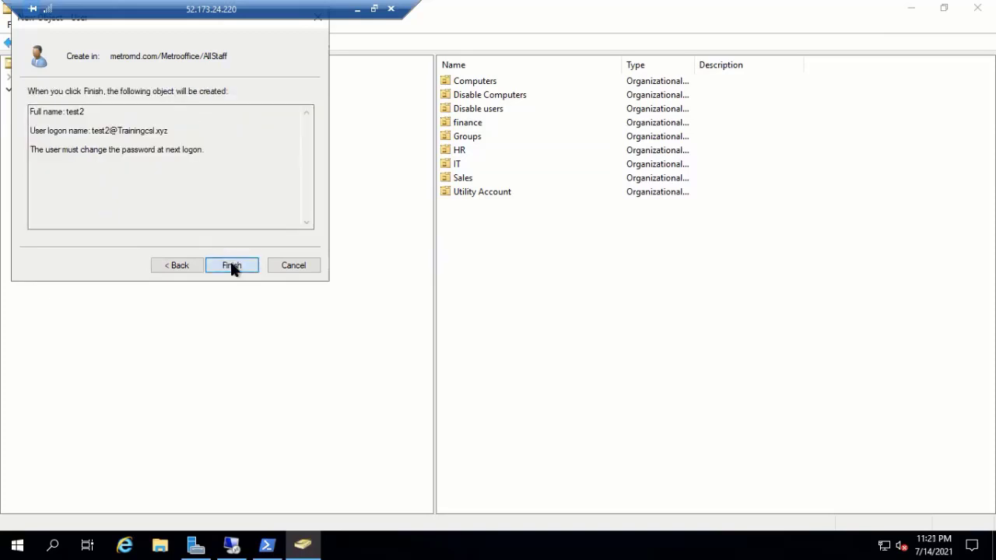
click(232, 266)
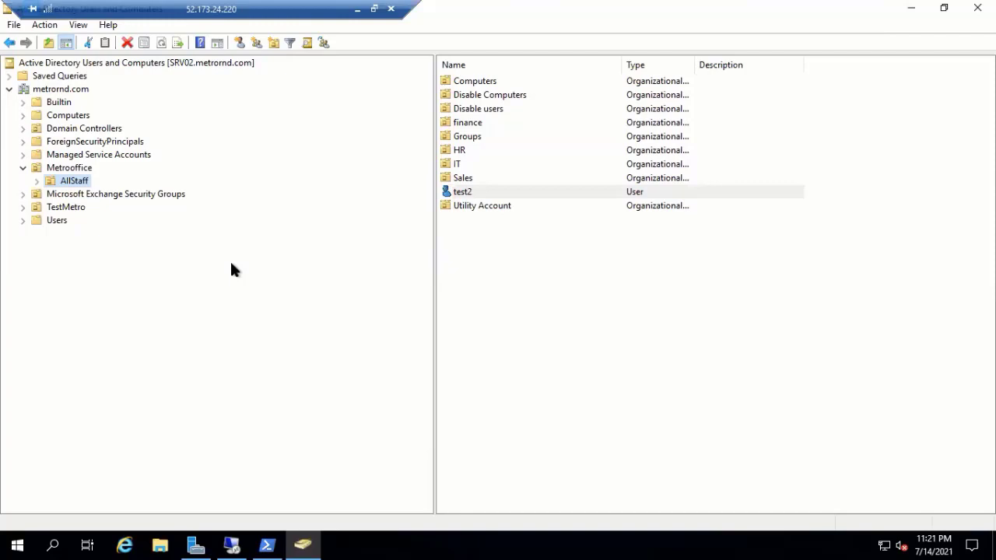
click(36, 179)
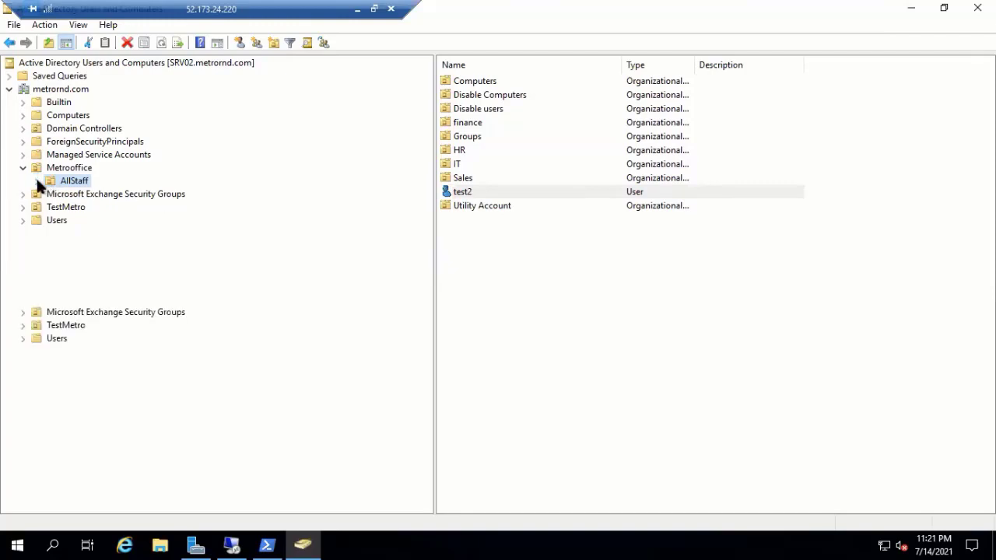
double_click(490, 194)
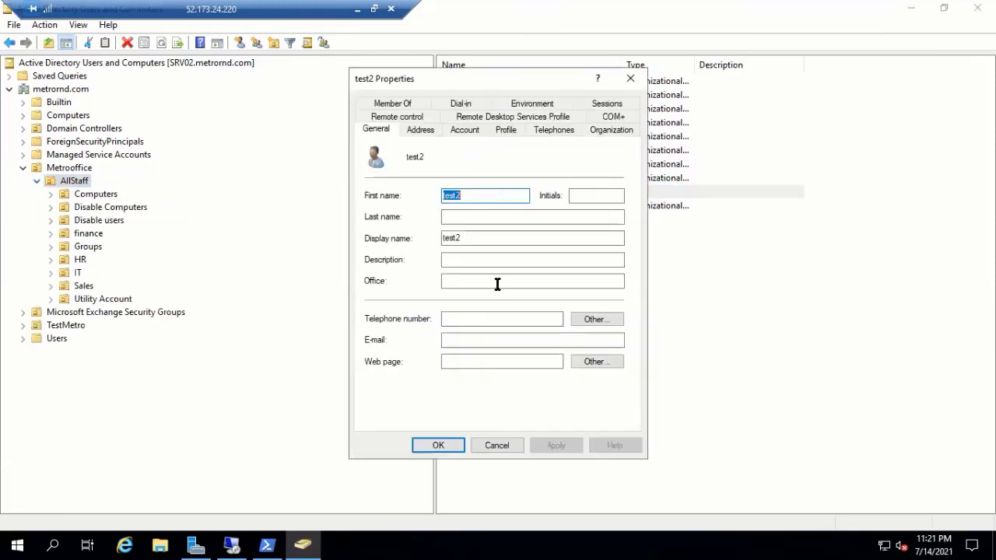
click(477, 128)
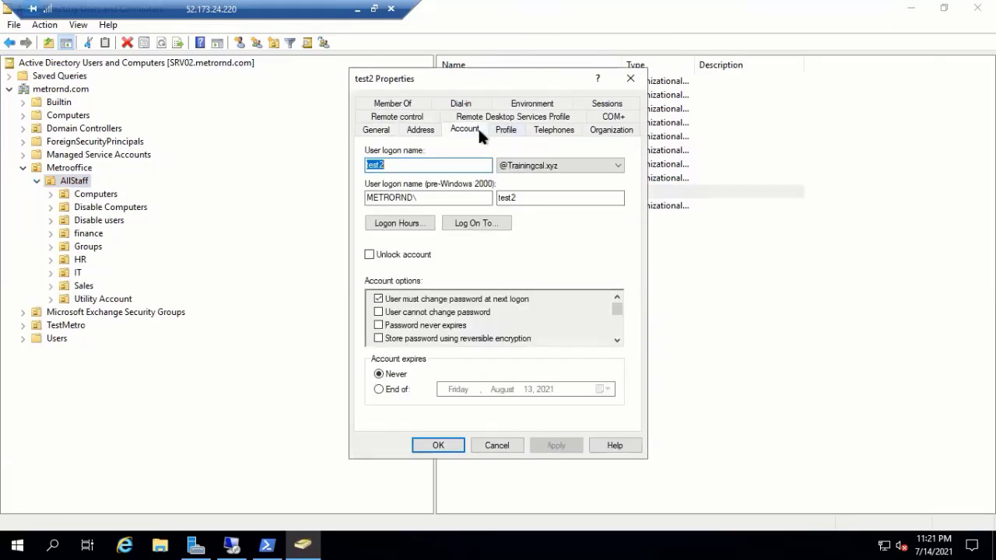
click(415, 199)
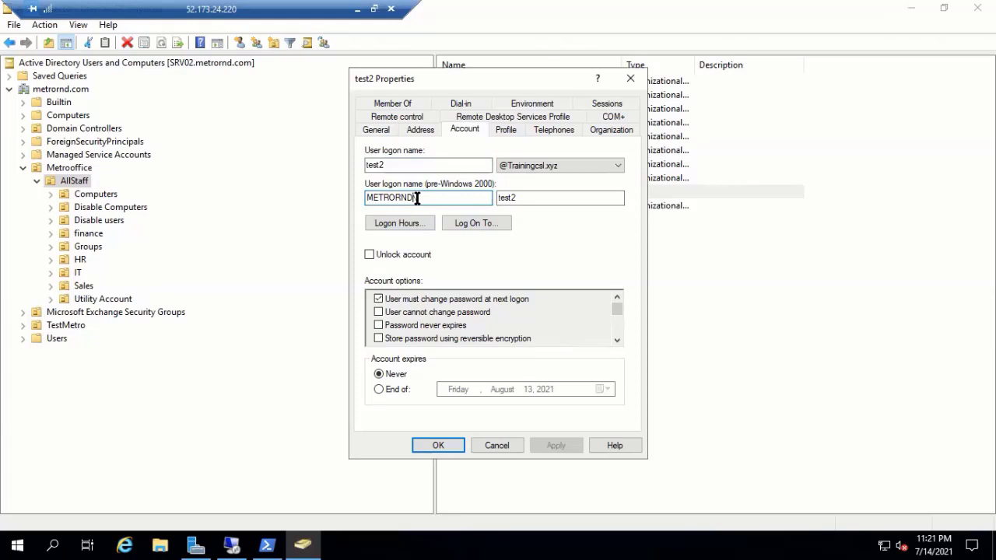
drag(417, 198, 352, 198)
click(630, 80)
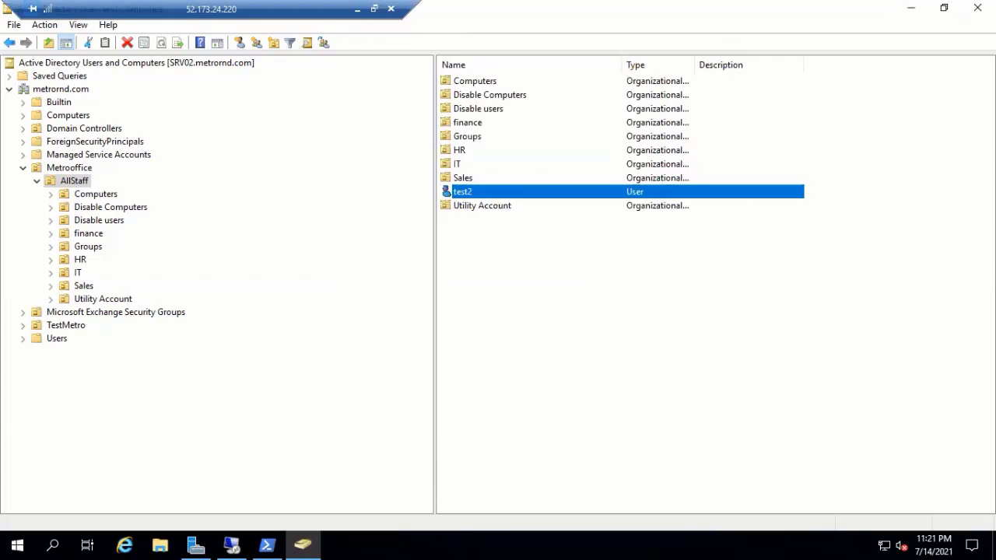
click(977, 8)
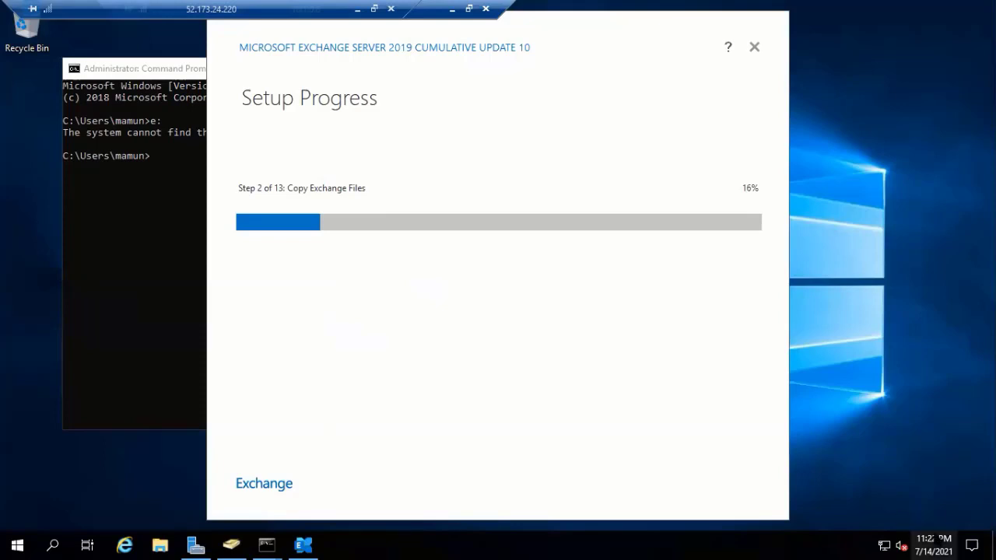
key(super+alt+d)
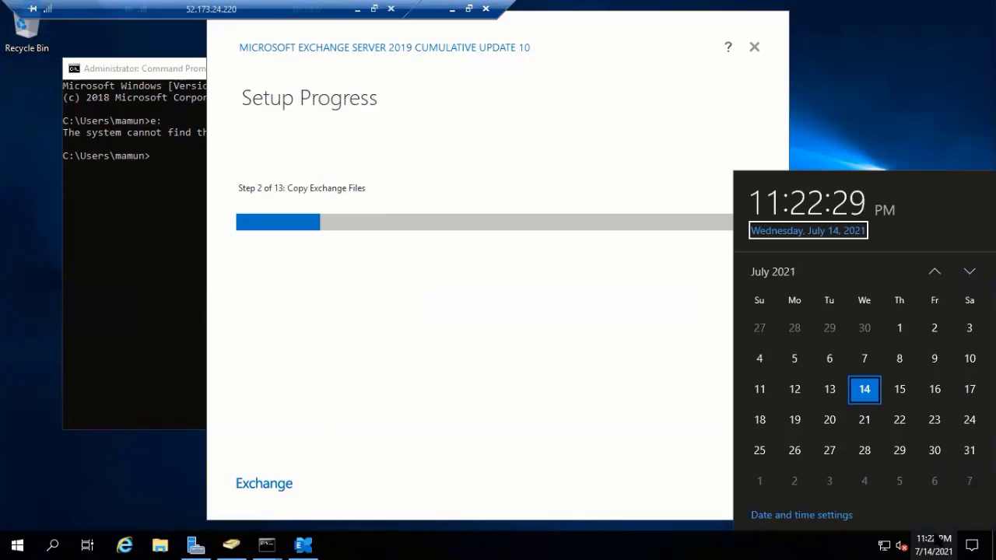
click(881, 133)
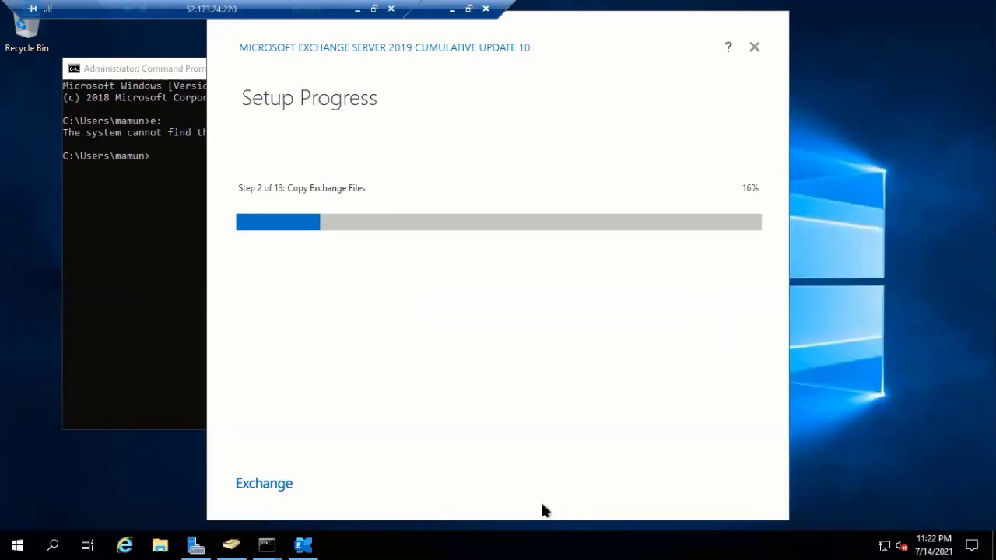